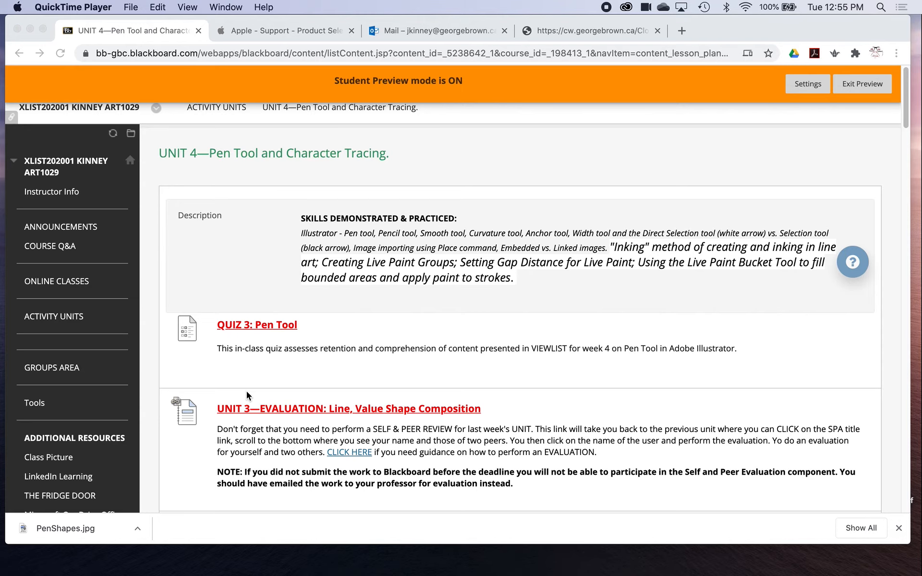
# - Review the Shape Tracing in-class exercise on the Unit 4 page, including its attached files and reference image
pyautogui.scroll(-15, 247, 390)
pyautogui.scroll(-8, 246, 391)
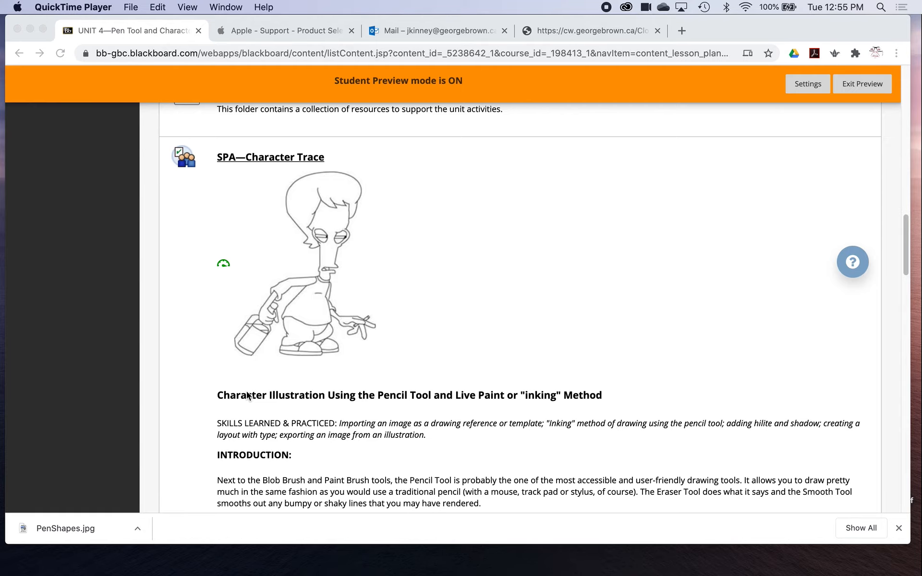
pyautogui.scroll(20, 247, 394)
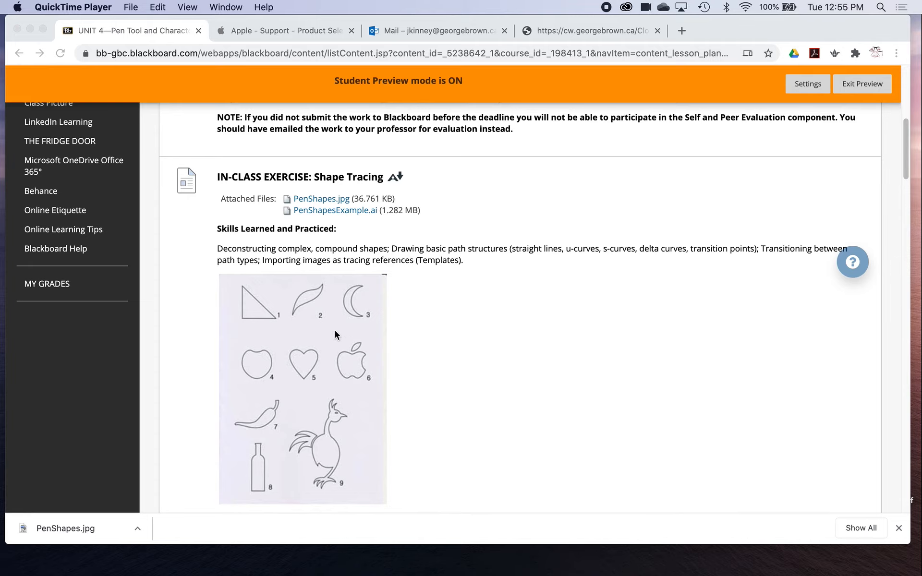
pyautogui.scroll(-4, 335, 330)
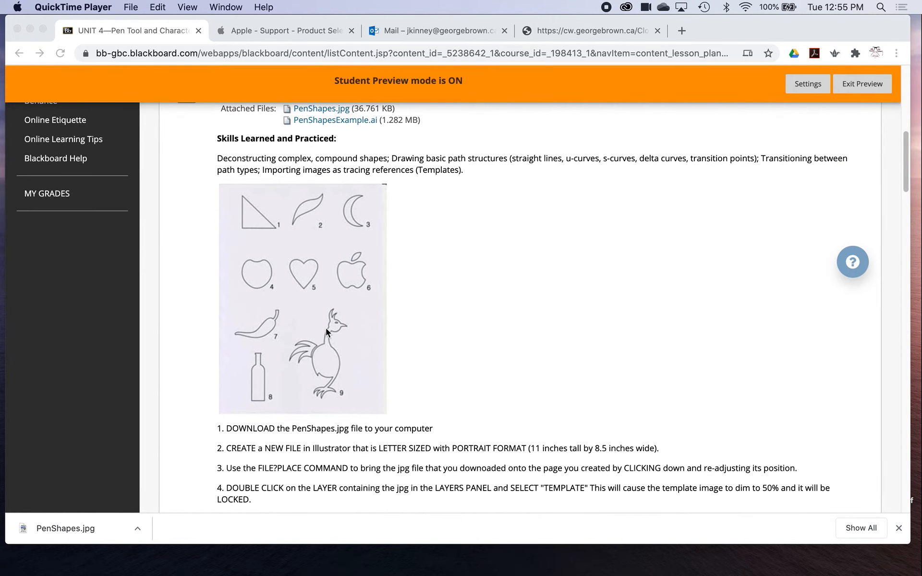
pyautogui.scroll(1, 316, 367)
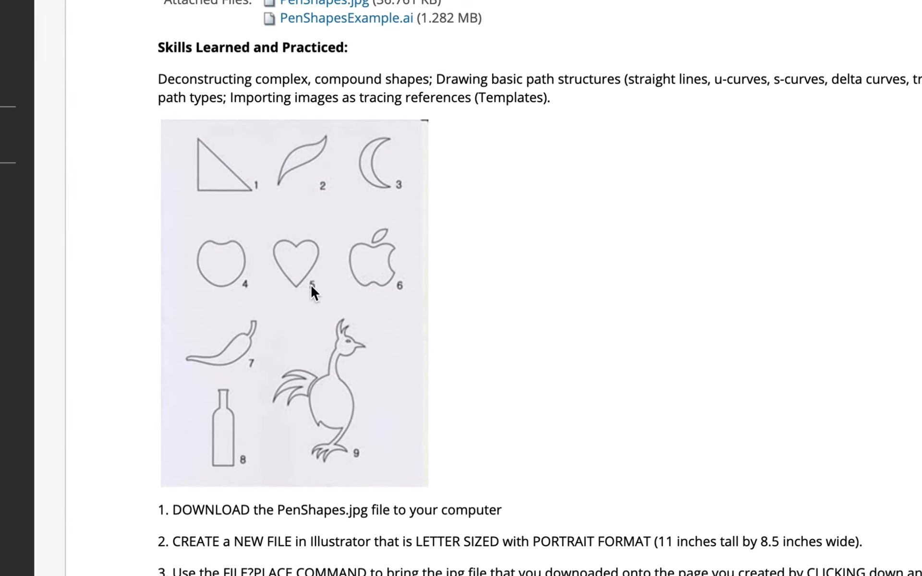
pyautogui.scroll(2, 311, 310)
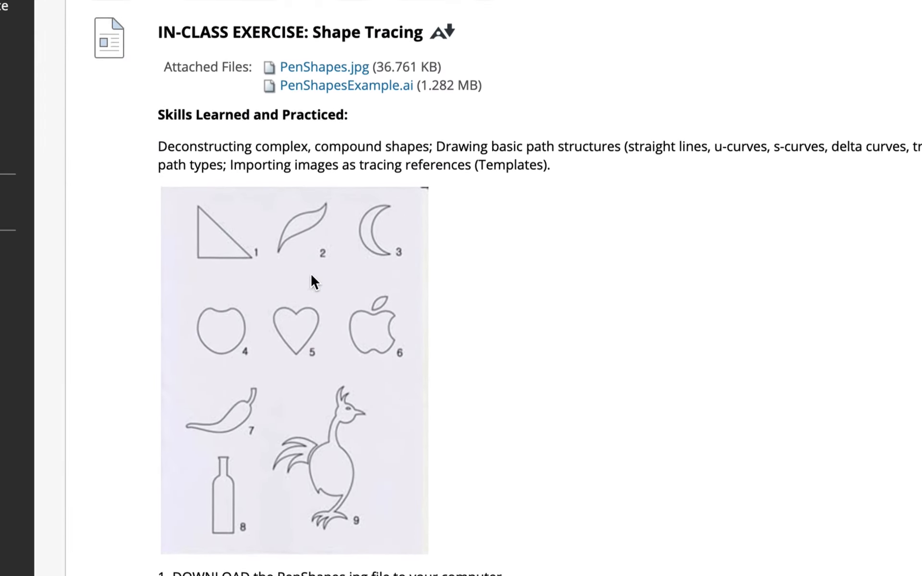
pyautogui.scroll(3, 312, 281)
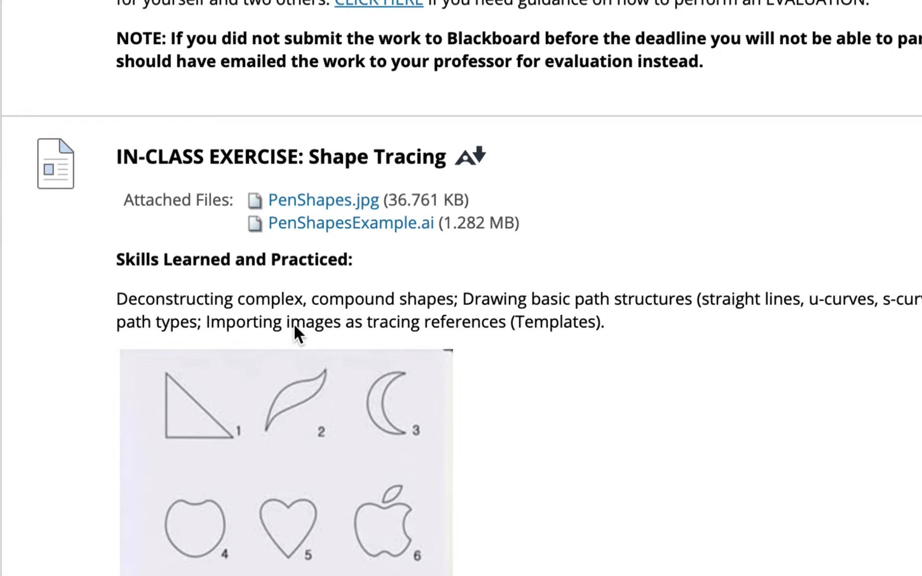
# - Open the attached PenShapes.jpg from the Shape Tracing exercise
pyautogui.click(318, 198)
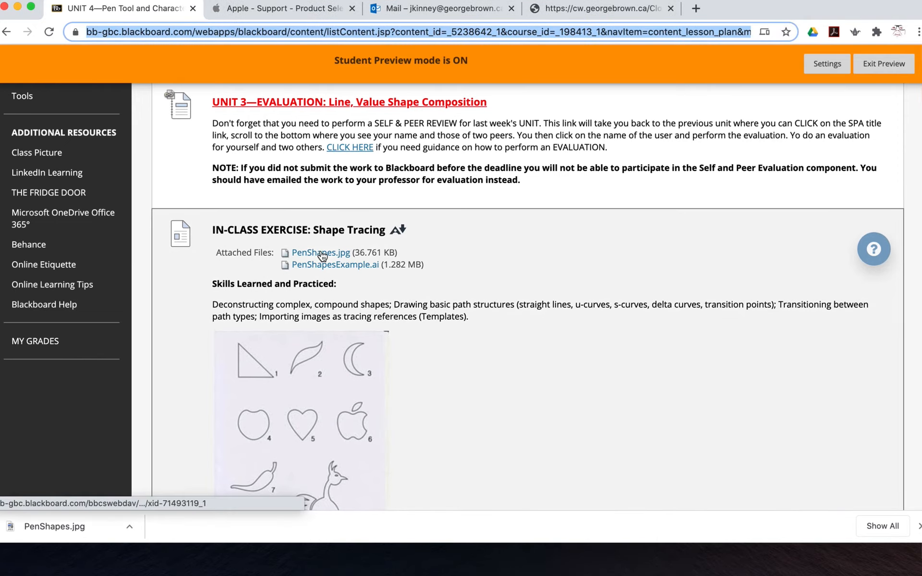
pyautogui.rightClick(321, 252)
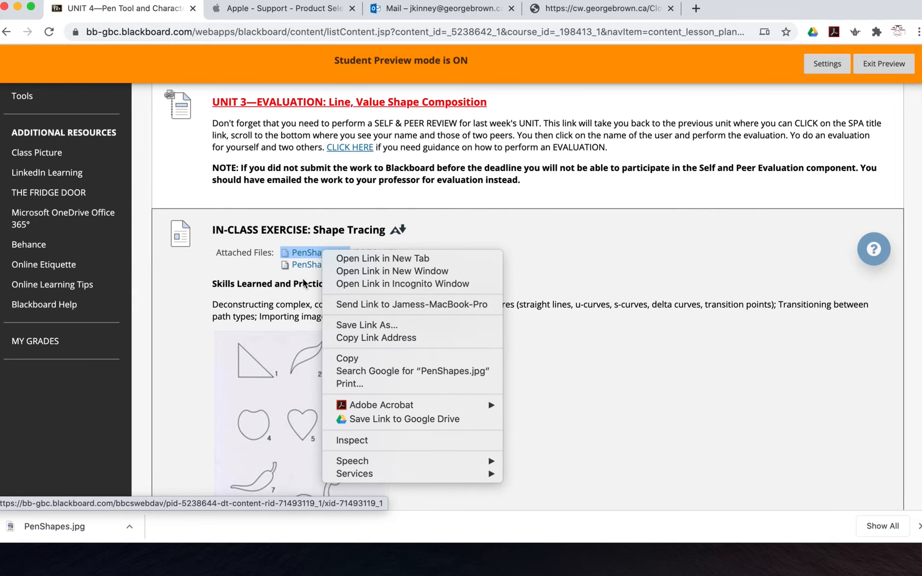
pyautogui.click(282, 298)
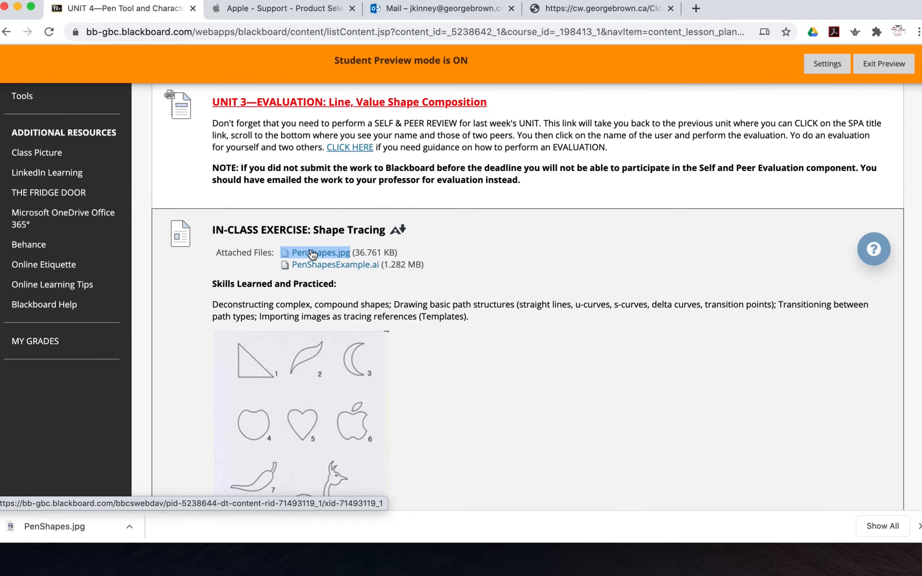
pyautogui.click(310, 253)
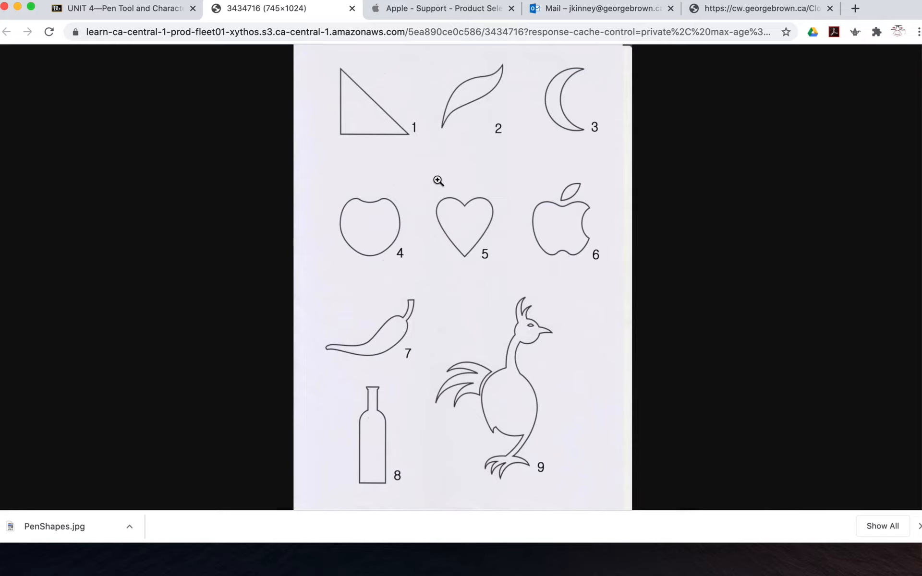
pyautogui.rightClick(438, 181)
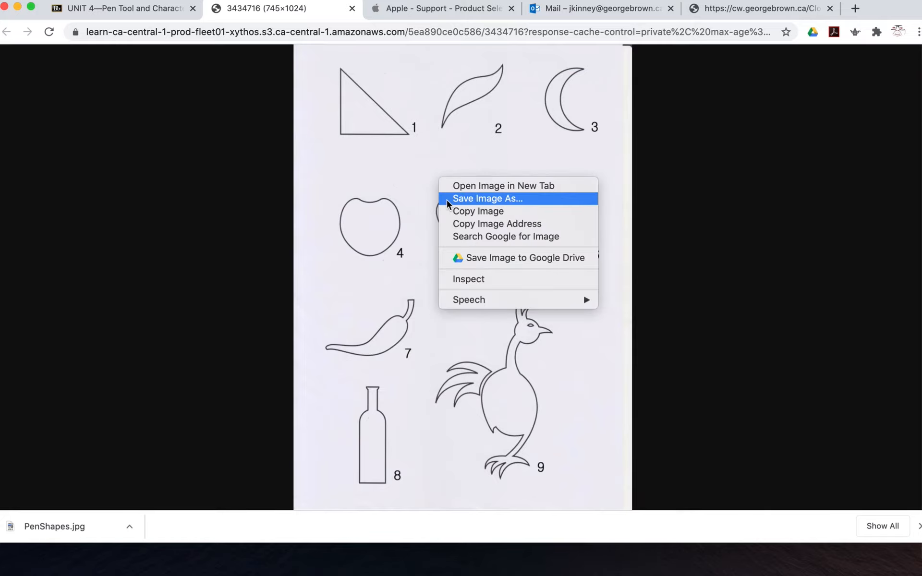
pyautogui.click(447, 199)
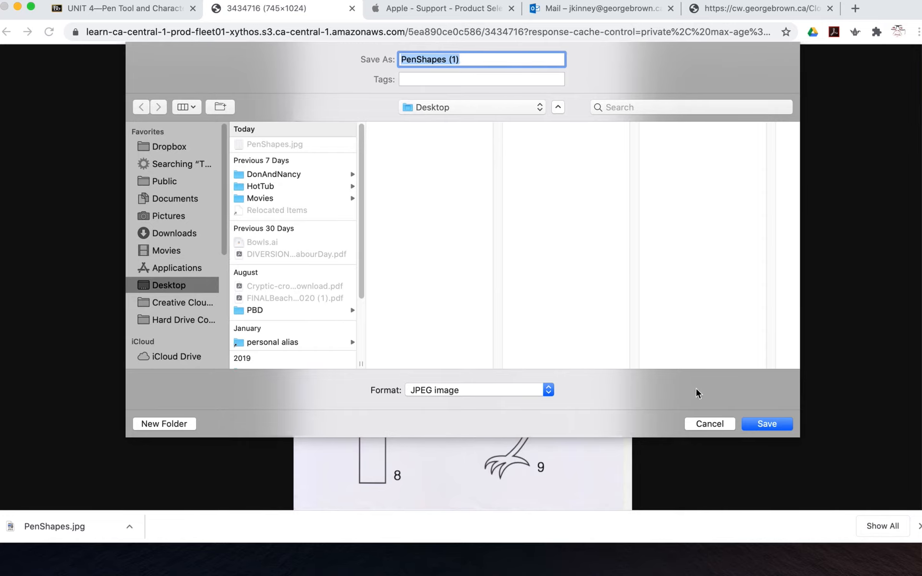
pyautogui.click(711, 425)
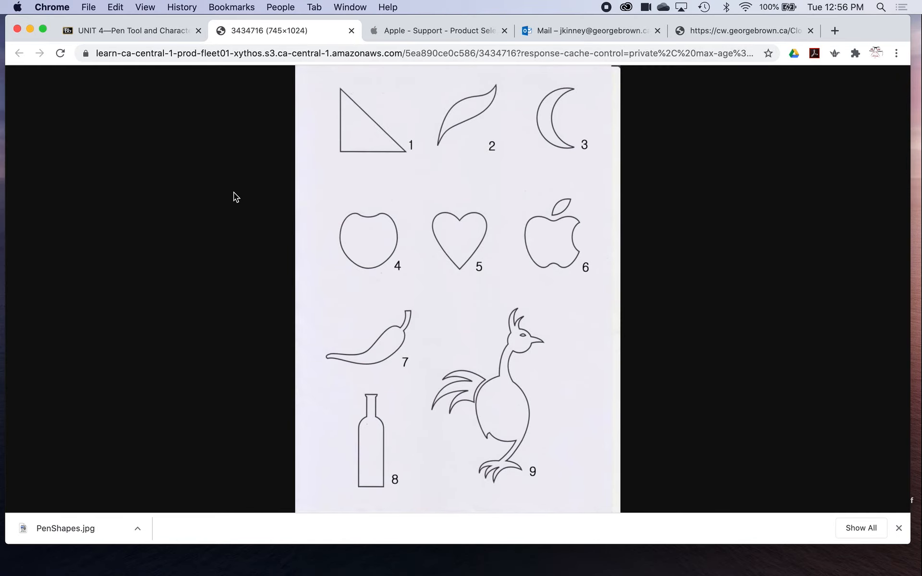
# - Switch to Illustrator and create a new portrait Letter document, 612 x 792 pt, in CMYK color mode
pyautogui.click(833, 560)
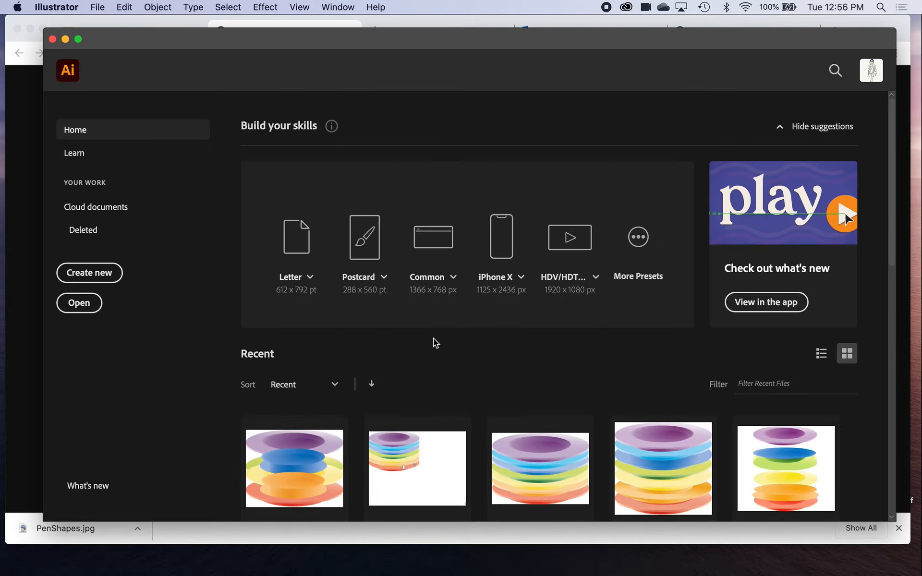
pyautogui.click(85, 279)
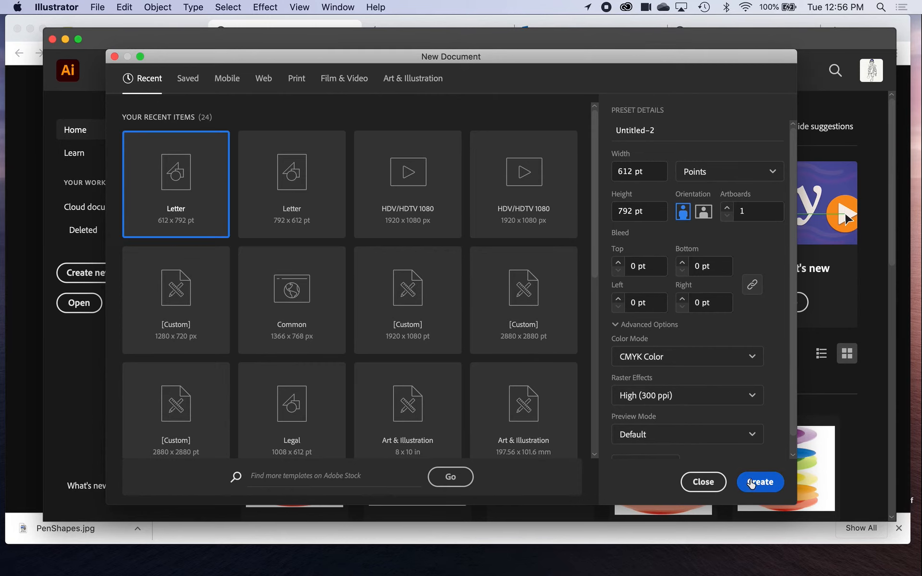
pyautogui.click(758, 482)
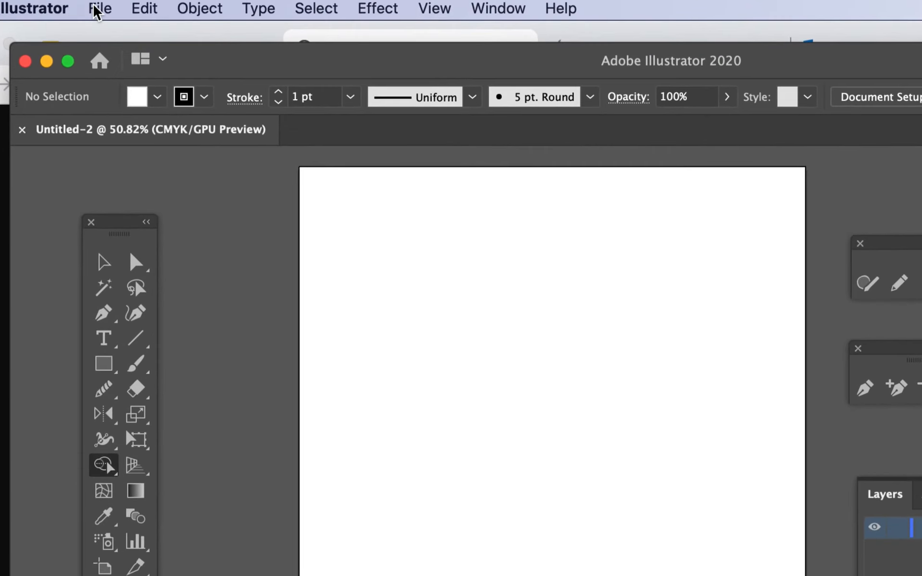
# - Try to place PenShapes.jpg from the Desktop at its original size on the artboard, and undo the placement
pyautogui.click(96, 7)
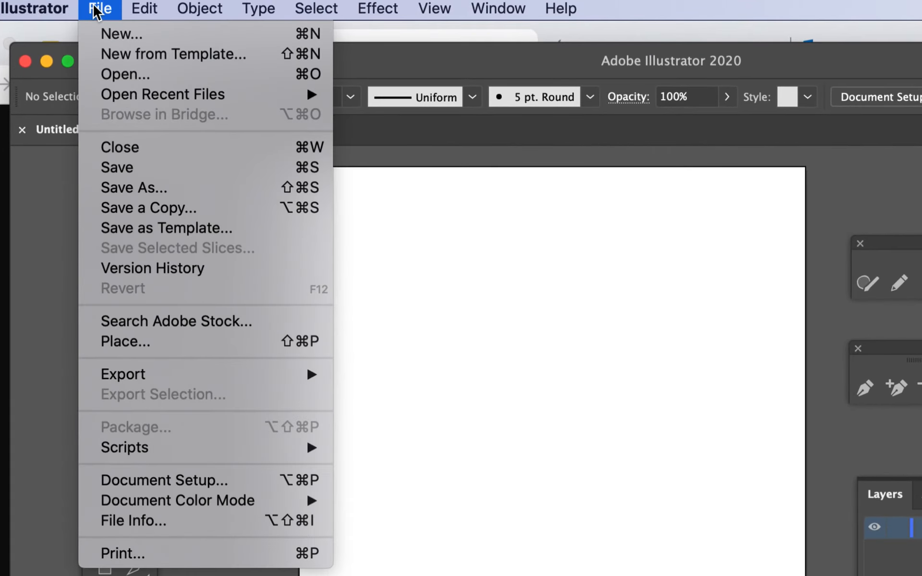
pyautogui.click(158, 342)
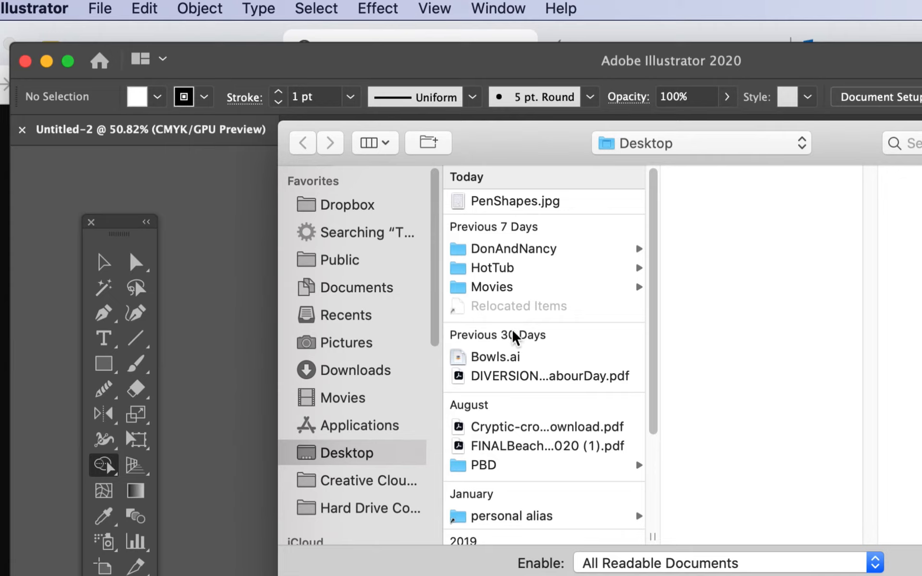
pyautogui.click(506, 202)
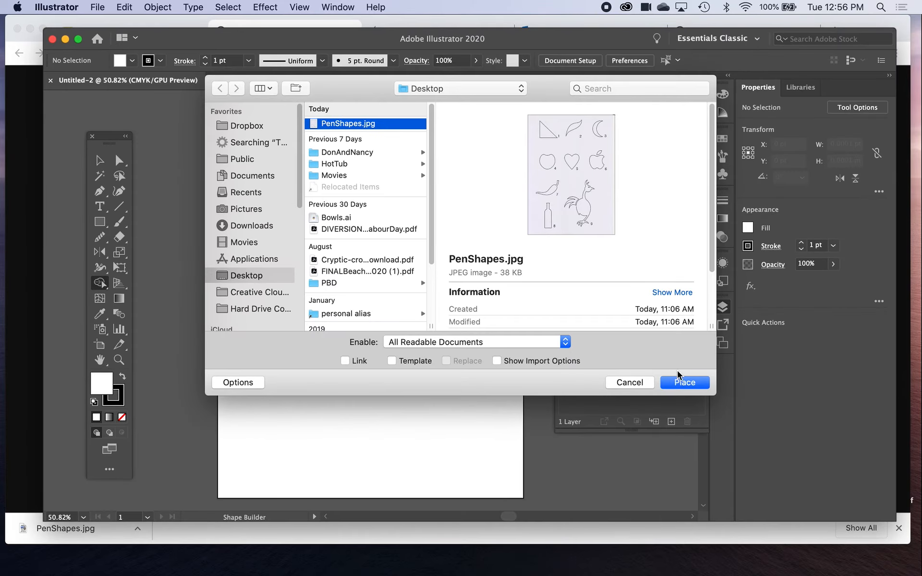
pyautogui.click(678, 381)
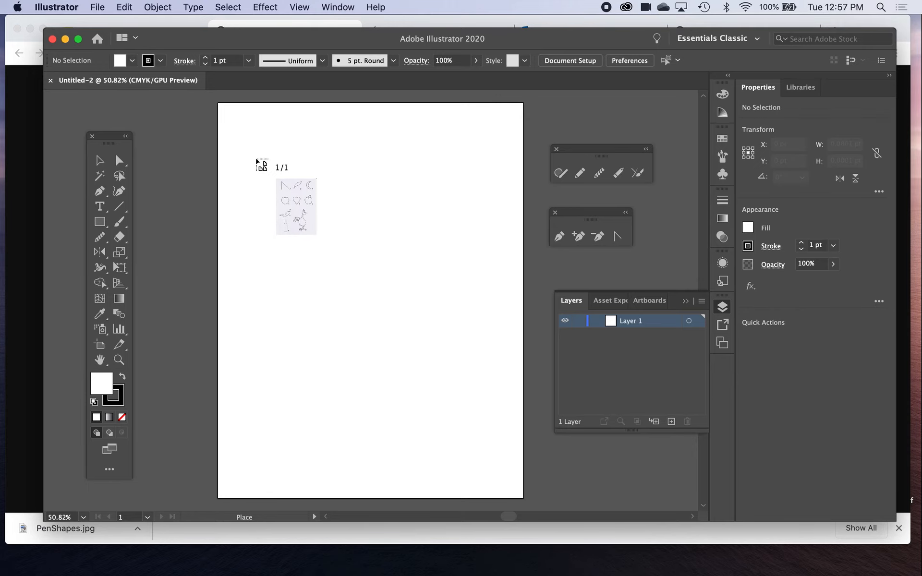
pyautogui.click(255, 158)
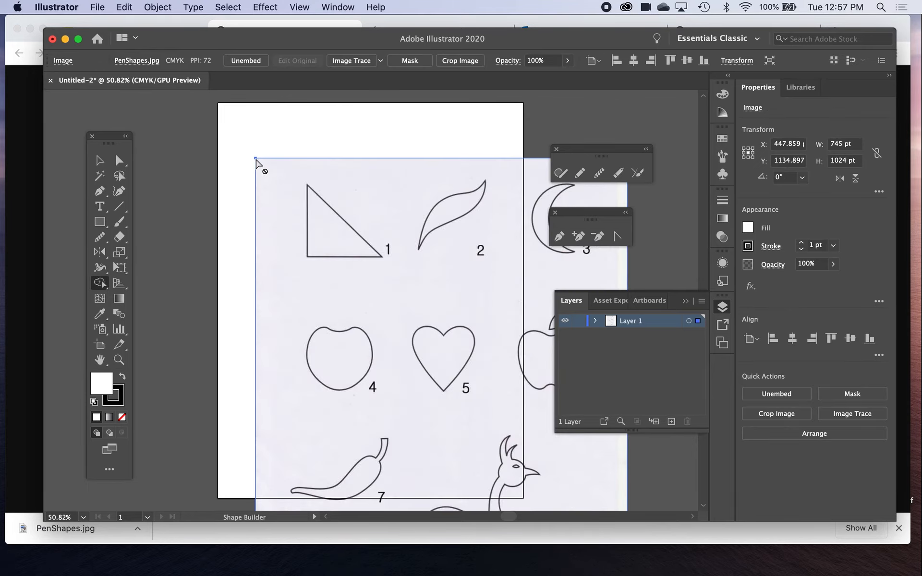
pyautogui.press('super+z')
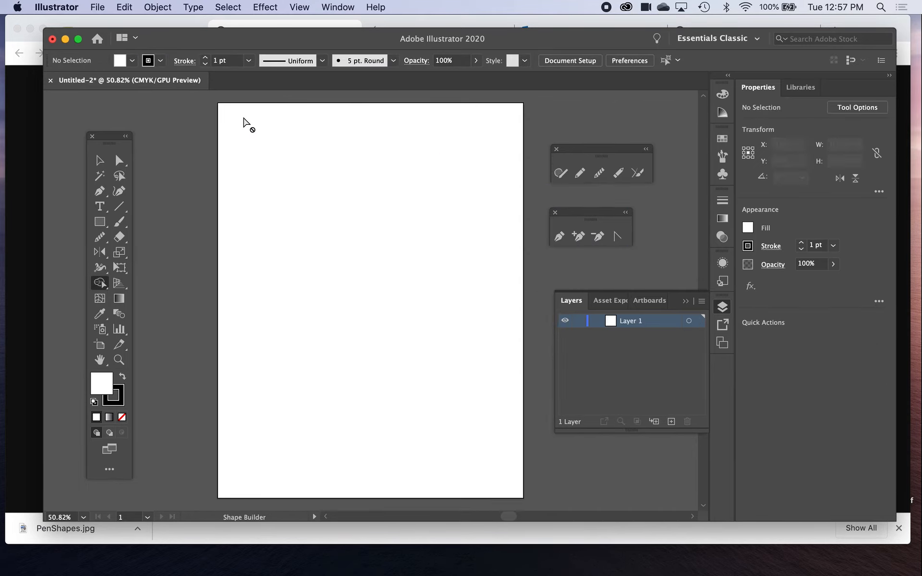
# - Place PenShapes.jpg from the Desktop as an embedded image, scaled to fill the height of the artboard
pyautogui.click(98, 7)
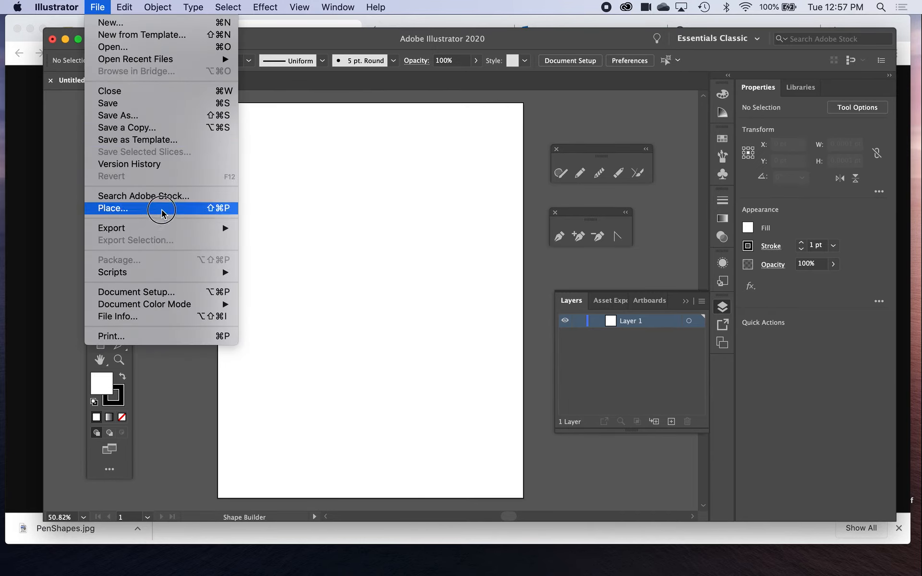
pyautogui.click(256, 242)
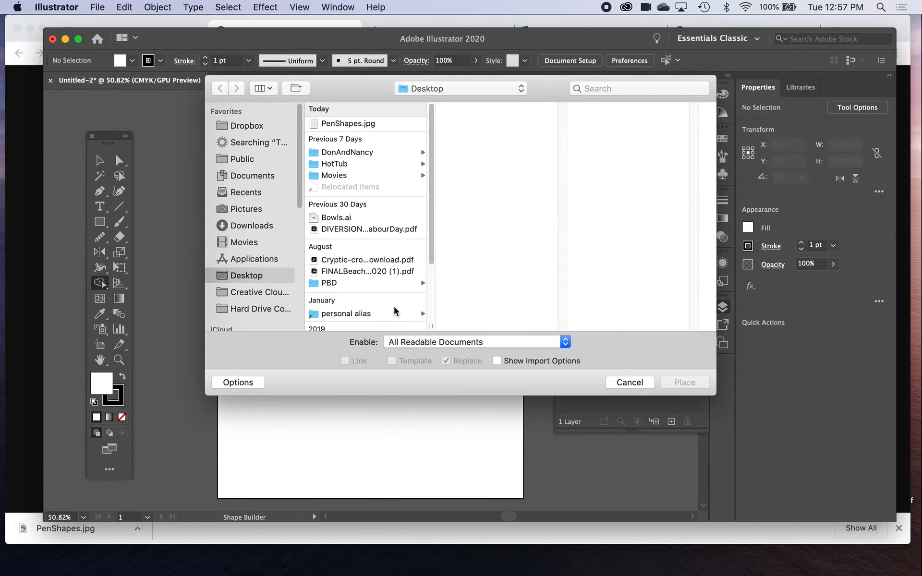
pyautogui.click(381, 123)
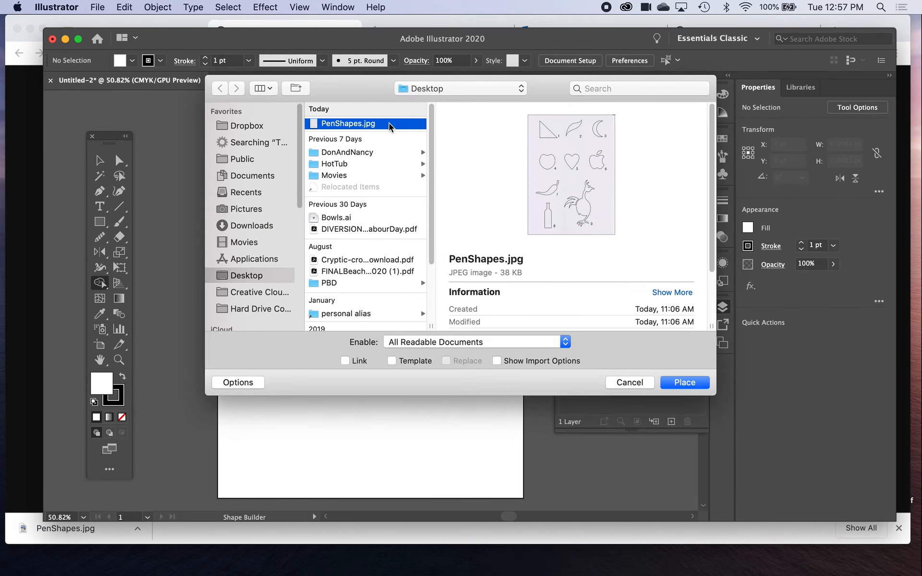
pyautogui.click(692, 383)
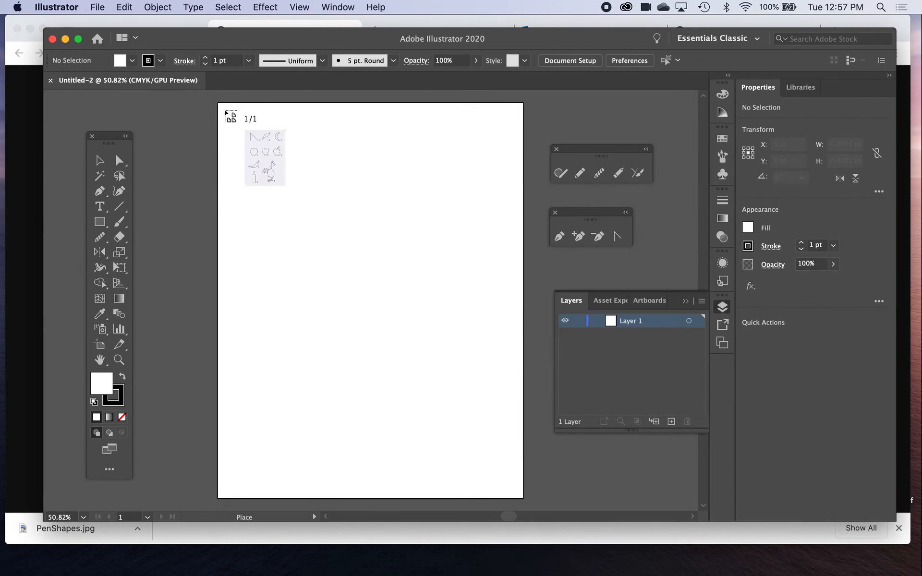
pyautogui.moveTo(228, 106); pyautogui.dragTo(557, 496)
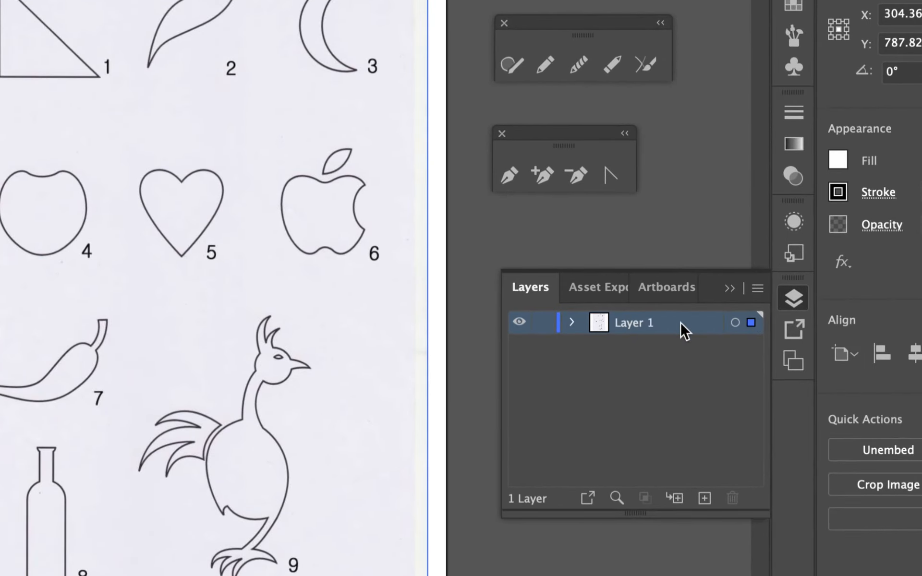
# - Make the image's layer a template with images dimmed to 50%, and add a new layer above it
pyautogui.doubleClick(684, 330)
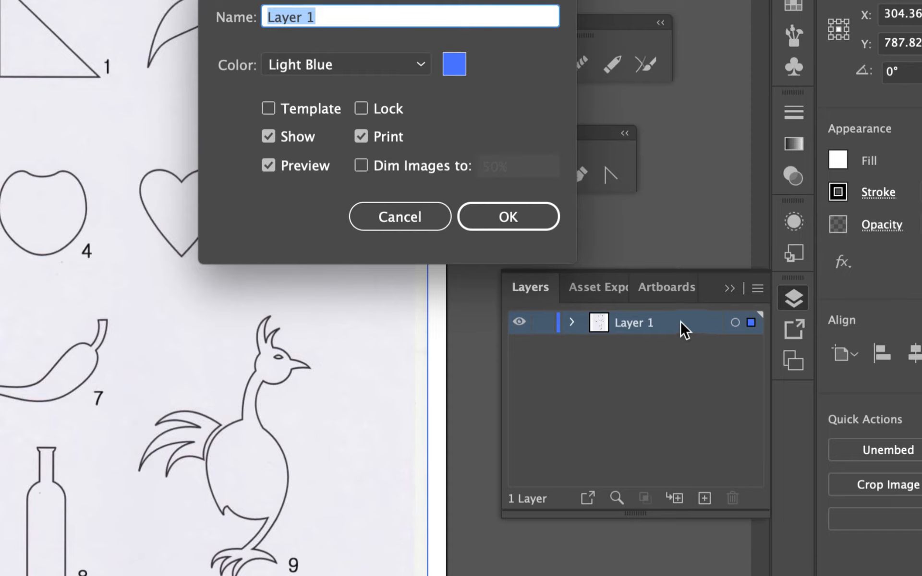
pyautogui.click(268, 109)
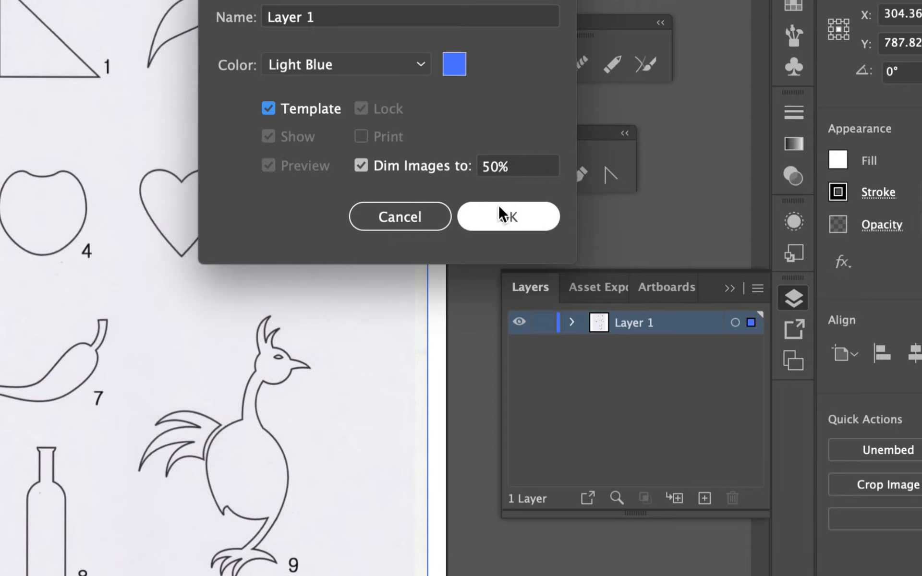
pyautogui.click(500, 220)
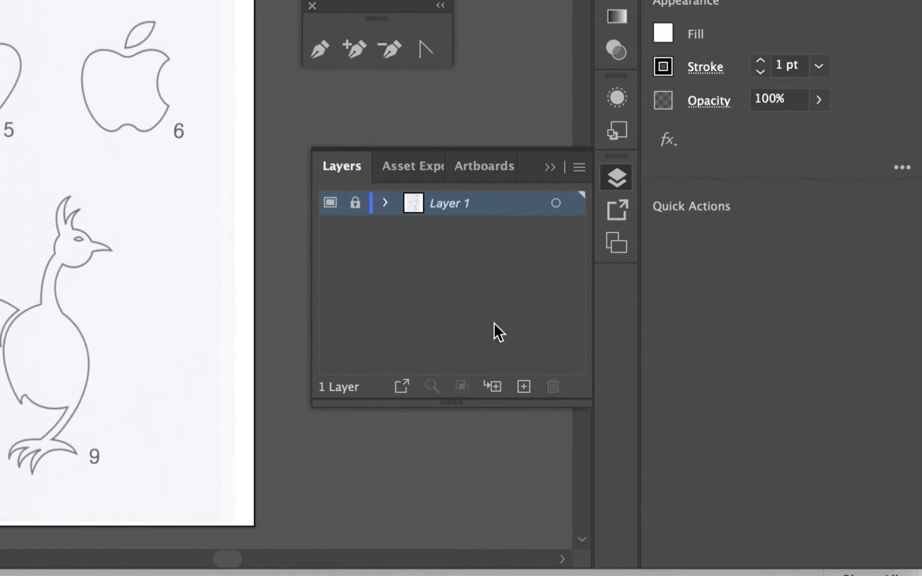
pyautogui.click(525, 386)
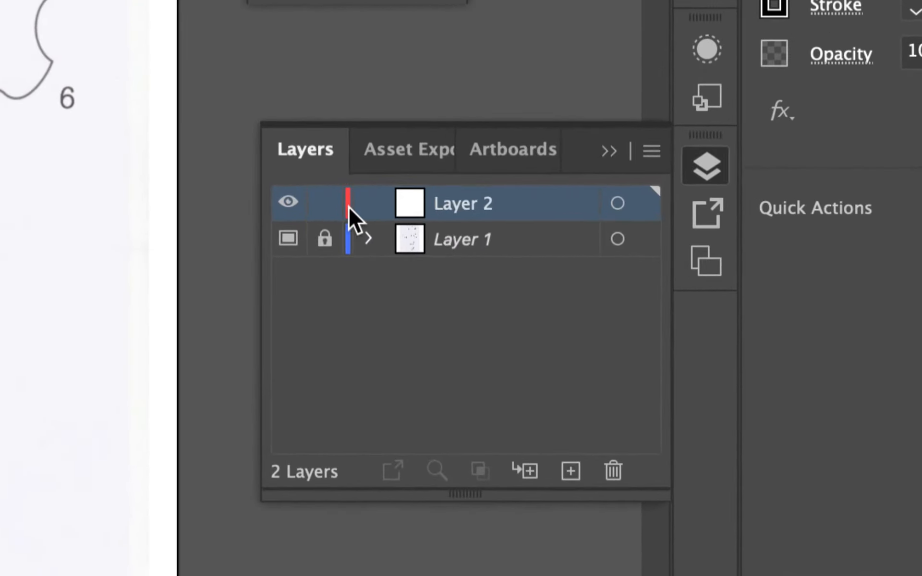
pyautogui.doubleClick(520, 207)
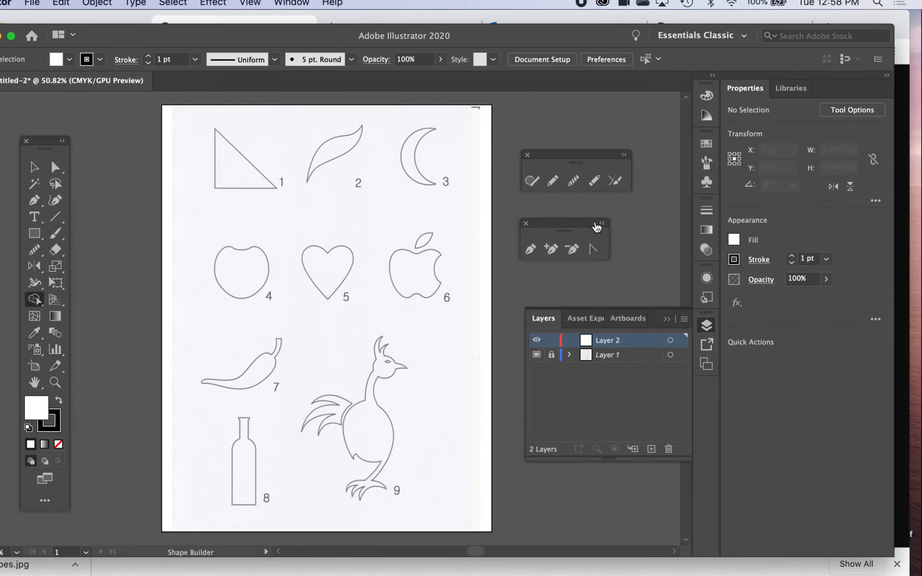
# - Close the floating pen and pencil tool groups and collapse the main toolbox to a single column
pyautogui.click(525, 223)
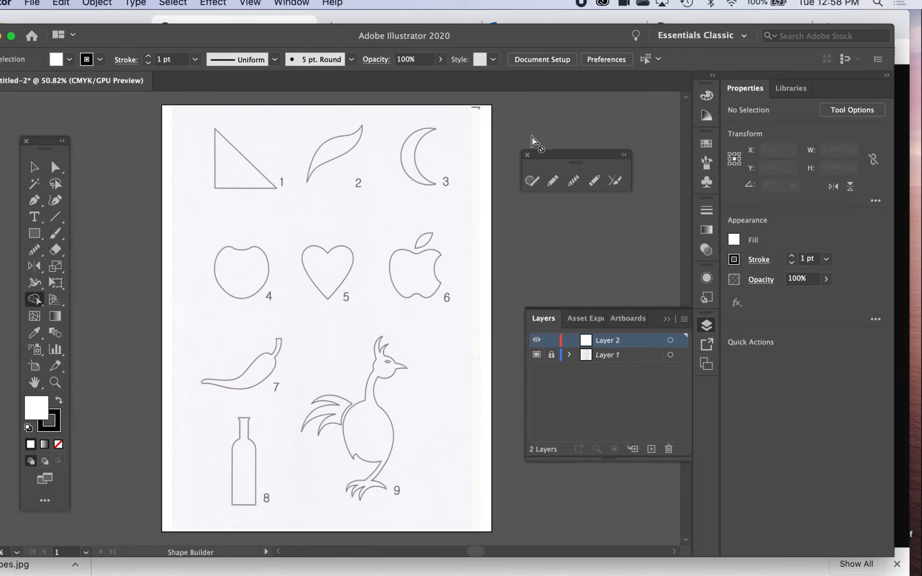
pyautogui.click(527, 155)
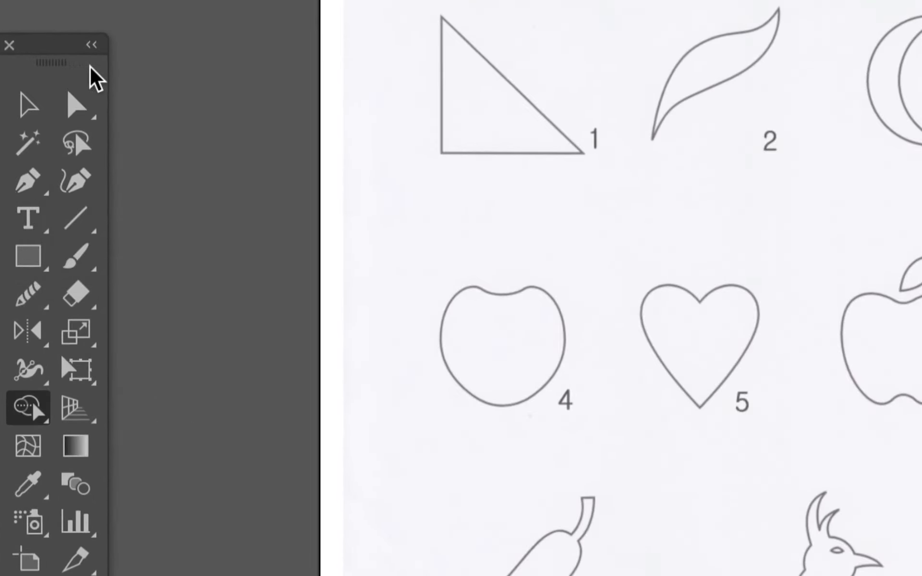
pyautogui.click(91, 44)
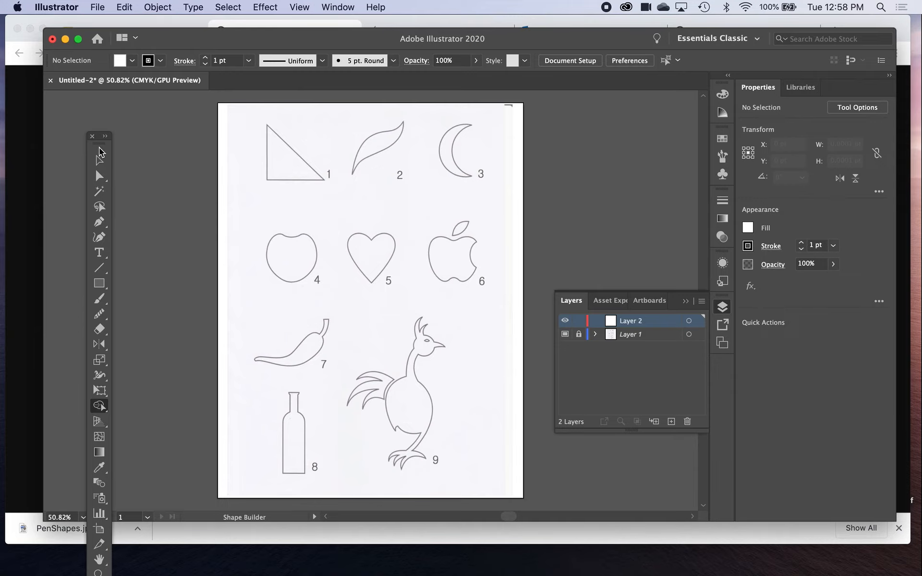
# - Move the floating toolbox up beside the artboard and expand it to two columns
pyautogui.click(27, 62)
pyautogui.moveTo(101, 148); pyautogui.dragTo(93, 114)
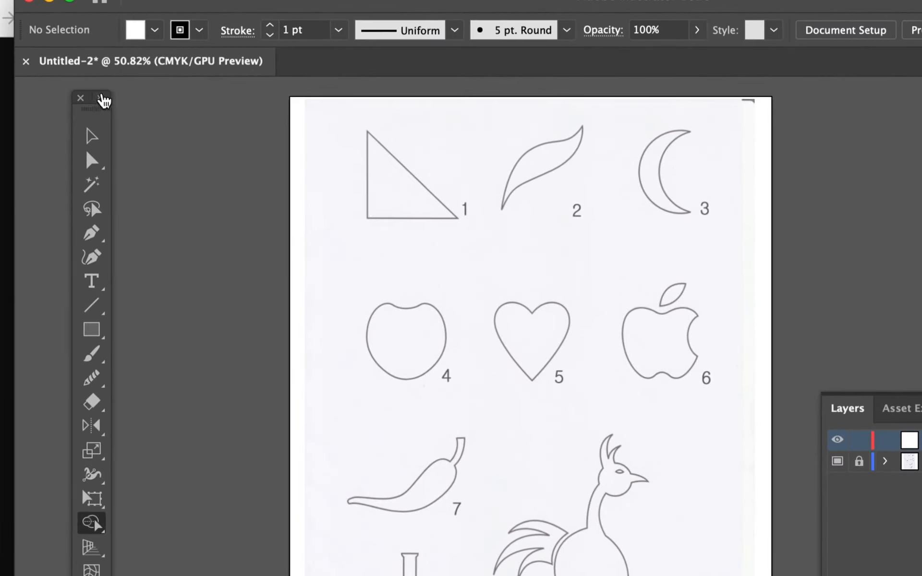
pyautogui.click(99, 97)
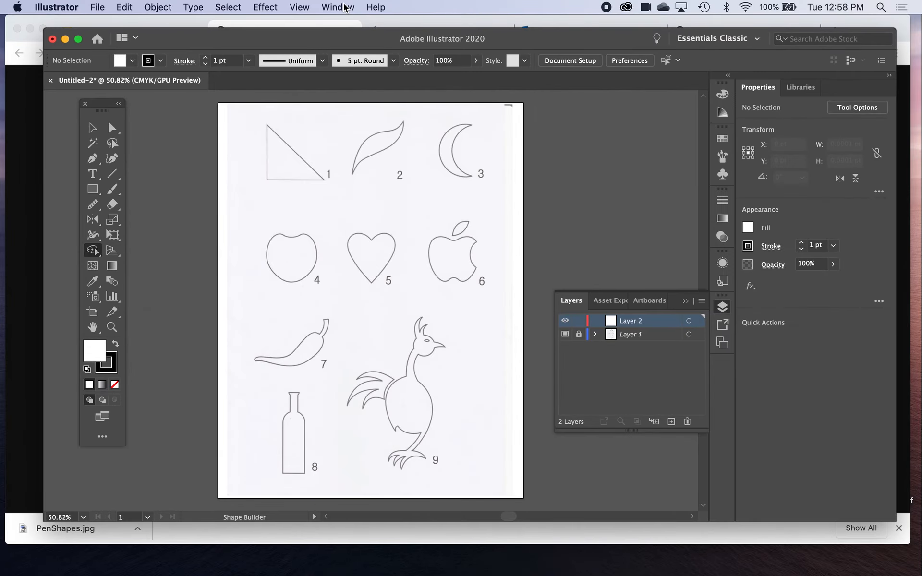
# - Reset the Essentials Classic workspace to its default panel layout and keep it as the active workspace
pyautogui.click(343, 6)
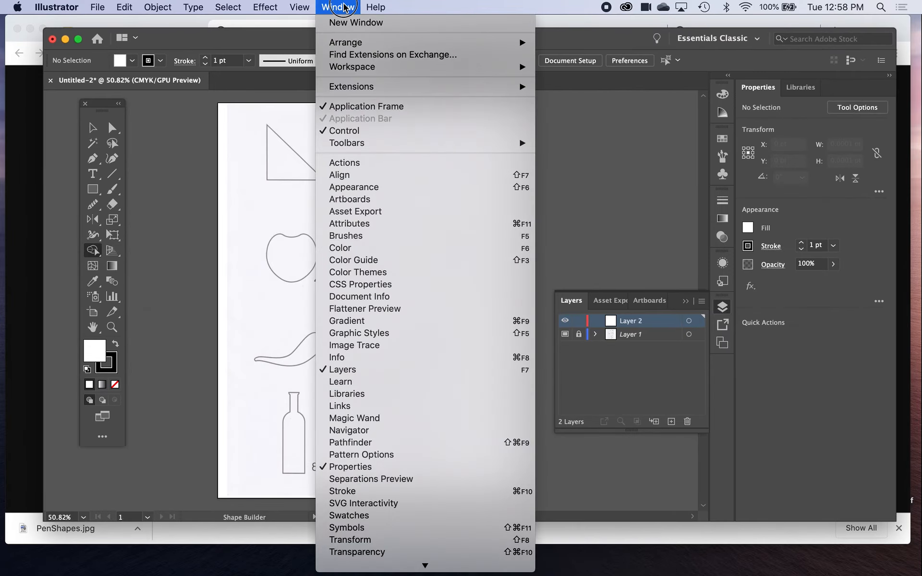
pyautogui.moveTo(345, 67)
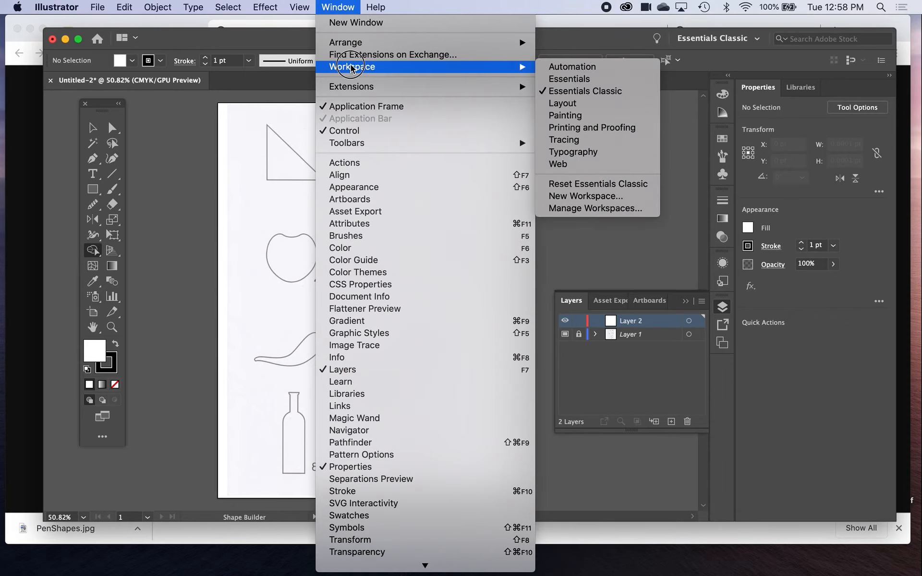
pyautogui.click(615, 183)
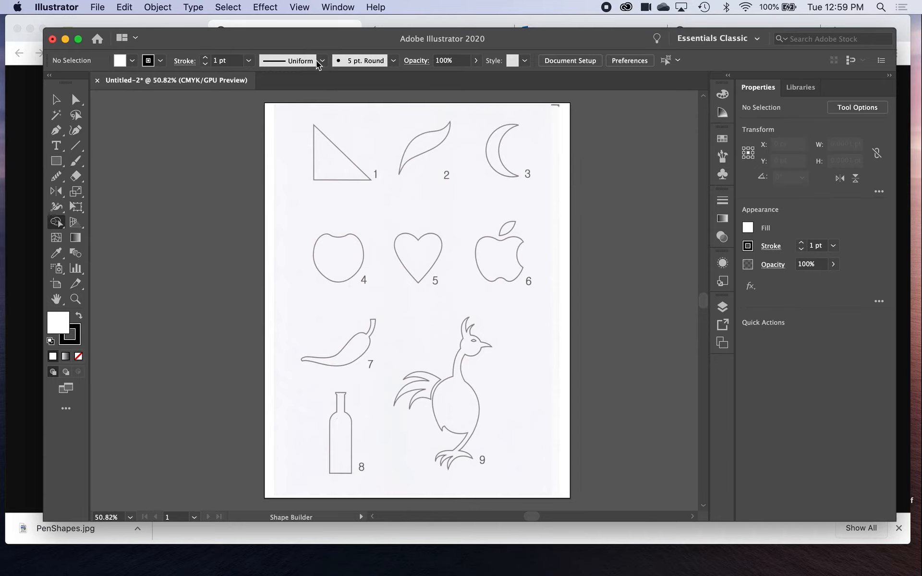
pyautogui.click(349, 7)
pyautogui.moveTo(387, 68)
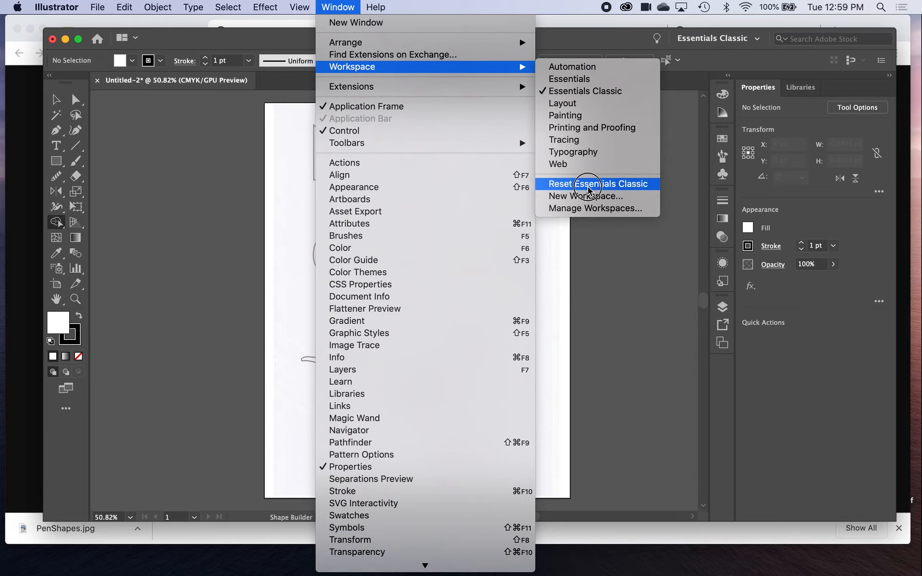
pyautogui.click(562, 91)
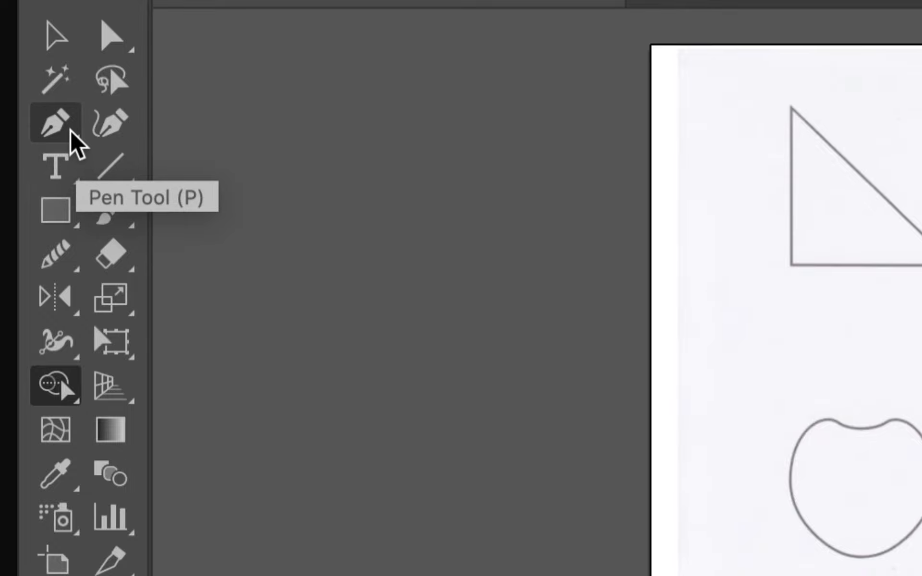
# - Tear off the Pen tool group as a floating panel and place it at the artboard's upper left edge
pyautogui.click(70, 130)
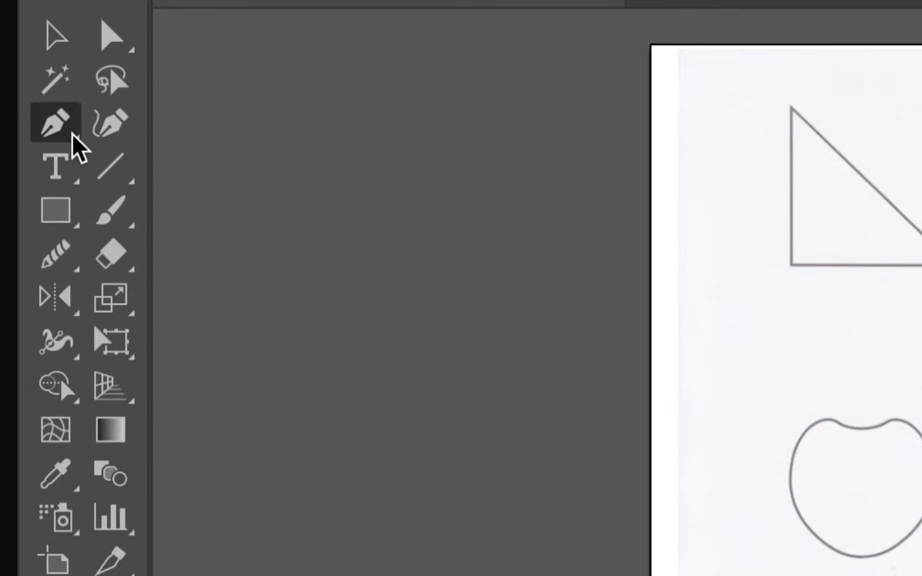
pyautogui.click(71, 131)
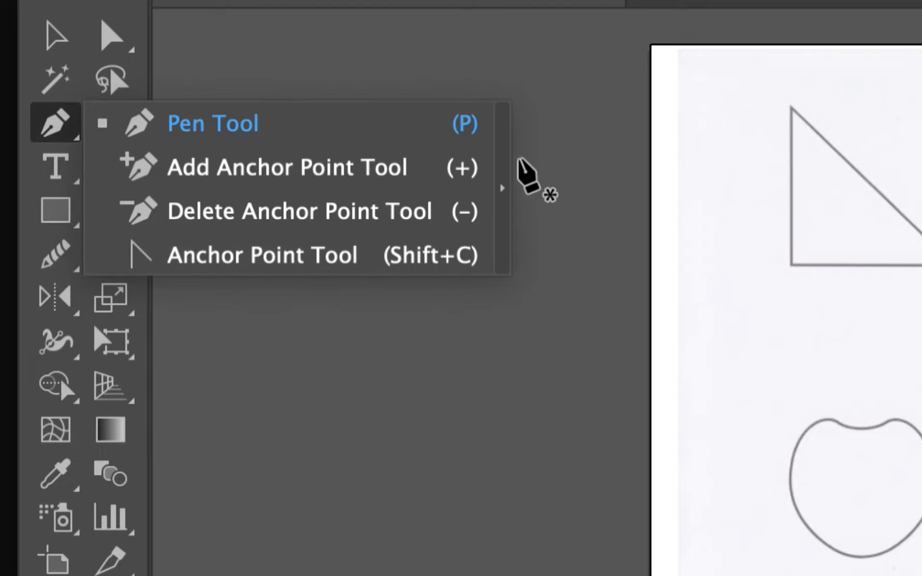
pyautogui.click(502, 194)
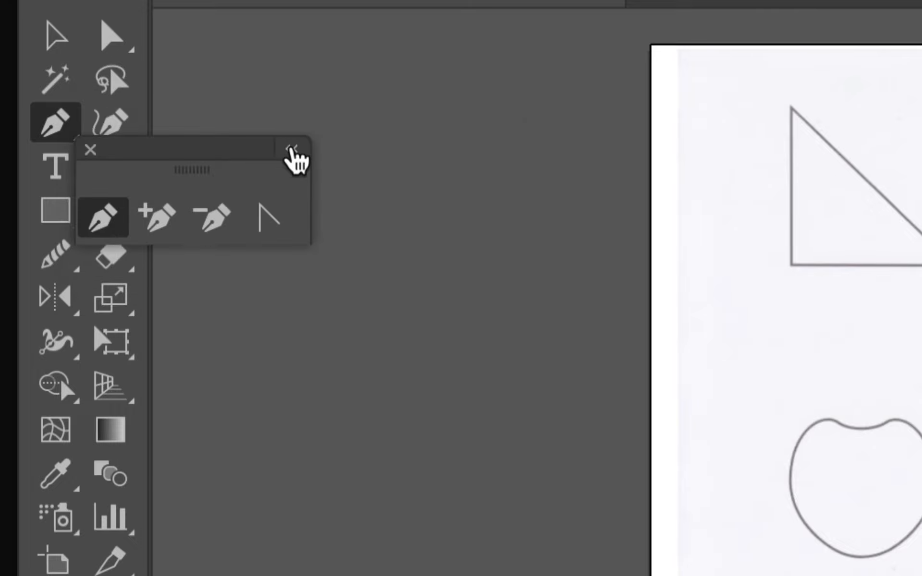
pyautogui.moveTo(244, 151); pyautogui.dragTo(649, 79)
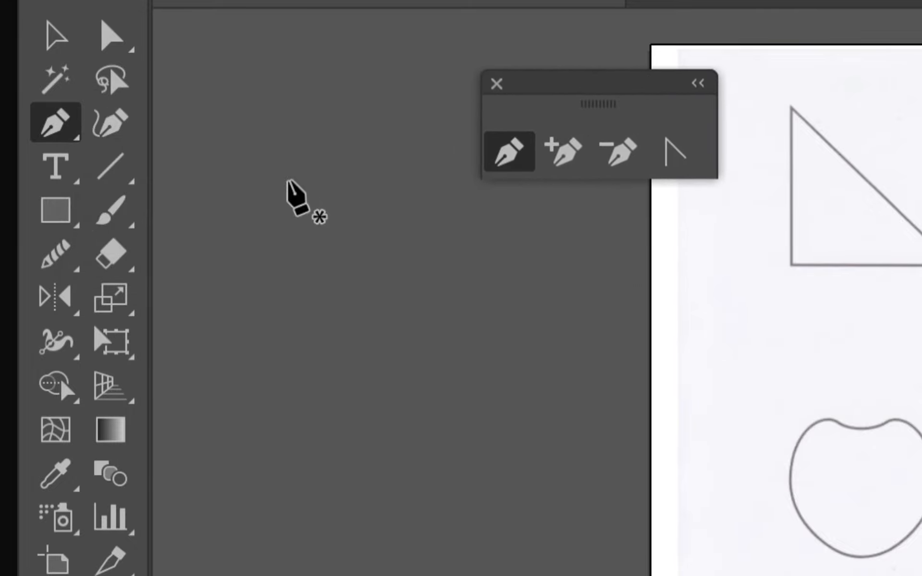
# - Switch to the Shaper tool, tear off its tool group as a floating panel, and place it below the pen group
pyautogui.moveTo(60, 255); pyautogui.dragTo(165, 264)
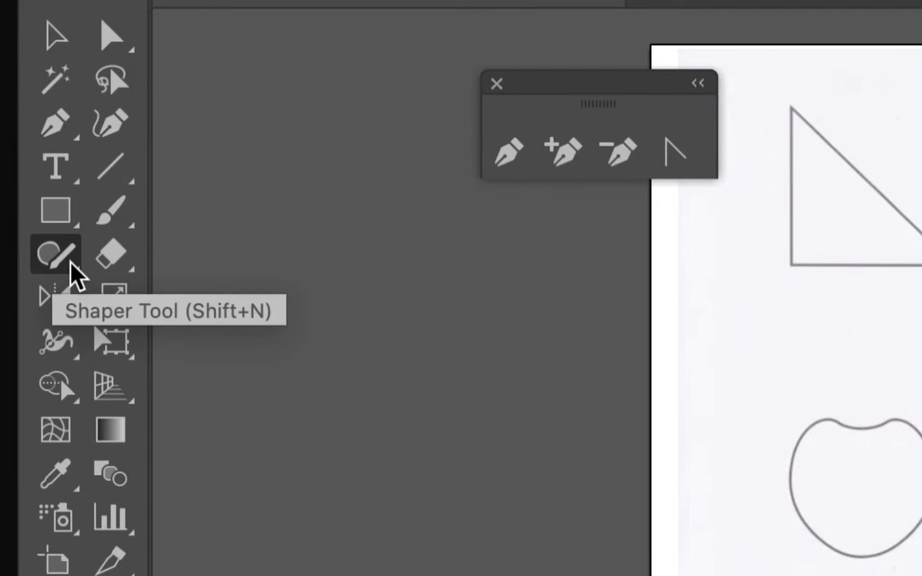
pyautogui.moveTo(70, 261); pyautogui.dragTo(432, 312)
pyautogui.moveTo(255, 278); pyautogui.dragTo(527, 202)
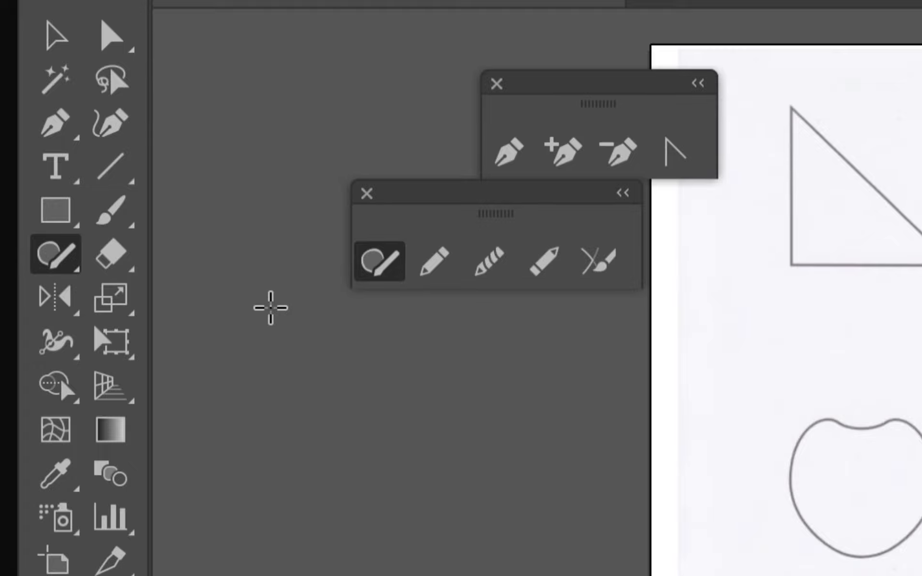
# - Switch to the Polygon tool, tear off the shape tool group, and place it below the other two floating groups
pyautogui.click(55, 210)
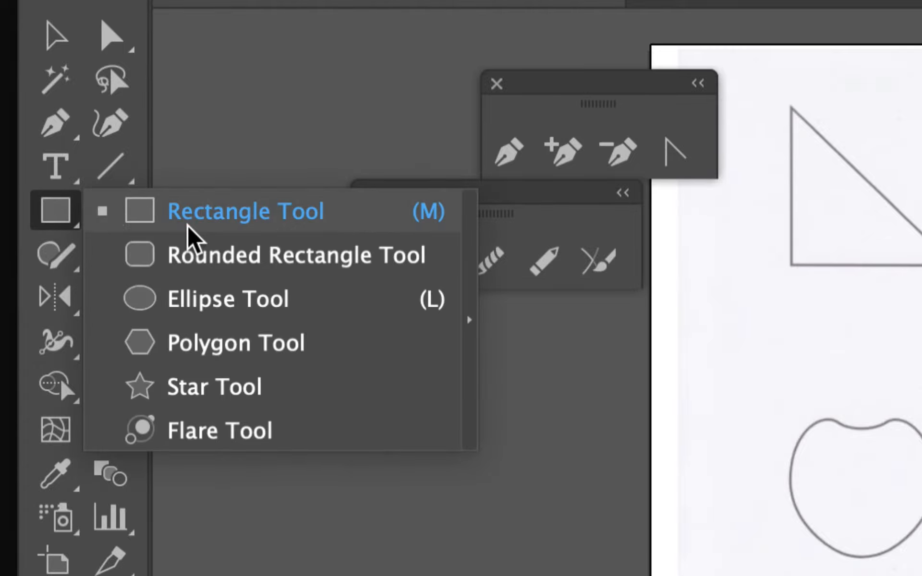
pyautogui.click(432, 342)
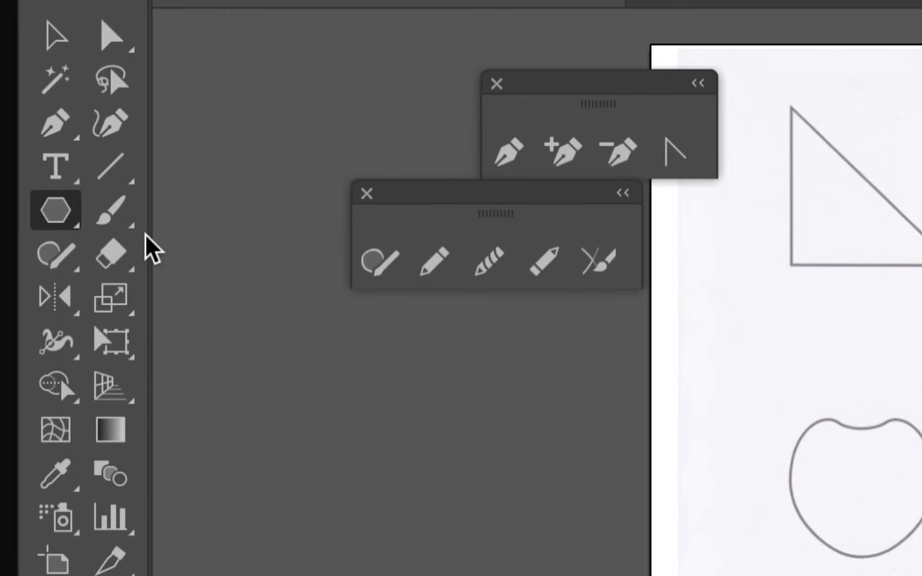
pyautogui.click(67, 208)
pyautogui.click(470, 313)
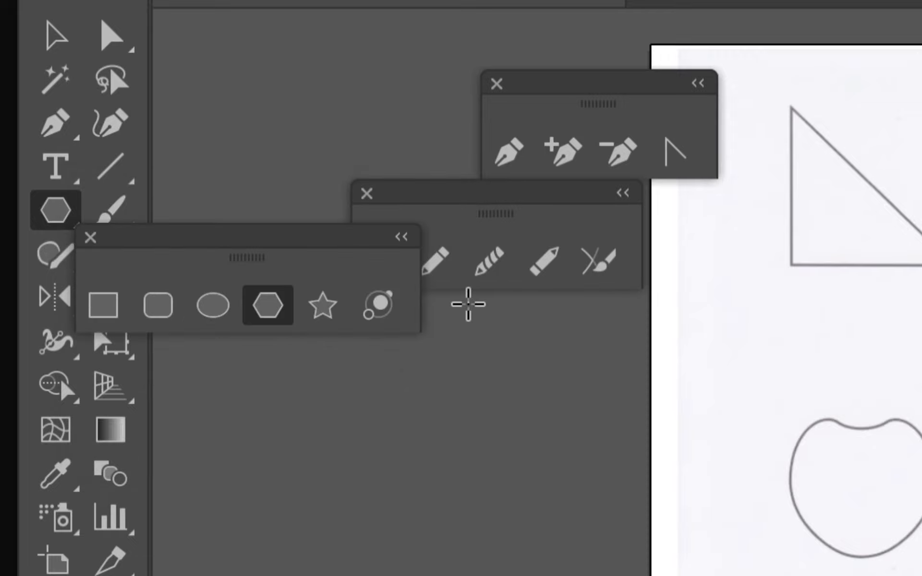
pyautogui.moveTo(303, 246); pyautogui.dragTo(523, 318)
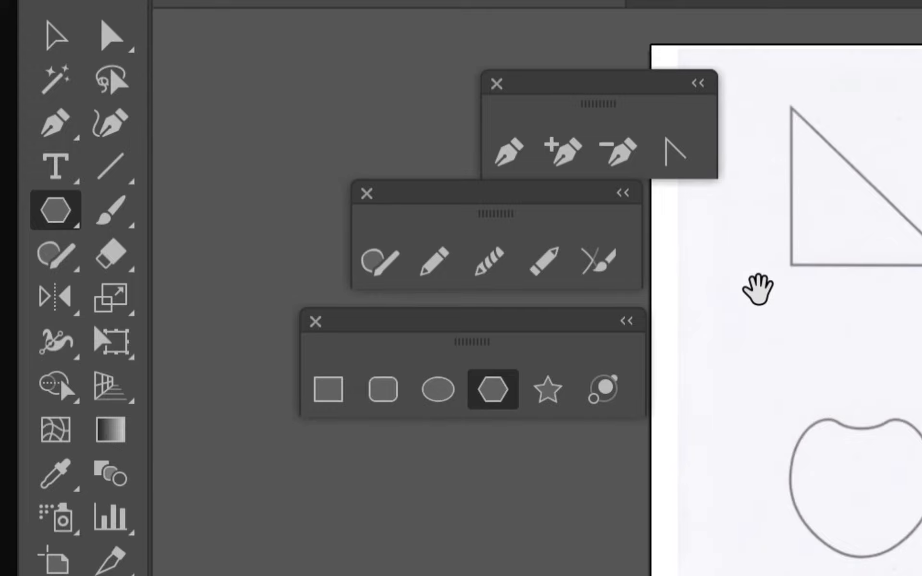
# - Move the three floating tool groups away from shape 1, stacking them over the far side of the artboard
pyautogui.moveTo(757, 288); pyautogui.dragTo(215, 209)
pyautogui.moveTo(462, 192)
pyautogui.mouseDown()
pyautogui.moveTo(592, 193)
pyautogui.moveTo(743, 221)
pyautogui.mouseUp()
pyautogui.moveTo(624, 94); pyautogui.dragTo(812, 95)
pyautogui.moveTo(492, 324); pyautogui.dragTo(771, 330)
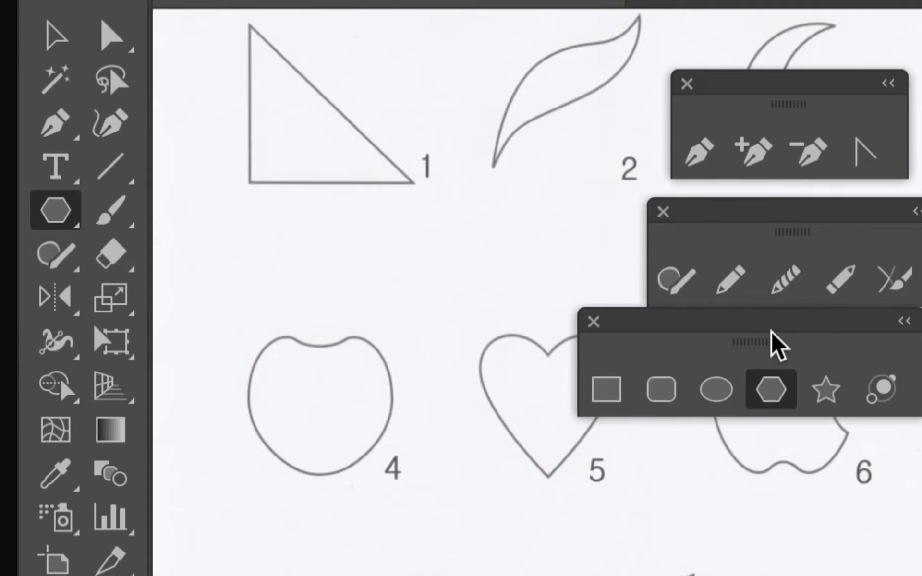
# - Trace triangle 1 with the Pen tool as a closed path, starting and ending at its top corner
pyautogui.click(693, 148)
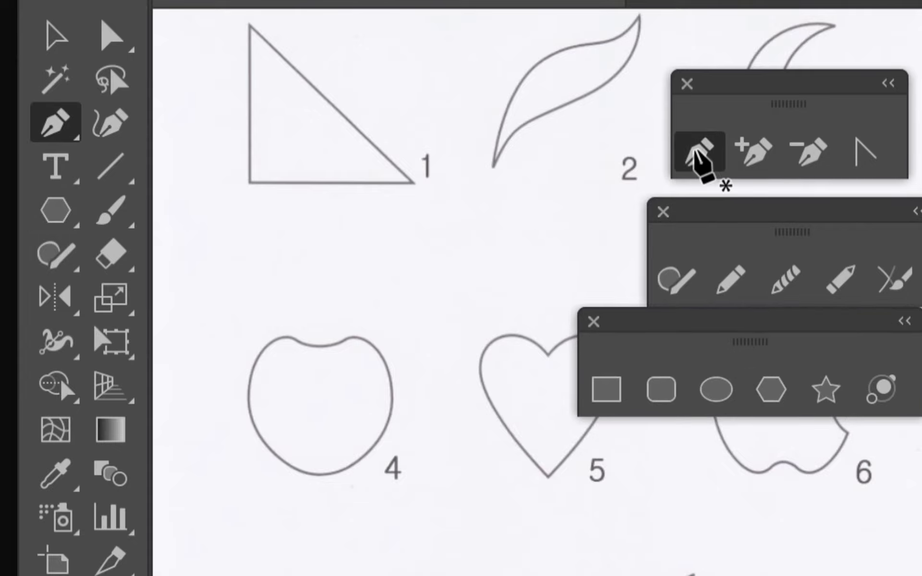
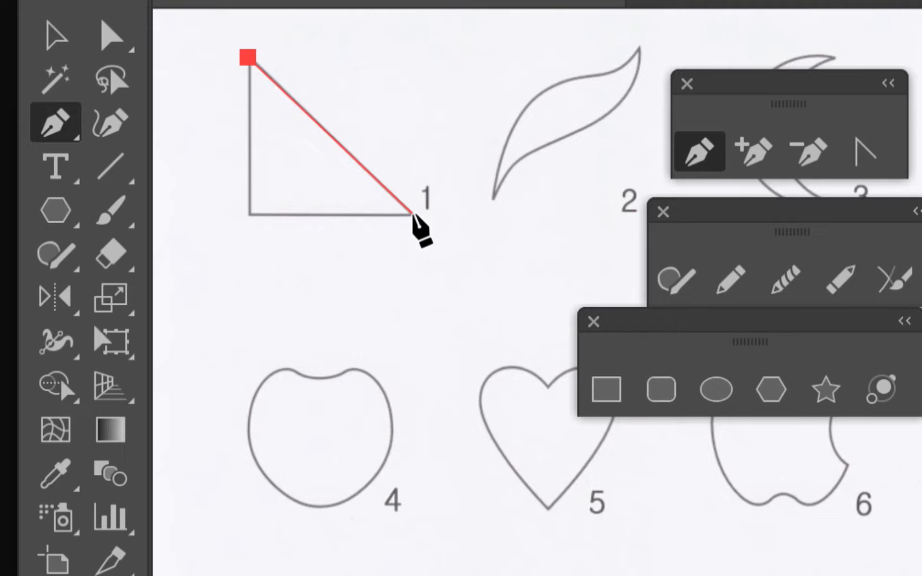
pyautogui.click(413, 214)
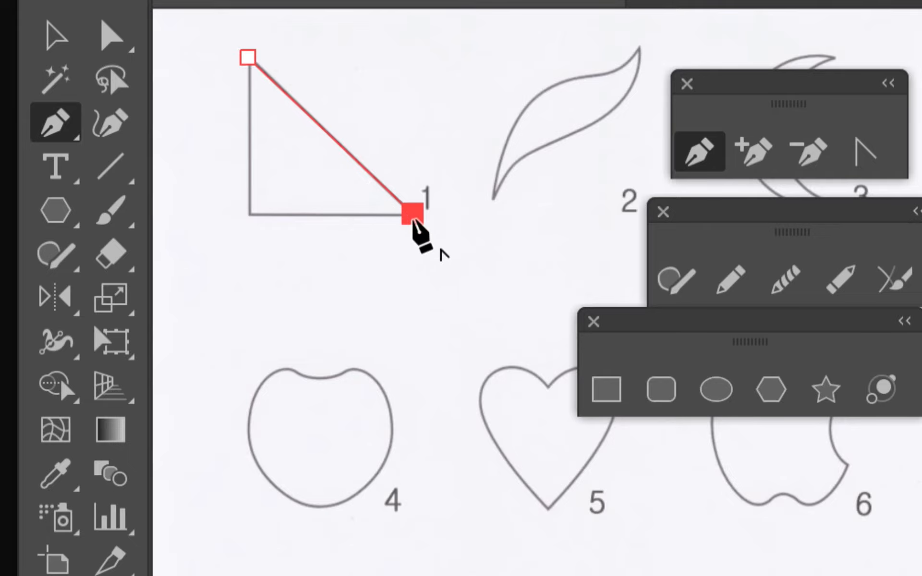
pyautogui.click(247, 214)
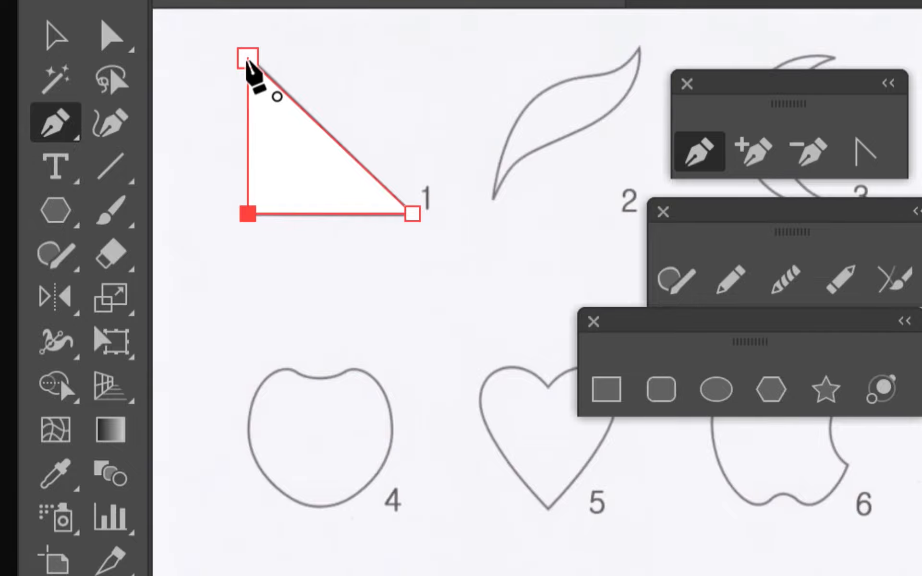
pyautogui.click(248, 58)
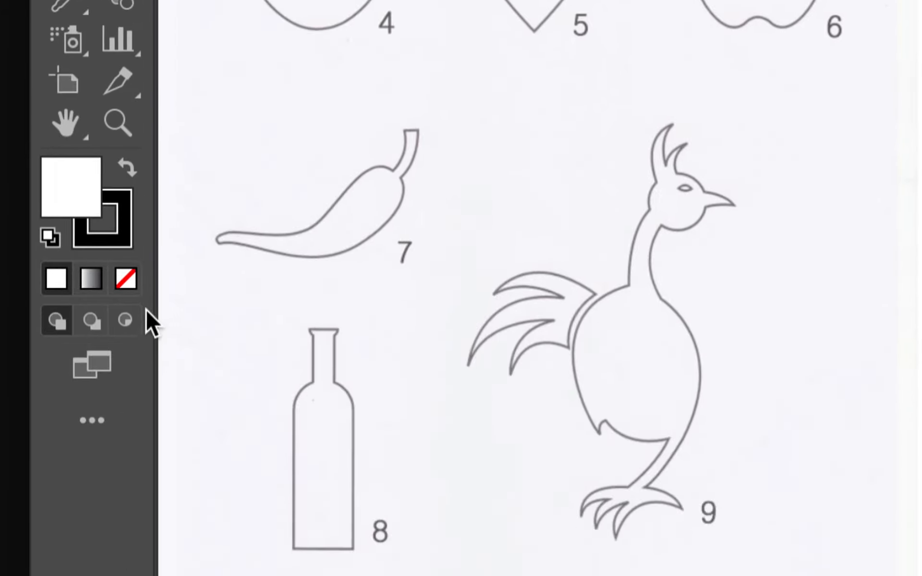
# - Set the traced triangle's fill to none and its stroke to a dark green from the CMYK spectrum
pyautogui.click(124, 278)
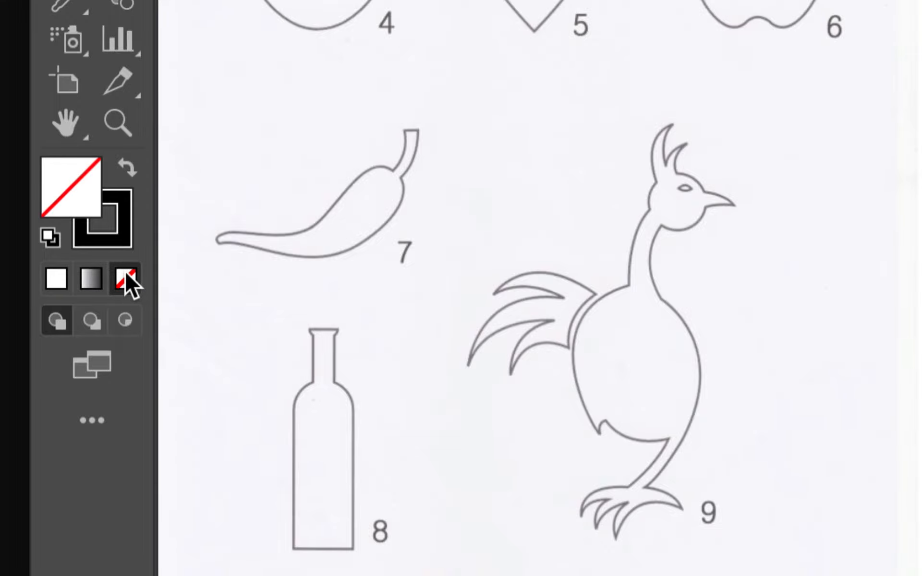
pyautogui.click(126, 227)
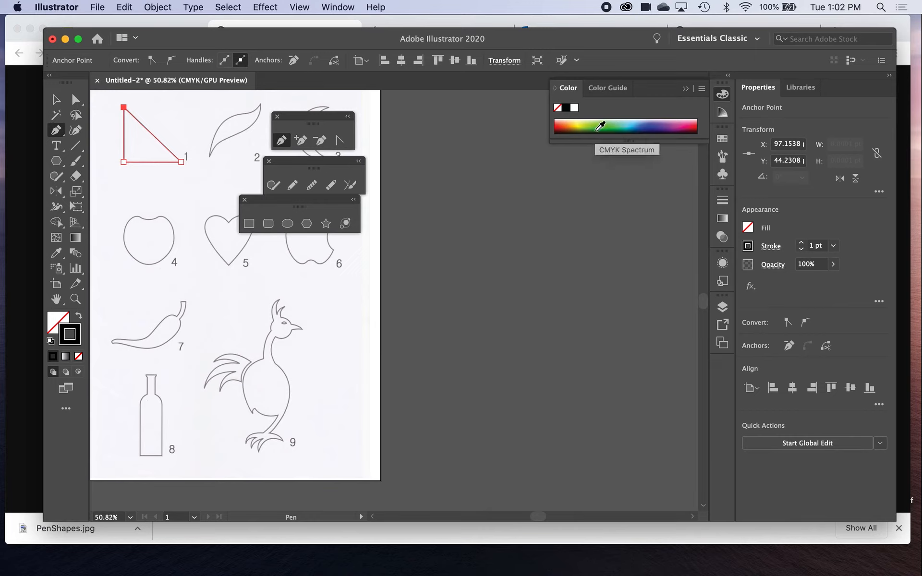
pyautogui.click(599, 126)
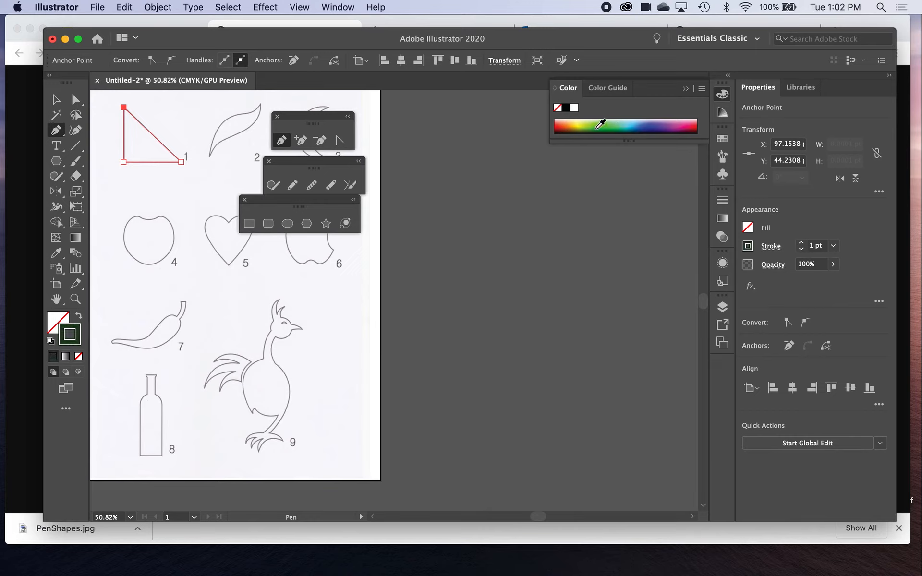
pyautogui.click(599, 122)
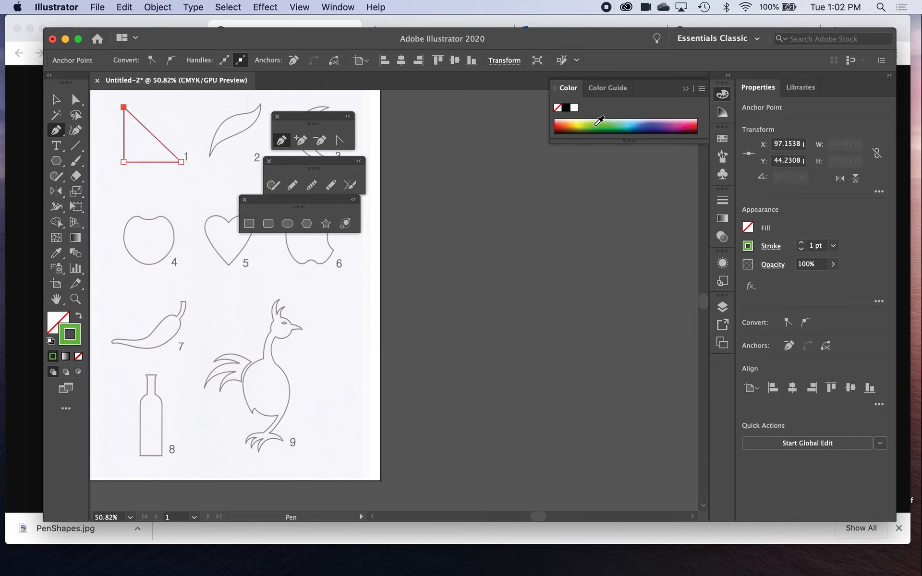
pyautogui.click(598, 125)
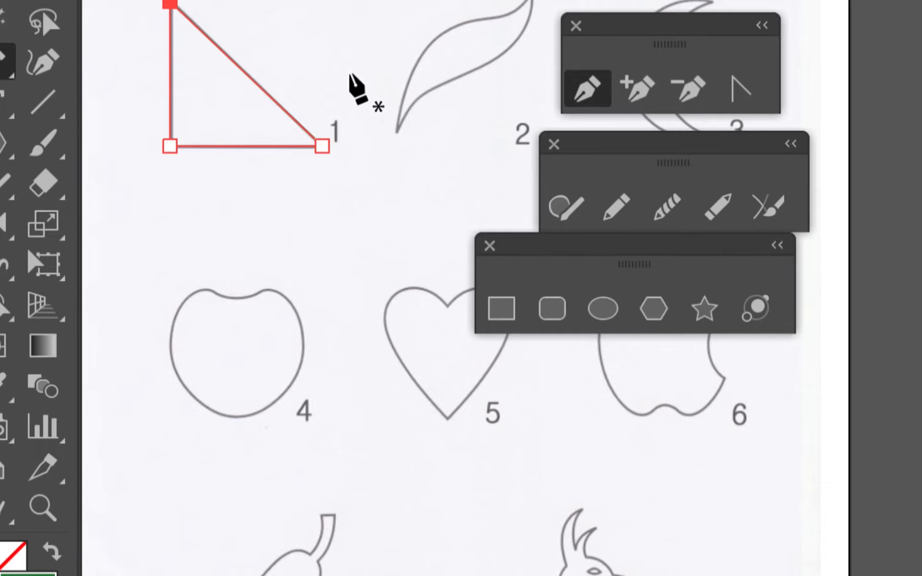
# - Try scaling and rotating the traced triangle by its bounding box with the Selection tool, undoing each change
pyautogui.press('ctrl')
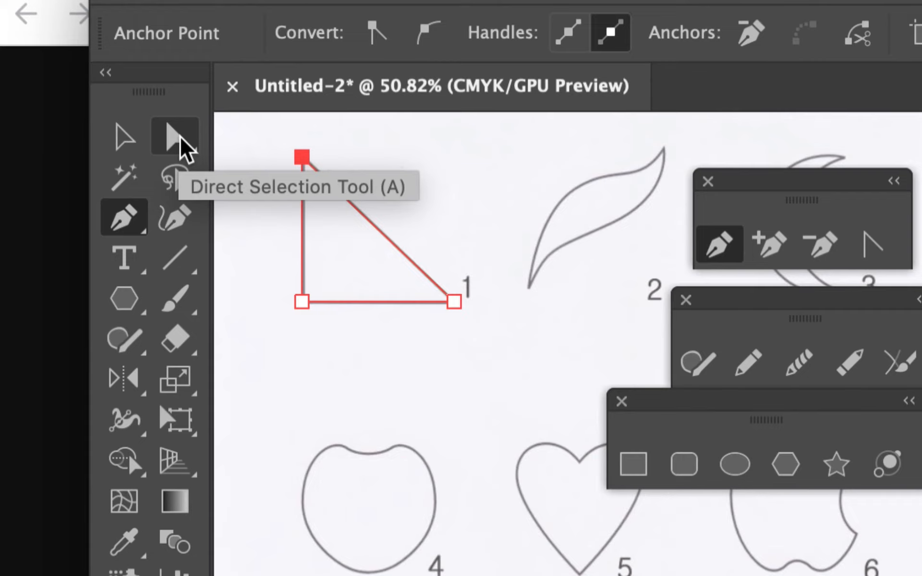
pyautogui.click(126, 138)
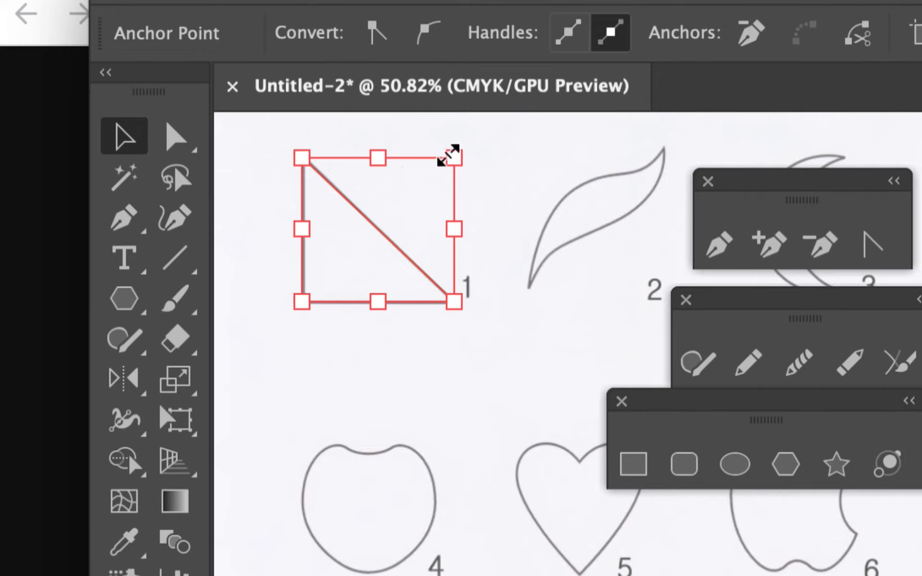
pyautogui.moveTo(452, 155); pyautogui.dragTo(397, 240)
pyautogui.hotkey('ctrl', 'z')
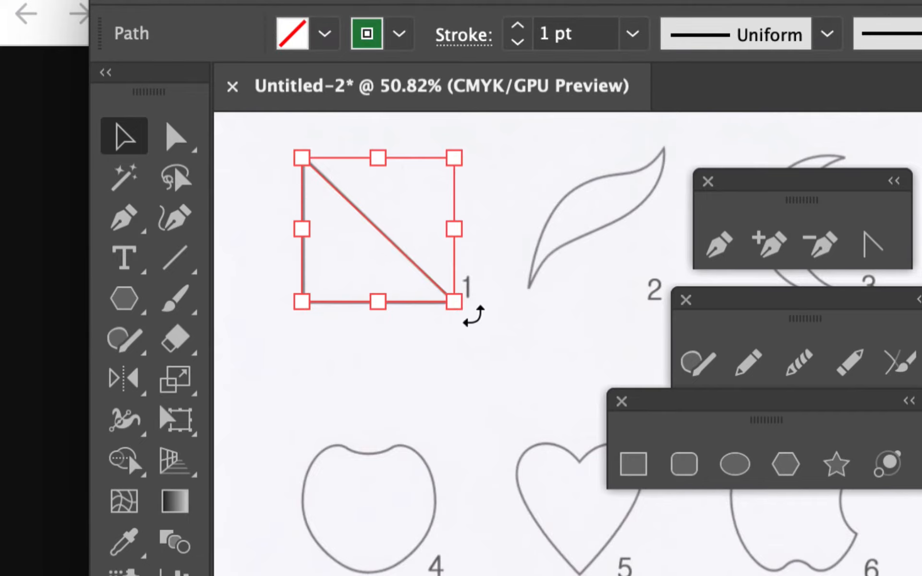
pyautogui.moveTo(474, 316); pyautogui.dragTo(388, 323)
pyautogui.hotkey('ctrl', 'z')
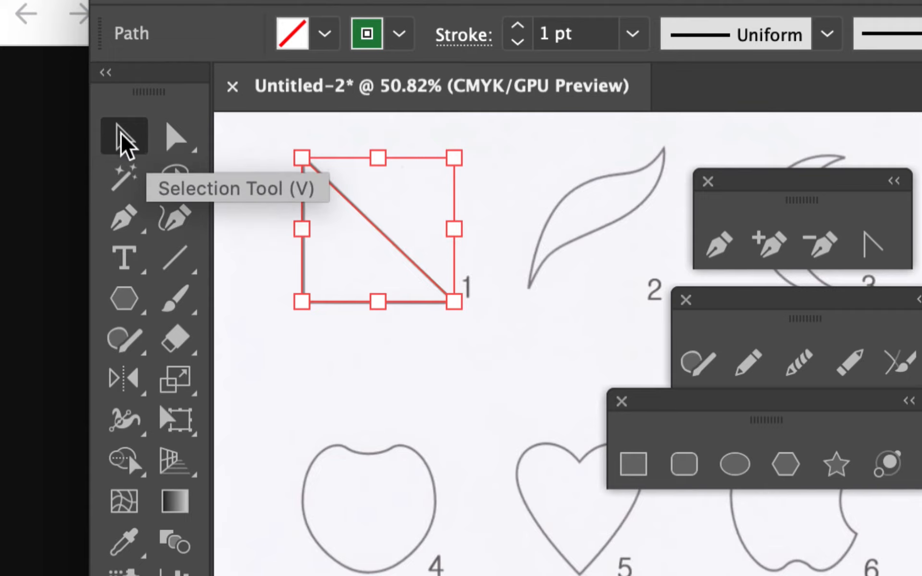
# - Deselect the traced triangle
pyautogui.click(254, 178)
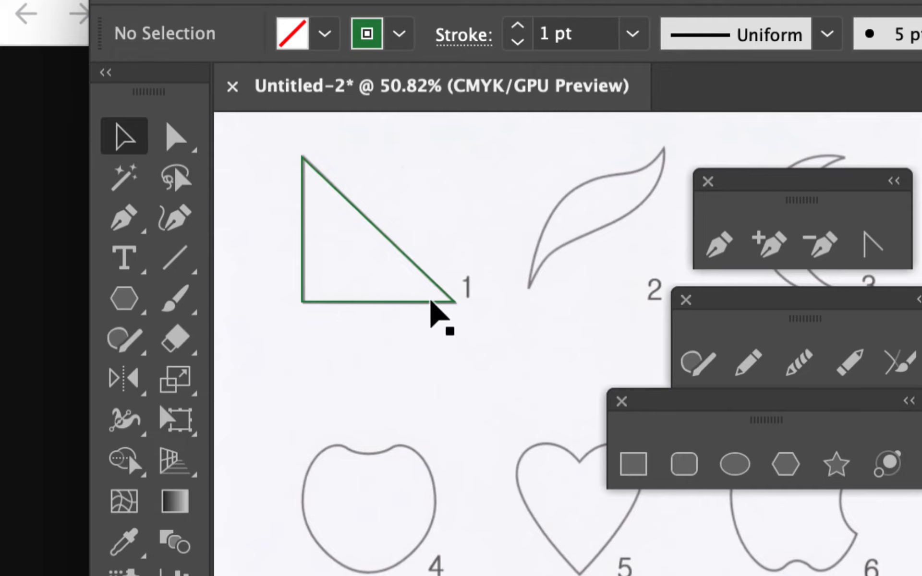
pyautogui.hscroll(3, 517, 295)
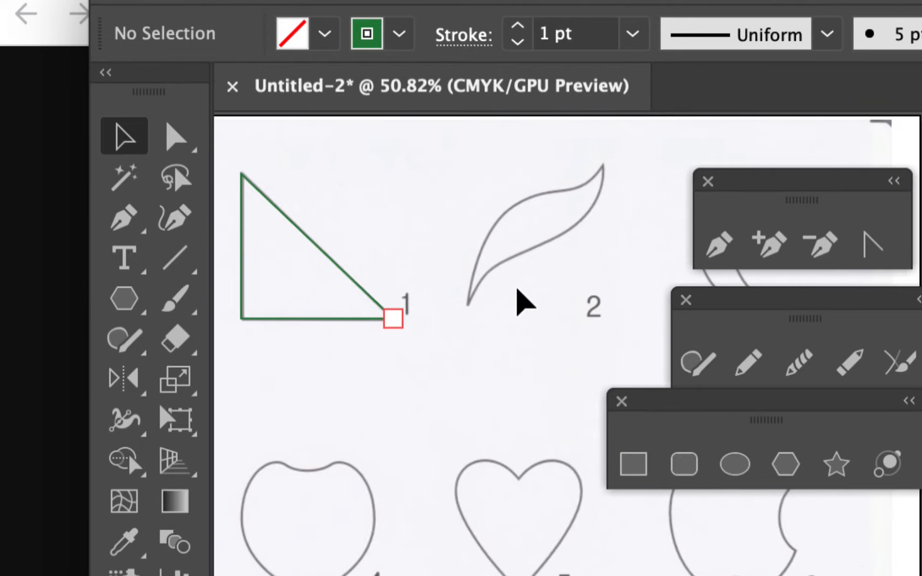
pyautogui.hscroll(1, 517, 289)
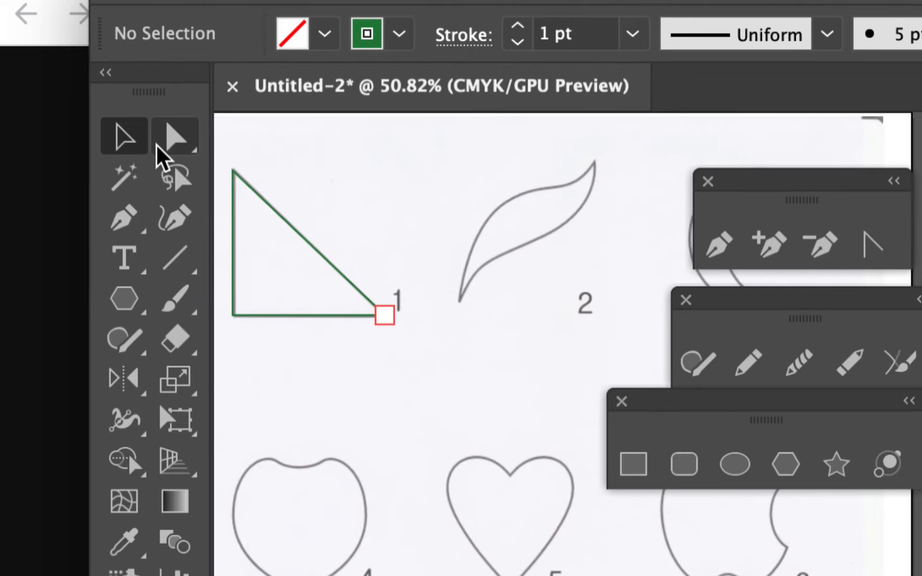
# - Start tracing leaf shape 2 with the Pen tool by placing curved anchor points at its lower and upper tips
pyautogui.click(720, 246)
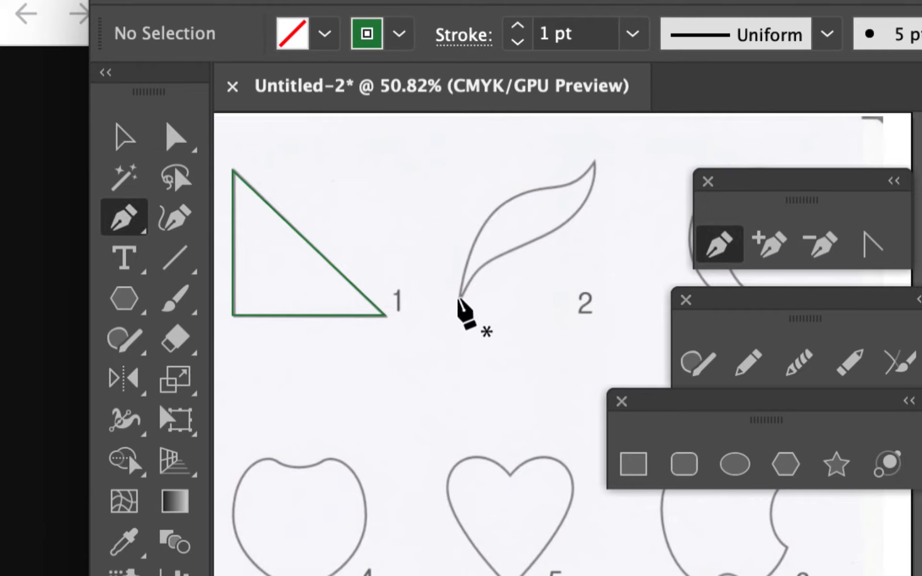
pyautogui.moveTo(458, 298); pyautogui.dragTo(487, 188)
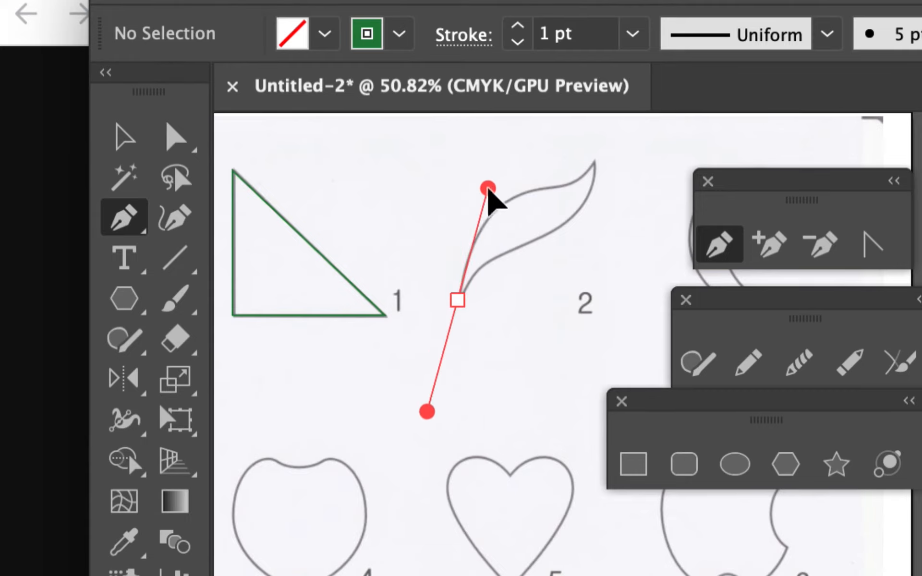
pyautogui.moveTo(488, 188); pyautogui.dragTo(469, 214)
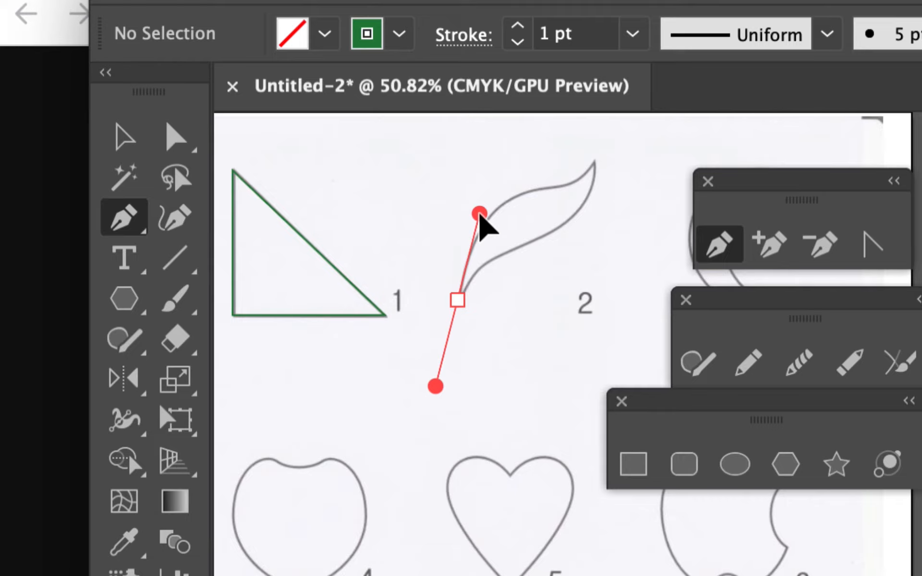
pyautogui.moveTo(502, 223); pyautogui.dragTo(455, 258)
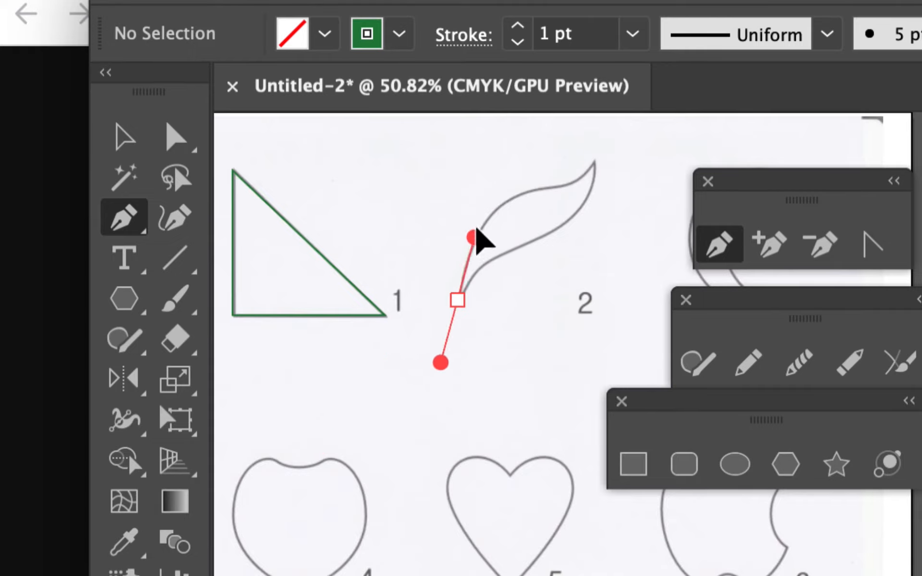
pyautogui.moveTo(477, 235); pyautogui.dragTo(479, 209)
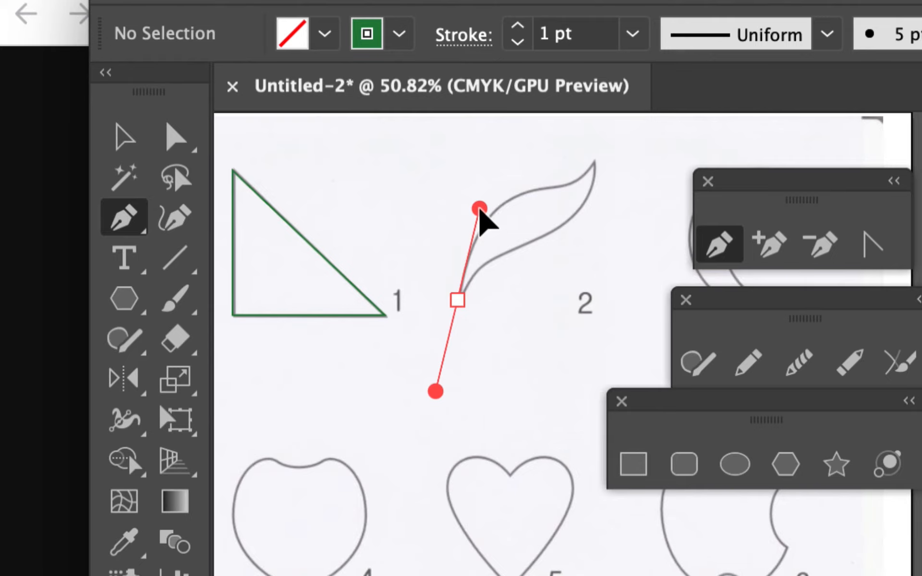
pyautogui.moveTo(479, 209); pyautogui.dragTo(480, 210)
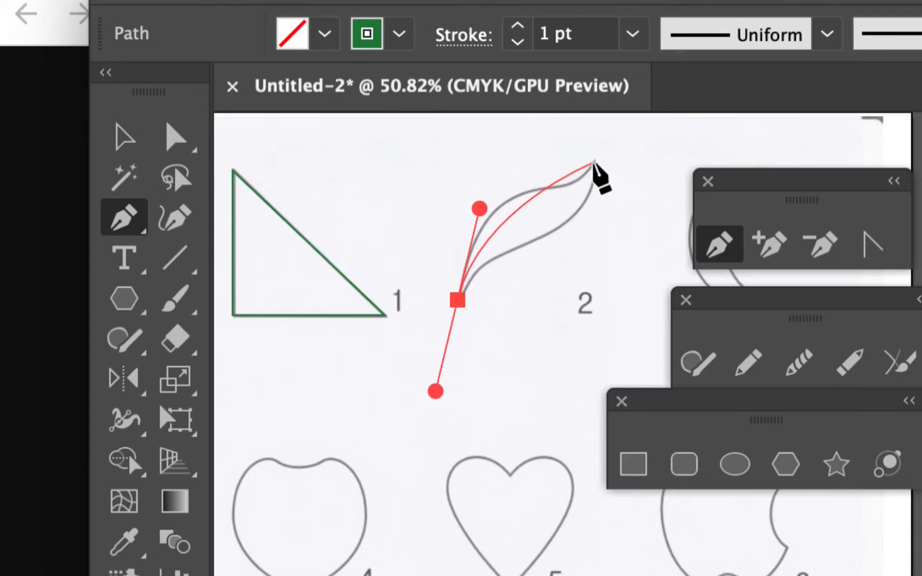
pyautogui.moveTo(594, 163); pyautogui.dragTo(594, 342)
pyautogui.press('space')
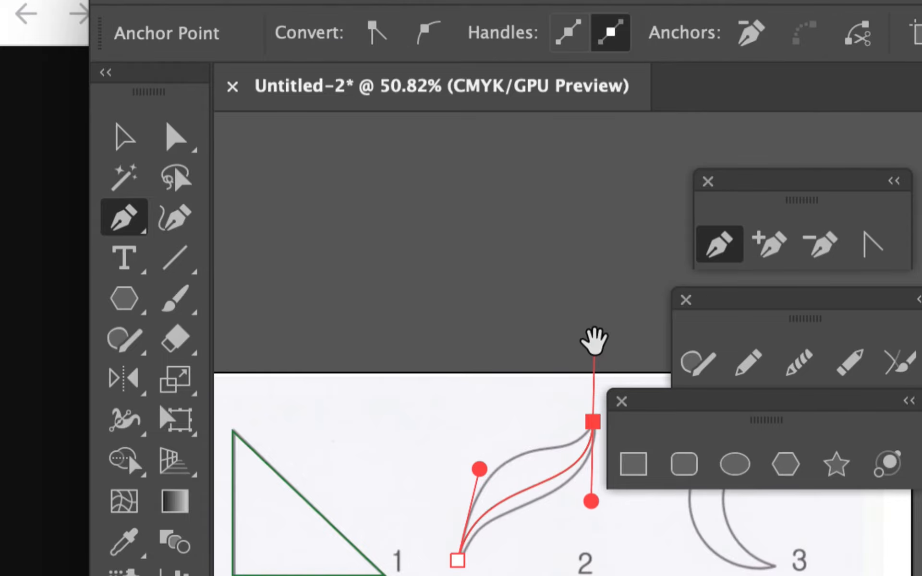
pyautogui.moveTo(550, 395); pyautogui.dragTo(443, 209)
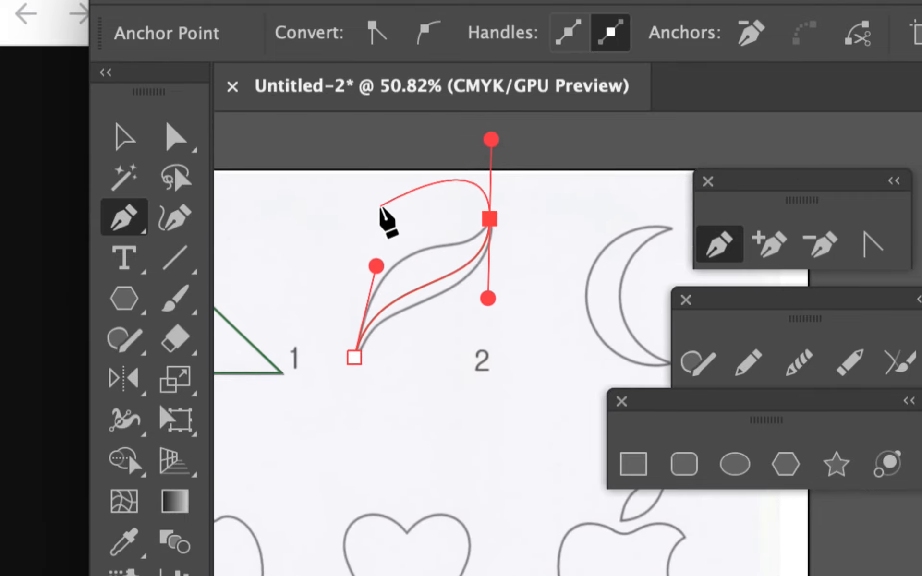
# - Adjust the direction handles at both leaf tips until the curve follows the leaf's upper edge, and deselect the path
pyautogui.press('super')
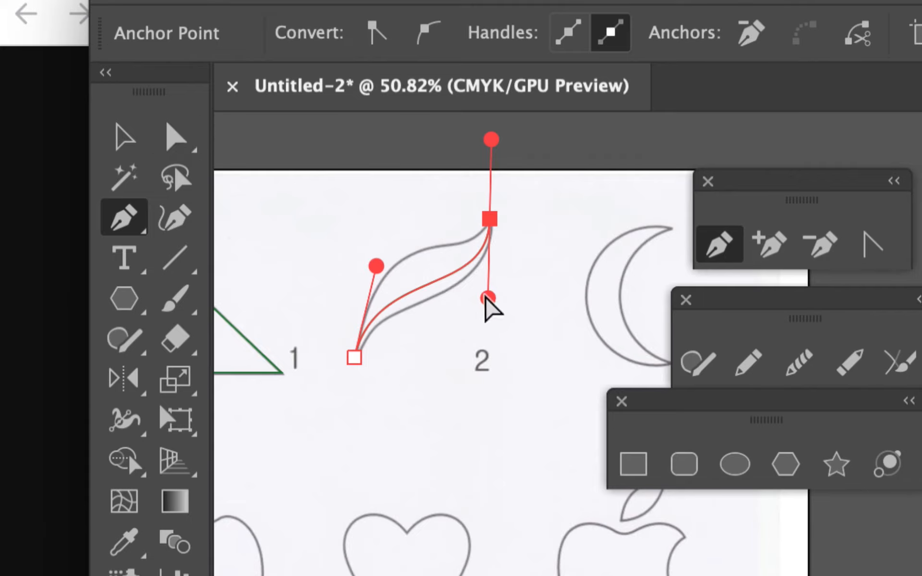
pyautogui.moveTo(489, 300); pyautogui.dragTo(491, 318)
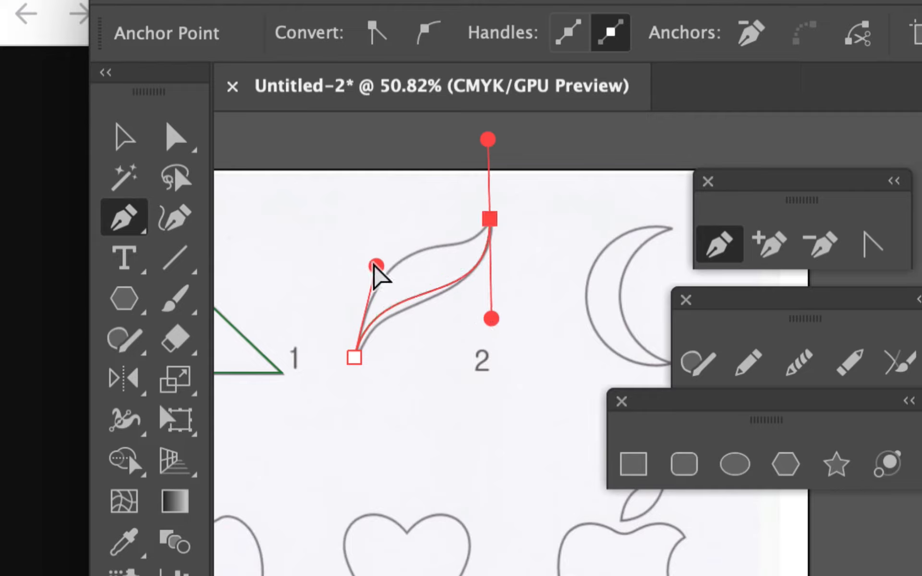
pyautogui.moveTo(375, 268); pyautogui.dragTo(375, 204)
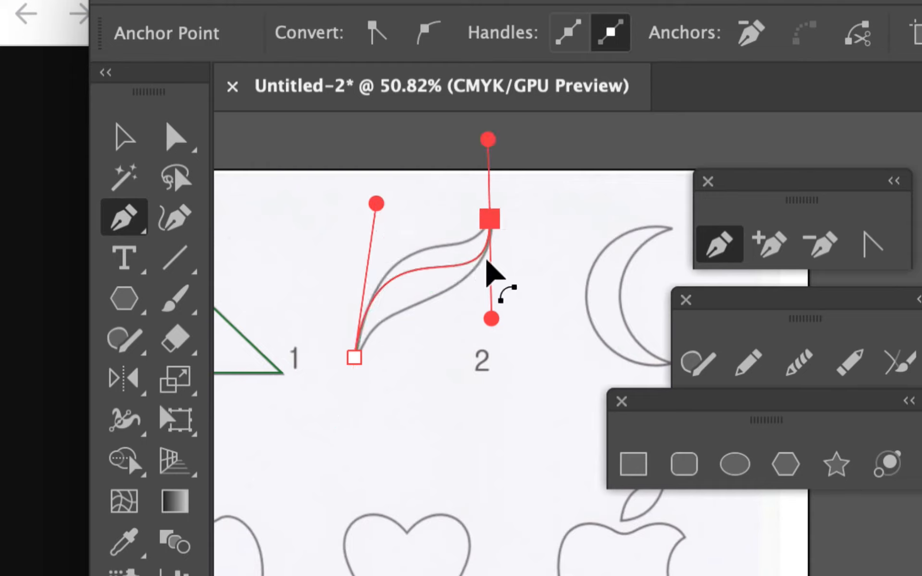
pyautogui.moveTo(489, 317); pyautogui.dragTo(481, 272)
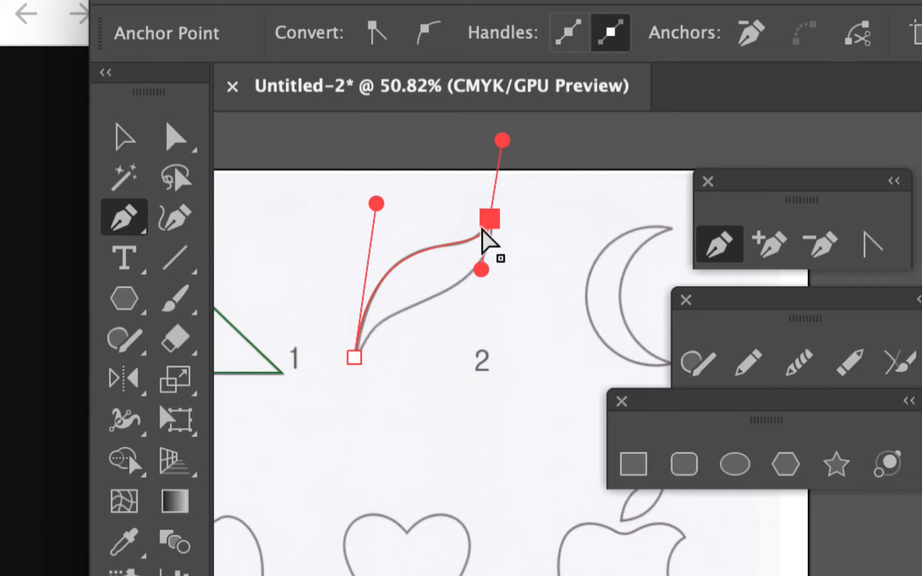
pyautogui.keyDown('super'); pyautogui.click(446, 343); pyautogui.keyUp('super')
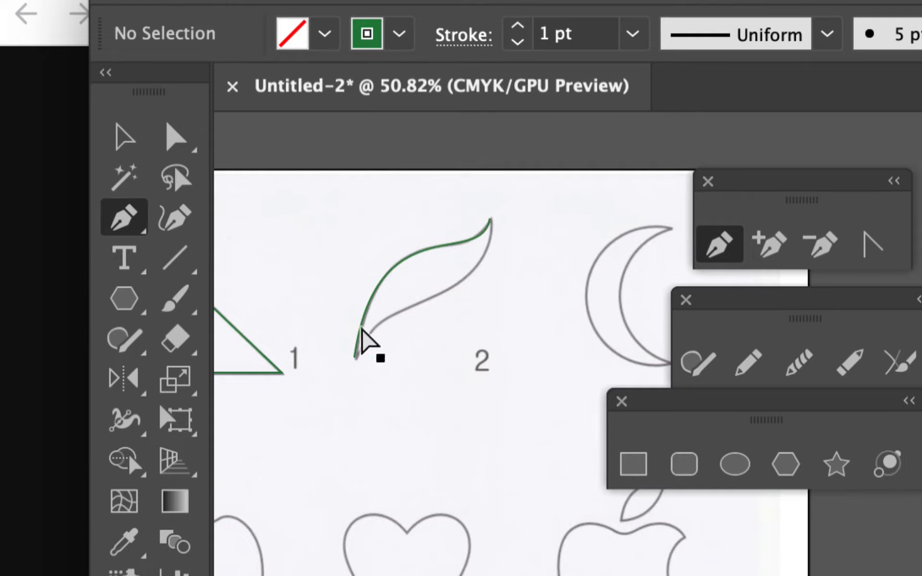
# - Reselect the leaf path, continue it from the upper tip and swing the new outgoing handle down along the lower edge
pyautogui.keyDown('super'); pyautogui.click(423, 251); pyautogui.keyUp('super')
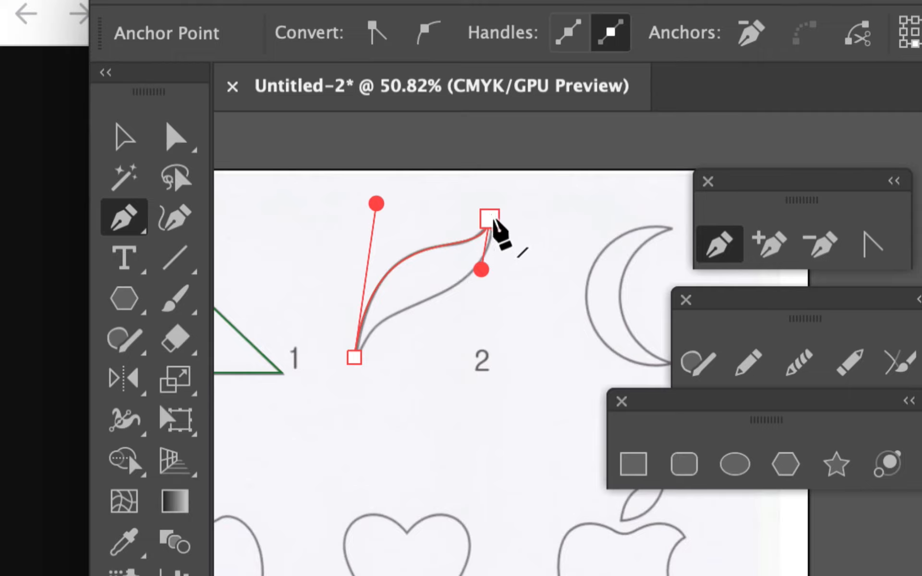
pyautogui.hotkey('ctrl', 'shift', 'a')
pyautogui.moveTo(490, 222); pyautogui.dragTo(498, 170)
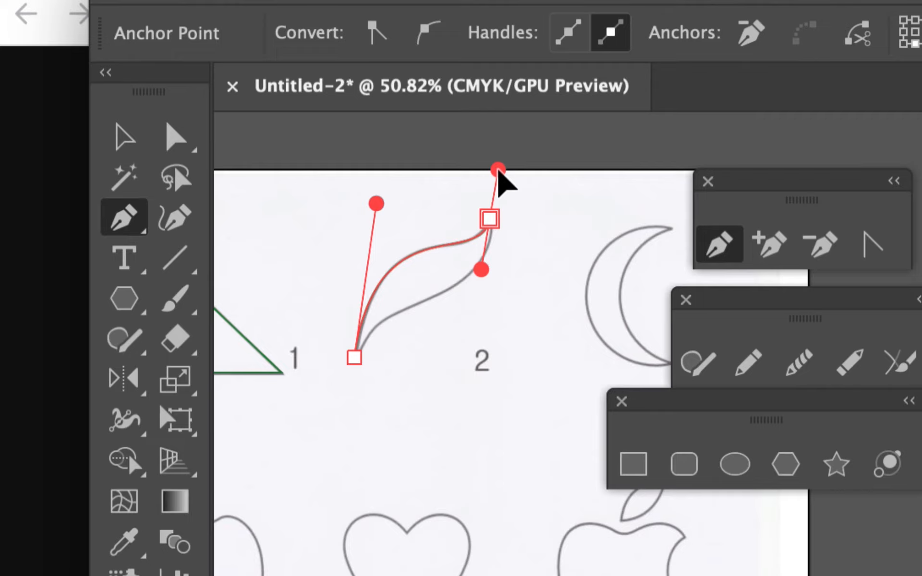
pyautogui.moveTo(498, 170); pyautogui.dragTo(498, 170)
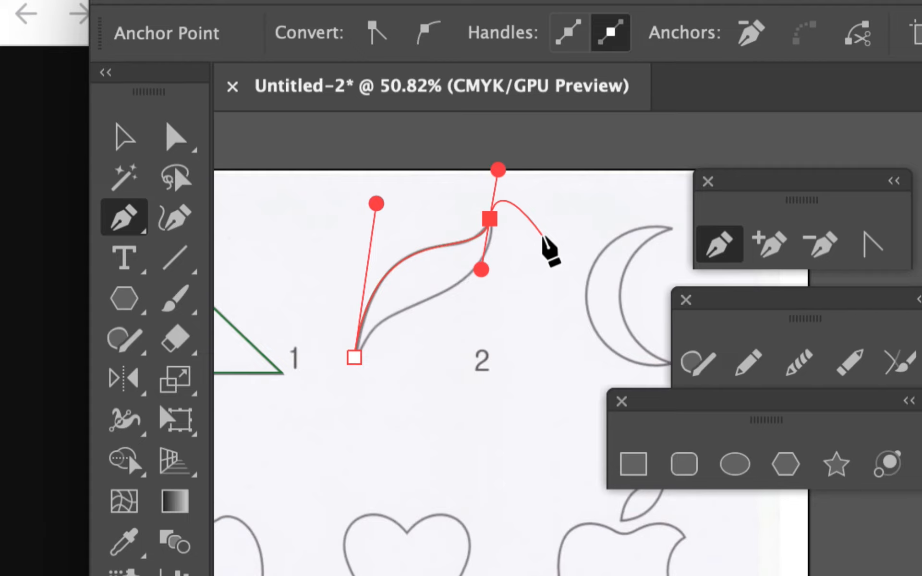
pyautogui.press('super')
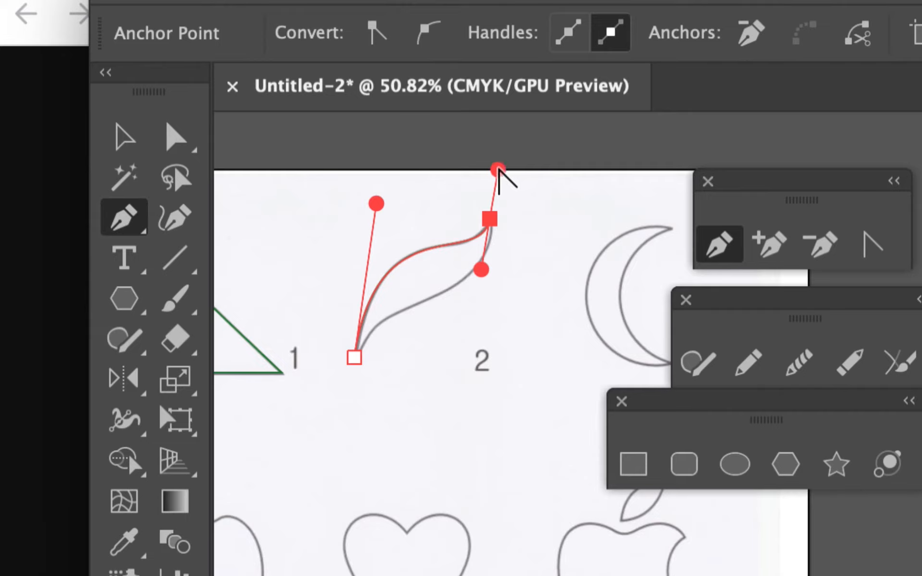
pyautogui.moveTo(498, 171)
pyautogui.mouseDown()
pyautogui.moveTo(578, 194)
pyautogui.moveTo(485, 280)
pyautogui.moveTo(543, 231)
pyautogui.moveTo(530, 204)
pyautogui.moveTo(492, 291)
pyautogui.moveTo(500, 179)
pyautogui.moveTo(490, 180)
pyautogui.mouseUp()
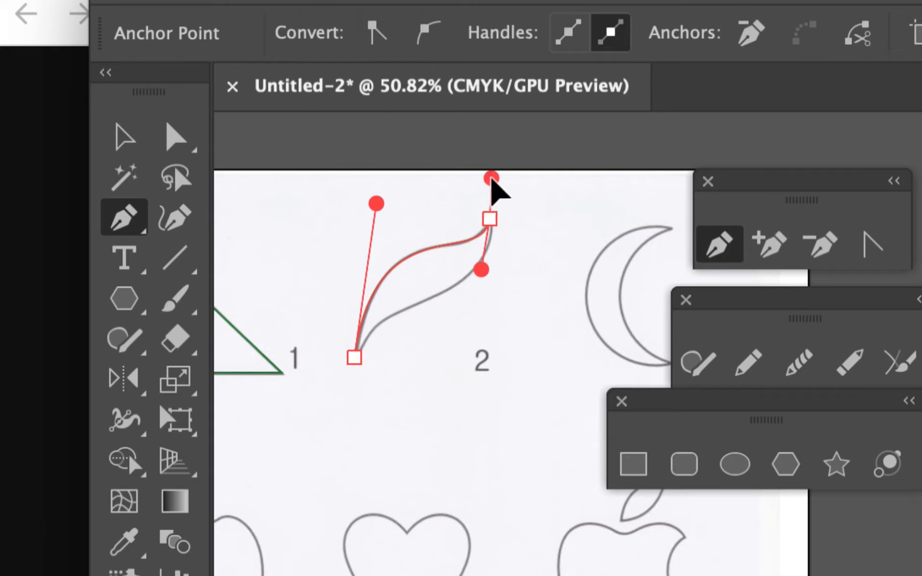
pyautogui.moveTo(491, 179); pyautogui.dragTo(496, 308)
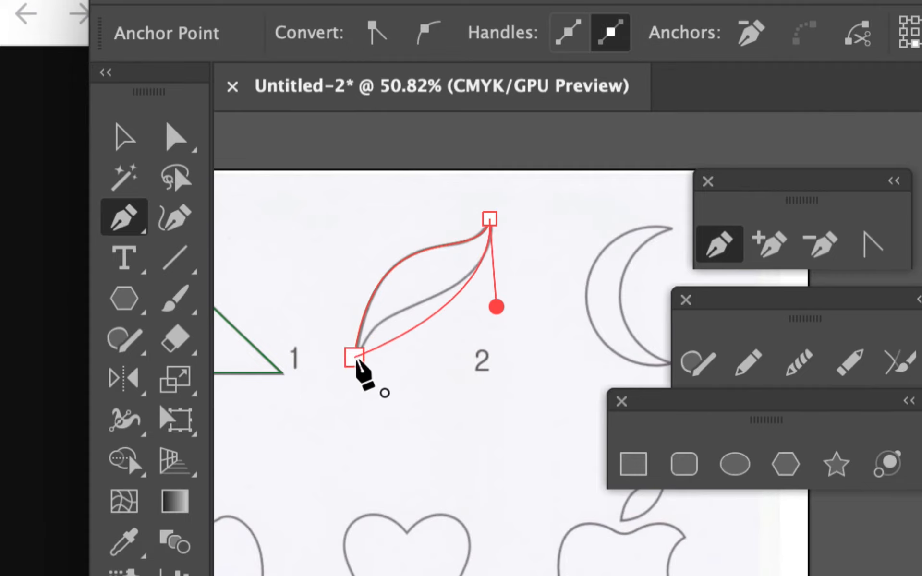
# - Close the leaf path at its lower tip and refine the lower edge's handles to match the template
pyautogui.moveTo(355, 357); pyautogui.dragTo(314, 443)
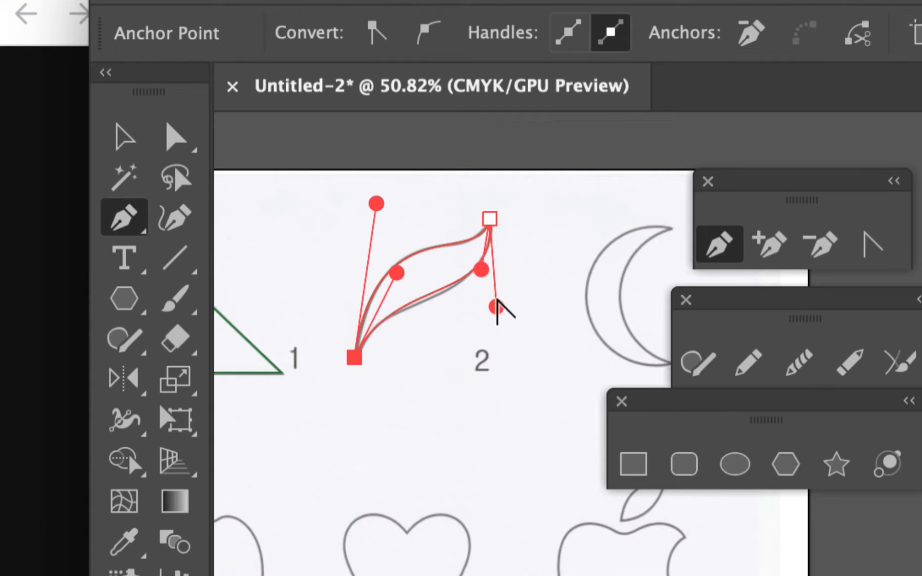
pyautogui.moveTo(500, 306); pyautogui.dragTo(481, 324)
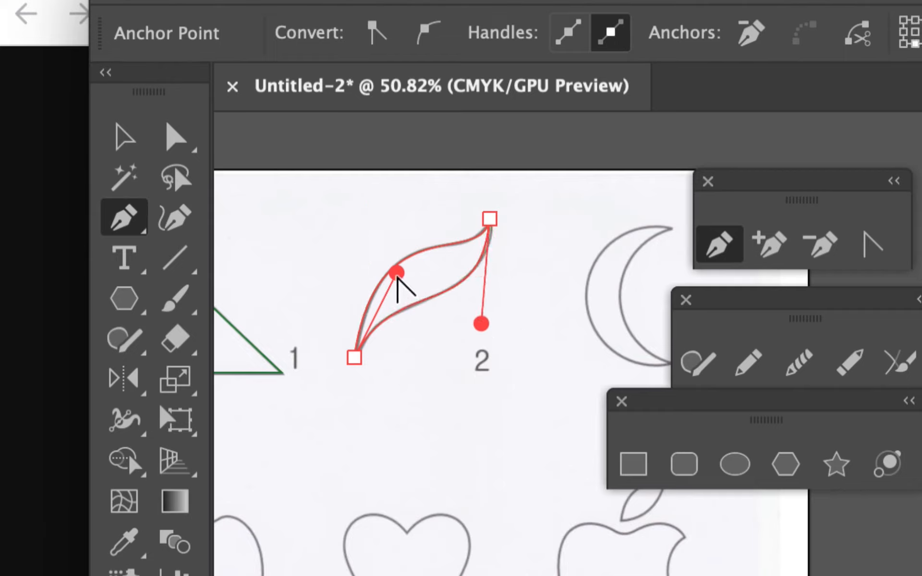
pyautogui.moveTo(396, 281); pyautogui.dragTo(395, 284)
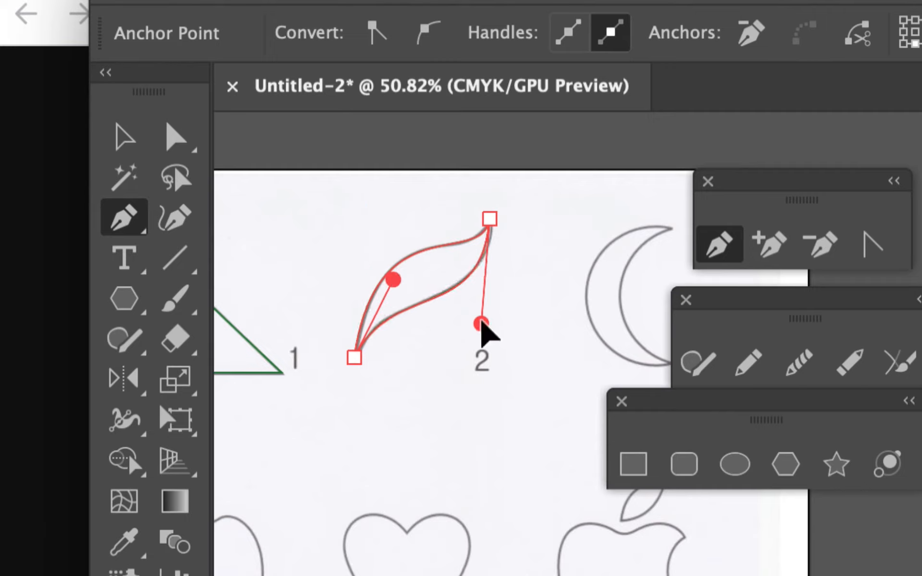
pyautogui.moveTo(481, 324)
pyautogui.mouseDown()
pyautogui.moveTo(499, 304)
pyautogui.moveTo(493, 316)
pyautogui.mouseUp()
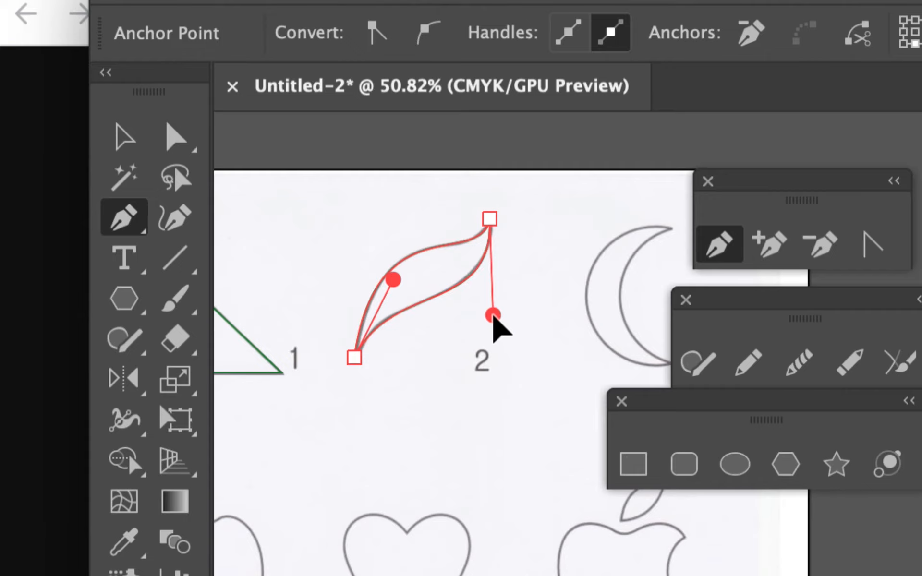
pyautogui.keyDown('super'); pyautogui.click(528, 315); pyautogui.keyUp('super')
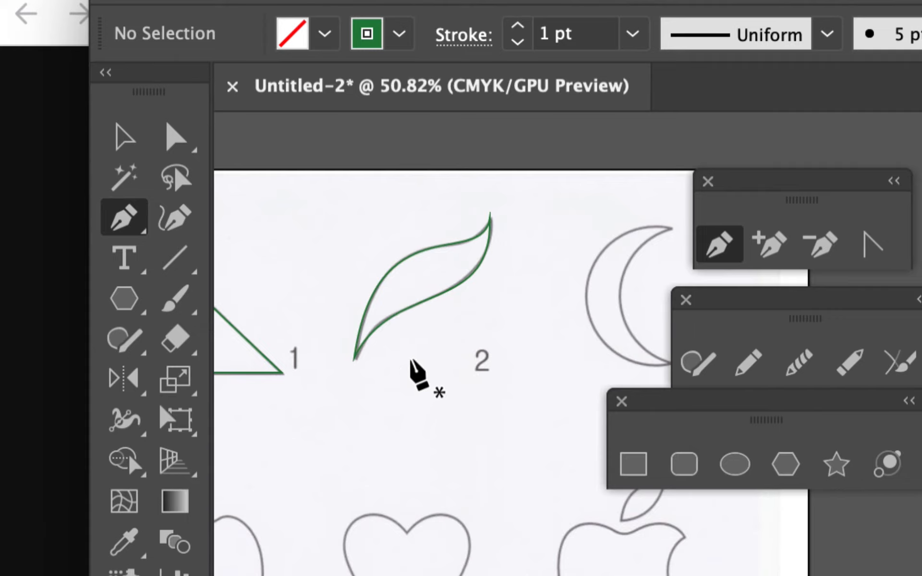
# - Draw a practice arch below the leaf from two curved anchor points and select its segment to show both handles
pyautogui.moveTo(392, 386); pyautogui.dragTo(392, 331)
pyautogui.moveTo(464, 395); pyautogui.dragTo(464, 458)
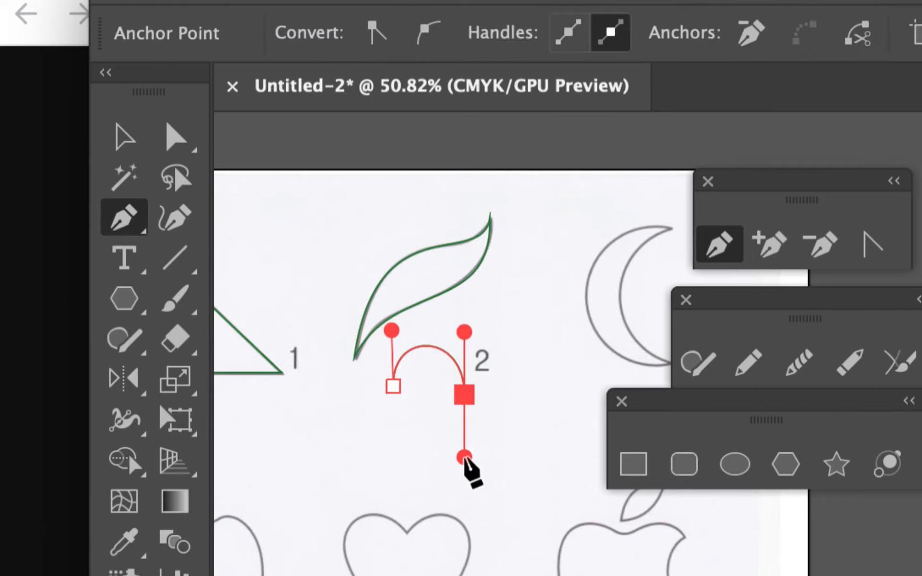
pyautogui.keyDown('ctrl'); pyautogui.click(426, 379); pyautogui.keyUp('ctrl')
pyautogui.keyDown('ctrl'); pyautogui.click(426, 348); pyautogui.keyUp('ctrl')
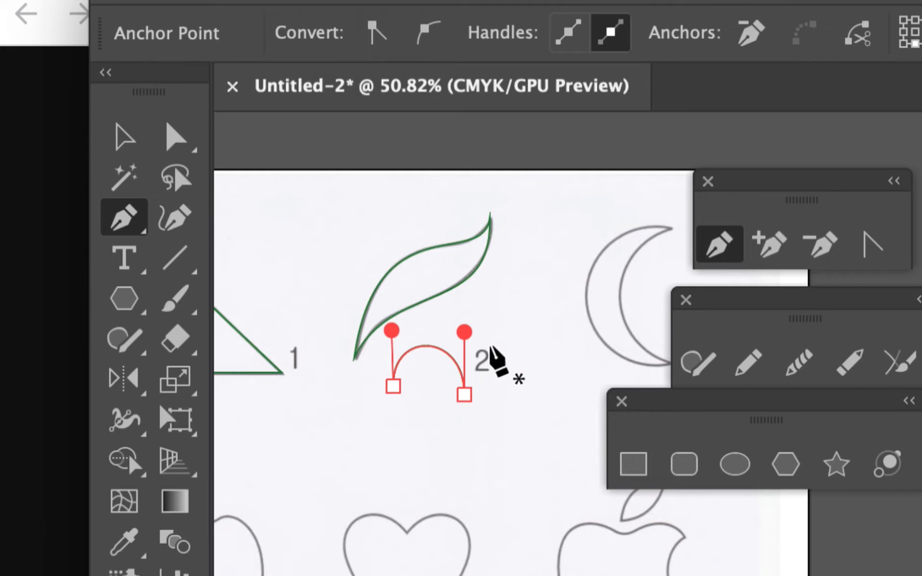
pyautogui.keyDown('ctrl'); pyautogui.click(492, 351); pyautogui.keyUp('ctrl')
pyautogui.keyDown('ctrl'); pyautogui.click(426, 345); pyautogui.keyUp('ctrl')
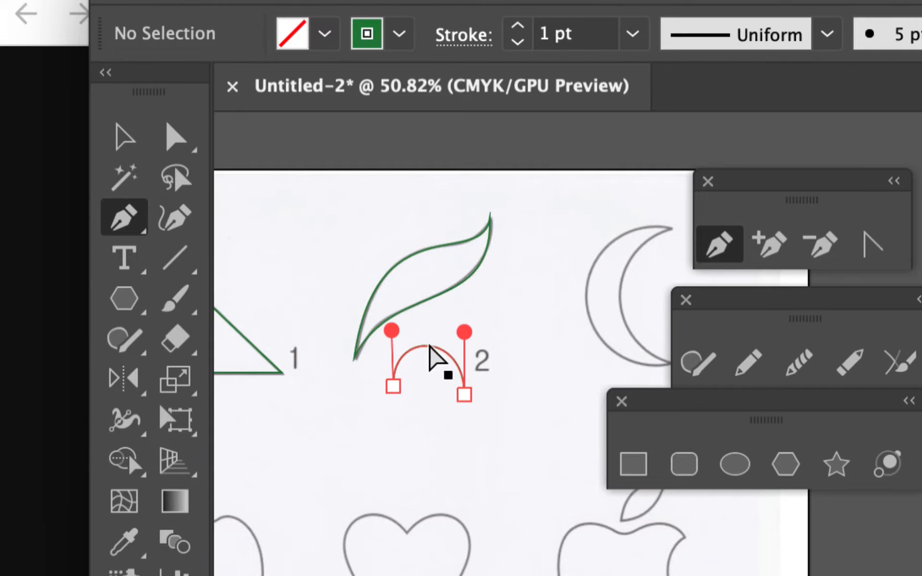
# - Try reshaping the practice arch into an S-curve by pointing its handles in opposite directions, and undo the practice path
pyautogui.moveTo(391, 331); pyautogui.dragTo(393, 462)
pyautogui.moveTo(464, 331); pyautogui.dragTo(465, 310)
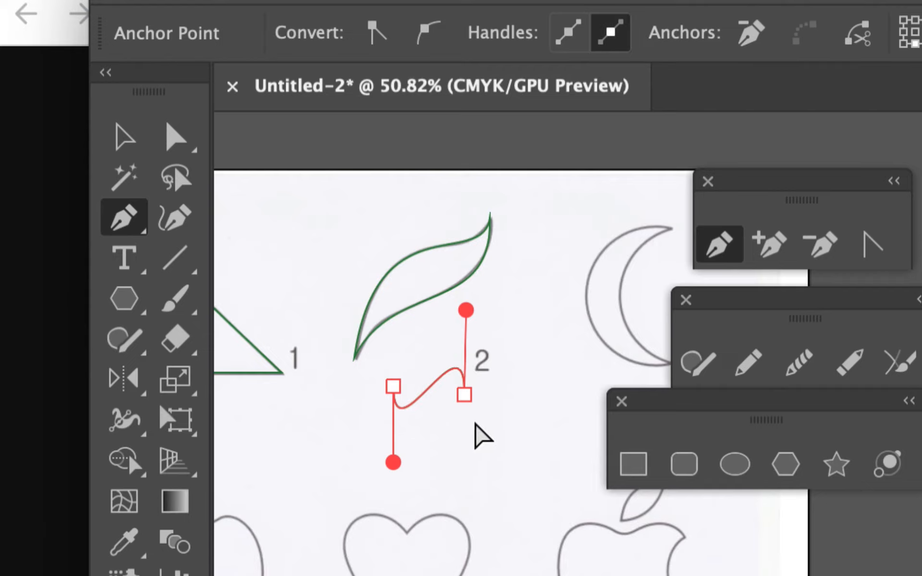
pyautogui.hotkey('ctrl', 'z')
pyautogui.hotkey('ctrl', 'z')
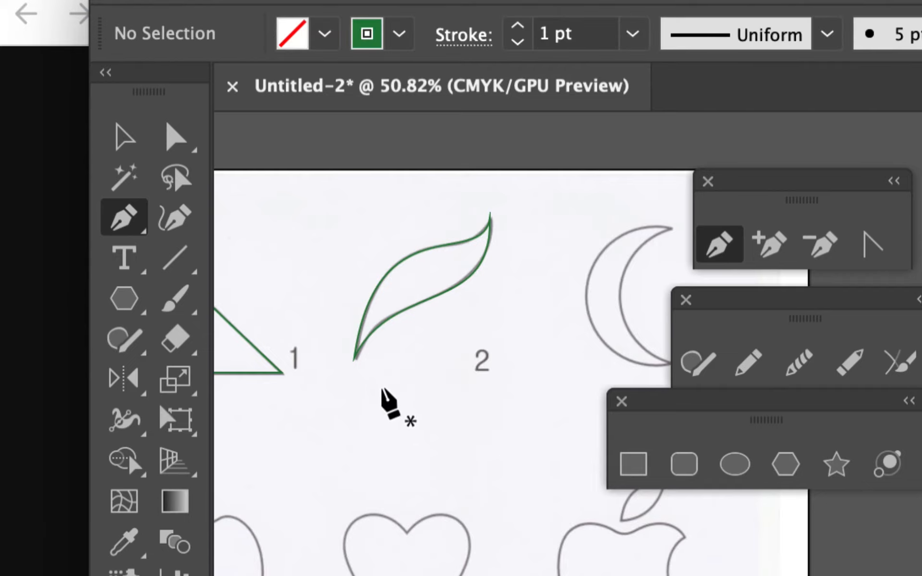
# - Draw a lopsided practice curve below the leaf with a handle only at its starting anchor, and select its segment
pyautogui.moveTo(383, 391); pyautogui.dragTo(384, 304)
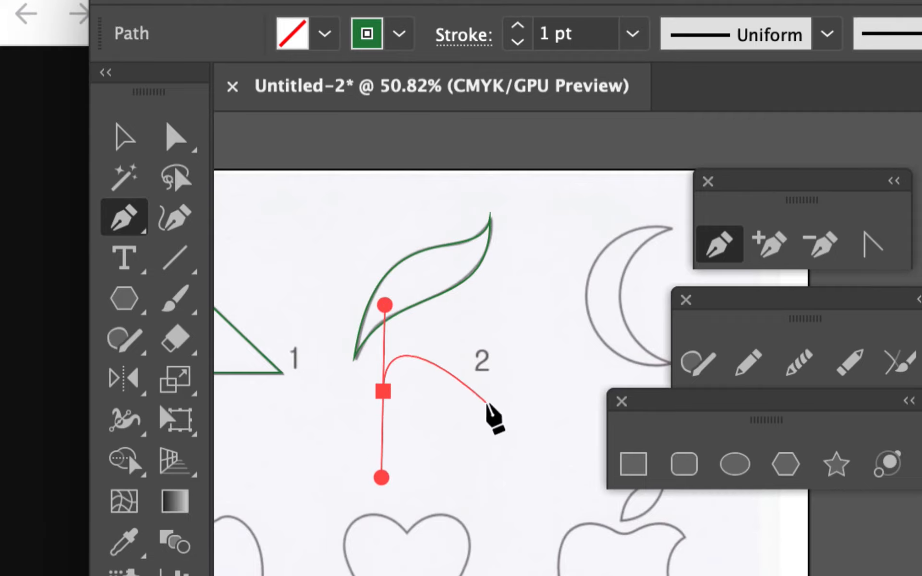
pyautogui.moveTo(486, 404); pyautogui.dragTo(497, 423)
pyautogui.keyDown('ctrl'); pyautogui.click(442, 430); pyautogui.keyUp('ctrl')
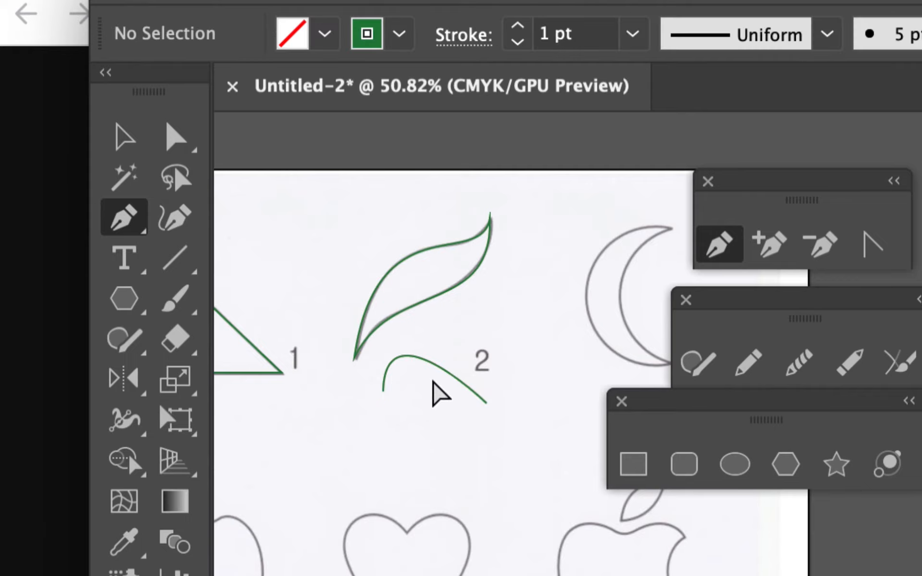
pyautogui.keyDown('ctrl'); pyautogui.click(426, 363); pyautogui.keyUp('ctrl')
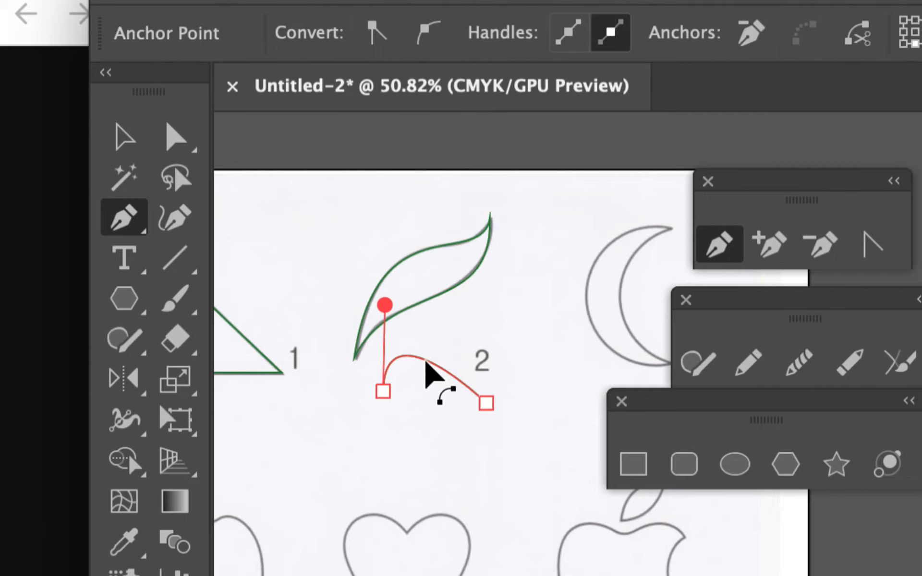
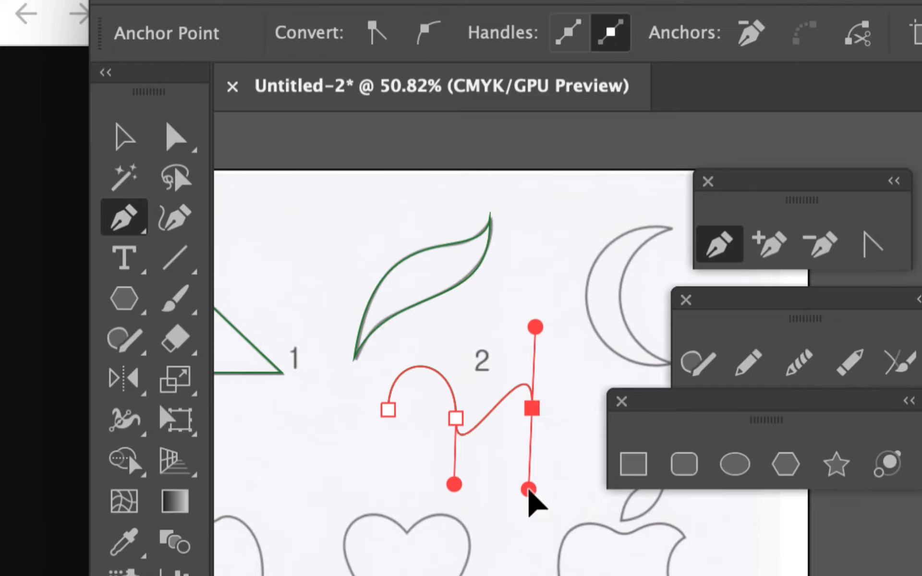
# - Flip the last handle of the practice wave to form a U-shaped second segment, and select the first arch segment
pyautogui.moveTo(529, 490); pyautogui.dragTo(530, 337)
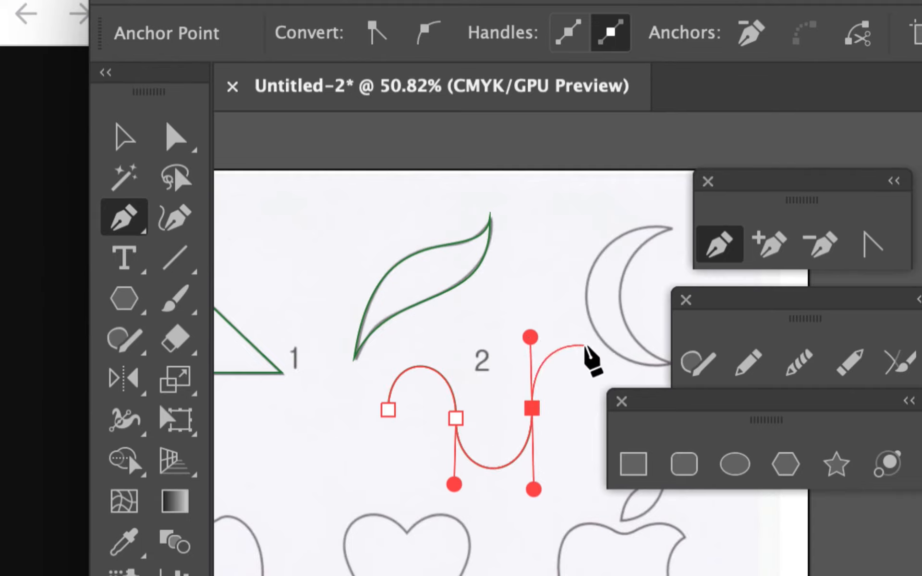
pyautogui.keyDown('ctrl'); pyautogui.click(415, 402); pyautogui.keyUp('ctrl')
pyautogui.keyDown('ctrl'); pyautogui.click(413, 375); pyautogui.keyUp('ctrl')
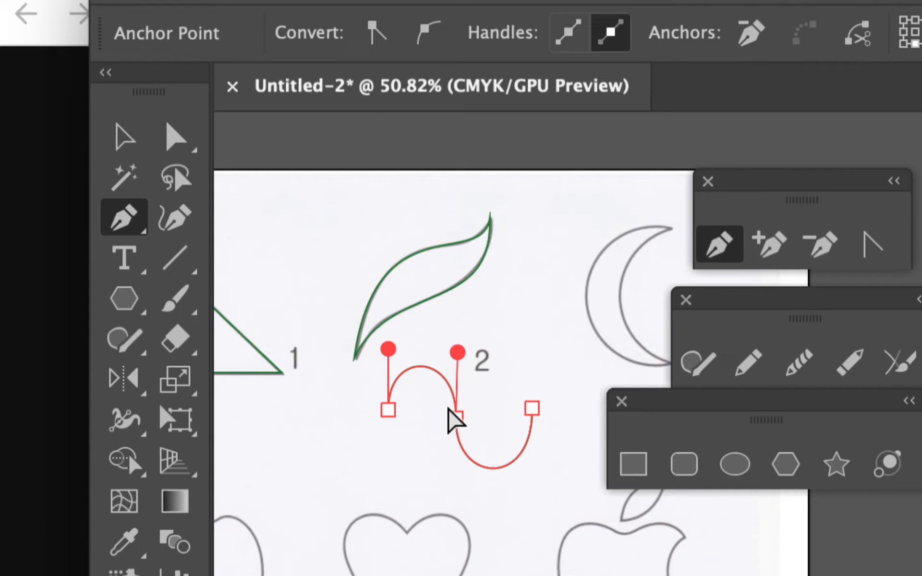
# - Select the U-shaped second segment of the practice wave, nudge its end handle slightly outward, and deselect the path
pyautogui.keyDown('ctrl'); pyautogui.click(483, 467); pyautogui.keyUp('ctrl')
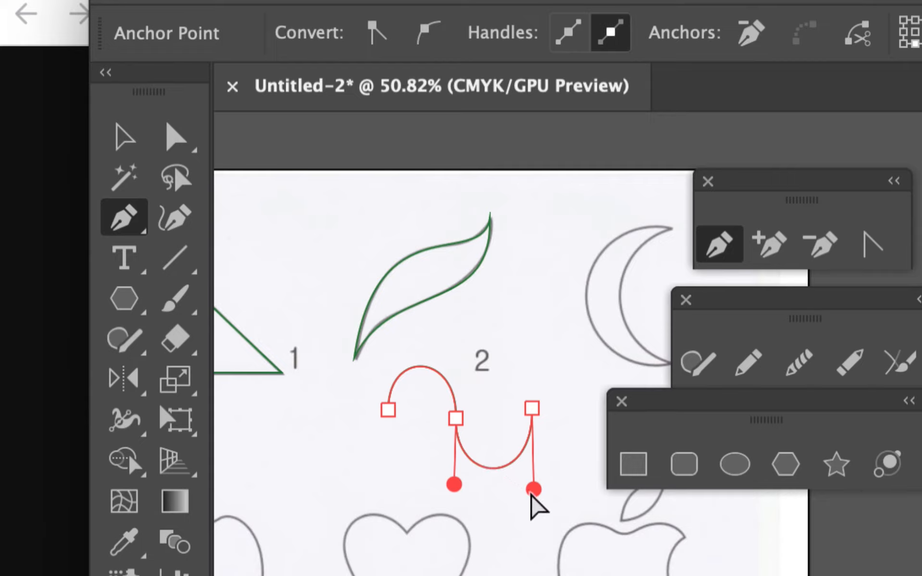
pyautogui.moveTo(534, 490)
pyautogui.mouseDown()
pyautogui.moveTo(505, 363)
pyautogui.moveTo(529, 319)
pyautogui.moveTo(499, 339)
pyautogui.moveTo(539, 486)
pyautogui.mouseUp()
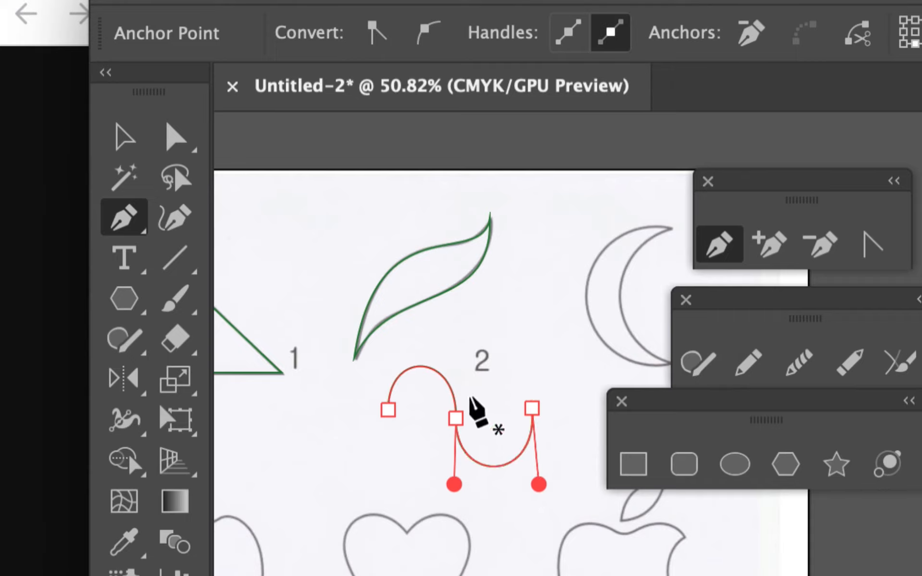
pyautogui.keyDown('ctrl'); pyautogui.click(461, 424); pyautogui.keyUp('ctrl')
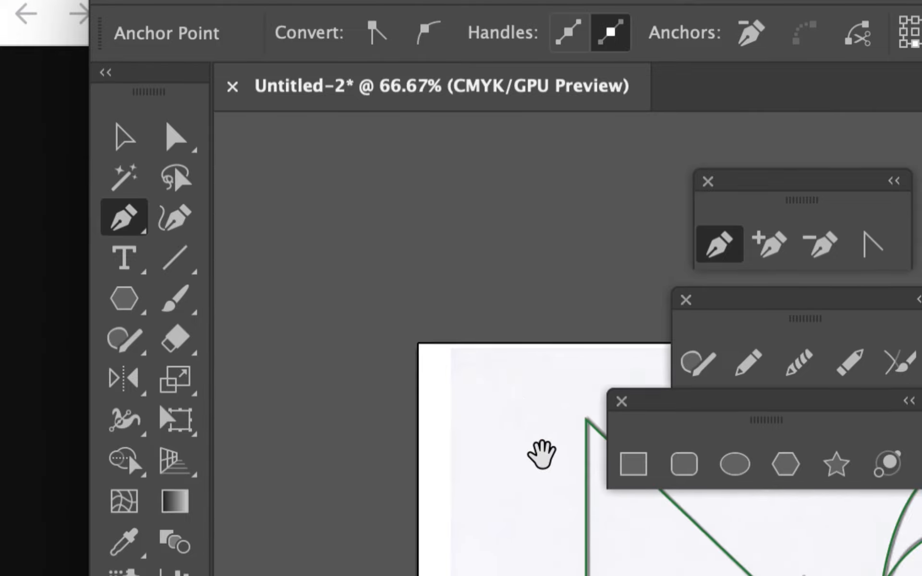
pyautogui.moveTo(542, 453); pyautogui.dragTo(141, 206)
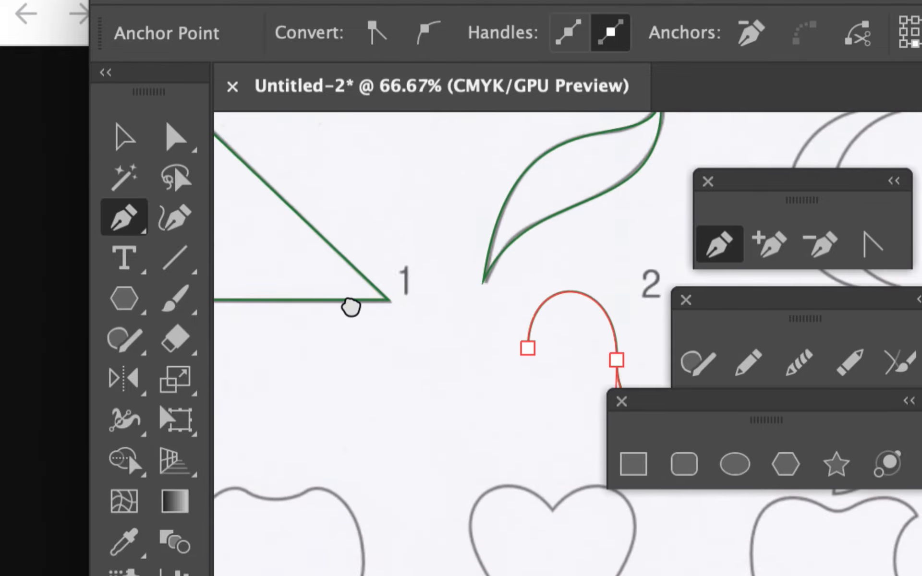
pyautogui.moveTo(350, 307); pyautogui.dragTo(123, 257)
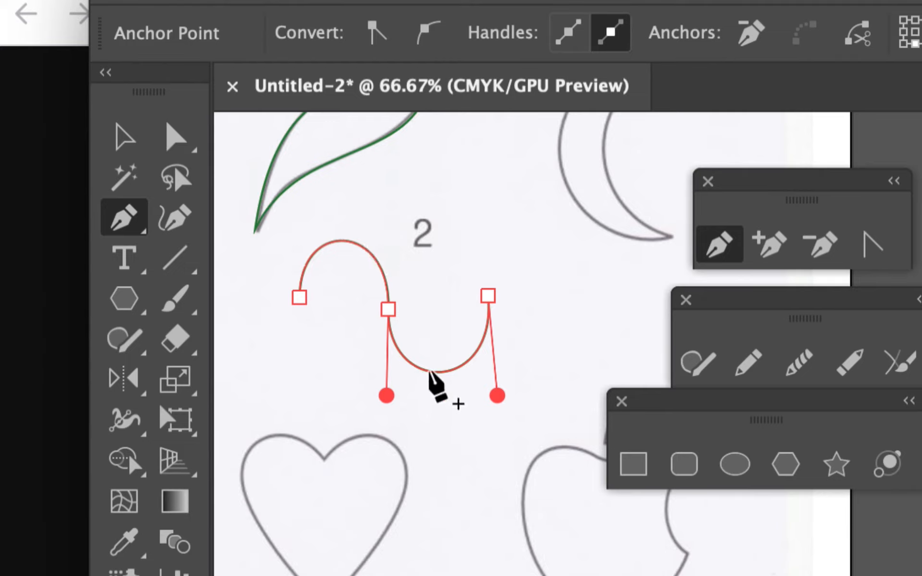
pyautogui.keyDown('ctrl'); pyautogui.click(418, 319); pyautogui.keyUp('ctrl')
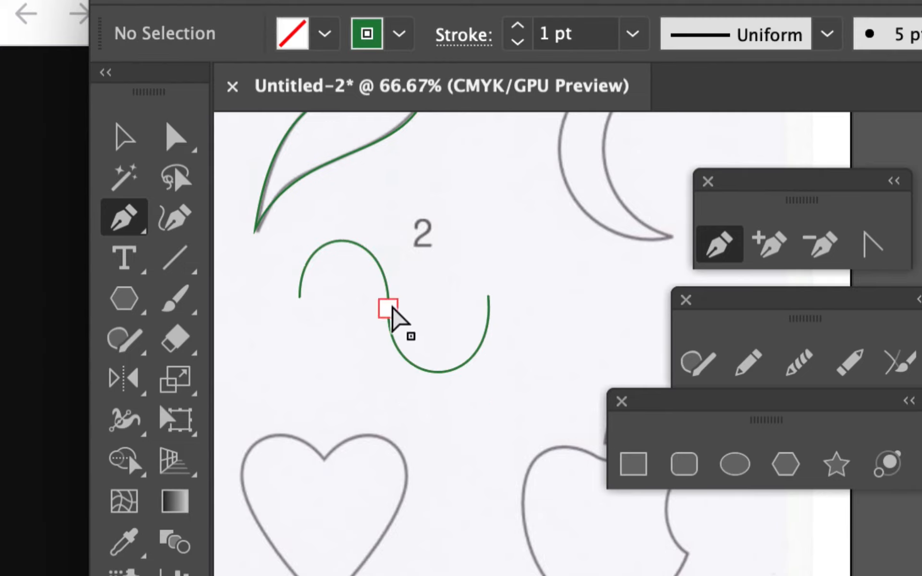
# - Select the middle anchor point of the practice wave to show the handles on both sides of it
pyautogui.keyDown('ctrl'); pyautogui.click(389, 311); pyautogui.keyUp('ctrl')
pyautogui.keyDown('ctrl'); pyautogui.click(413, 312); pyautogui.keyUp('ctrl')
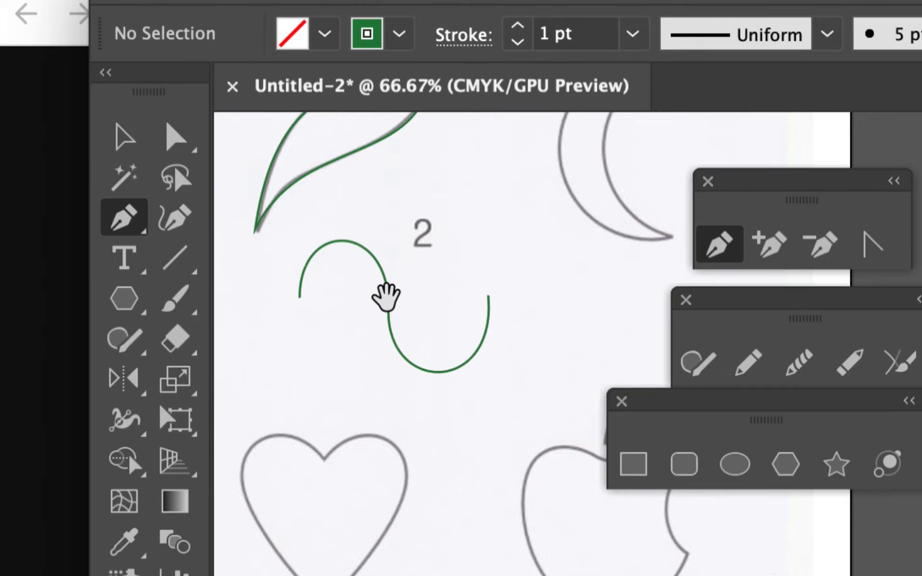
pyautogui.moveTo(384, 305); pyautogui.dragTo(584, 391)
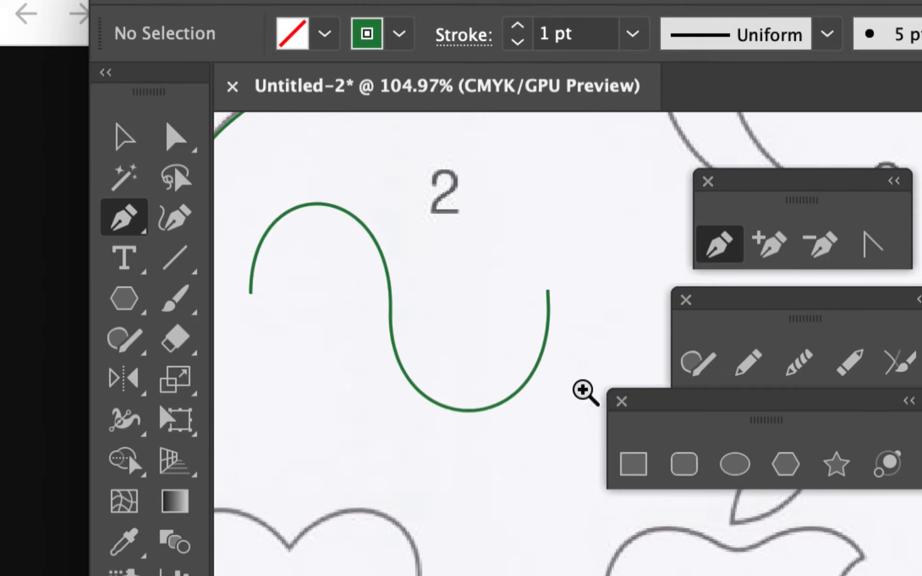
pyautogui.moveTo(377, 319); pyautogui.dragTo(548, 397)
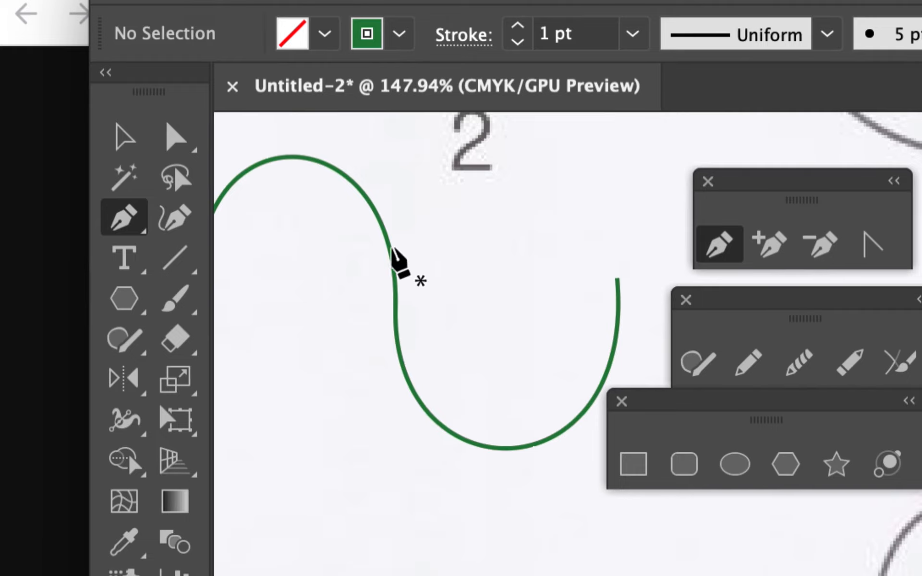
pyautogui.click(394, 309)
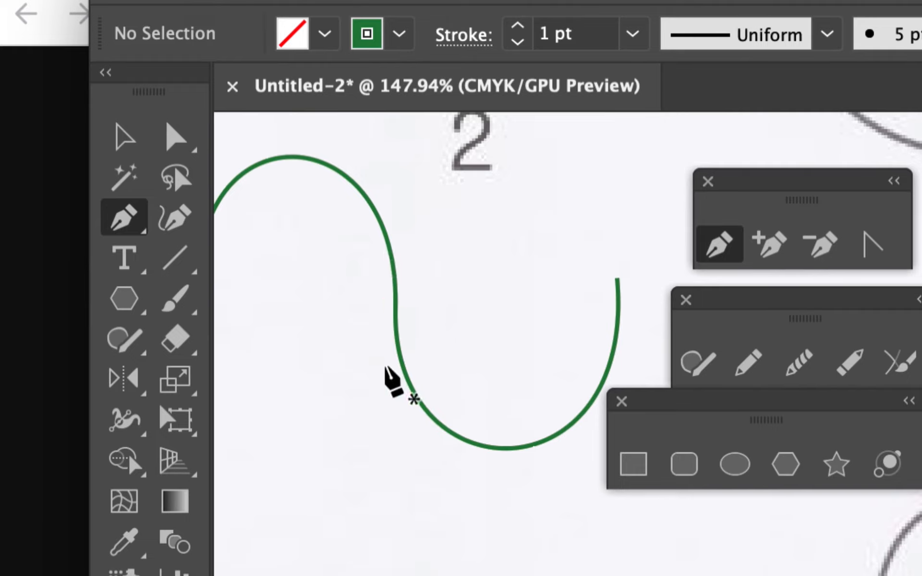
pyautogui.click(395, 309)
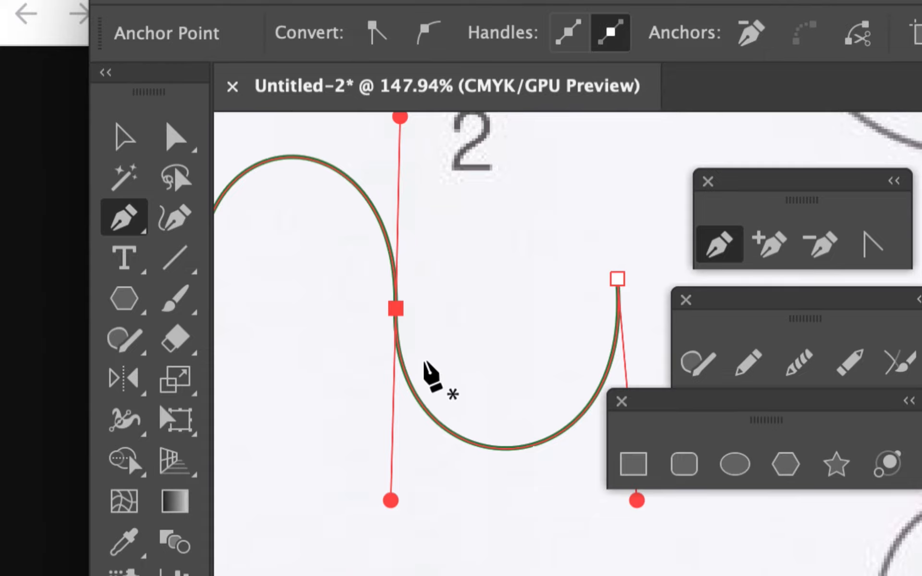
pyautogui.scroll(5, 414, 376)
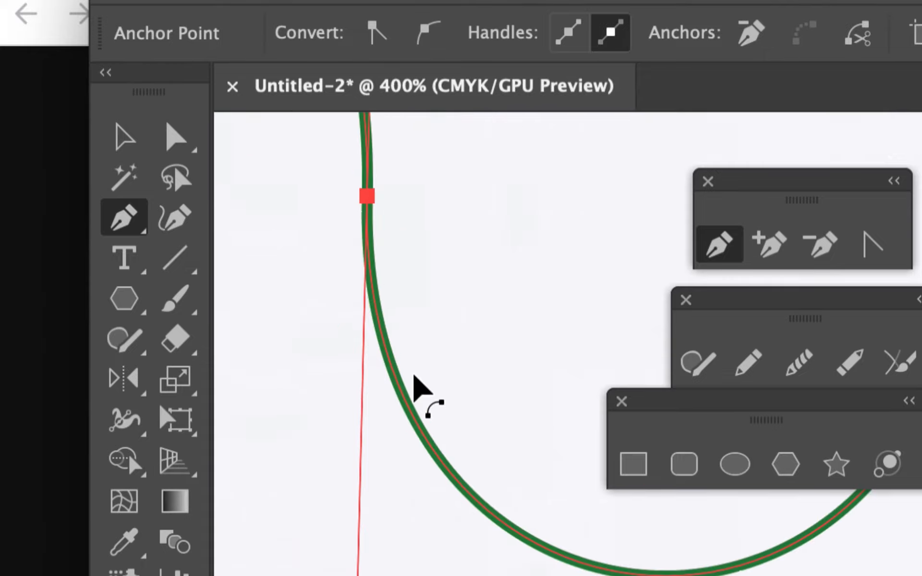
pyautogui.scroll(-7, 414, 375)
pyautogui.scroll(3, 414, 376)
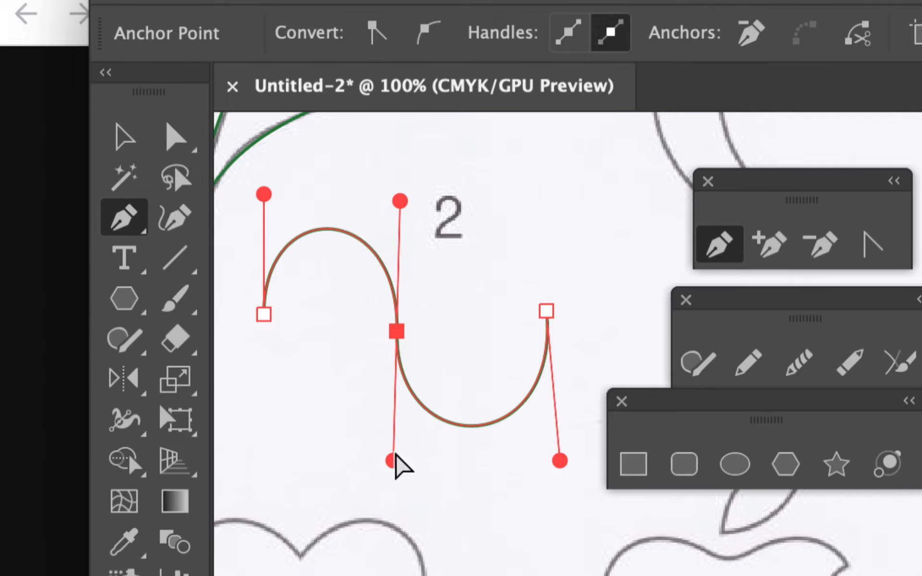
# - Tilt the middle anchor's linked handles slightly, try moving the lower handle independently, and undo that move
pyautogui.moveTo(394, 461)
pyautogui.mouseDown()
pyautogui.moveTo(459, 395)
pyautogui.moveTo(463, 351)
pyautogui.moveTo(486, 309)
pyautogui.moveTo(485, 268)
pyautogui.moveTo(456, 249)
pyautogui.moveTo(427, 251)
pyautogui.moveTo(408, 206)
pyautogui.moveTo(373, 200)
pyautogui.moveTo(414, 204)
pyautogui.moveTo(479, 329)
pyautogui.moveTo(425, 458)
pyautogui.moveTo(383, 454)
pyautogui.moveTo(445, 423)
pyautogui.moveTo(458, 307)
pyautogui.moveTo(441, 223)
pyautogui.moveTo(378, 228)
pyautogui.moveTo(405, 235)
pyautogui.moveTo(434, 330)
pyautogui.moveTo(471, 240)
pyautogui.moveTo(383, 202)
pyautogui.moveTo(455, 239)
pyautogui.moveTo(464, 267)
pyautogui.moveTo(425, 417)
pyautogui.moveTo(362, 429)
pyautogui.moveTo(481, 365)
pyautogui.moveTo(417, 255)
pyautogui.moveTo(398, 241)
pyautogui.moveTo(452, 295)
pyautogui.moveTo(439, 405)
pyautogui.moveTo(384, 473)
pyautogui.moveTo(392, 457)
pyautogui.moveTo(390, 464)
pyautogui.mouseUp()
pyautogui.moveTo(403, 202)
pyautogui.mouseDown()
pyautogui.moveTo(322, 225)
pyautogui.moveTo(410, 201)
pyautogui.moveTo(337, 218)
pyautogui.moveTo(389, 199)
pyautogui.moveTo(406, 204)
pyautogui.mouseUp()
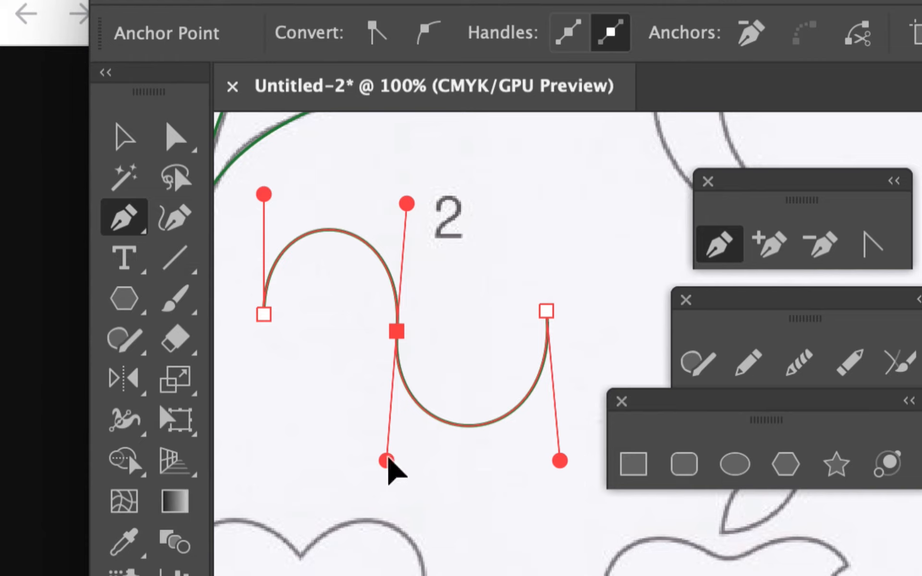
pyautogui.moveTo(387, 462); pyautogui.dragTo(412, 445)
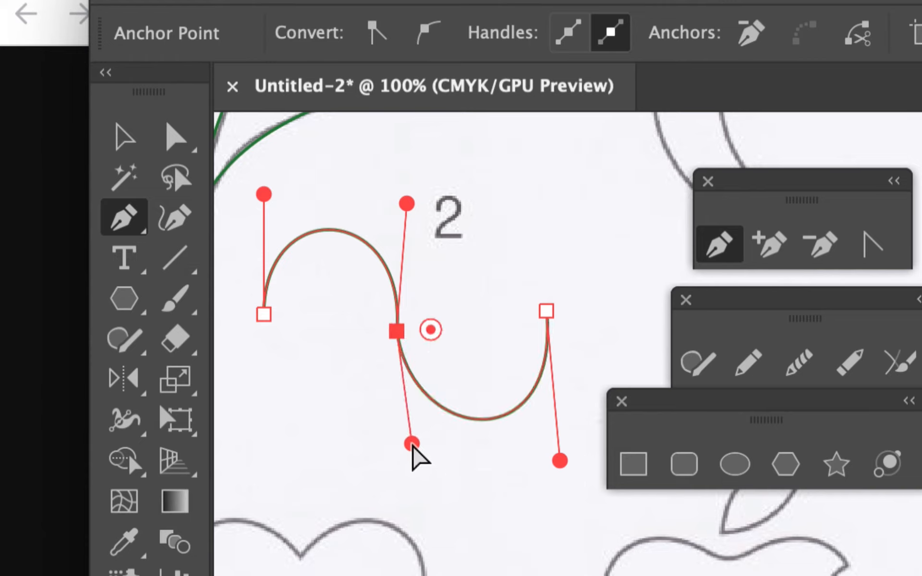
pyautogui.hotkey('ctrl', 'z')
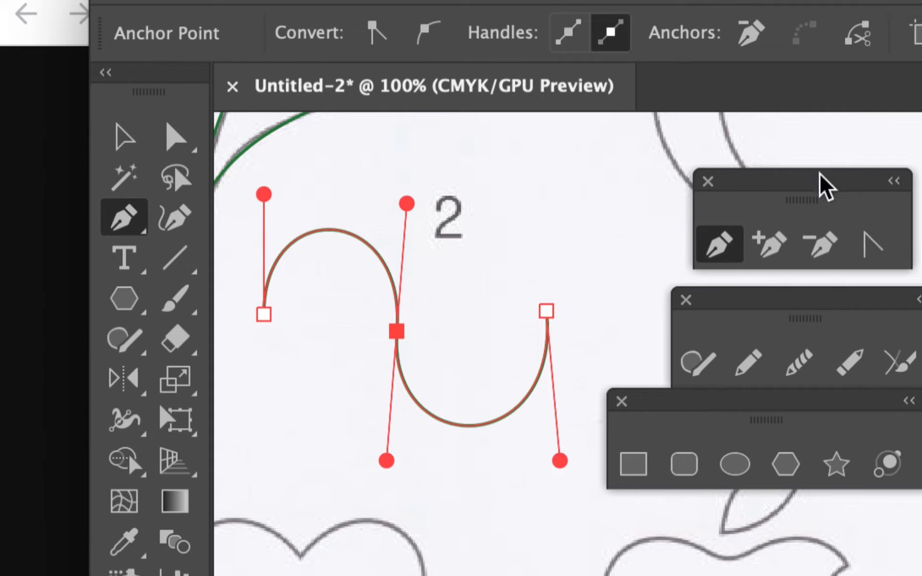
# - Swing the middle anchor's lower handle upward with the Anchor Point tool and pull new handles from the wave's end anchor to form a second arch
pyautogui.moveTo(820, 174); pyautogui.dragTo(718, 152)
pyautogui.click(763, 224)
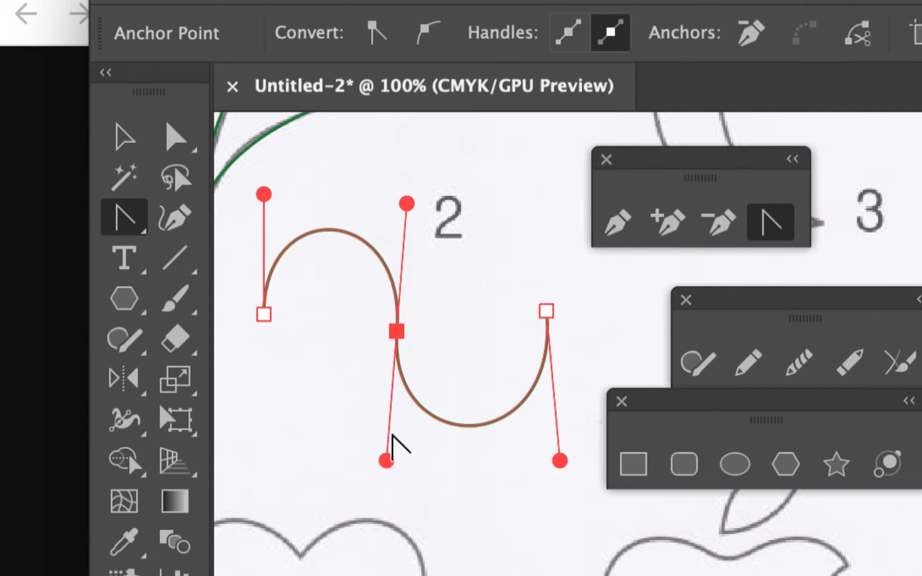
pyautogui.moveTo(388, 459); pyautogui.dragTo(402, 512)
pyautogui.scroll(-5, 492, 509)
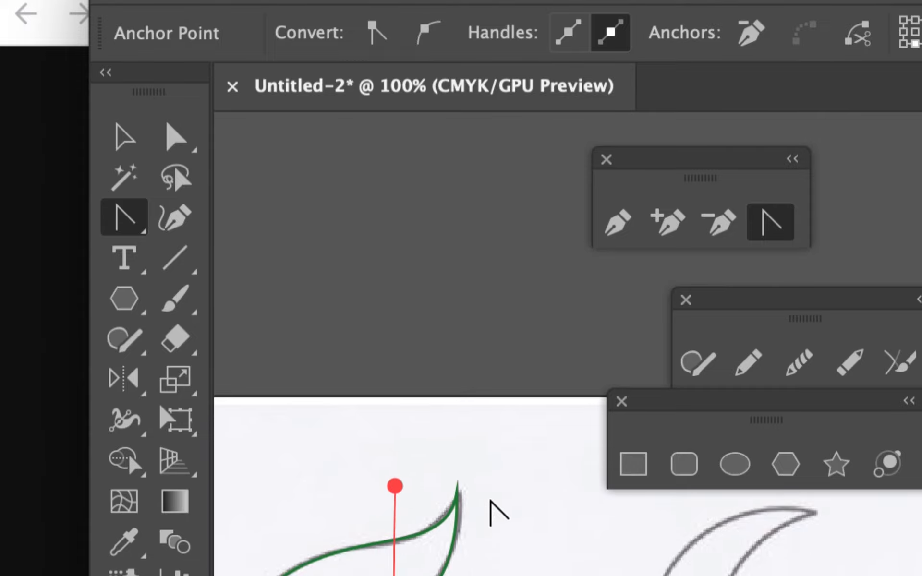
pyautogui.scroll(-5, 498, 513)
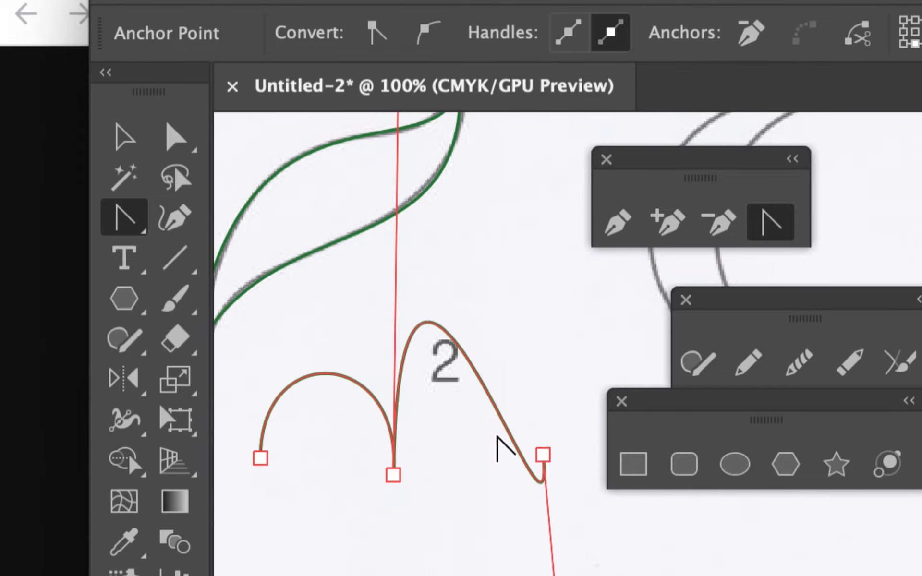
pyautogui.scroll(2, 499, 446)
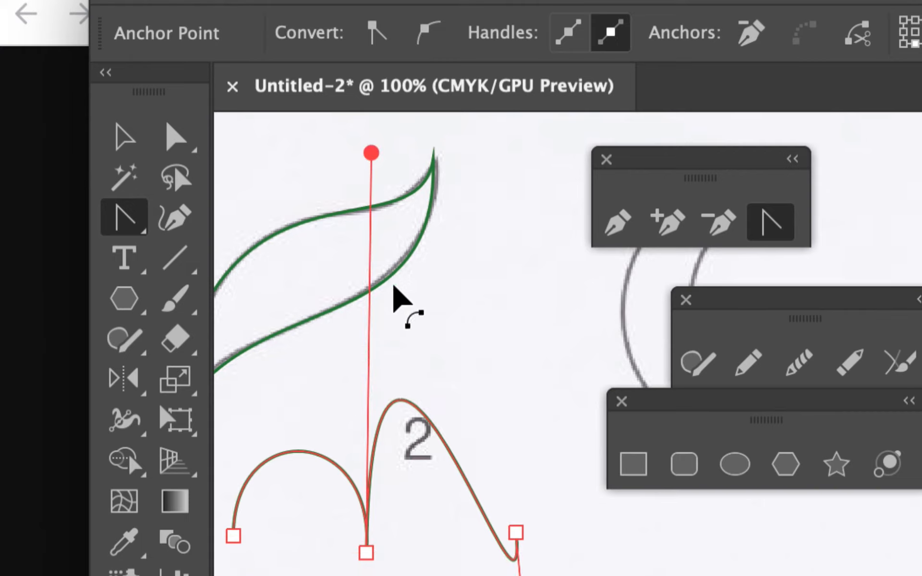
pyautogui.moveTo(370, 154); pyautogui.dragTo(379, 266)
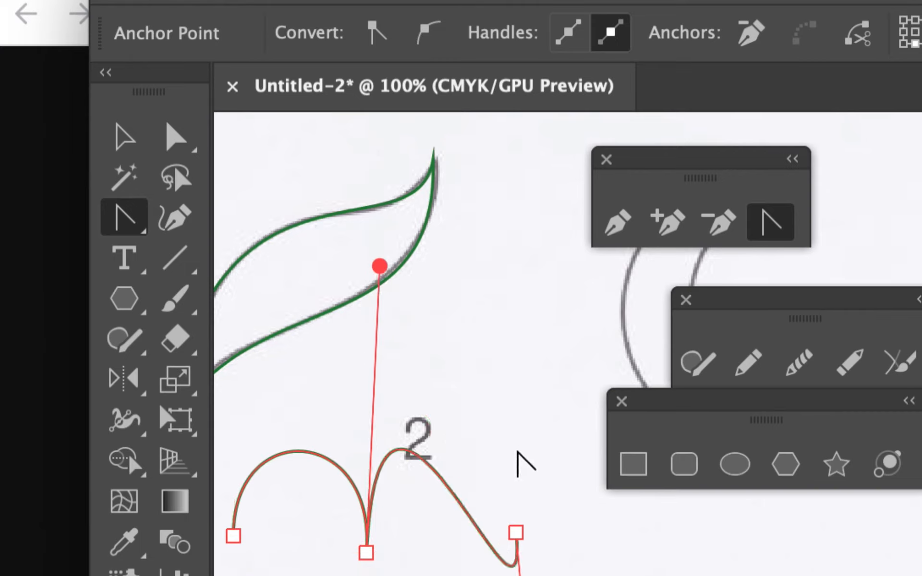
pyautogui.moveTo(516, 532)
pyautogui.mouseDown()
pyautogui.moveTo(525, 446)
pyautogui.moveTo(548, 541)
pyautogui.moveTo(515, 575)
pyautogui.moveTo(517, 546)
pyautogui.mouseUp()
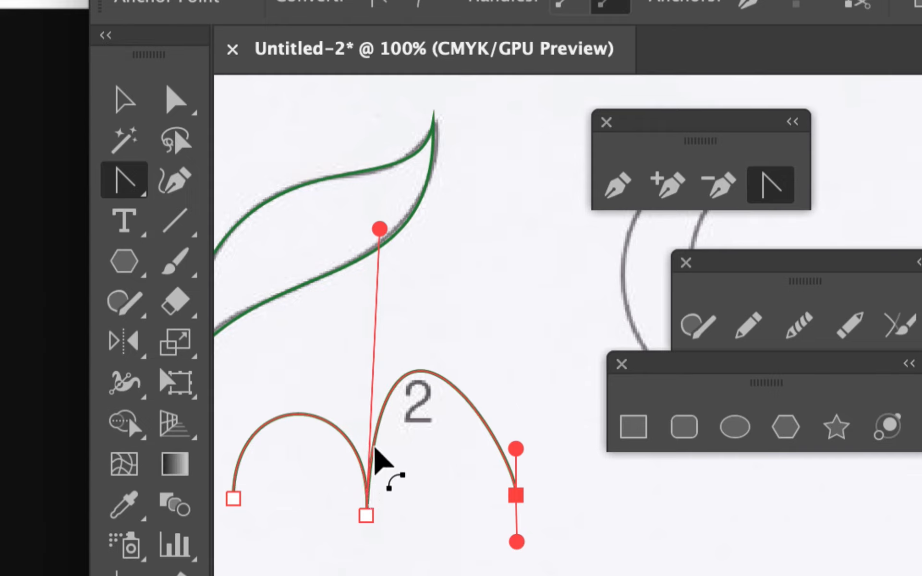
# - Adjust the middle anchor's two handles independently with the Direct Selection tool, leaving both pointing upward in a sharp cusp, and deselect
pyautogui.click(185, 107)
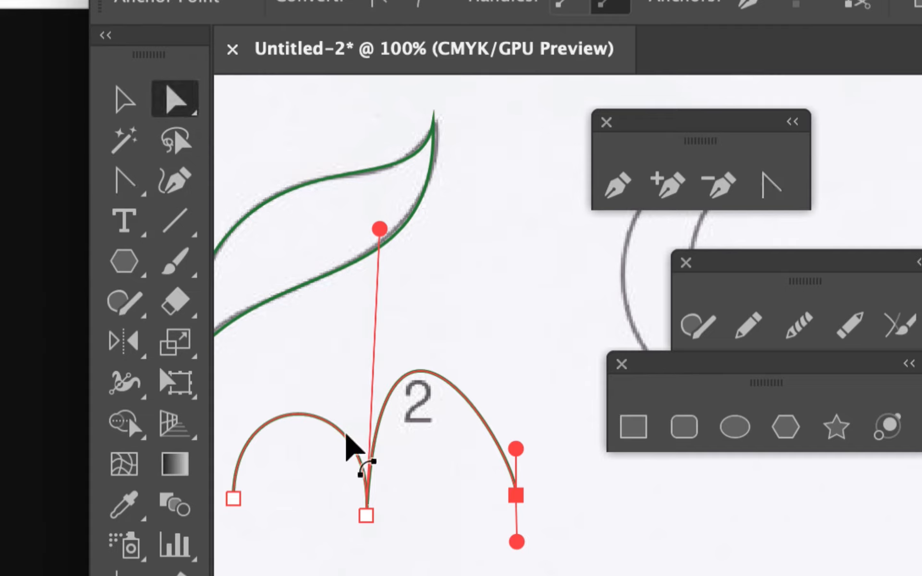
pyautogui.click(366, 514)
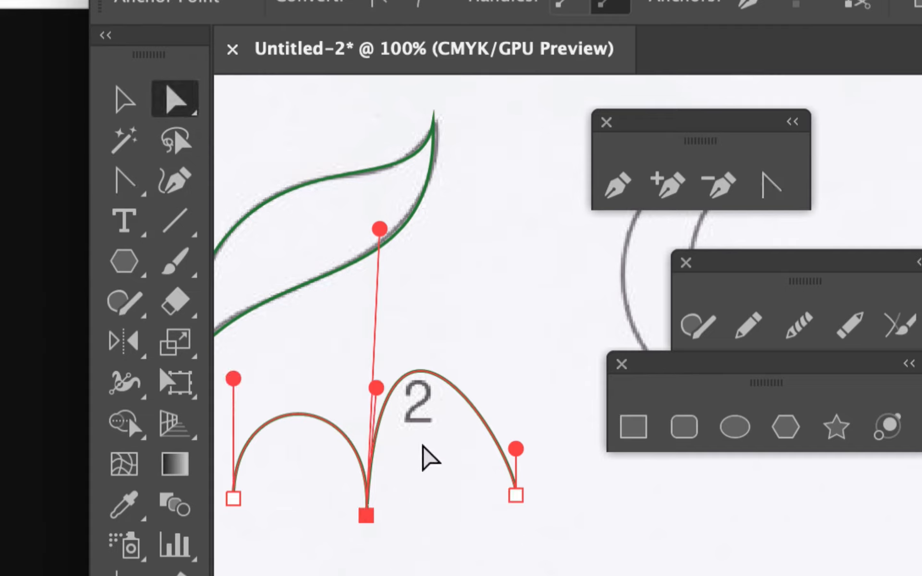
pyautogui.moveTo(375, 385); pyautogui.dragTo(351, 342)
pyautogui.moveTo(375, 234); pyautogui.dragTo(381, 575)
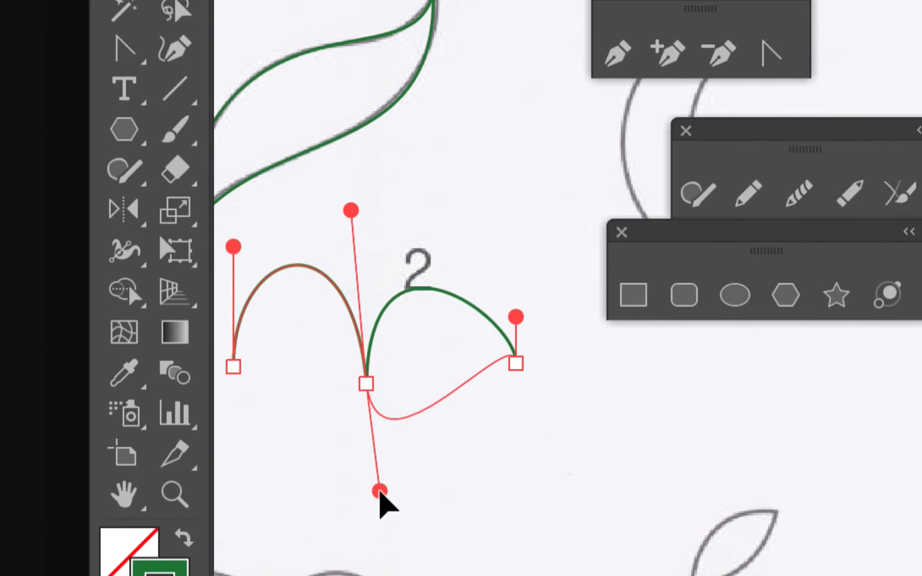
pyautogui.moveTo(381, 493); pyautogui.dragTo(376, 495)
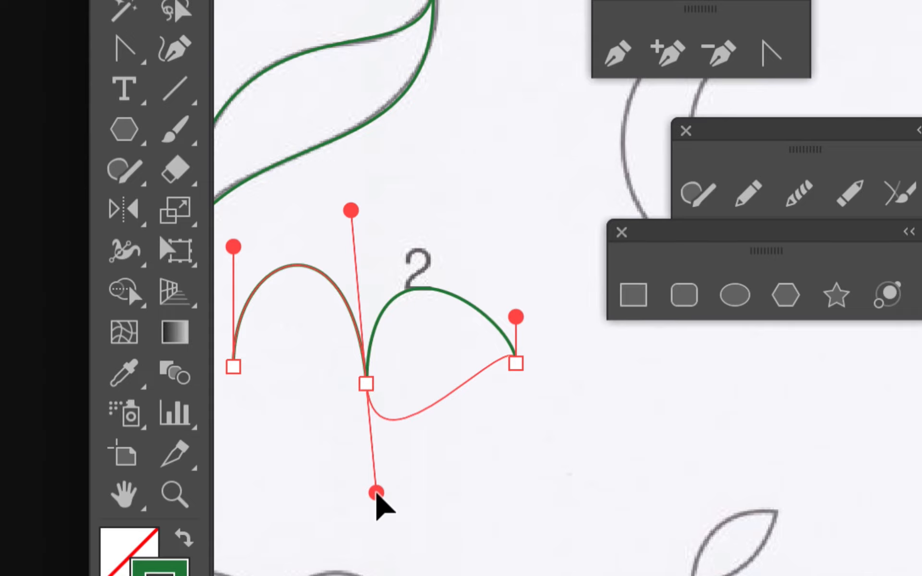
pyautogui.moveTo(376, 495); pyautogui.dragTo(373, 212)
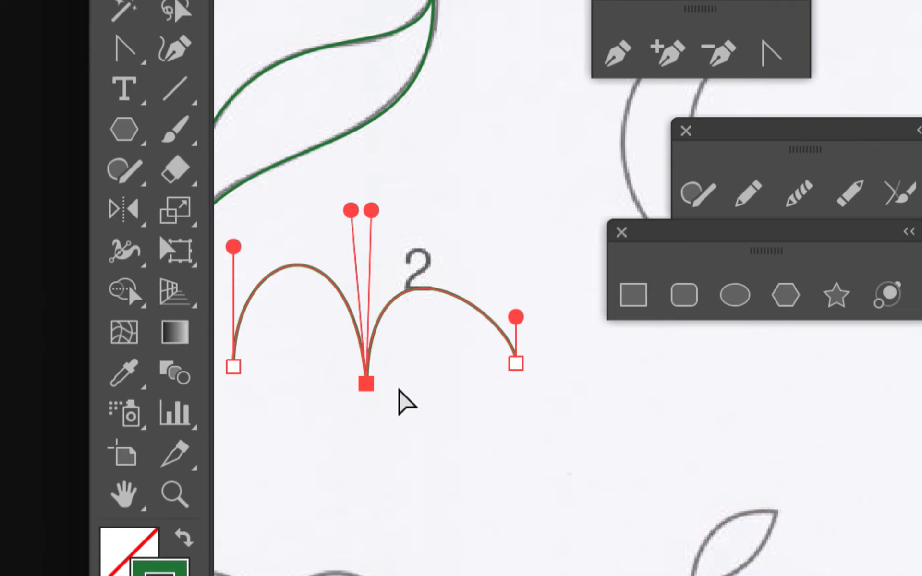
pyautogui.click(402, 393)
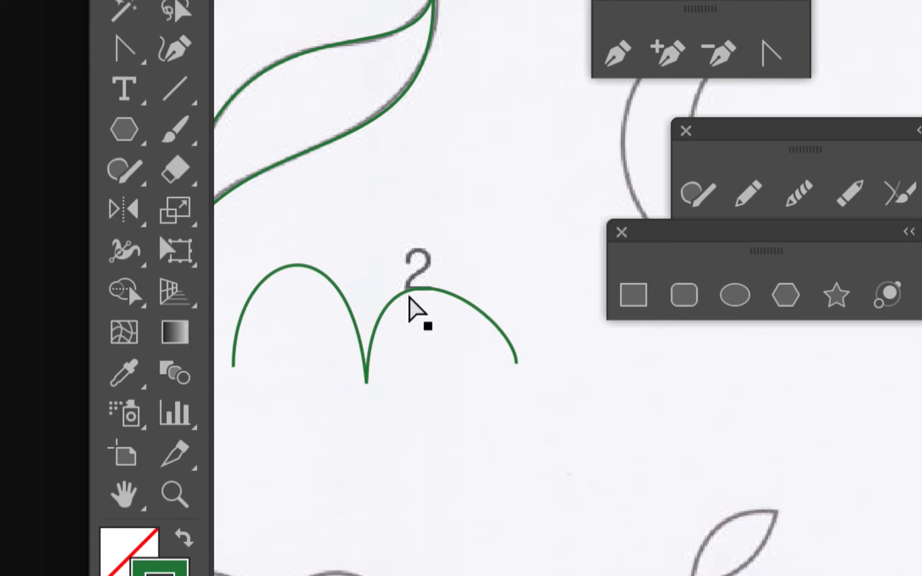
# - Delete the entire double-arch practice path below the leaf
pyautogui.click(391, 301)
pyautogui.press('Delete')
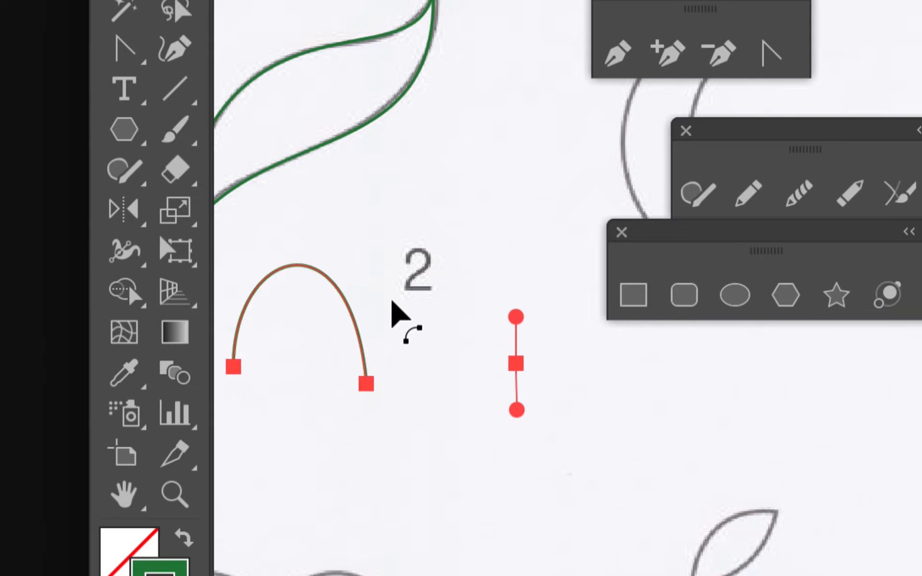
pyautogui.press('Delete')
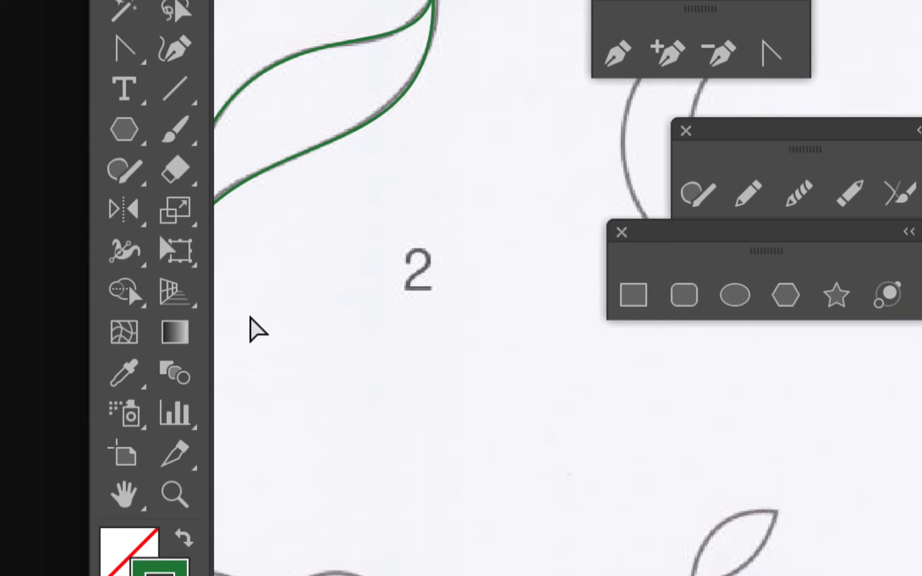
# - Draw a path of three connected arches beside the number 2 with the Pen tool, redirecting the outgoing handle upward at each inner cusp
pyautogui.click(616, 54)
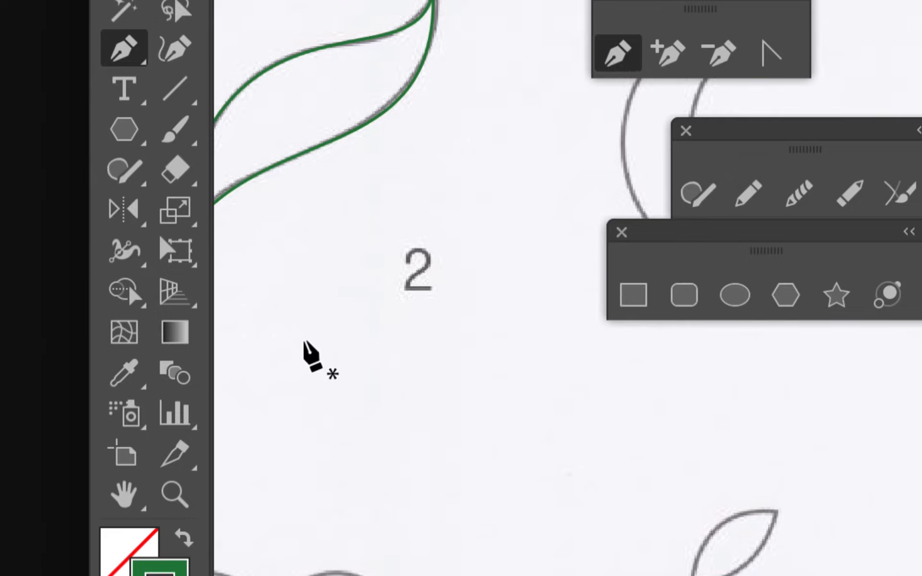
pyautogui.moveTo(297, 352); pyautogui.dragTo(303, 250)
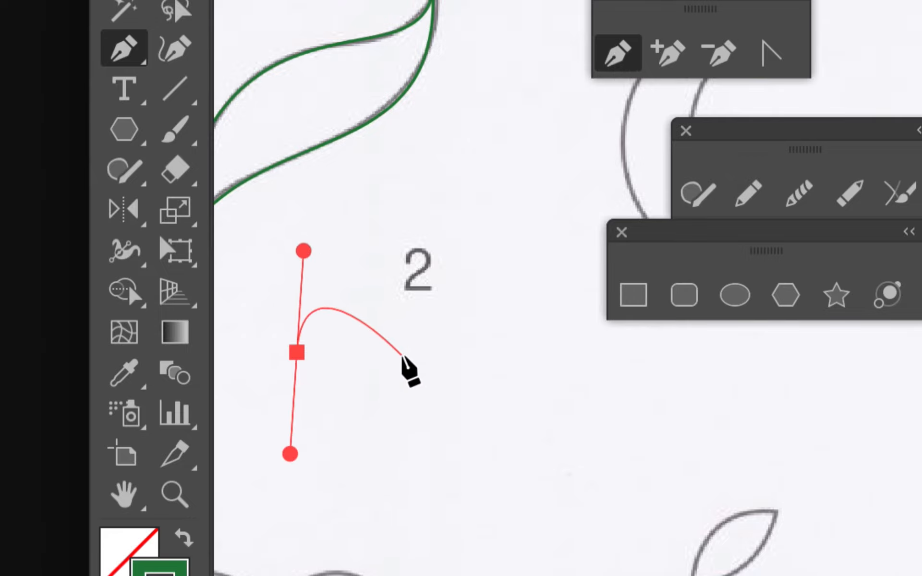
pyautogui.moveTo(402, 357); pyautogui.dragTo(400, 440)
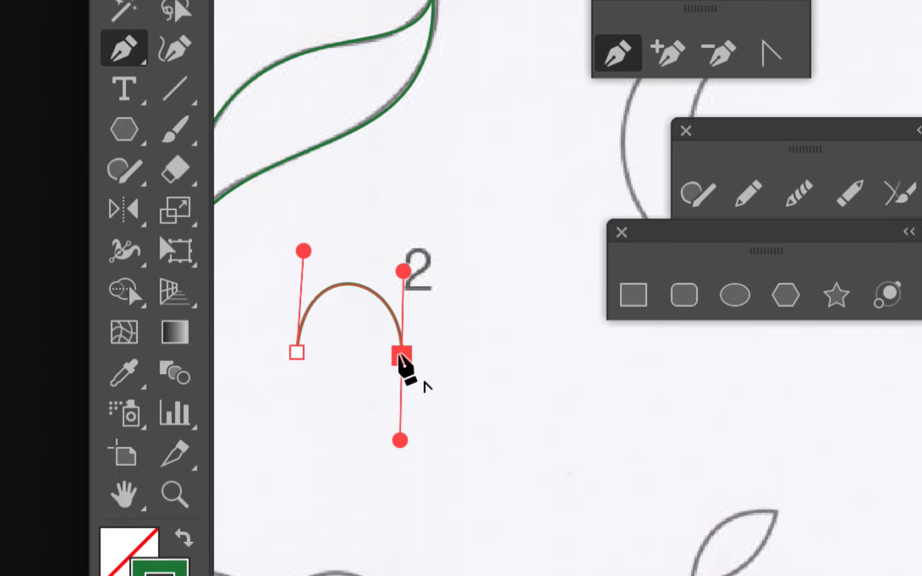
pyautogui.moveTo(402, 356); pyautogui.dragTo(402, 430)
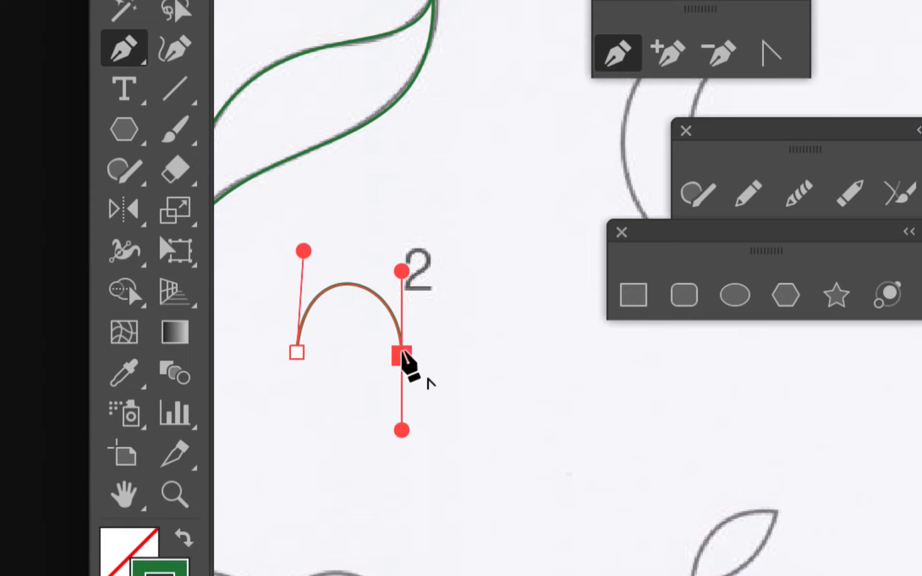
pyautogui.moveTo(403, 354); pyautogui.dragTo(418, 248)
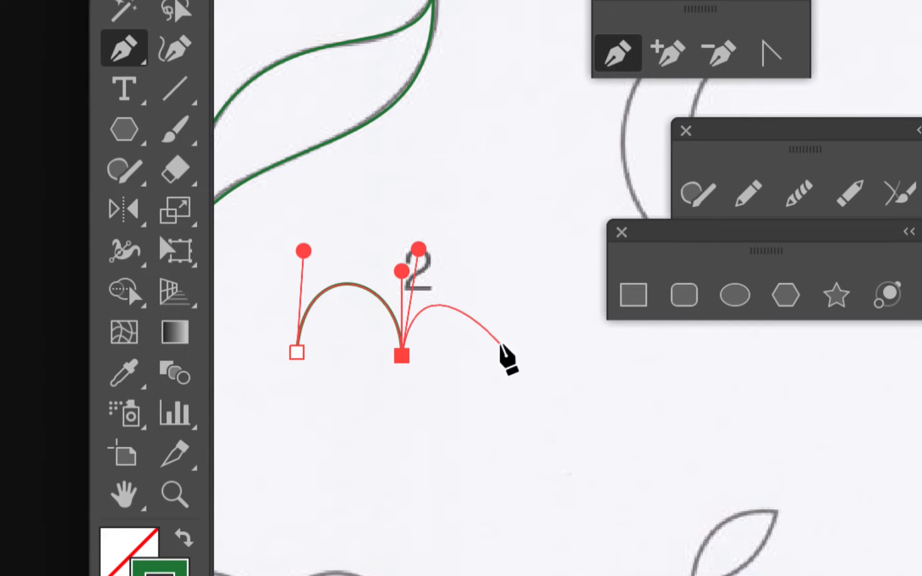
pyautogui.moveTo(501, 342); pyautogui.dragTo(503, 439)
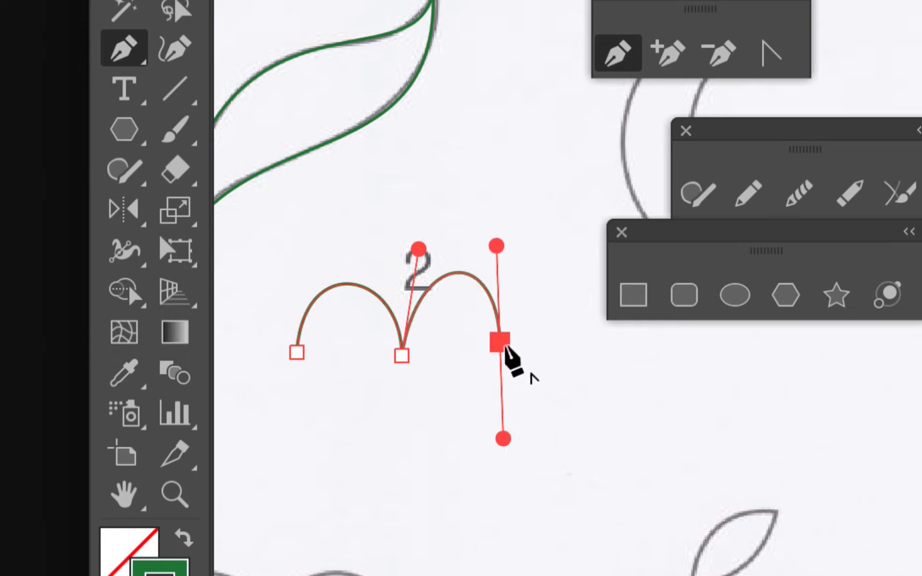
pyautogui.moveTo(500, 342); pyautogui.dragTo(519, 226)
pyautogui.moveTo(590, 341); pyautogui.dragTo(584, 421)
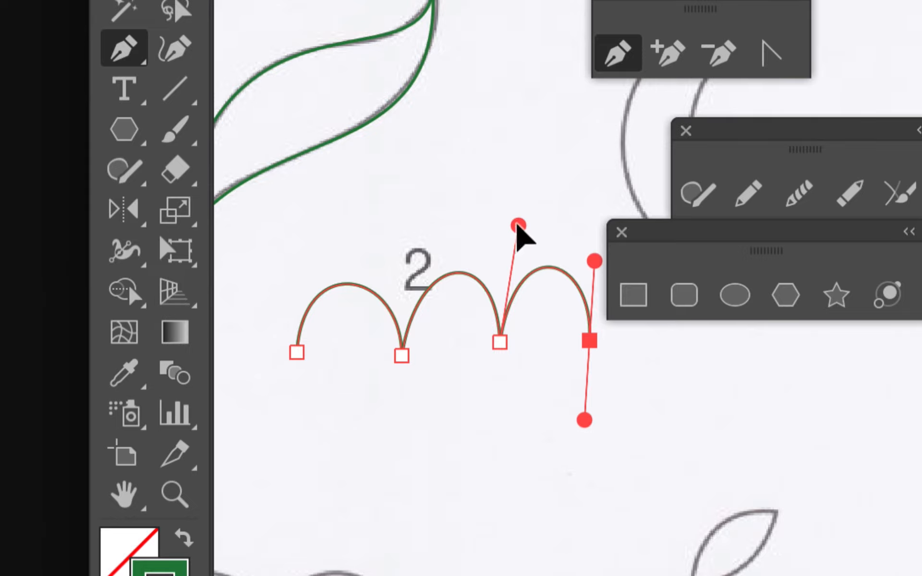
# - Reshape the second and third arches by independently shifting the upward handles at the cusps where they begin
pyautogui.moveTo(518, 225); pyautogui.dragTo(491, 237)
pyautogui.click(480, 281)
pyautogui.moveTo(417, 248)
pyautogui.mouseDown()
pyautogui.moveTo(392, 242)
pyautogui.moveTo(411, 244)
pyautogui.mouseUp()
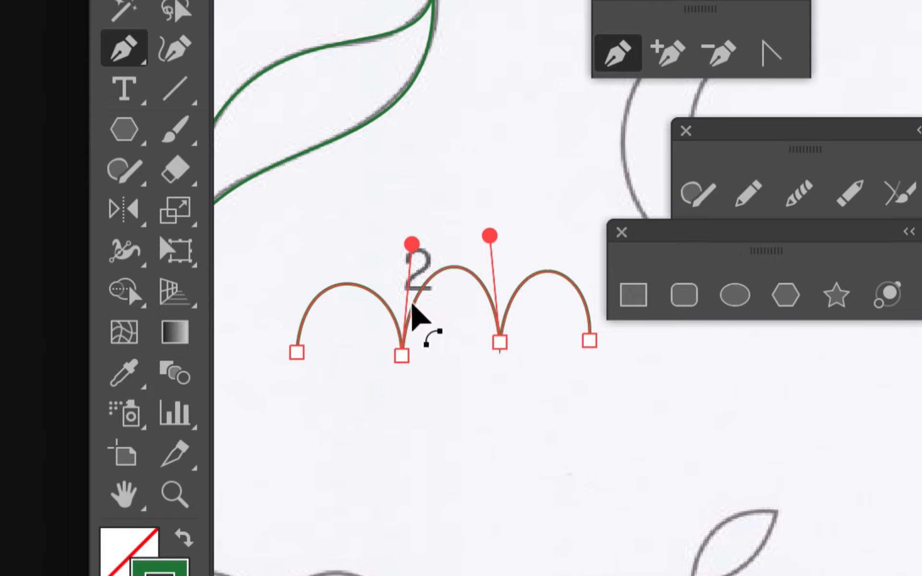
# - Delete the entire three-arch practice path
pyautogui.click(402, 356)
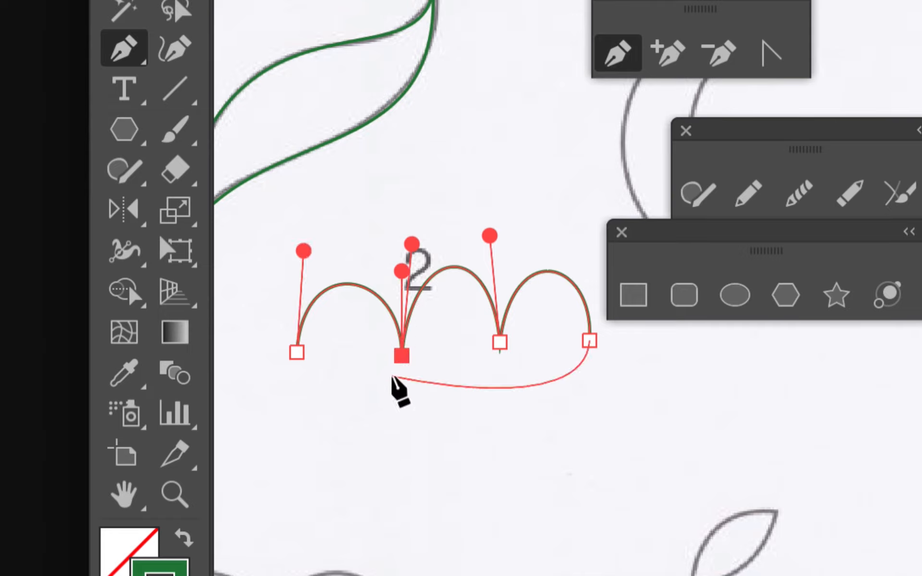
pyautogui.press('Delete')
pyautogui.press('Delete')
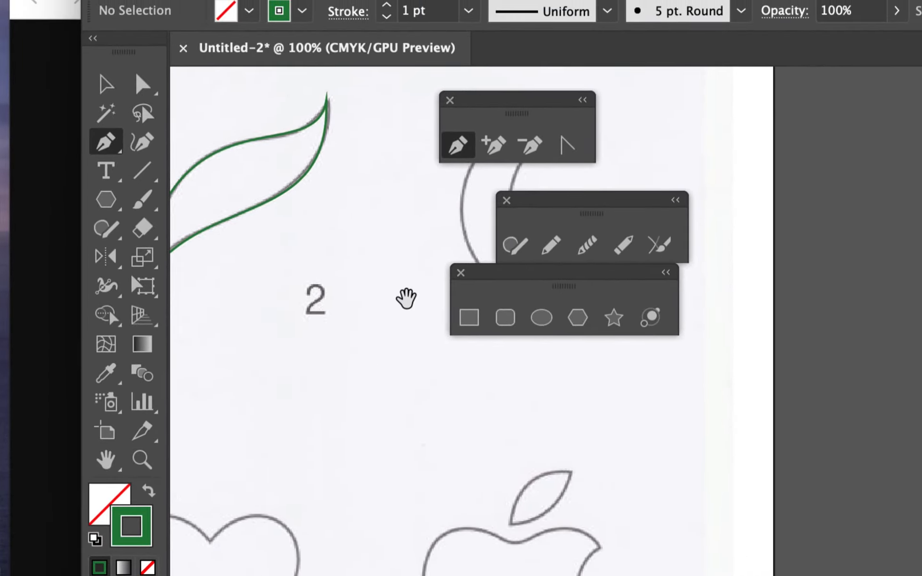
# - Trace the outer curve of crescent 3 with Pen anchors at its two tips and adjust their handles to match the template
pyautogui.moveTo(405, 298); pyautogui.dragTo(227, 373)
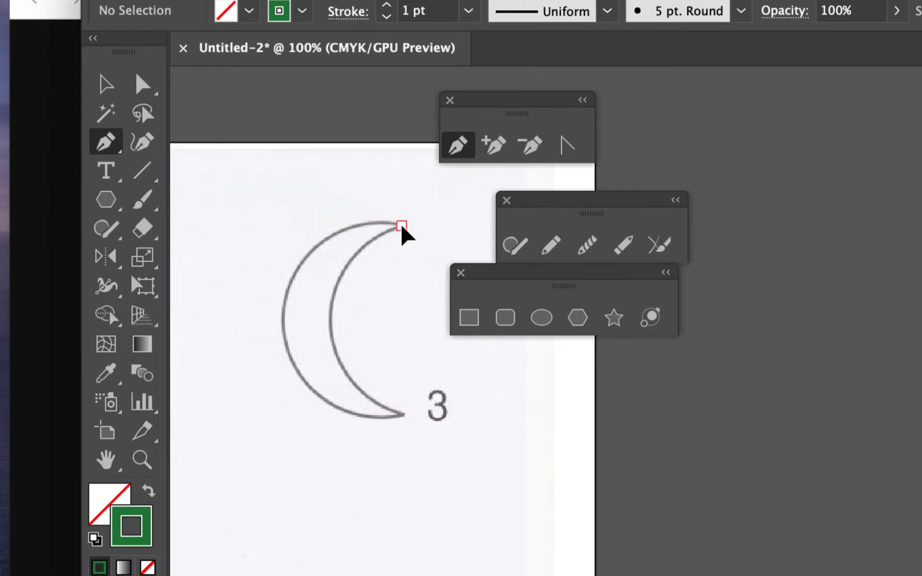
pyautogui.moveTo(402, 225); pyautogui.dragTo(303, 214)
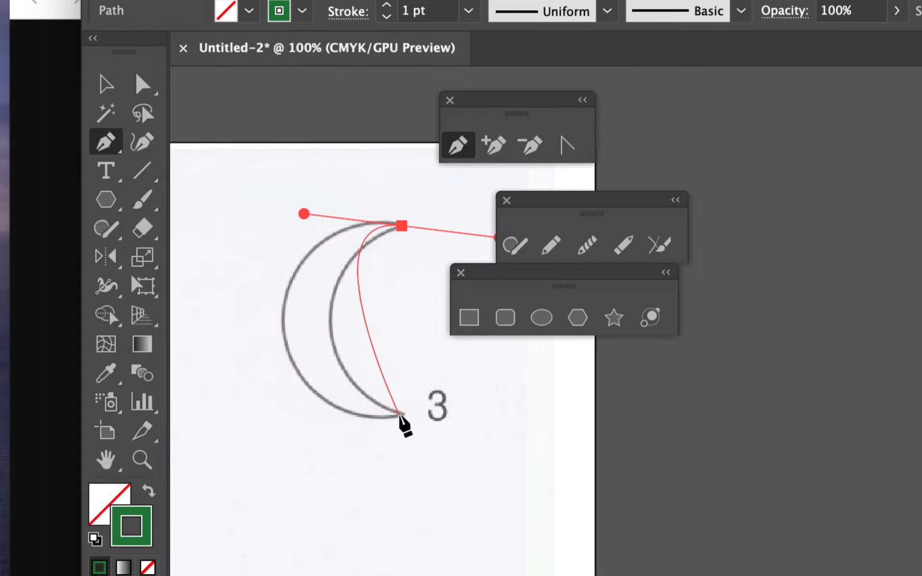
pyautogui.moveTo(398, 415); pyautogui.dragTo(588, 408)
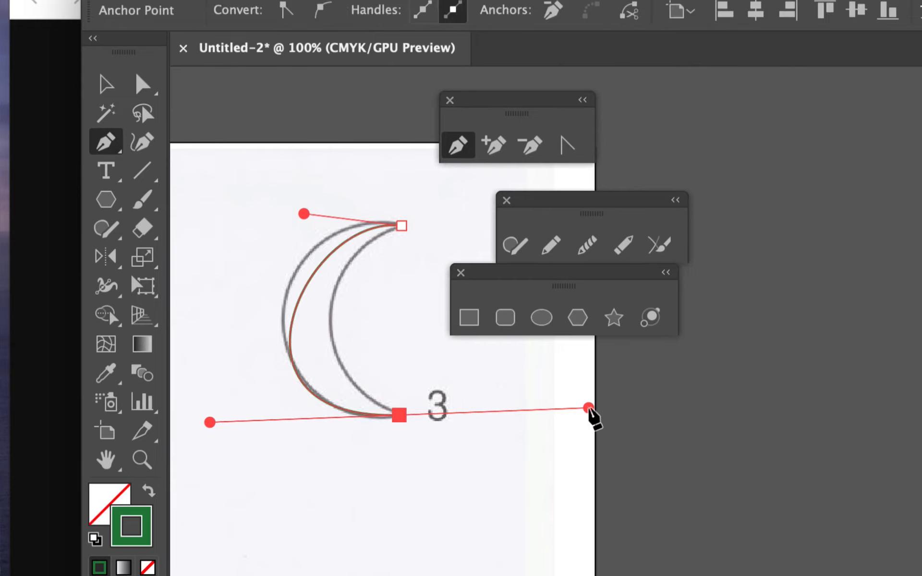
pyautogui.moveTo(307, 214); pyautogui.dragTo(279, 192)
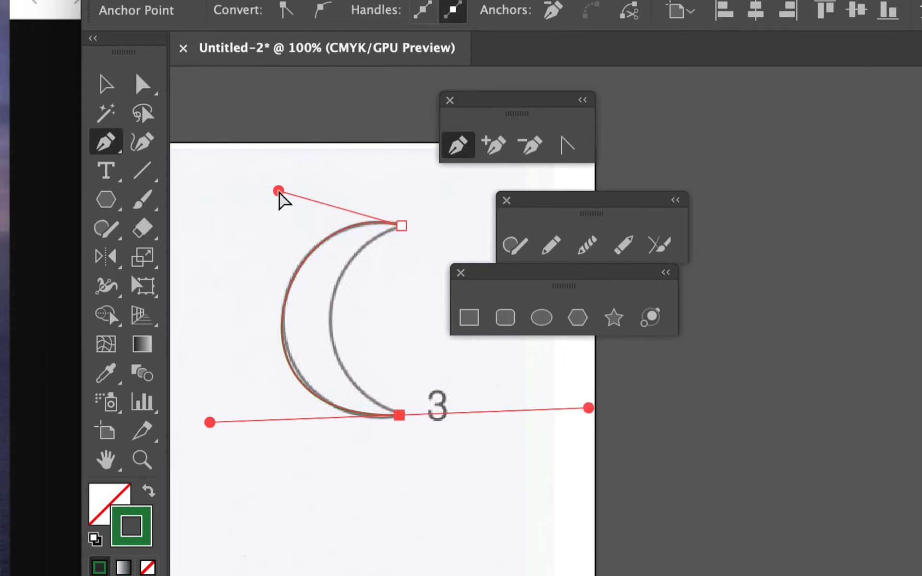
pyautogui.moveTo(210, 421); pyautogui.dragTo(220, 417)
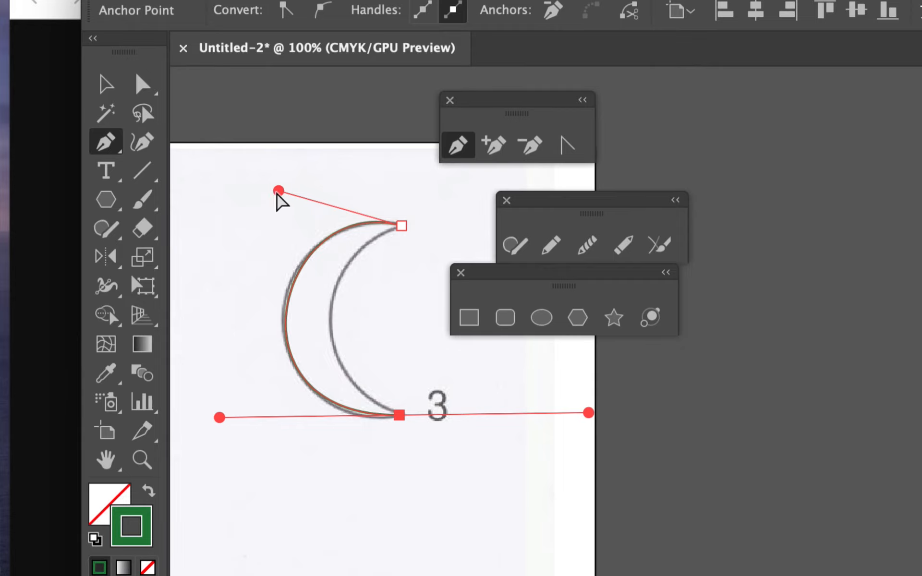
pyautogui.moveTo(278, 191); pyautogui.dragTo(268, 191)
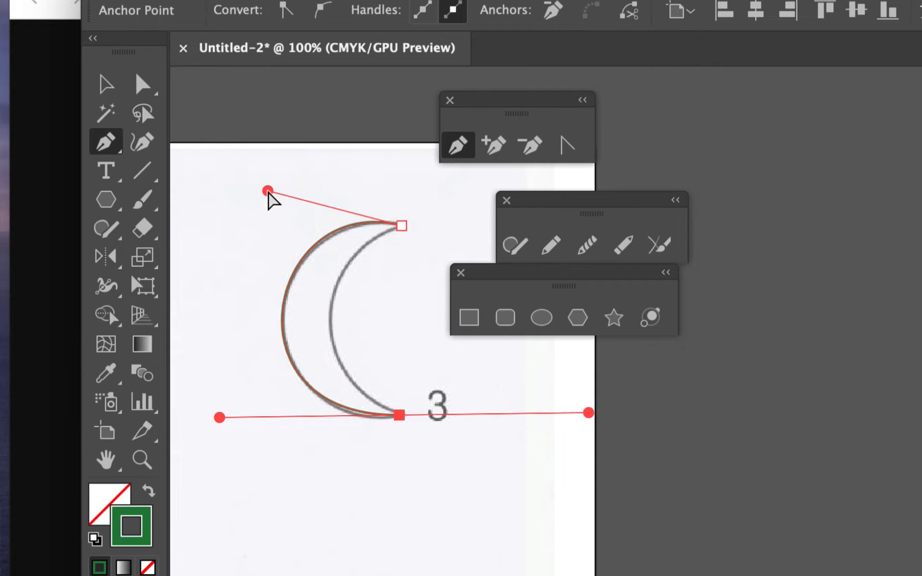
pyautogui.moveTo(220, 417); pyautogui.dragTo(225, 431)
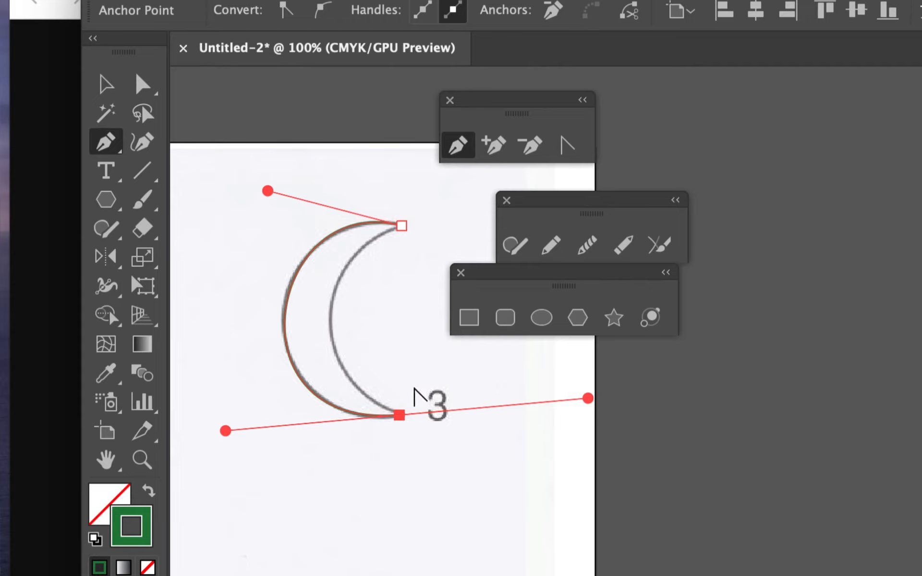
# - Break the lower tip's handle inward, close the crescent along its inner curve, refine that curve's lower handle, and deselect
pyautogui.moveTo(399, 415); pyautogui.dragTo(317, 372)
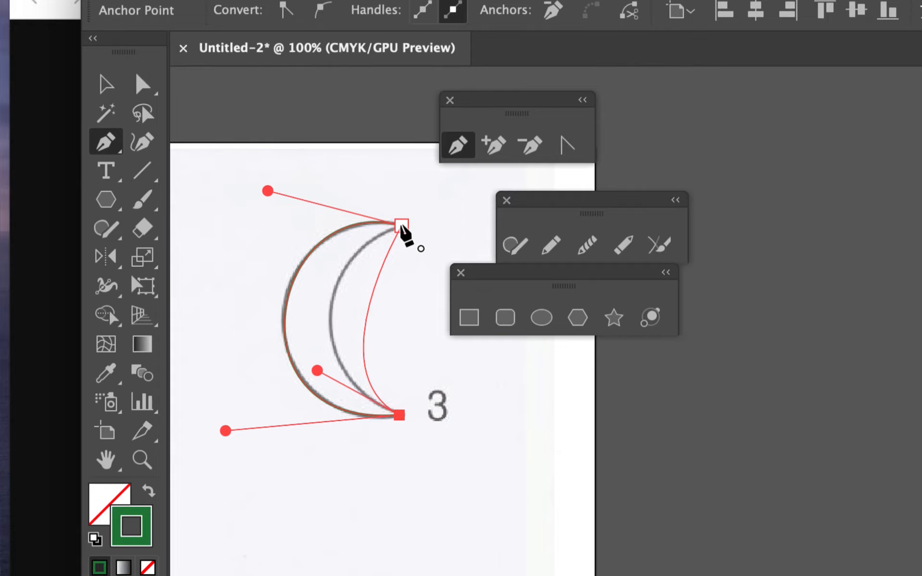
pyautogui.moveTo(402, 227); pyautogui.dragTo(502, 189)
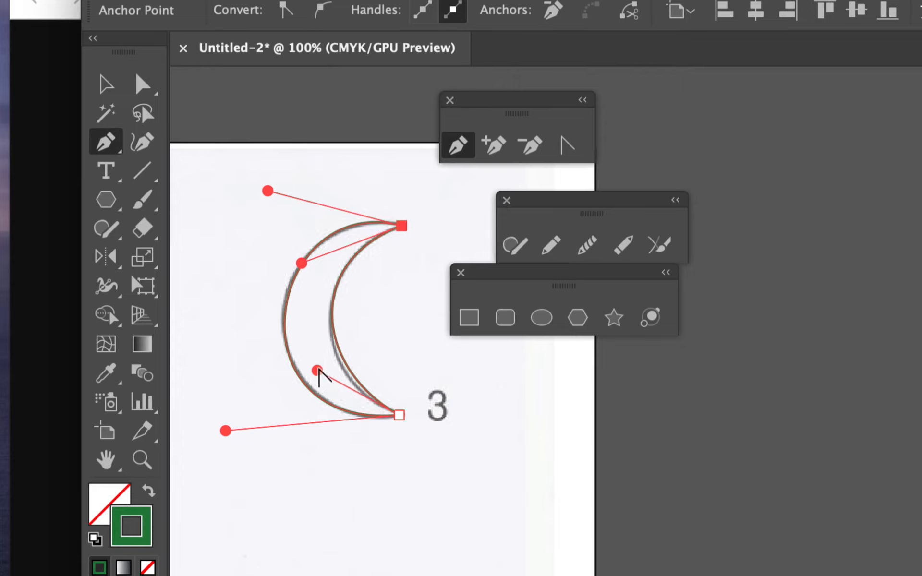
pyautogui.moveTo(318, 369)
pyautogui.mouseDown()
pyautogui.moveTo(304, 365)
pyautogui.moveTo(309, 379)
pyautogui.mouseUp()
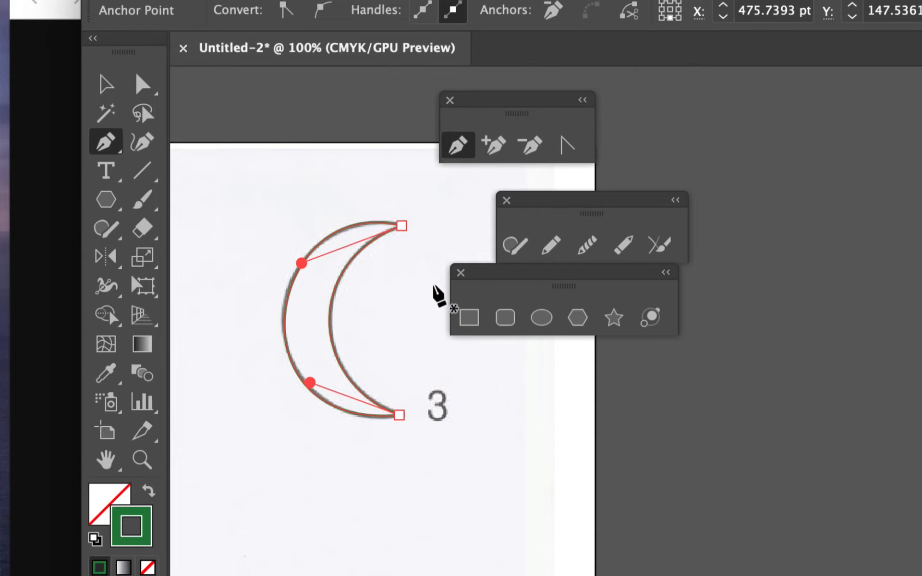
pyautogui.keyDown('super'); pyautogui.click(409, 303); pyautogui.keyUp('super')
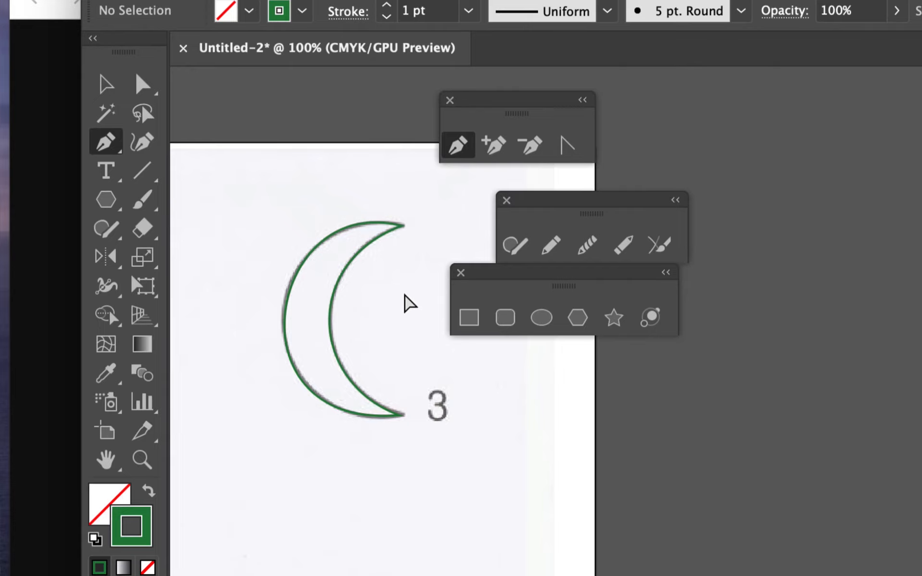
# - Select the traced crescent path and delete it
pyautogui.keyDown('super'); pyautogui.click(356, 251); pyautogui.keyUp('super')
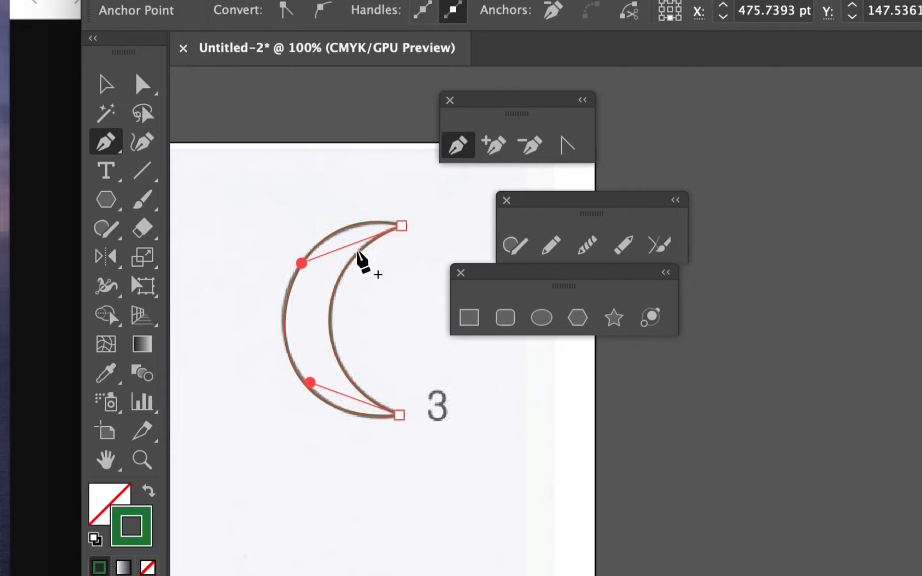
pyautogui.press('super+shift+a')
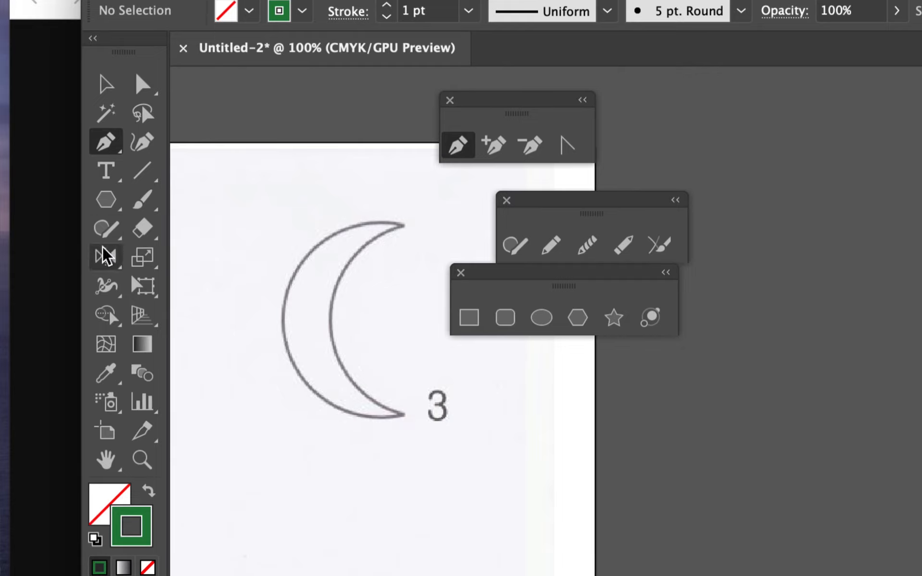
# - Draw a circle outward from its centre with the Ellipse tool, align it with the crescent's outer curve, and deselect
pyautogui.click(546, 319)
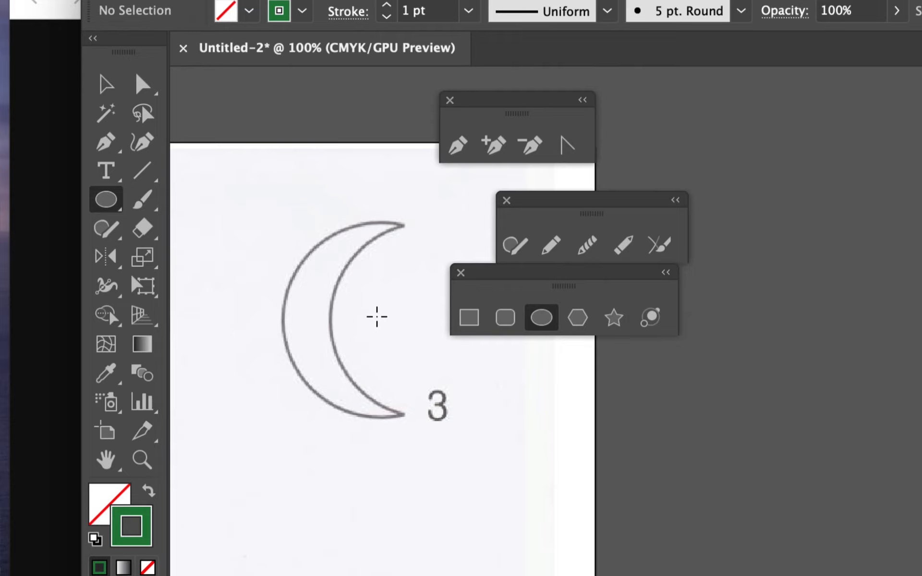
pyautogui.moveTo(376, 316); pyautogui.dragTo(474, 412)
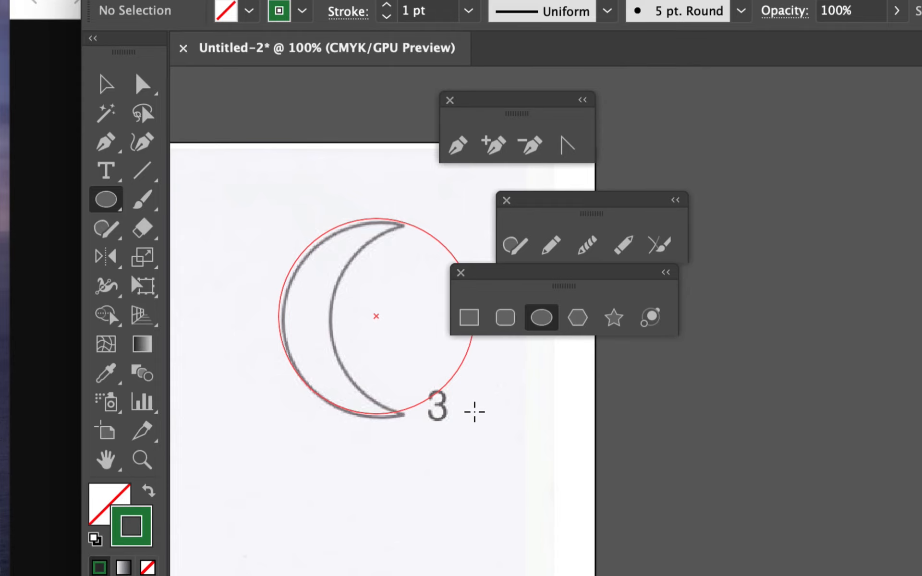
pyautogui.moveTo(474, 411); pyautogui.dragTo(475, 412)
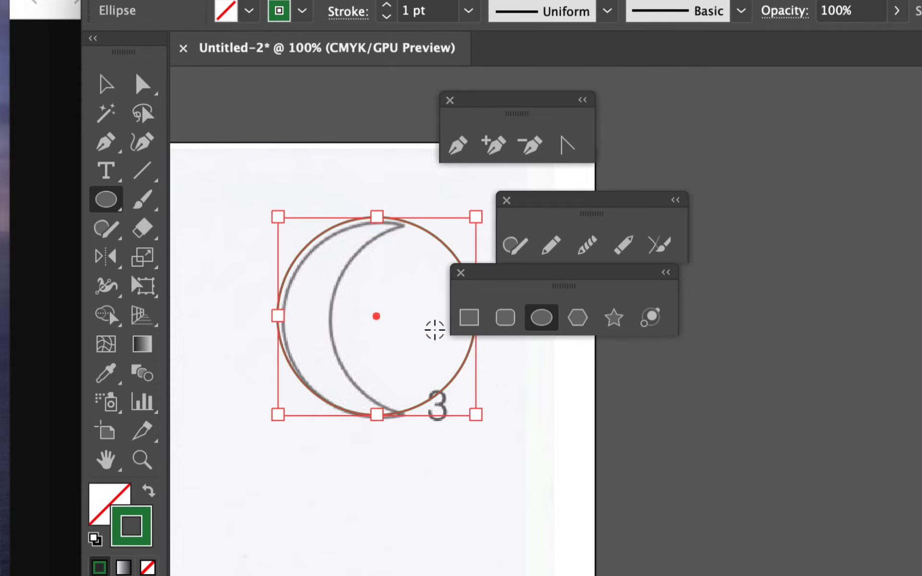
pyautogui.click(111, 86)
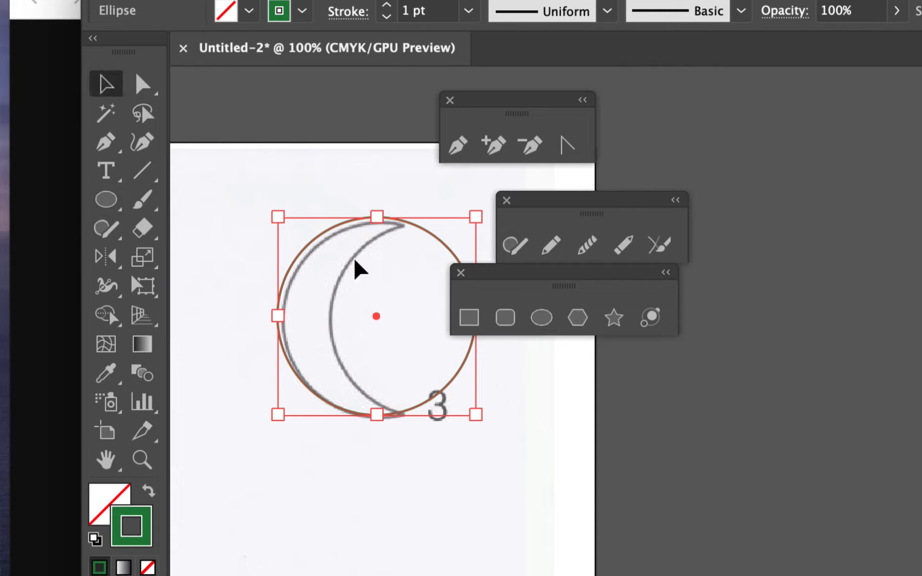
pyautogui.moveTo(322, 234); pyautogui.dragTo(328, 237)
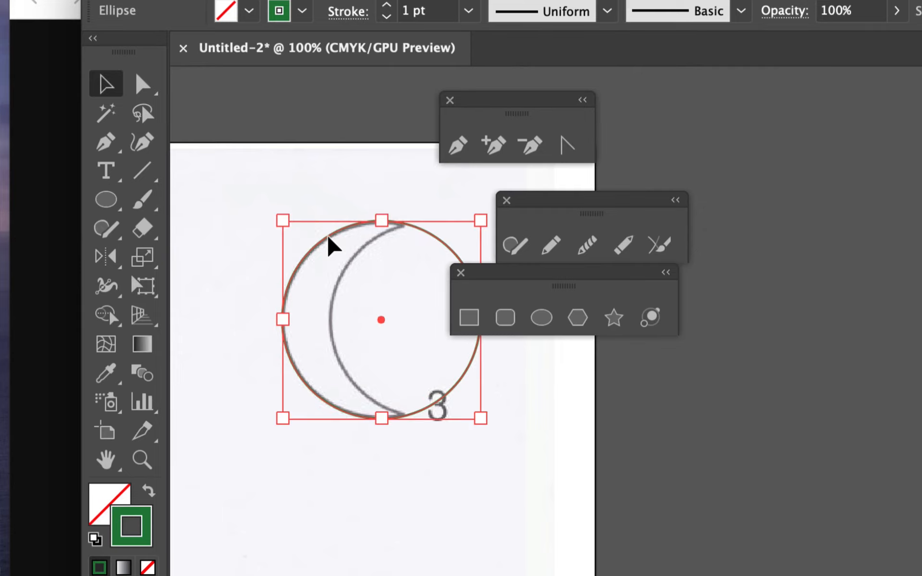
pyautogui.click(345, 151)
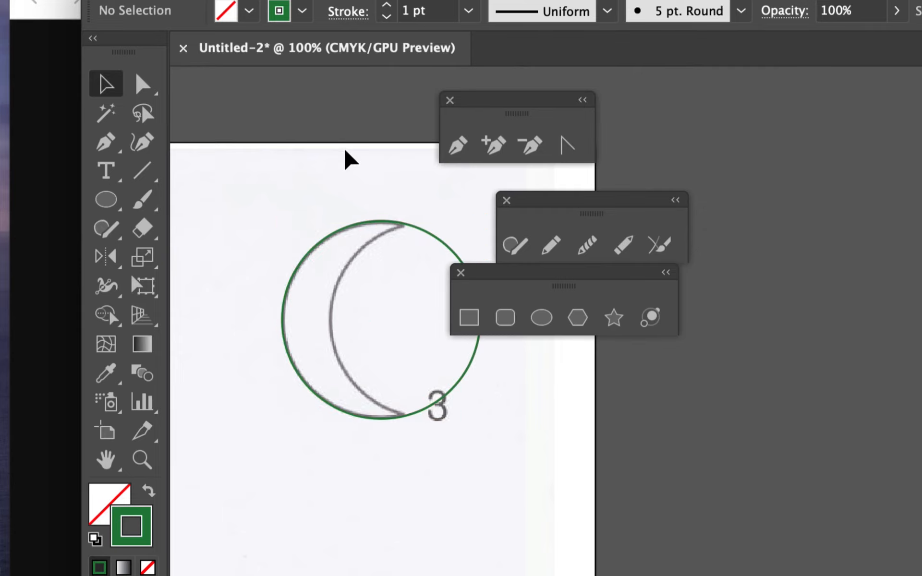
# - Duplicate the circle onto the crescent's inner curve and select both circles for the Shape Builder tool
pyautogui.click(288, 291)
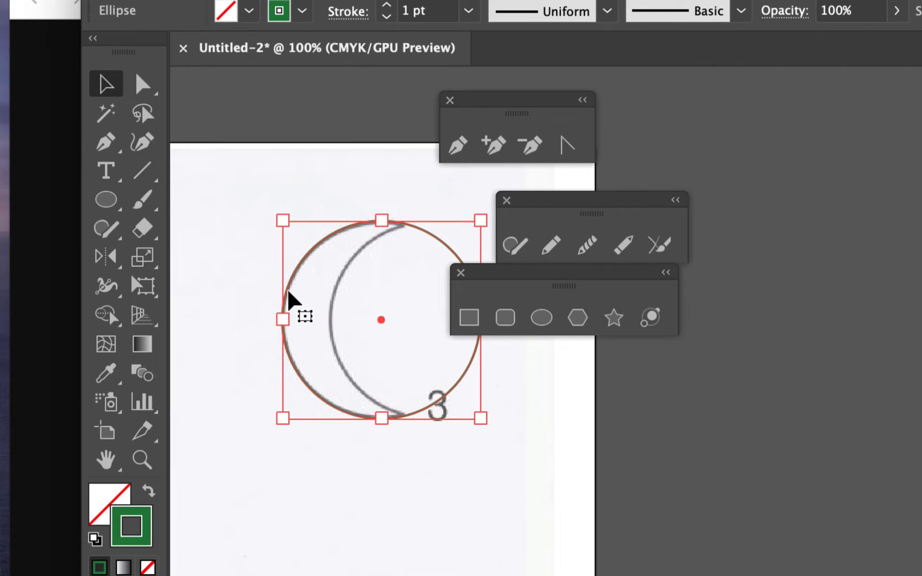
pyautogui.moveTo(288, 290); pyautogui.dragTo(336, 295)
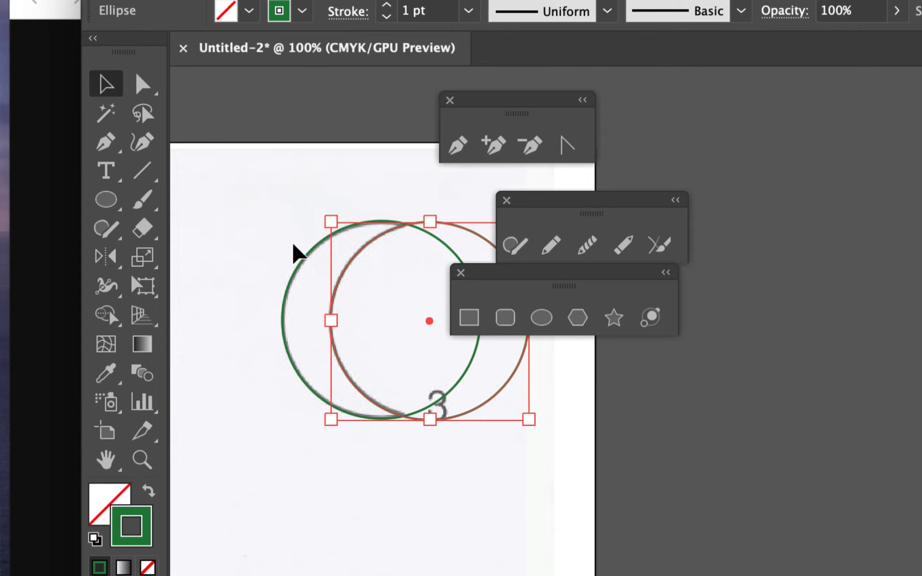
pyautogui.moveTo(265, 212); pyautogui.dragTo(429, 342)
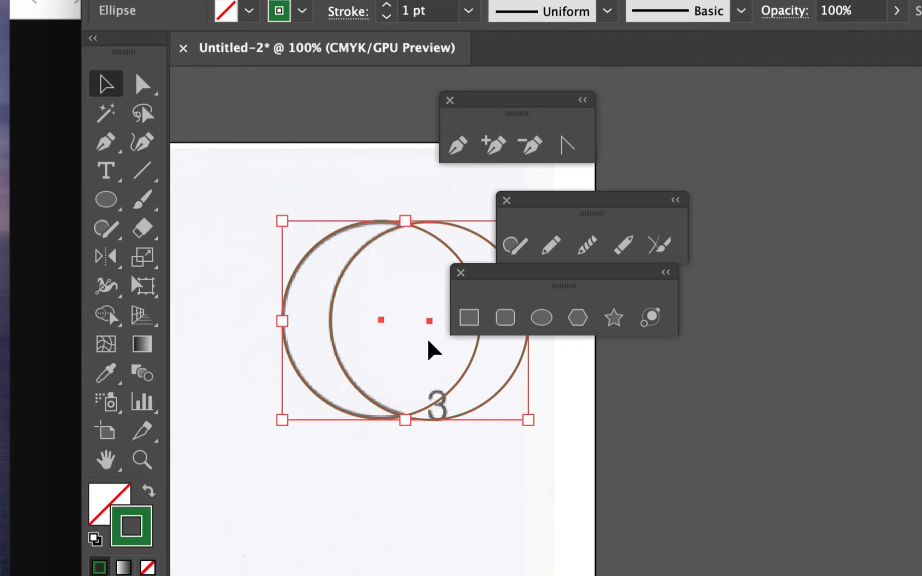
pyautogui.click(104, 318)
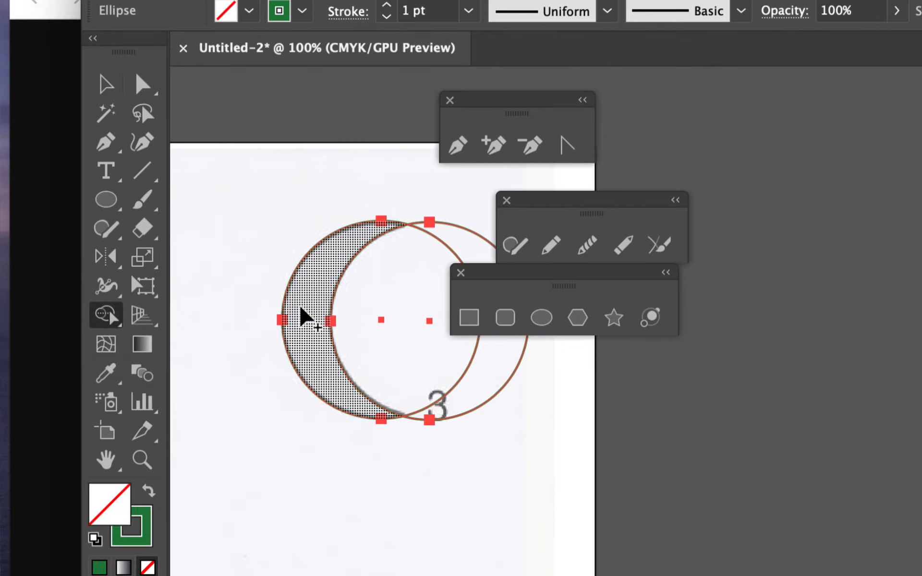
# - Try merging all regions of the two overlapping circles with the Shape Builder tool, and undo the merge
pyautogui.moveTo(299, 308); pyautogui.dragTo(492, 357)
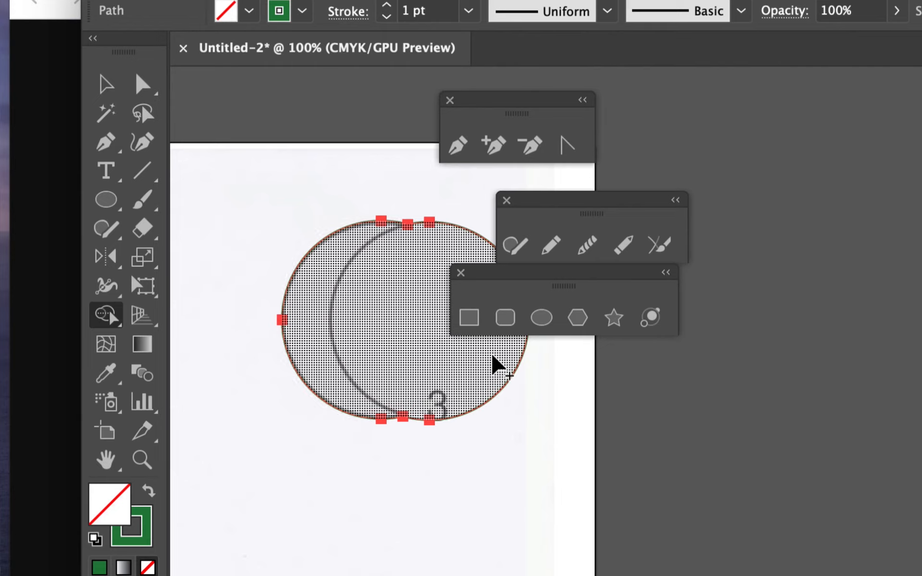
pyautogui.press('super+z')
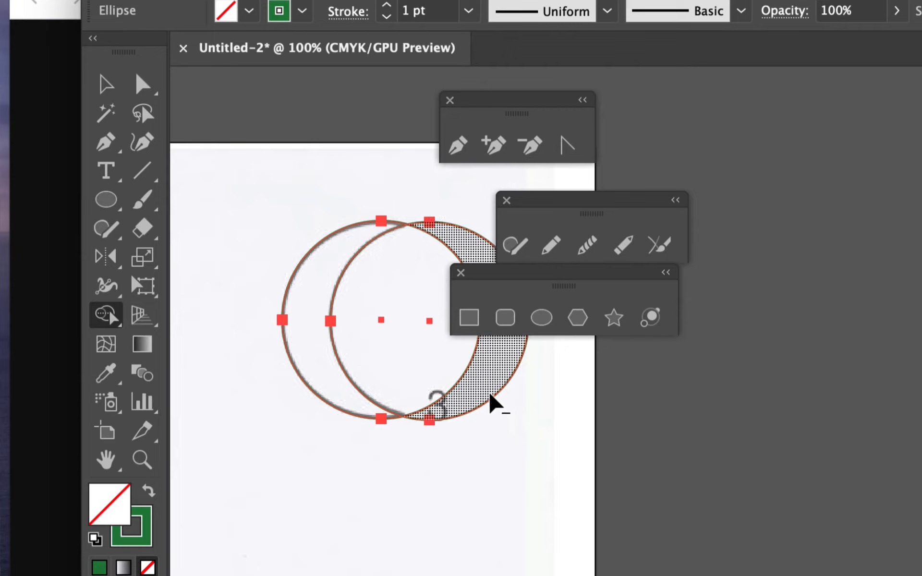
# - Remove the right circle's regions outside the crescent with the Shape Builder tool, and check the crescent's upper tip with the Direct Selection tool
pyautogui.moveTo(489, 387); pyautogui.dragTo(413, 335)
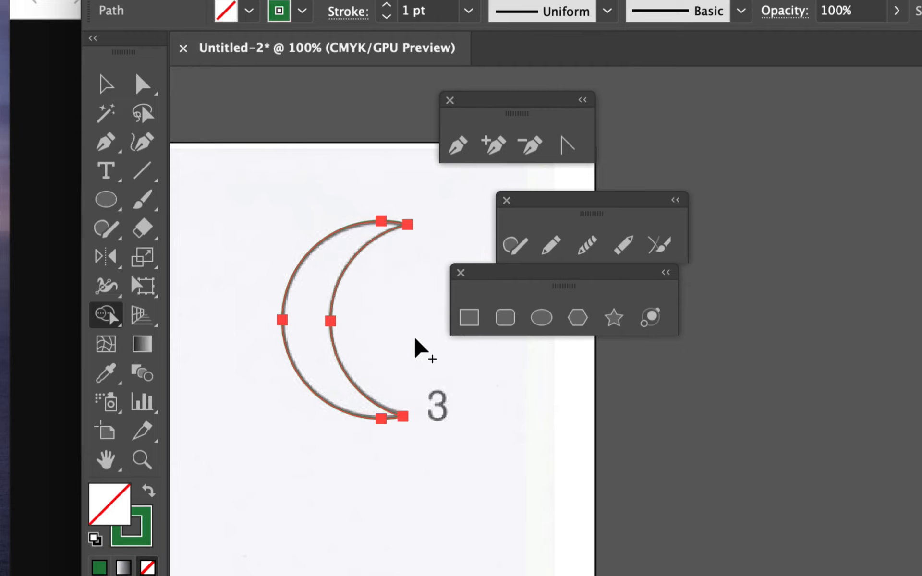
pyautogui.click(145, 91)
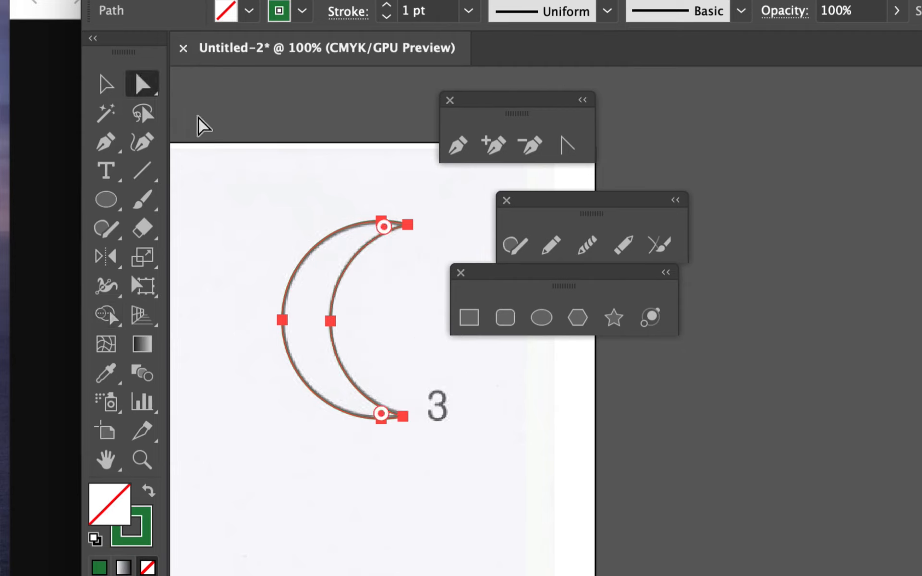
pyautogui.click(284, 251)
pyautogui.click(407, 226)
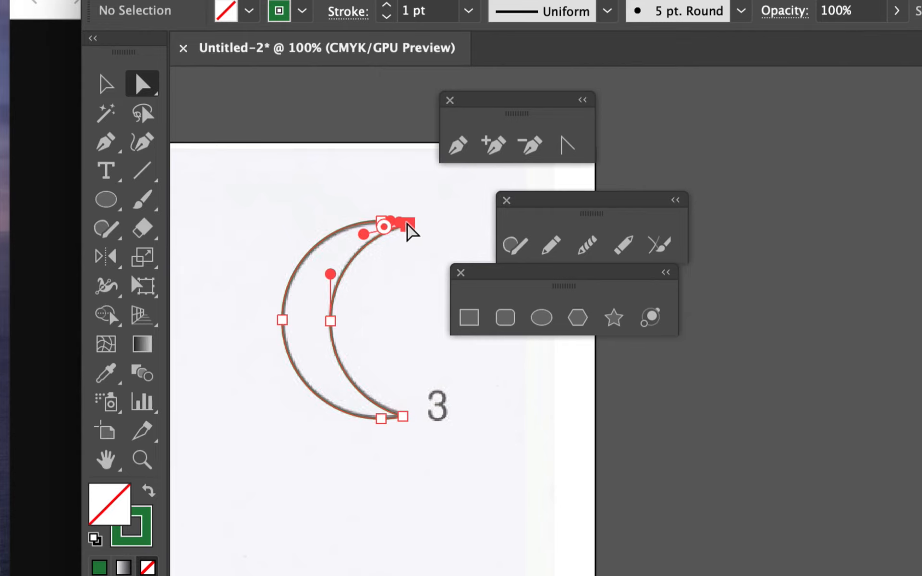
pyautogui.click(364, 286)
pyautogui.click(350, 272)
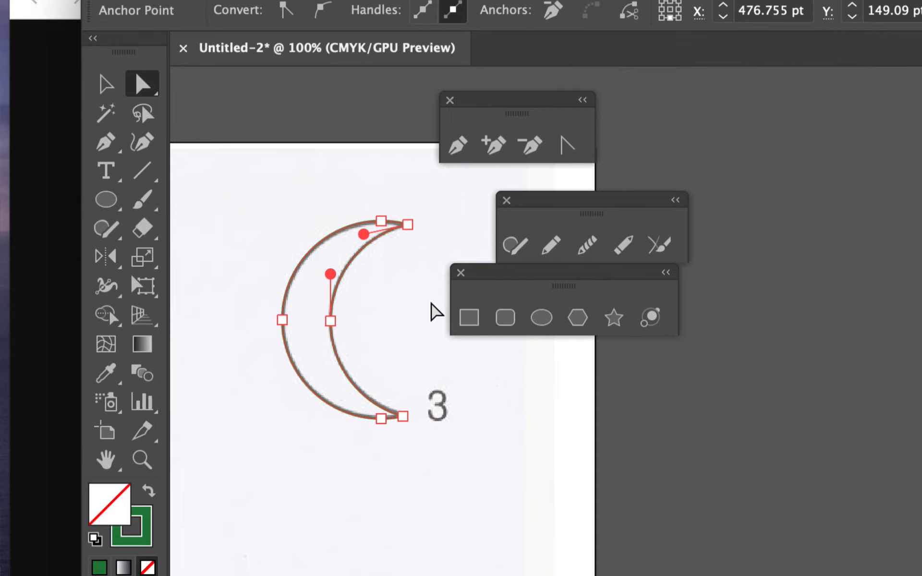
pyautogui.click(363, 270)
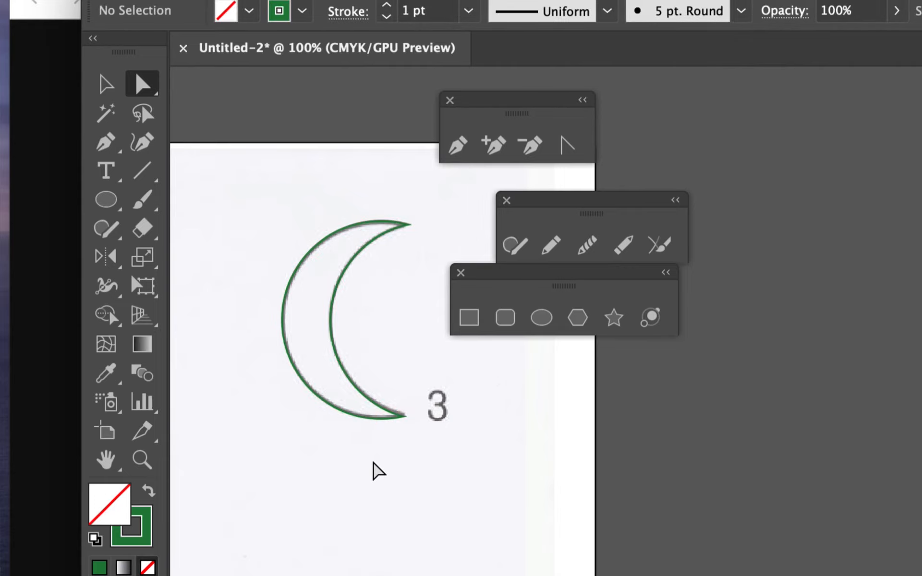
# - Trace the upper left of shape 4 from its top centre with the Pencil tool and trim the stray end with the Path Eraser tool
pyautogui.scroll(-10, 372, 470)
pyautogui.hscroll(-10, 373, 471)
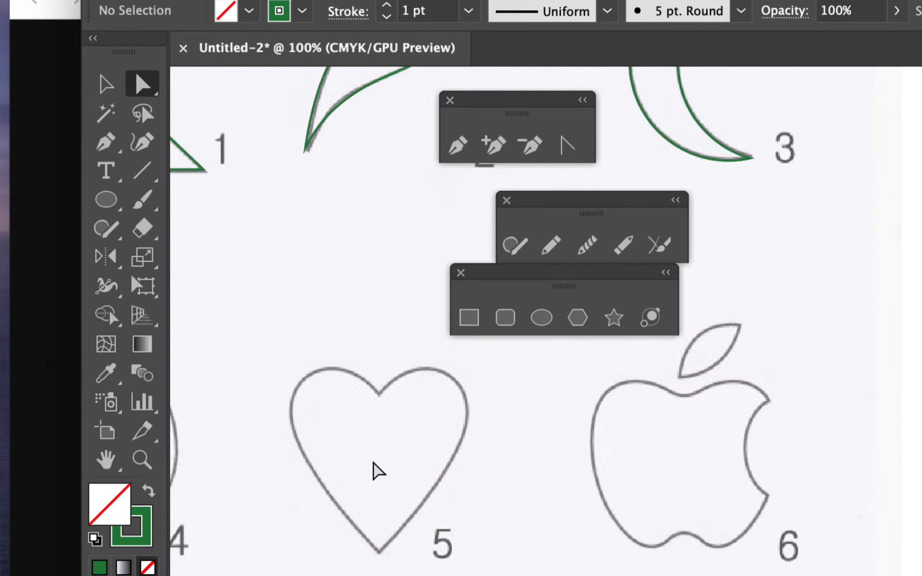
pyautogui.scroll(-5, 373, 469)
pyautogui.hscroll(-10, 373, 469)
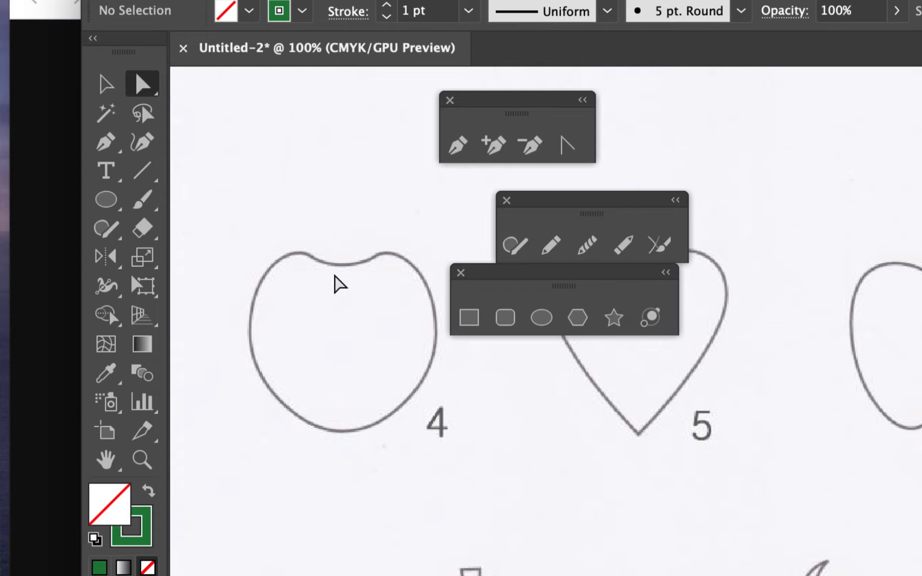
pyautogui.click(550, 248)
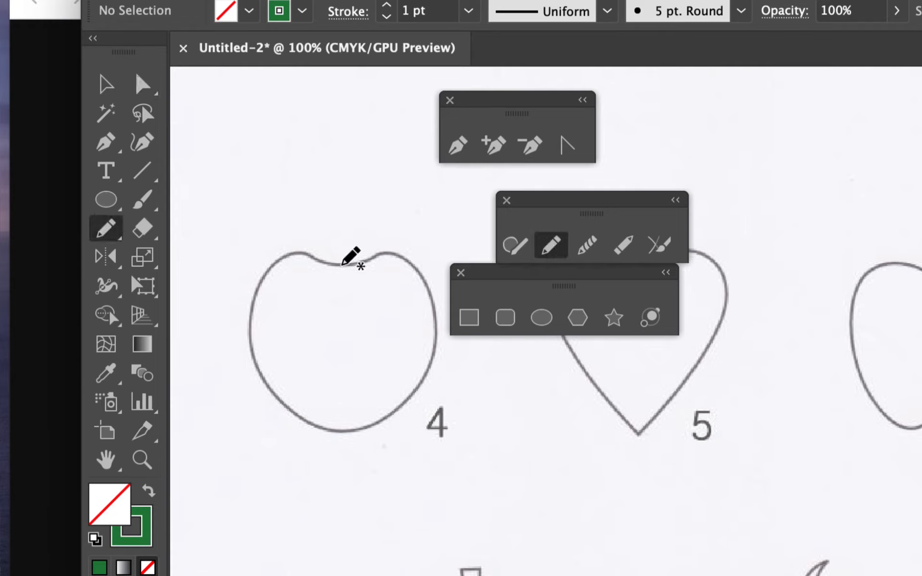
pyautogui.moveTo(342, 264)
pyautogui.mouseDown()
pyautogui.moveTo(293, 254)
pyautogui.moveTo(272, 266)
pyautogui.moveTo(237, 346)
pyautogui.mouseUp()
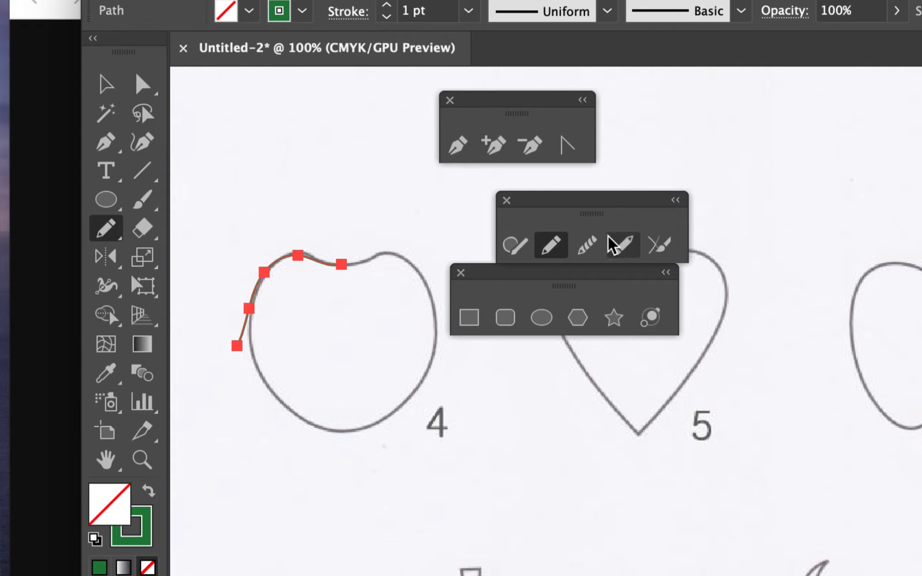
pyautogui.click(623, 245)
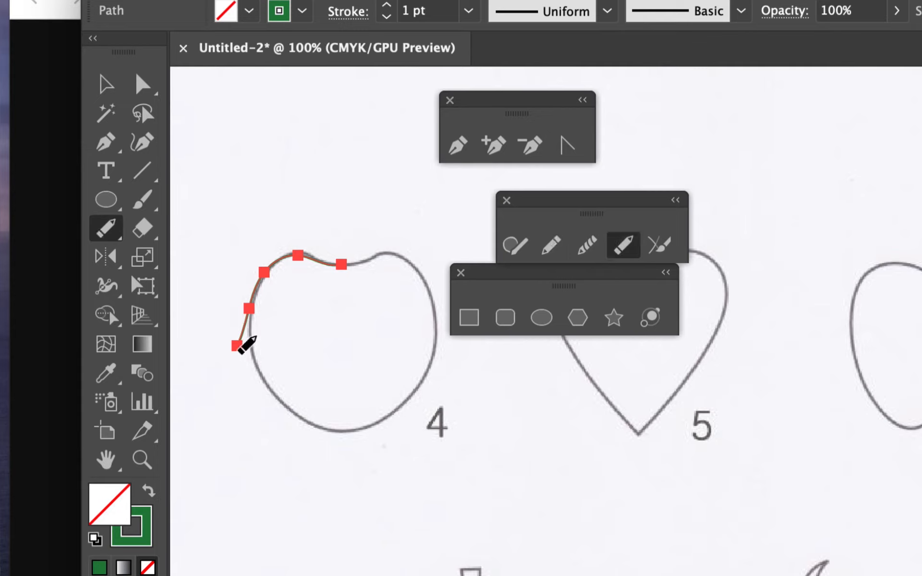
pyautogui.moveTo(243, 315); pyautogui.dragTo(237, 344)
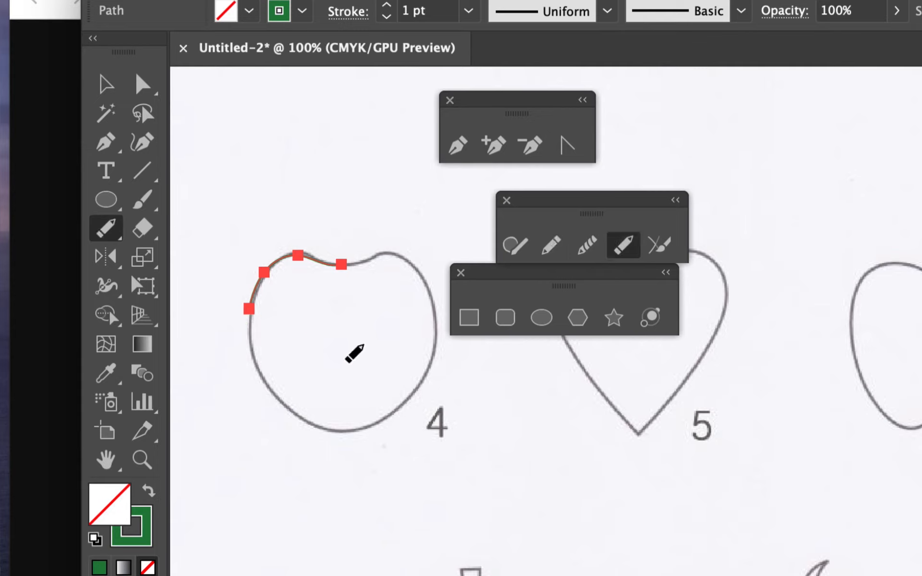
# - Continue the Pencil path down the left side of shape 4 to its bottom centre, accepting the Pencil Tool Options along the way
pyautogui.click(550, 246)
pyautogui.moveTo(249, 307)
pyautogui.mouseDown()
pyautogui.moveTo(256, 362)
pyautogui.moveTo(305, 419)
pyautogui.mouseUp()
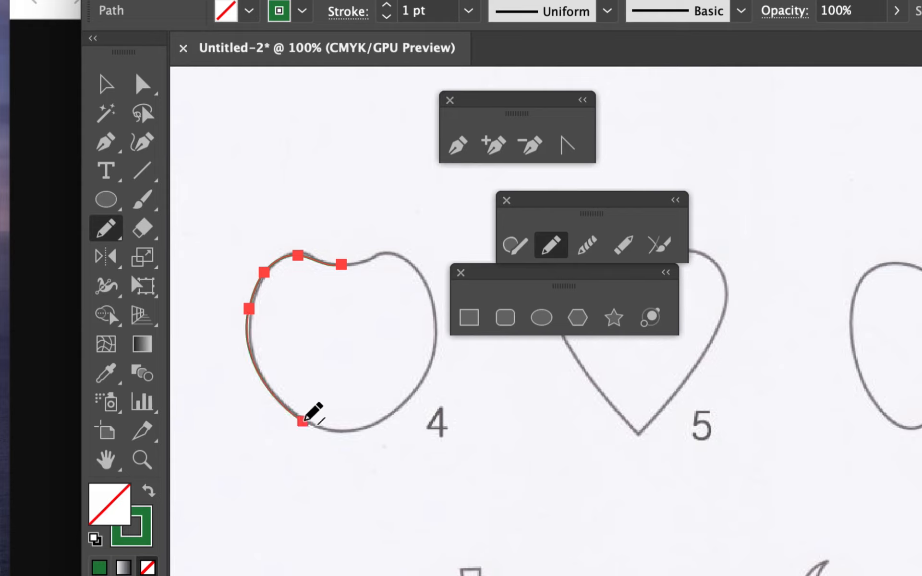
pyautogui.doubleClick(554, 249)
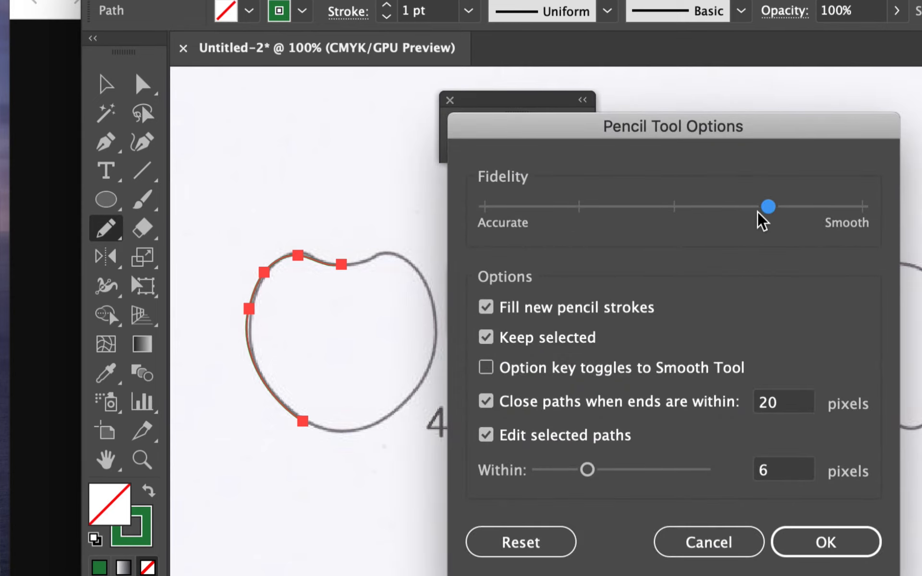
pyautogui.click(825, 543)
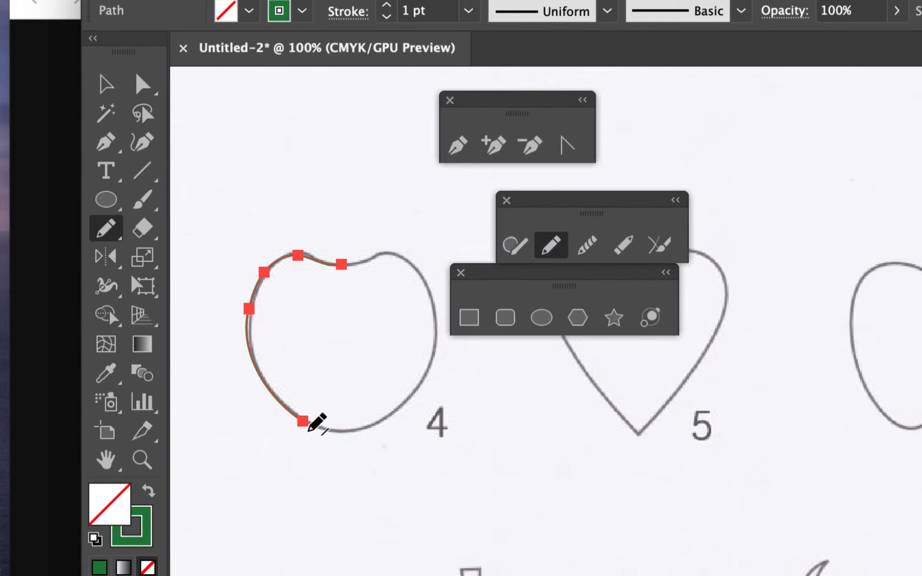
pyautogui.moveTo(305, 419); pyautogui.dragTo(335, 431)
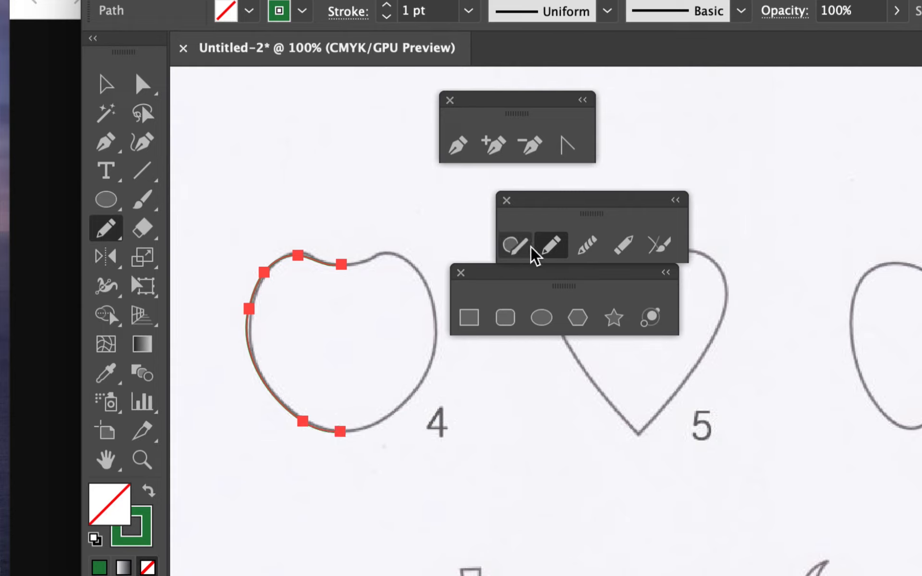
# - Smooth the path's upper-left curve with the Smooth tool, move its leftmost anchor point onto the template line, and deselect
pyautogui.click(586, 251)
pyautogui.moveTo(280, 264); pyautogui.dragTo(239, 346)
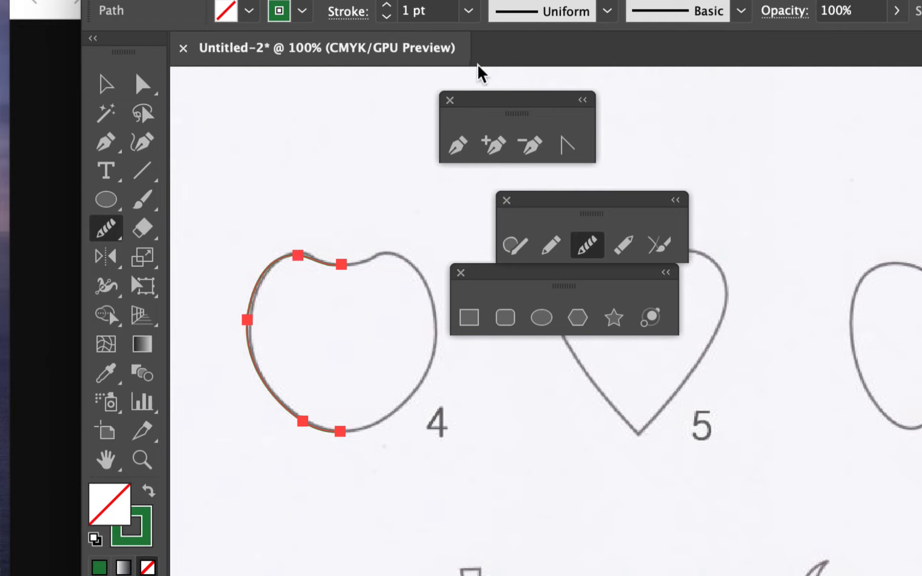
pyautogui.click(143, 86)
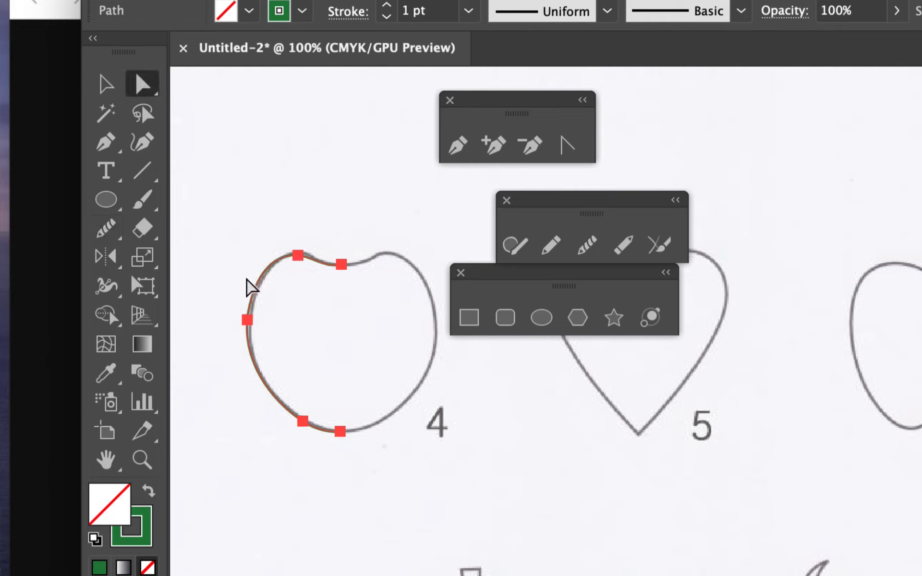
pyautogui.click(254, 318)
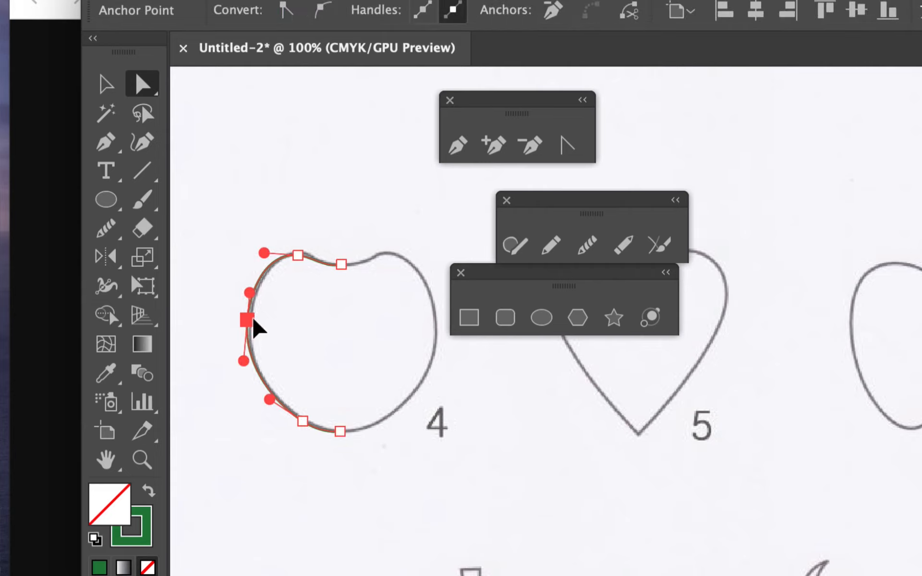
pyautogui.moveTo(254, 318); pyautogui.dragTo(253, 320)
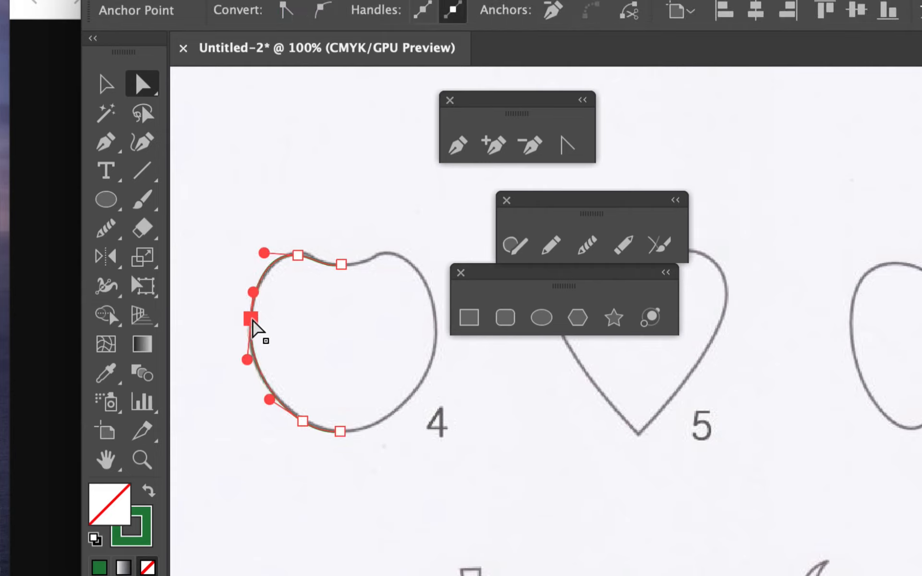
pyautogui.click(295, 328)
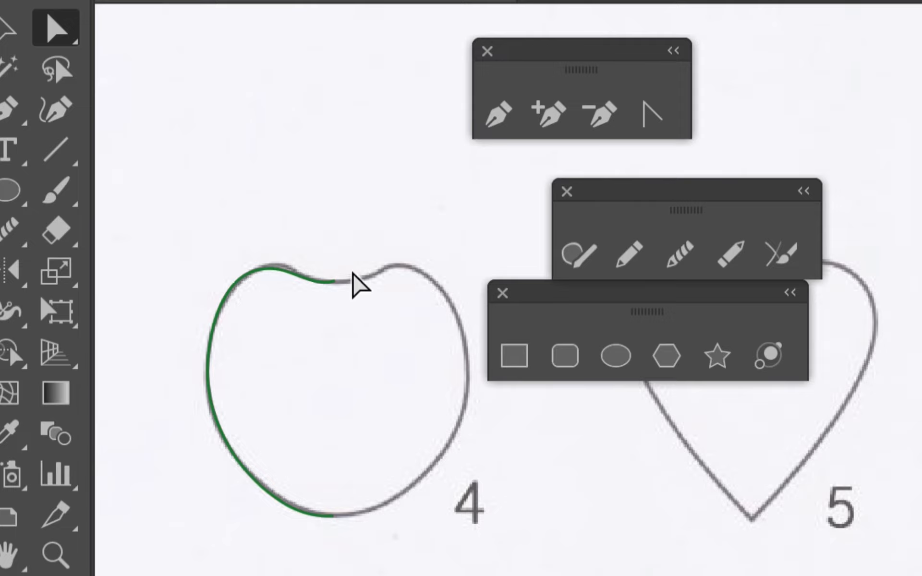
# - Select the traced left half of shape 4 and duplicate it to the right, moving the floating tool panels out of the way
pyautogui.moveTo(346, 249); pyautogui.dragTo(330, 556)
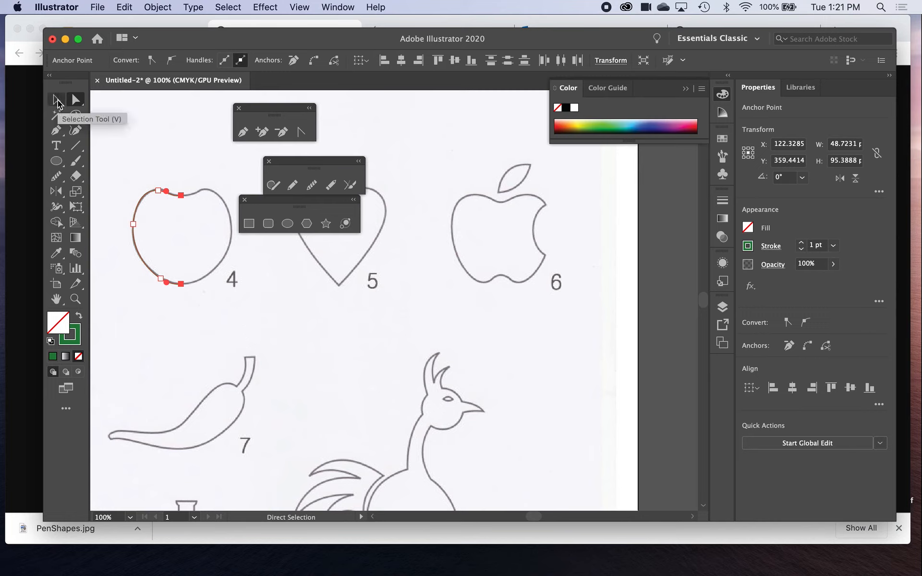
pyautogui.click(137, 155)
pyautogui.click(146, 201)
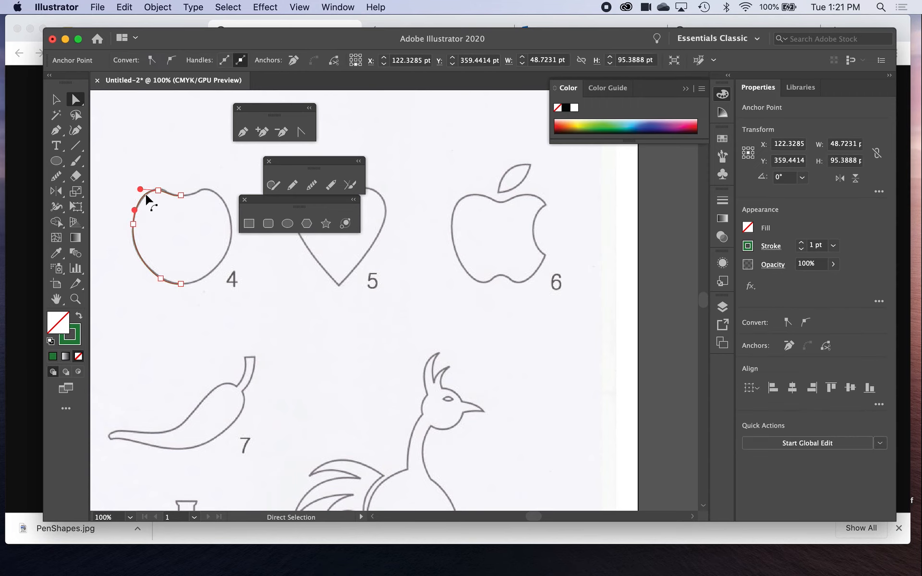
pyautogui.click(55, 101)
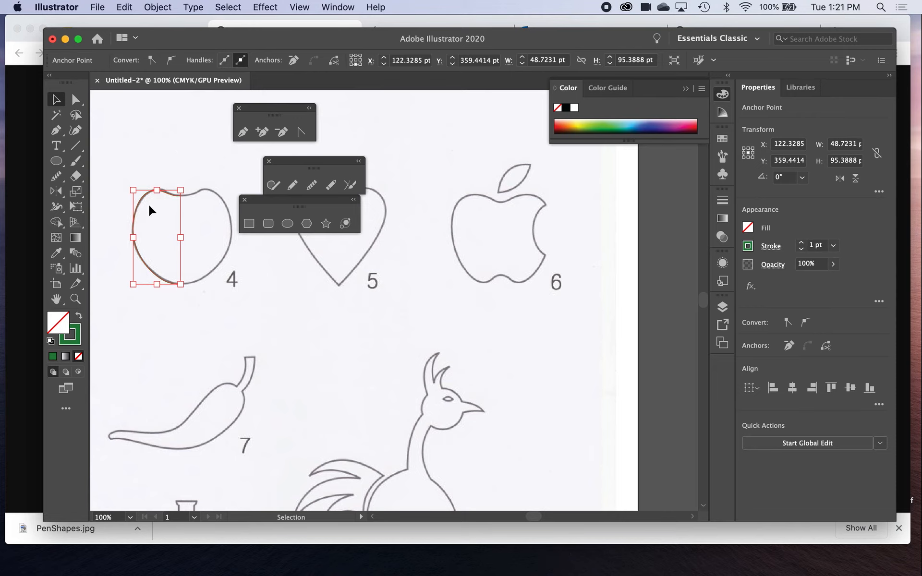
pyautogui.moveTo(137, 215); pyautogui.dragTo(206, 215)
pyautogui.press('super+z')
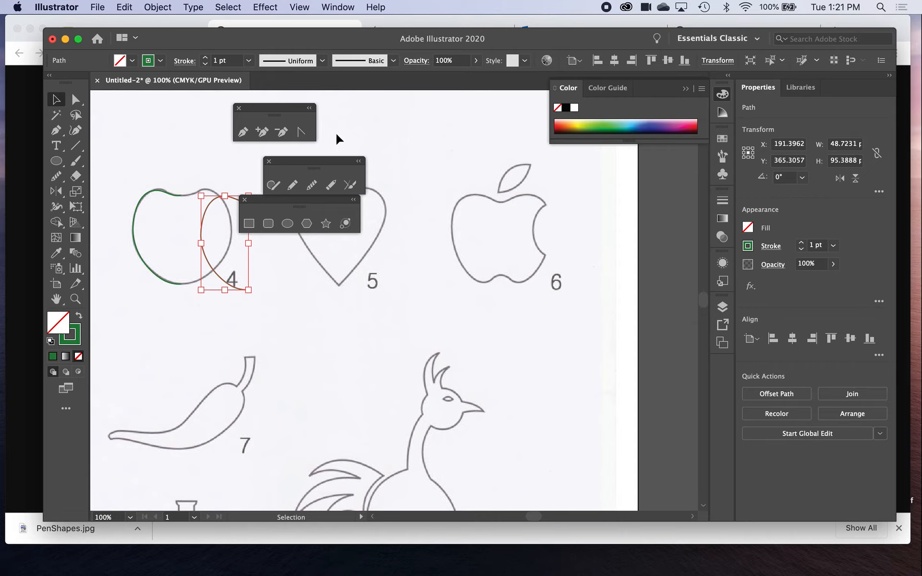
pyautogui.moveTo(308, 163); pyautogui.dragTo(351, 159)
pyautogui.moveTo(304, 206); pyautogui.dragTo(378, 201)
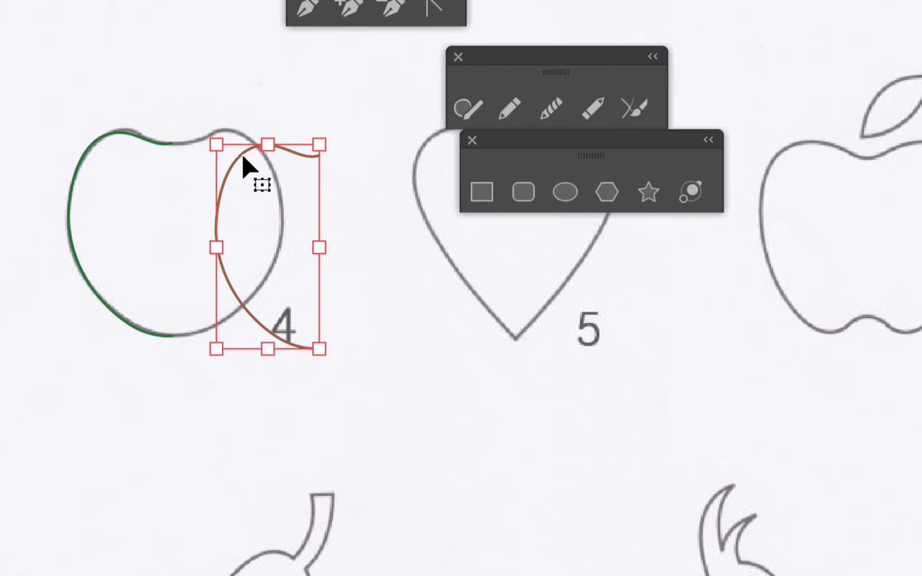
# - Flip the copied half horizontally, place it over the right side of shape 4, and widen it slightly to match the template
pyautogui.moveTo(321, 249); pyautogui.dragTo(113, 247)
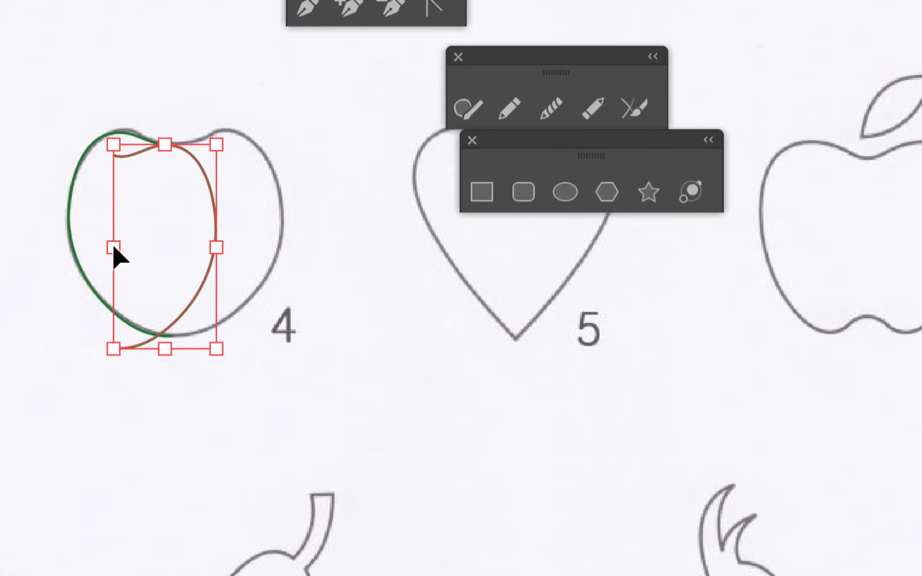
pyautogui.moveTo(209, 178); pyautogui.dragTo(268, 166)
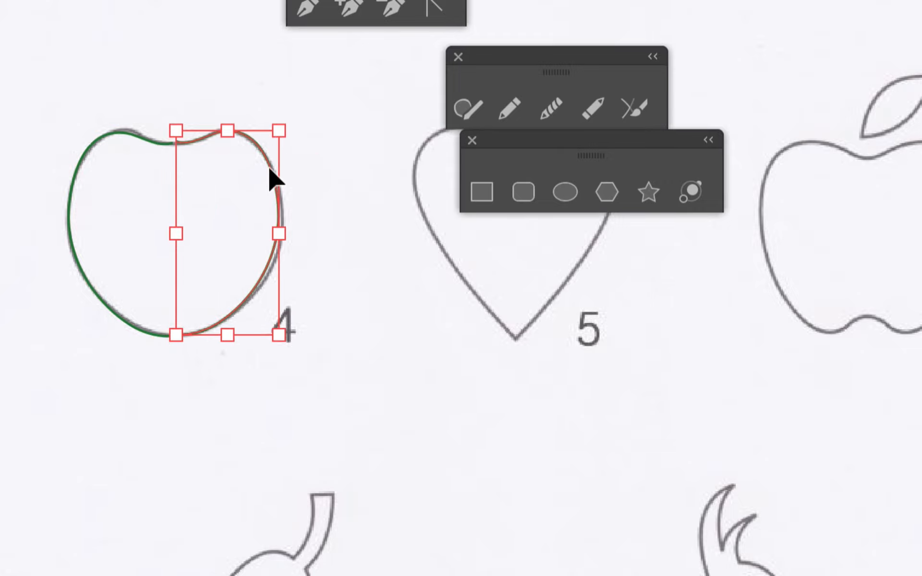
pyautogui.moveTo(282, 233); pyautogui.dragTo(282, 233)
pyautogui.click(316, 199)
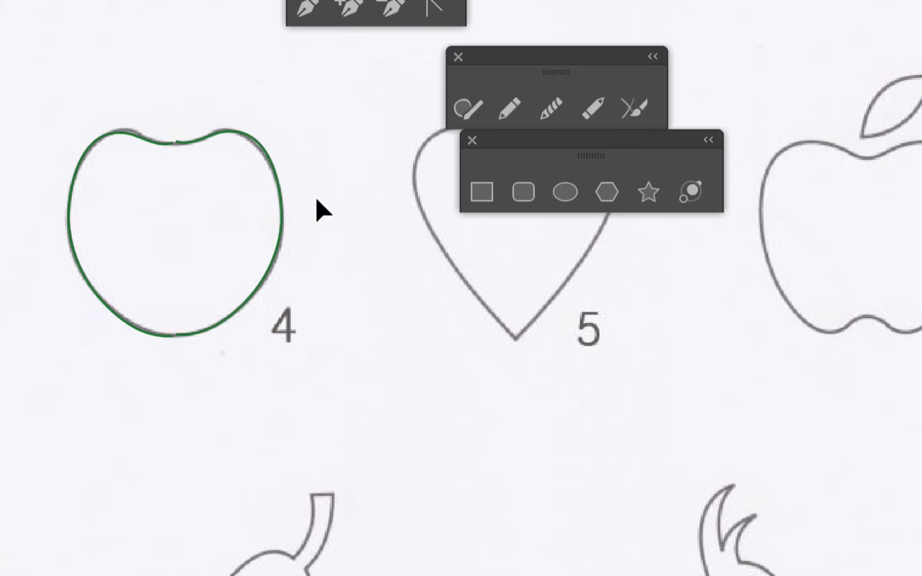
# - Fine-tune the right half's position and height so its ends meet the left half at the top and bottom of shape 4
pyautogui.click(188, 334)
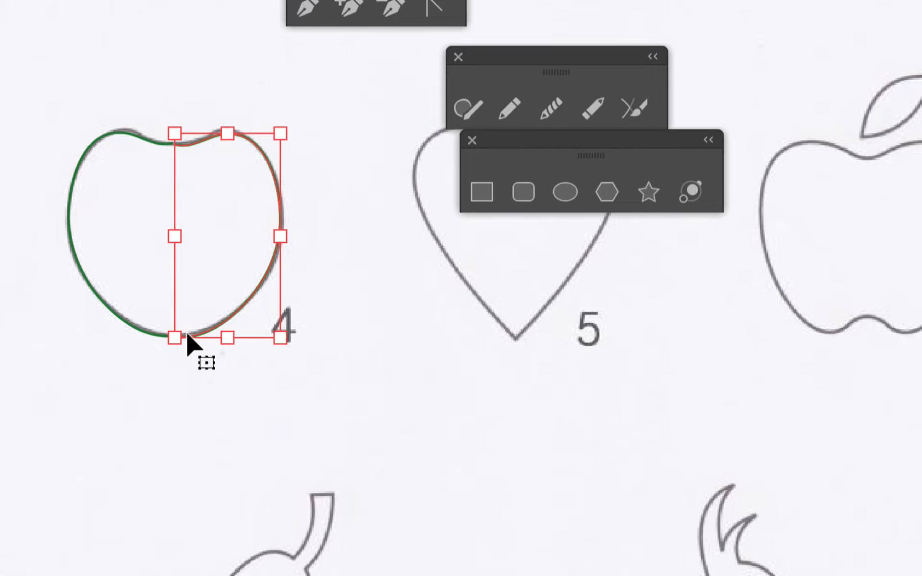
pyautogui.hotkey('ctrl', 'j')
pyautogui.click(201, 180)
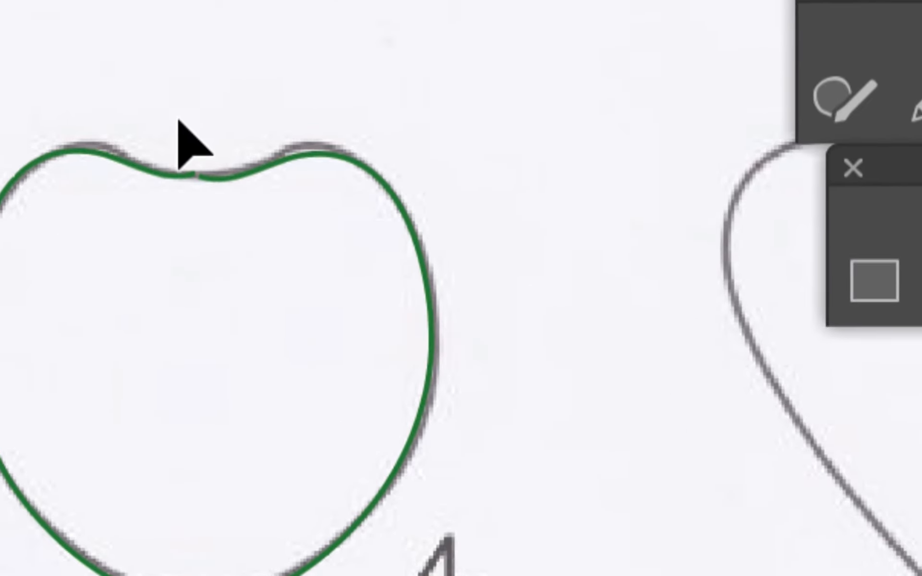
pyautogui.click(221, 179)
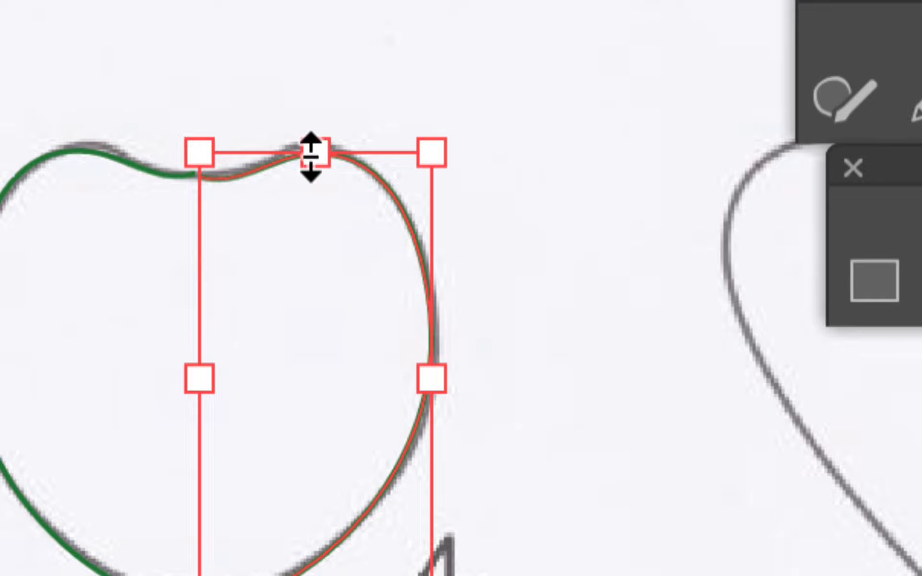
pyautogui.moveTo(311, 154); pyautogui.dragTo(311, 153)
pyautogui.scroll(-7, 469, 278)
pyautogui.hscroll(-2, 469, 278)
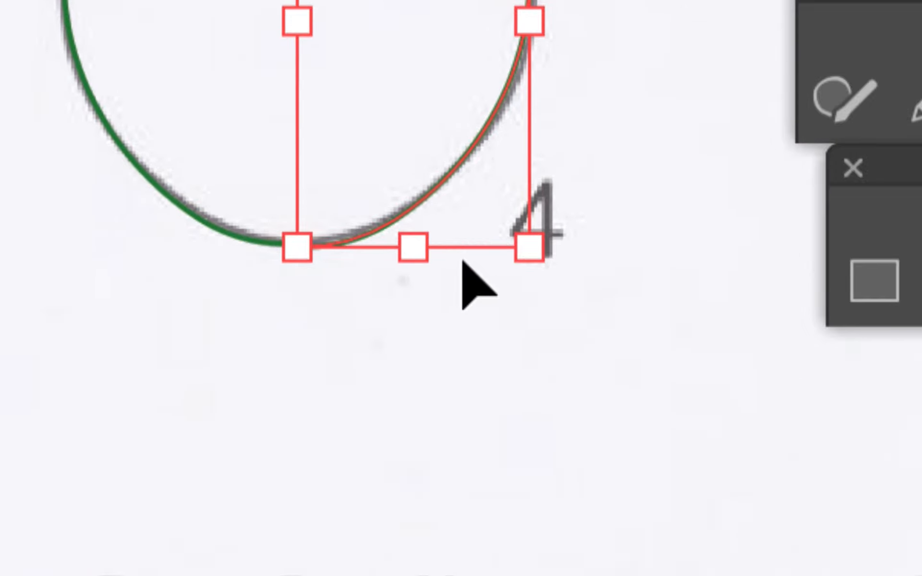
pyautogui.click(298, 309)
pyautogui.click(349, 242)
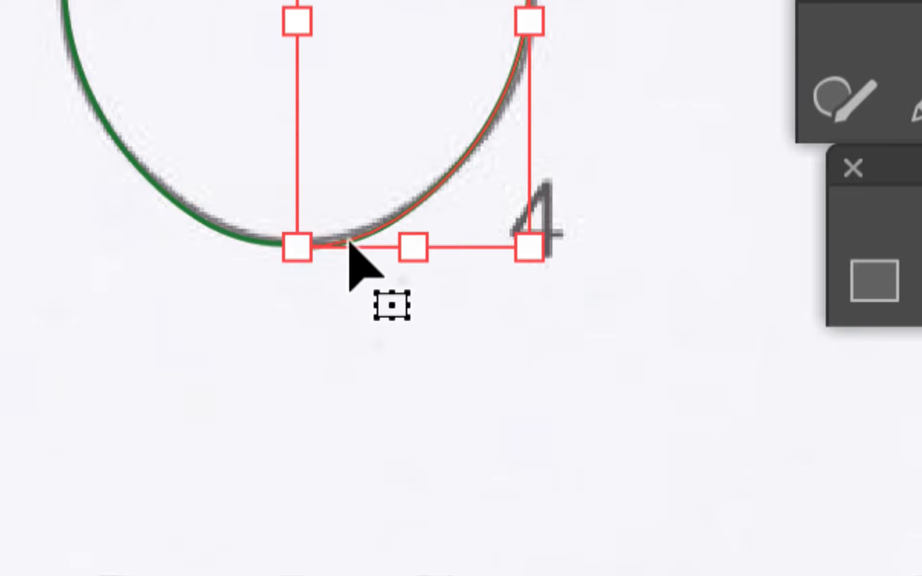
pyautogui.moveTo(411, 247); pyautogui.dragTo(412, 249)
pyautogui.click(362, 324)
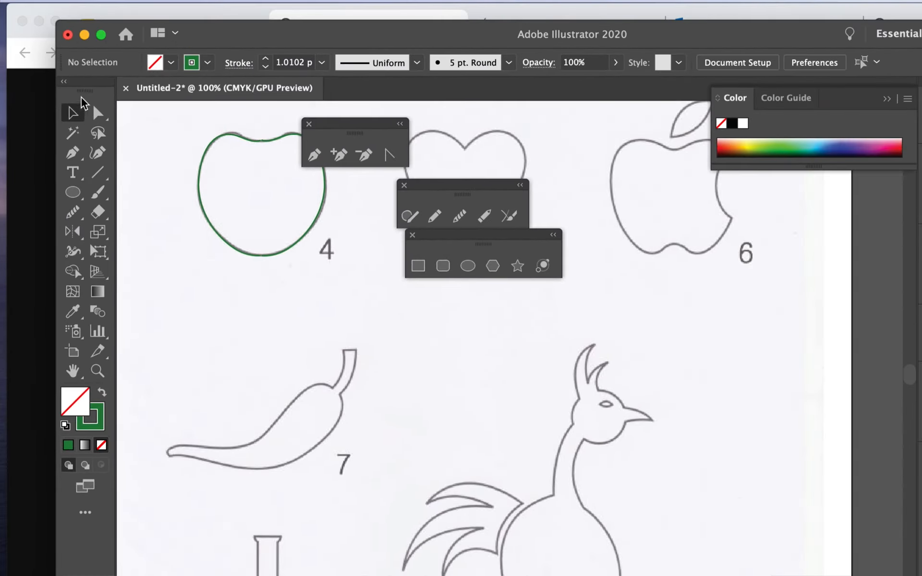
# - Select the two end points at shape 4's top centre with the Direct Selection tool and align their horizontal centres
pyautogui.click(98, 112)
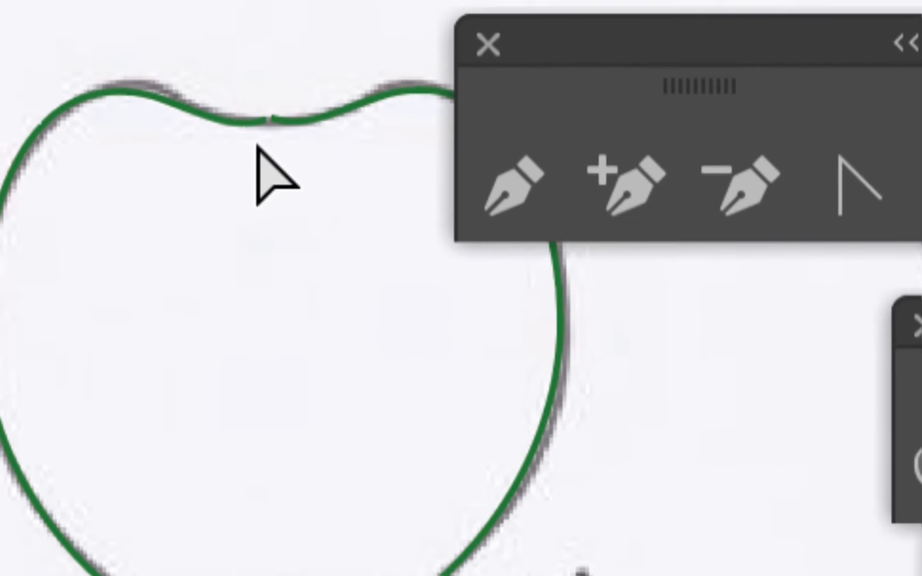
pyautogui.moveTo(251, 77); pyautogui.dragTo(289, 149)
pyautogui.click(279, 129)
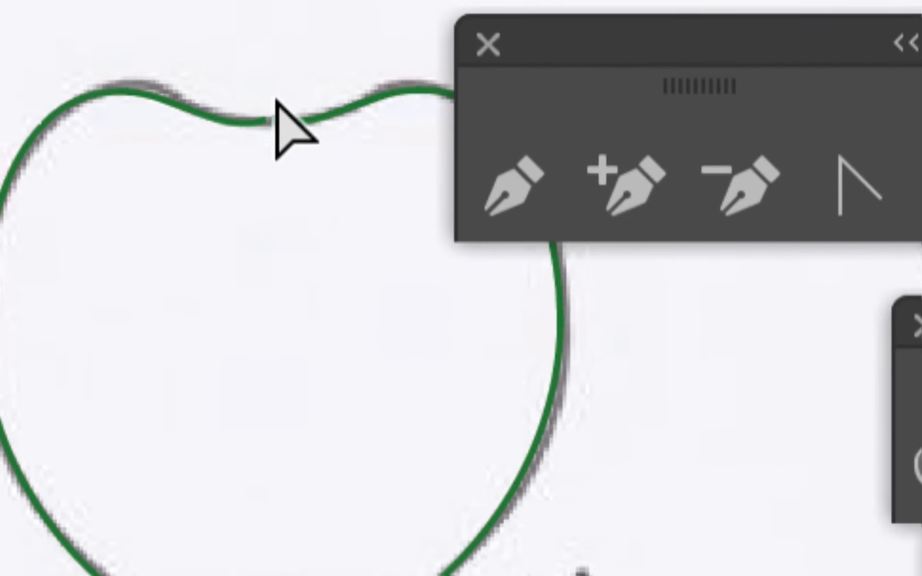
pyautogui.click(264, 123)
pyautogui.click(296, 71)
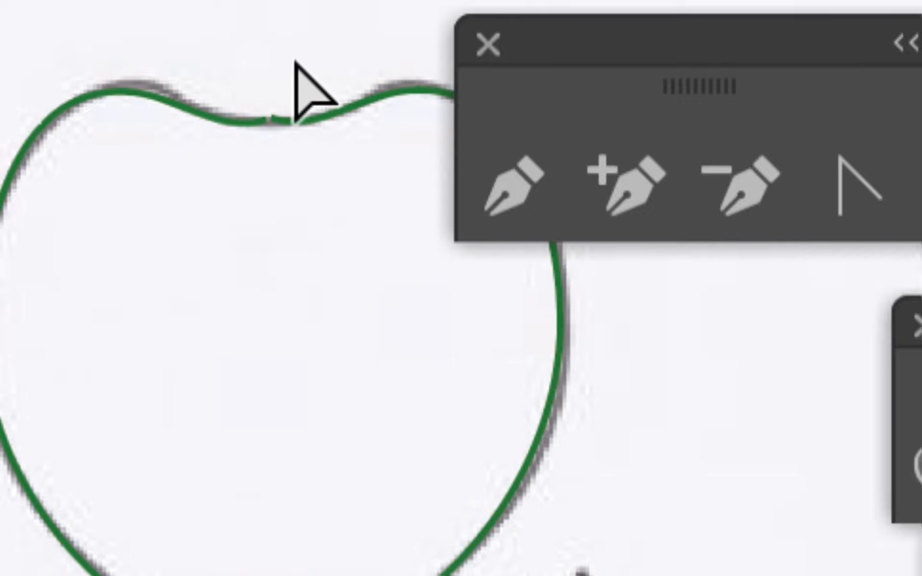
pyautogui.click(262, 117)
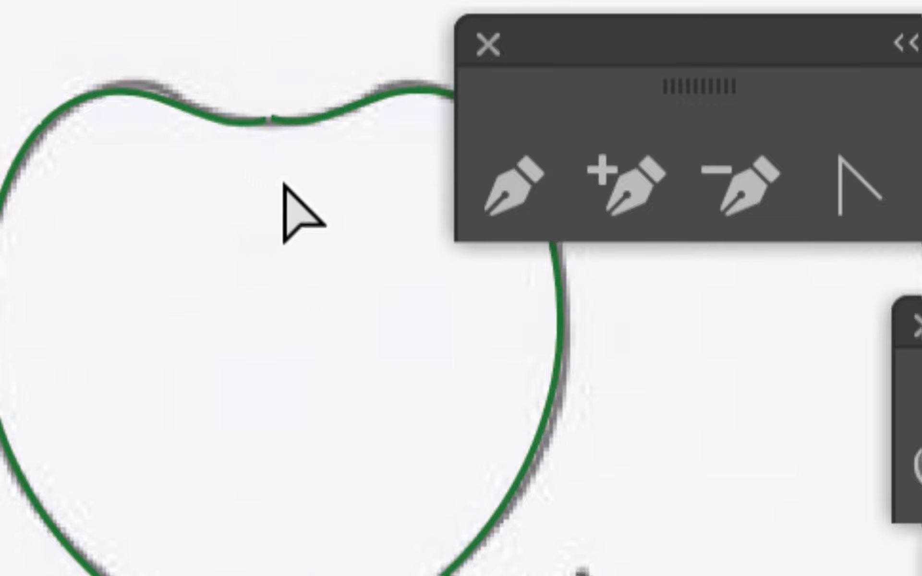
pyautogui.moveTo(290, 137); pyautogui.dragTo(240, 101)
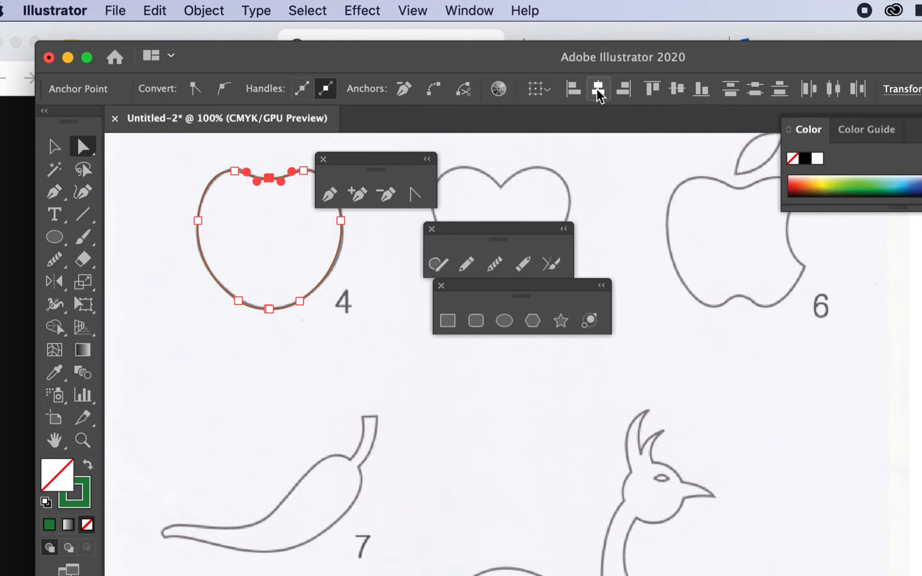
pyautogui.click(598, 89)
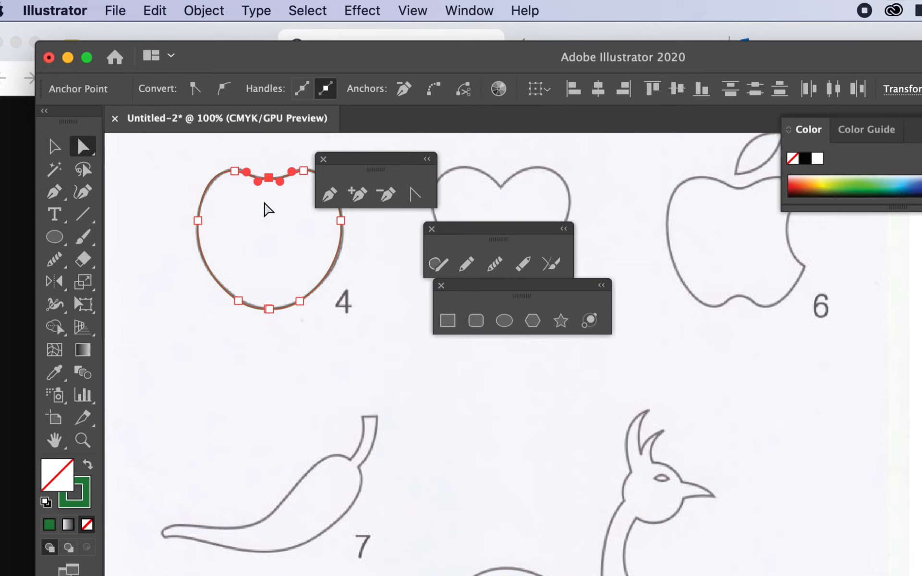
# - Join the two overlapping path end points at the top center of shape 4
pyautogui.click(190, 7)
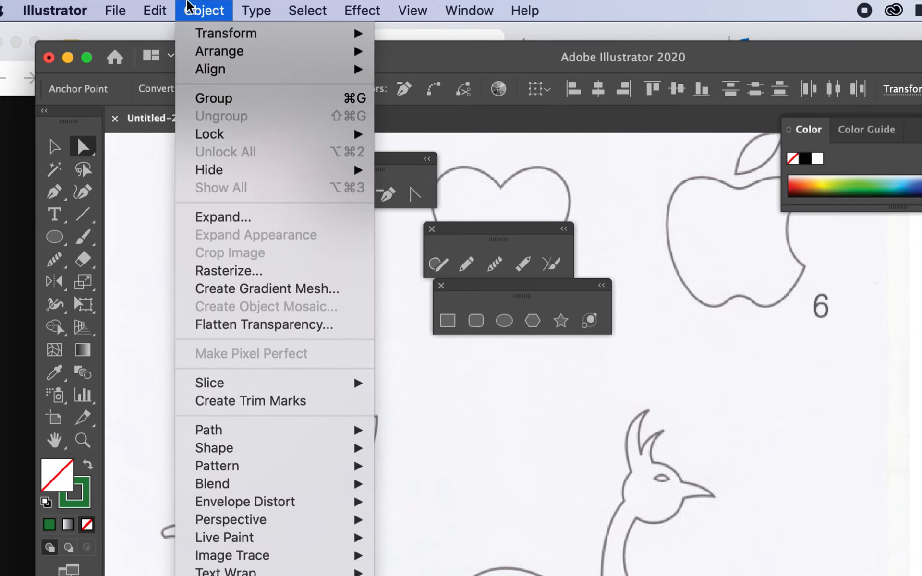
pyautogui.moveTo(219, 432)
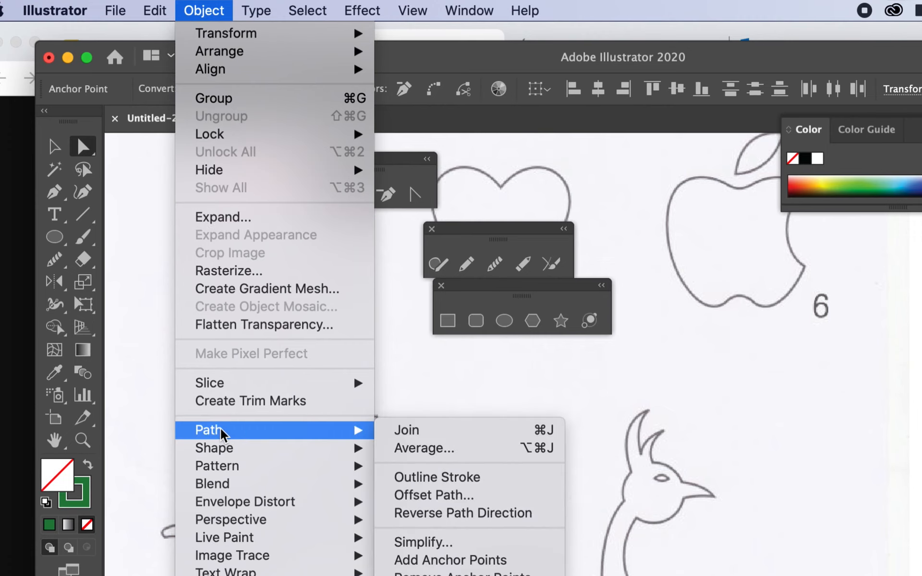
pyautogui.click(442, 430)
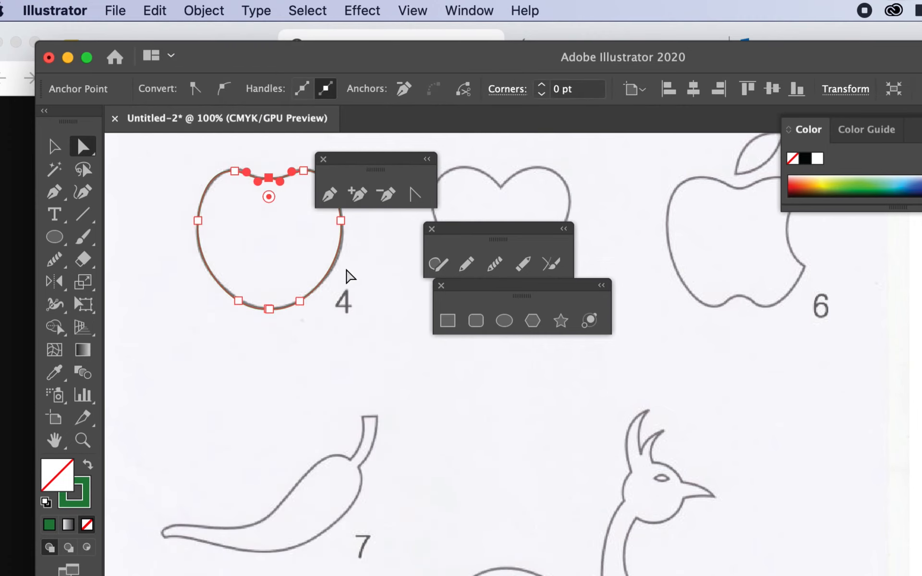
# - Test the joined top anchor of shape 4 by pulling it down into the shape, and undo the move
pyautogui.click(285, 211)
pyautogui.moveTo(269, 178); pyautogui.dragTo(270, 230)
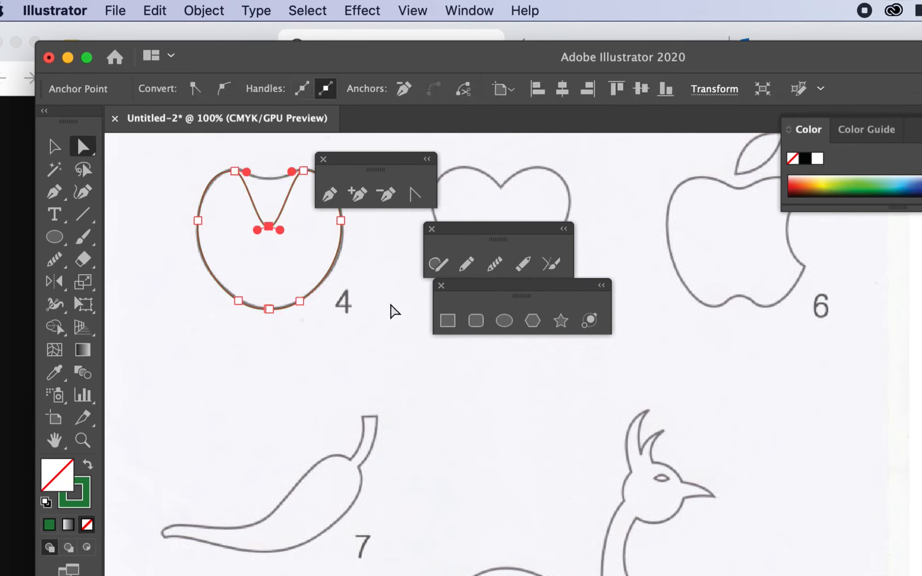
pyautogui.press('super+z')
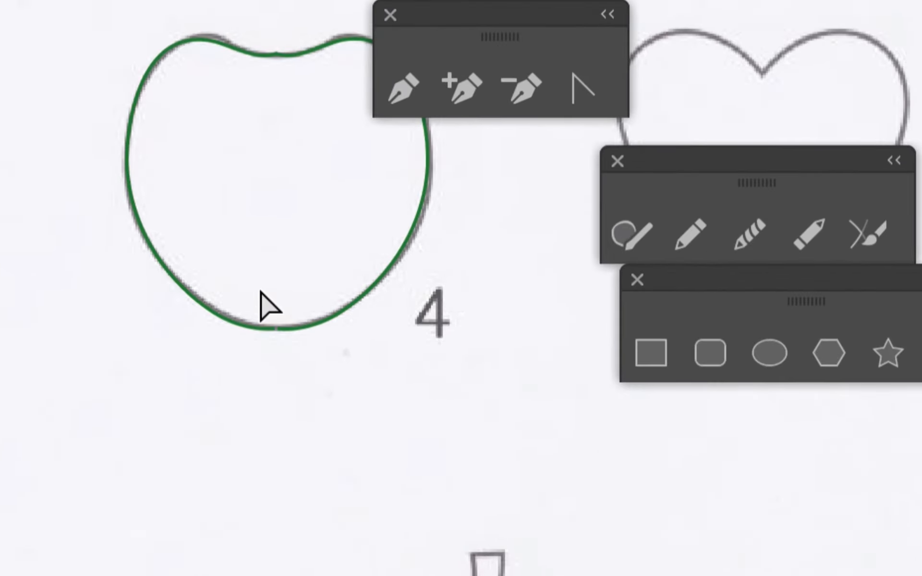
# - Average the overlapping anchor points at the bottom center of shape 4 along both axes
pyautogui.moveTo(261, 294); pyautogui.dragTo(283, 342)
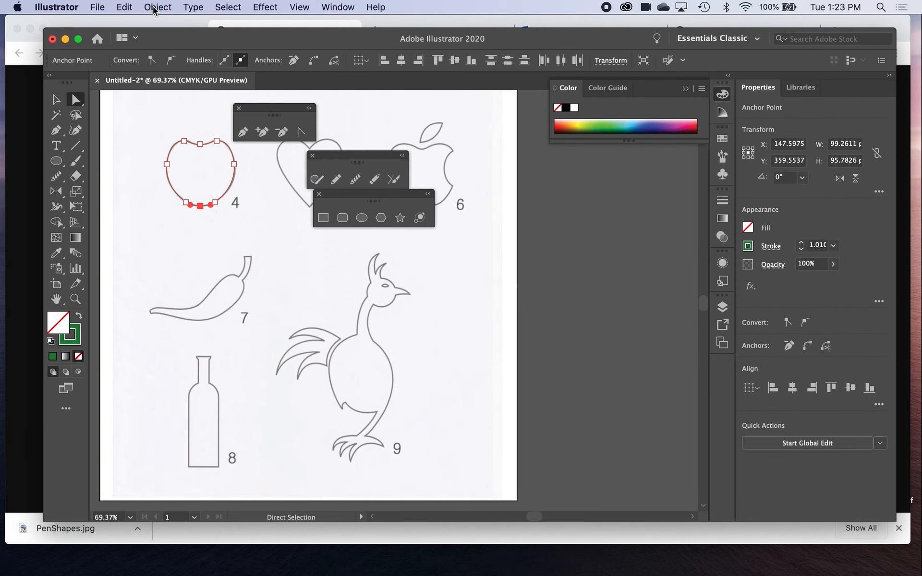
pyautogui.click(154, 8)
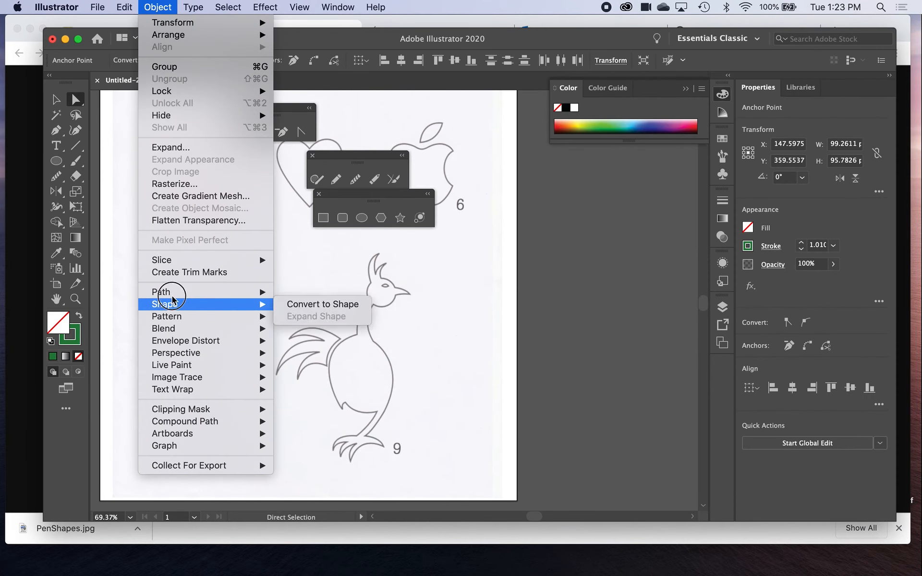
pyautogui.moveTo(171, 294)
pyautogui.click(317, 305)
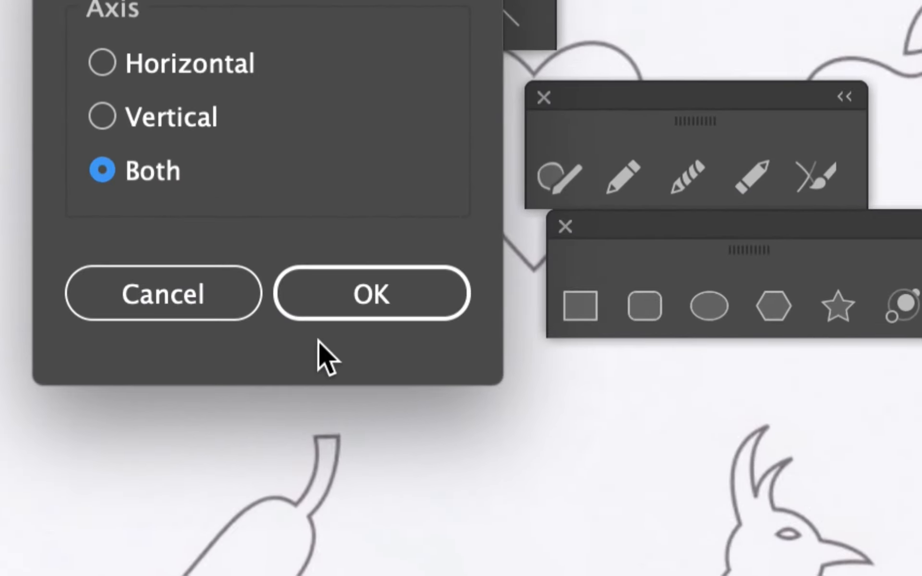
pyautogui.click(340, 299)
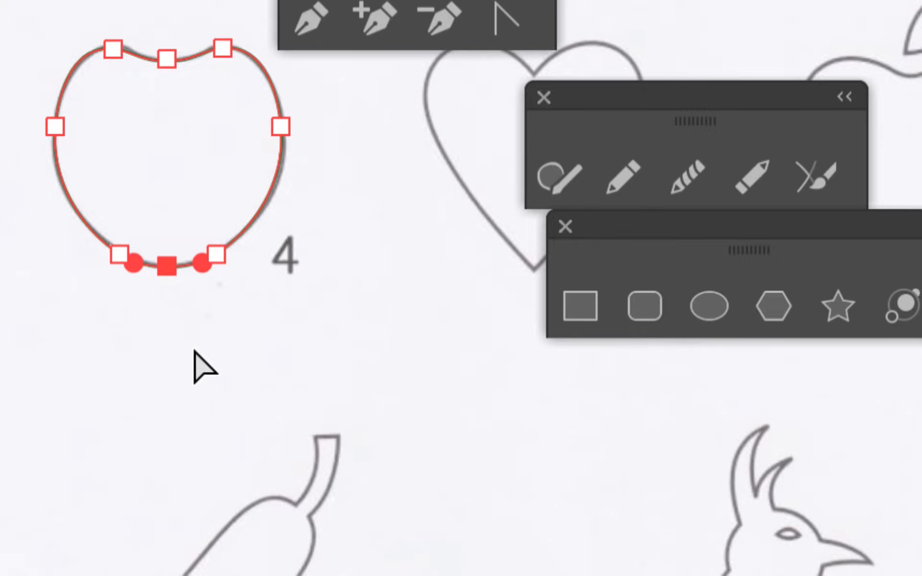
# - Test the bottom anchor of shape 4 by pulling it downward, and undo the move
pyautogui.click(242, 321)
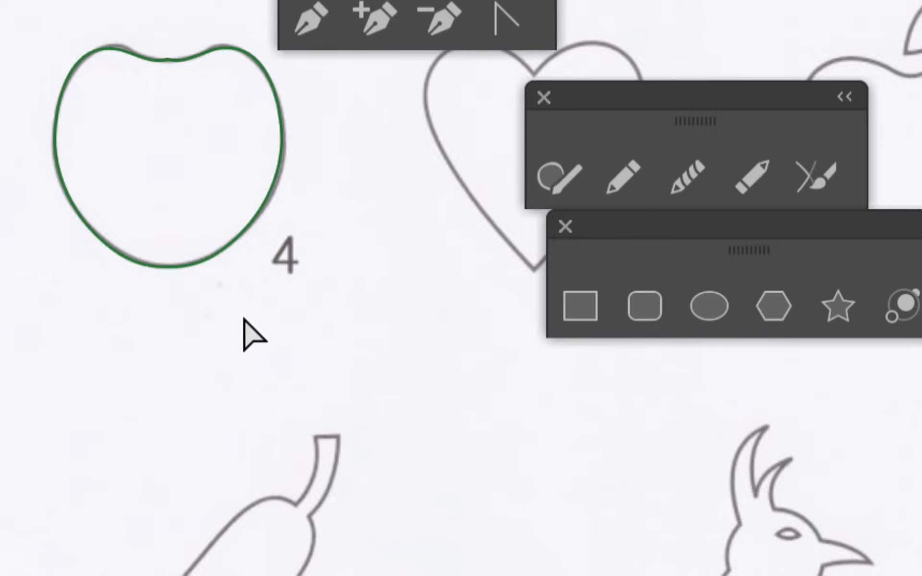
pyautogui.moveTo(165, 265); pyautogui.dragTo(161, 327)
pyautogui.hotkey('ctrl', 'z')
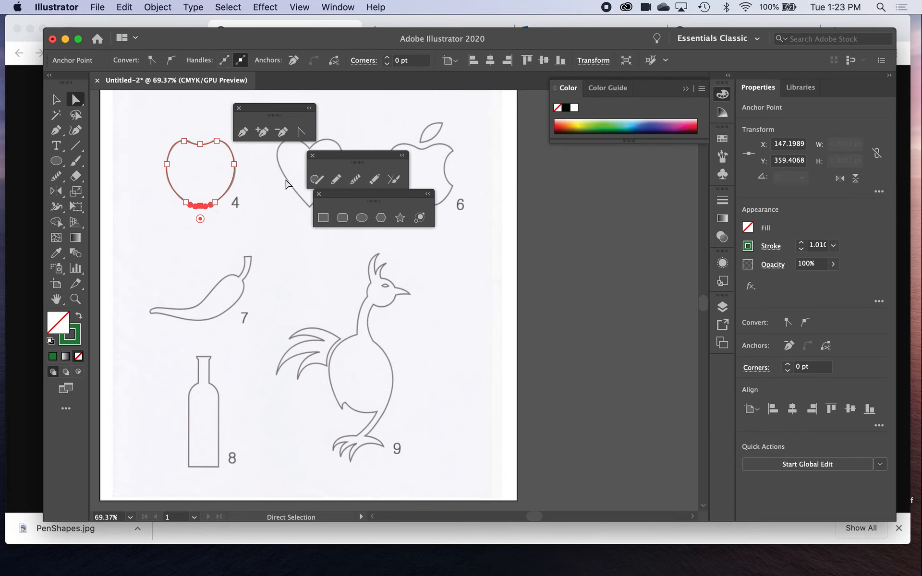
# - Clear the selection, move the floating pencil tools panel off the heart outline, and activate the Pen tool
pyautogui.click(290, 264)
pyautogui.moveTo(366, 168)
pyautogui.mouseDown()
pyautogui.moveTo(425, 269)
pyautogui.moveTo(488, 274)
pyautogui.moveTo(490, 224)
pyautogui.mouseUp()
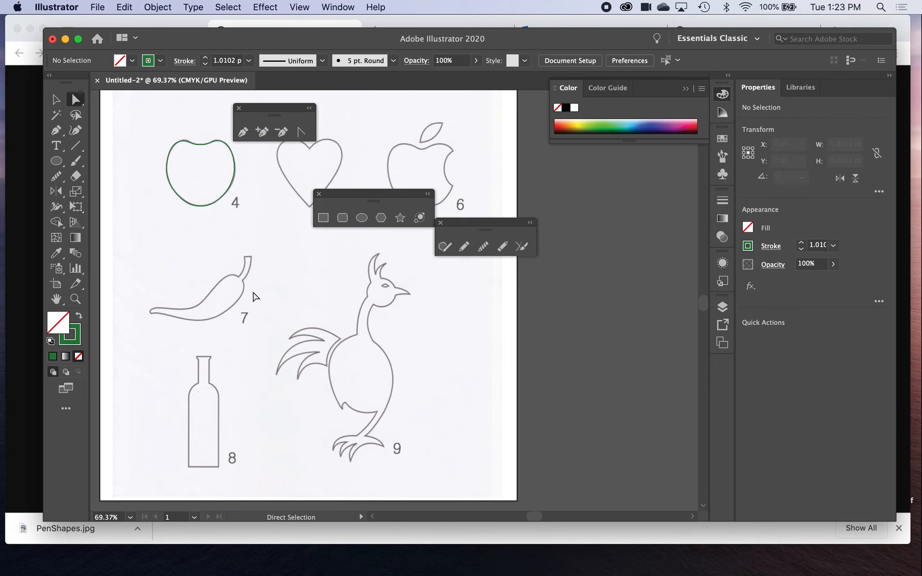
pyautogui.scroll(5, 270, 201)
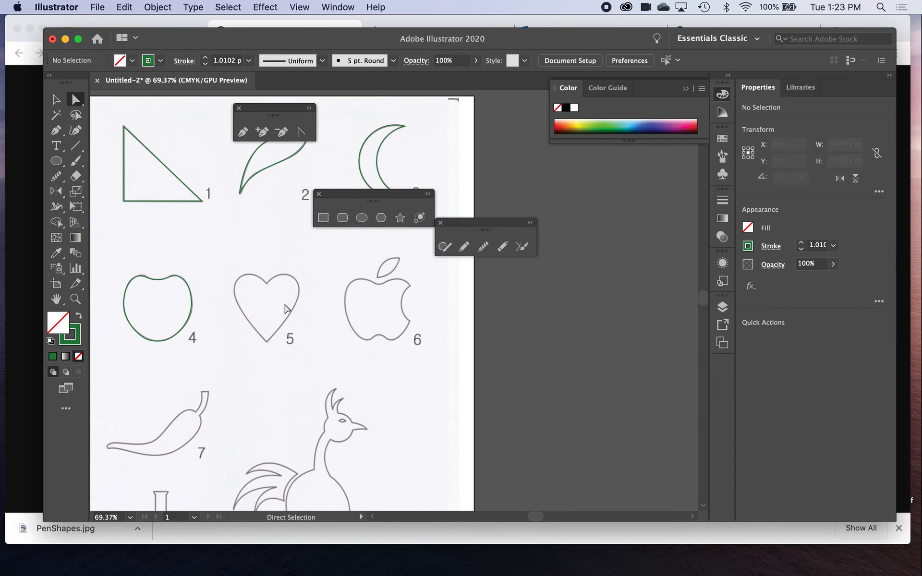
pyautogui.scroll(-2, 285, 308)
pyautogui.scroll(5, 284, 310)
pyautogui.scroll(4, 284, 308)
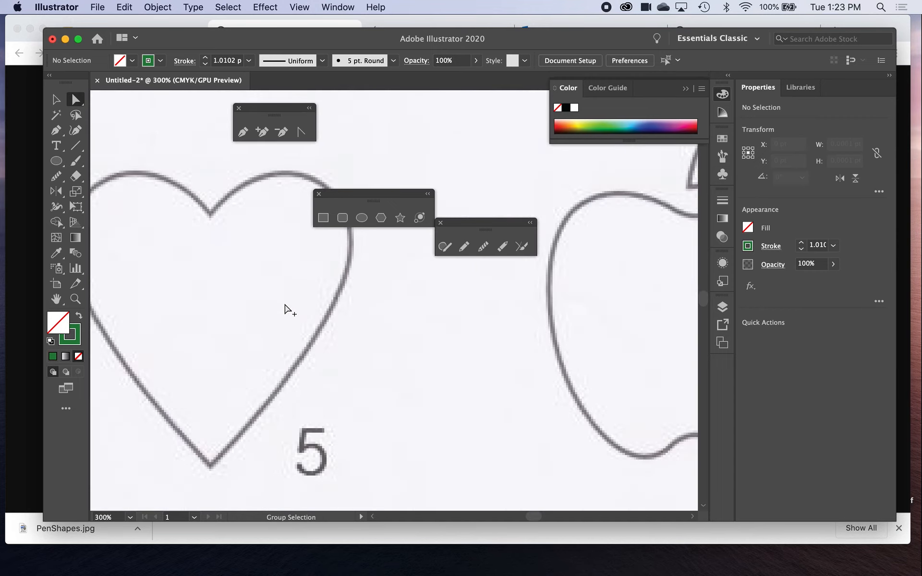
pyautogui.scroll(-1, 284, 308)
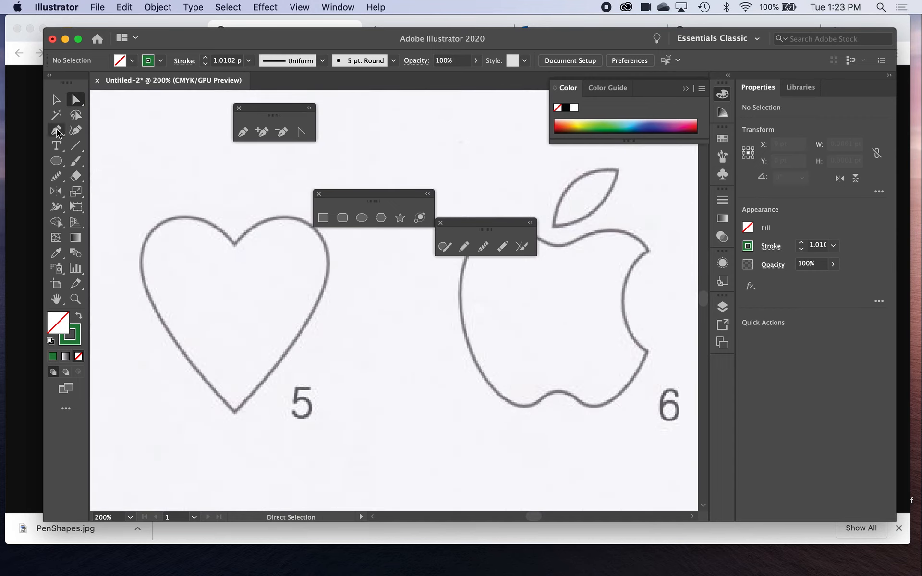
pyautogui.click(56, 131)
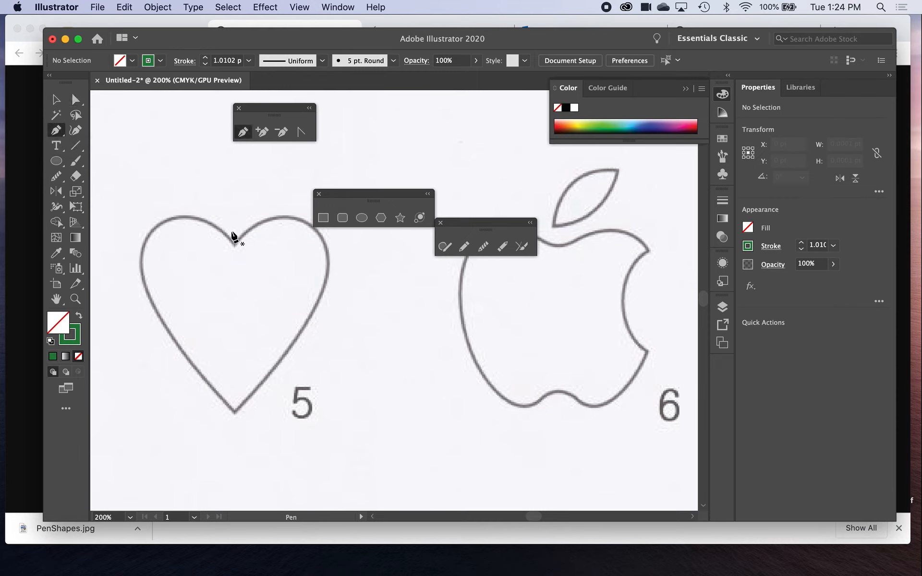
pyautogui.click(233, 410)
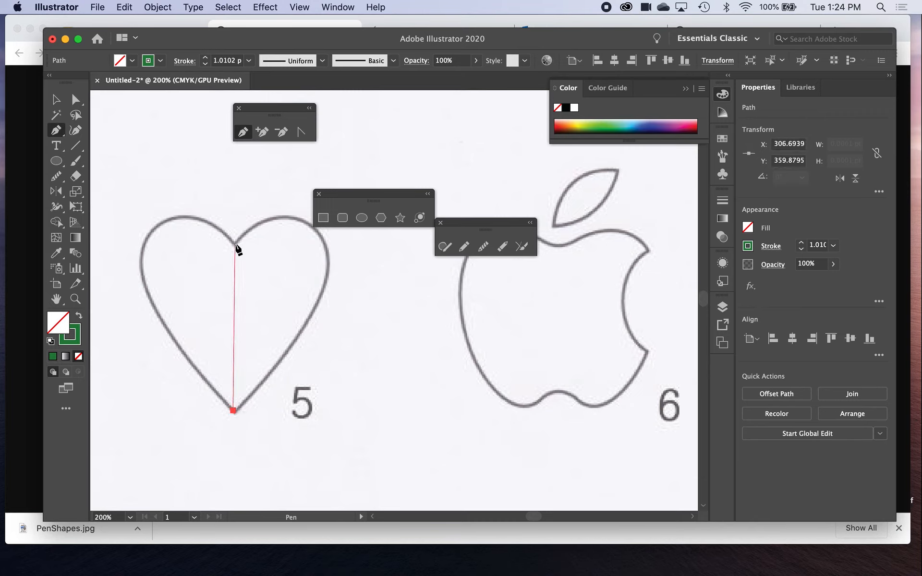
pyautogui.moveTo(234, 244); pyautogui.dragTo(353, 365)
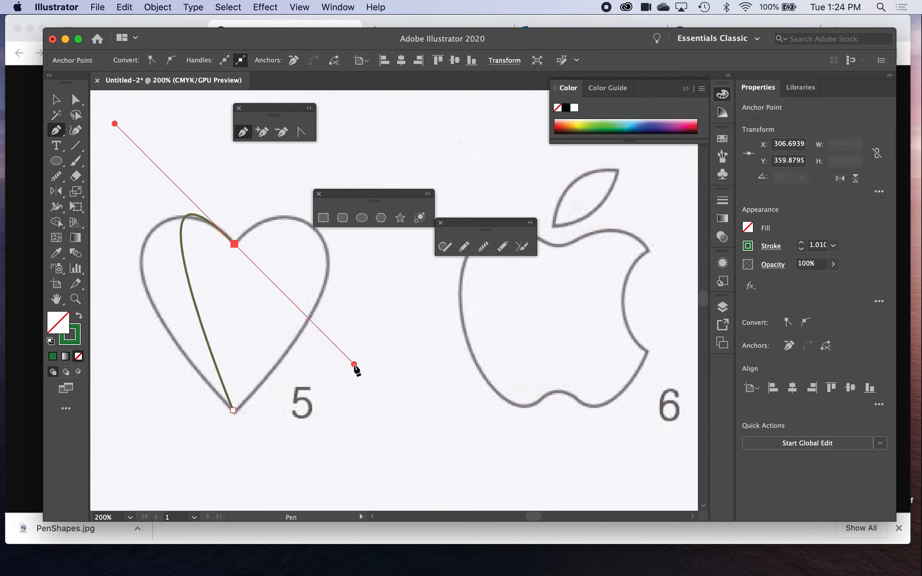
pyautogui.moveTo(268, 377); pyautogui.dragTo(394, 457)
pyautogui.press('super')
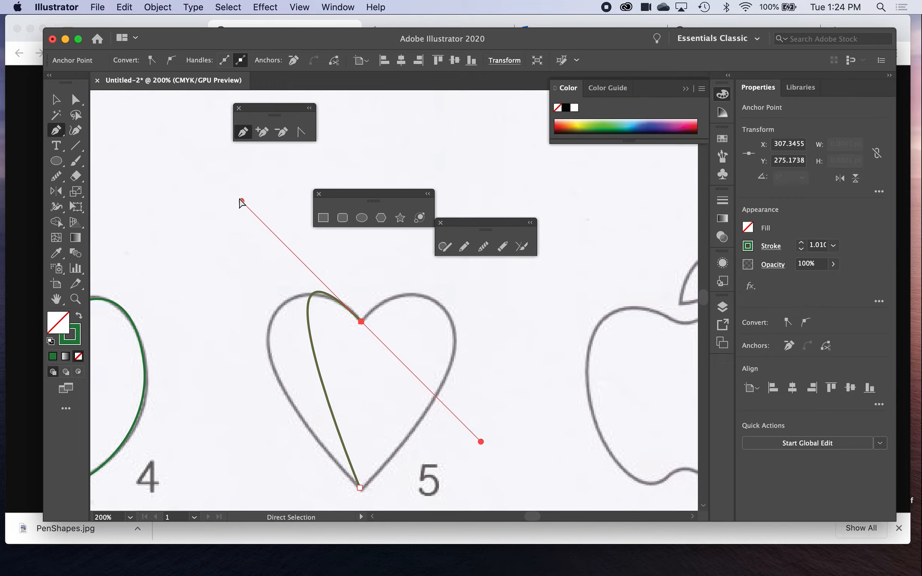
pyautogui.moveTo(241, 201); pyautogui.dragTo(207, 208)
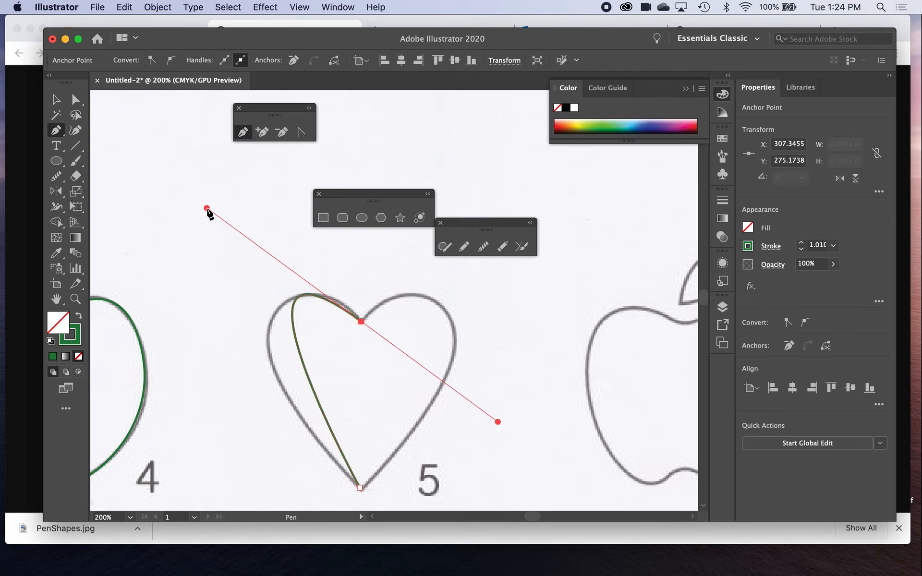
pyautogui.press('BackSpace')
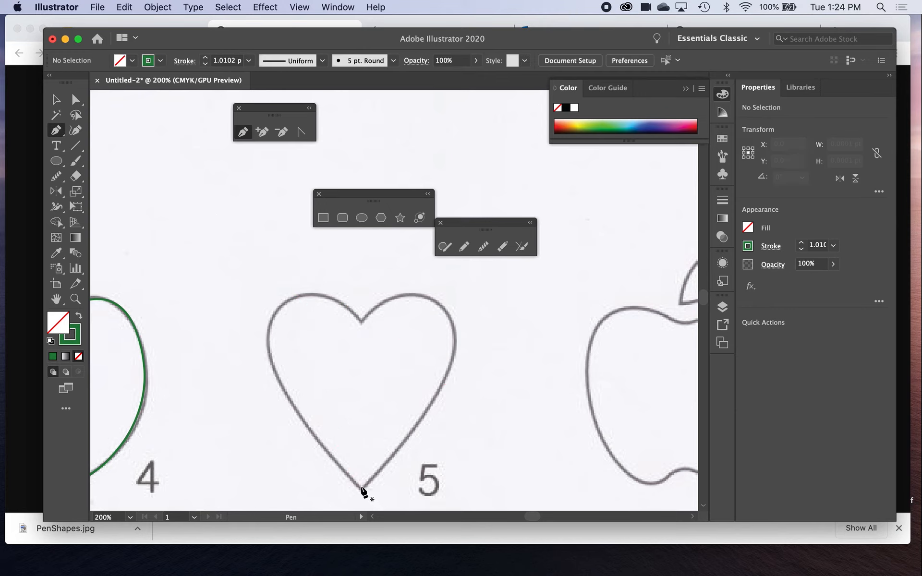
# - Trace the left half of heart 5 with one curve from its bottom tip to its top notch, adjusting the handles to fit the outline
pyautogui.moveTo(360, 488); pyautogui.dragTo(257, 374)
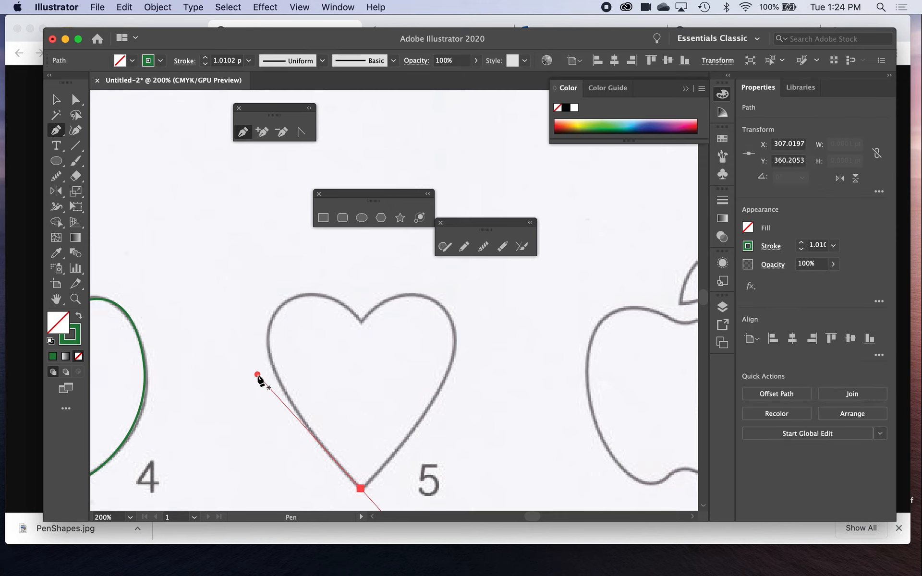
pyautogui.moveTo(360, 322)
pyautogui.mouseDown()
pyautogui.moveTo(381, 327)
pyautogui.moveTo(420, 377)
pyautogui.moveTo(435, 421)
pyautogui.moveTo(432, 407)
pyautogui.mouseUp()
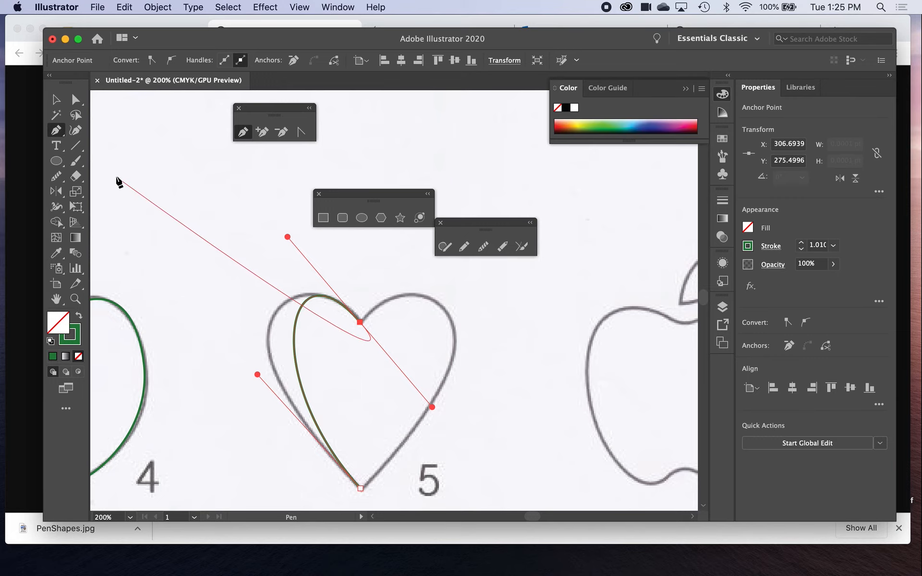
pyautogui.press('super')
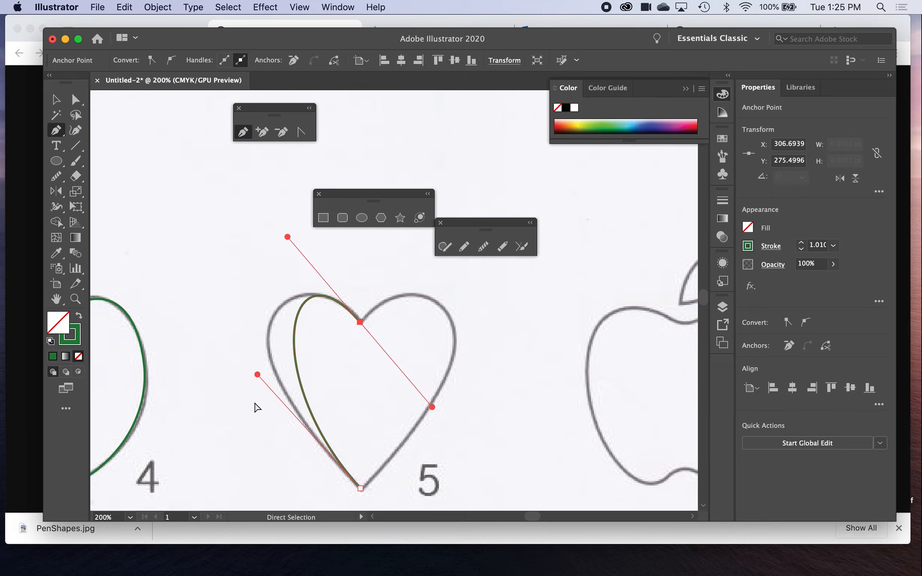
pyautogui.moveTo(258, 374); pyautogui.dragTo(197, 333)
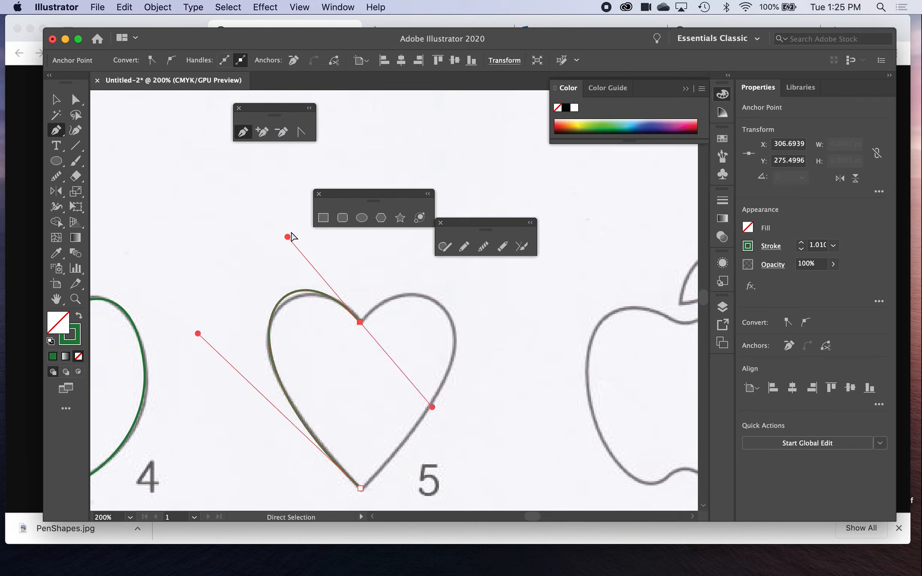
pyautogui.moveTo(287, 237); pyautogui.dragTo(294, 249)
pyautogui.moveTo(198, 333); pyautogui.dragTo(191, 331)
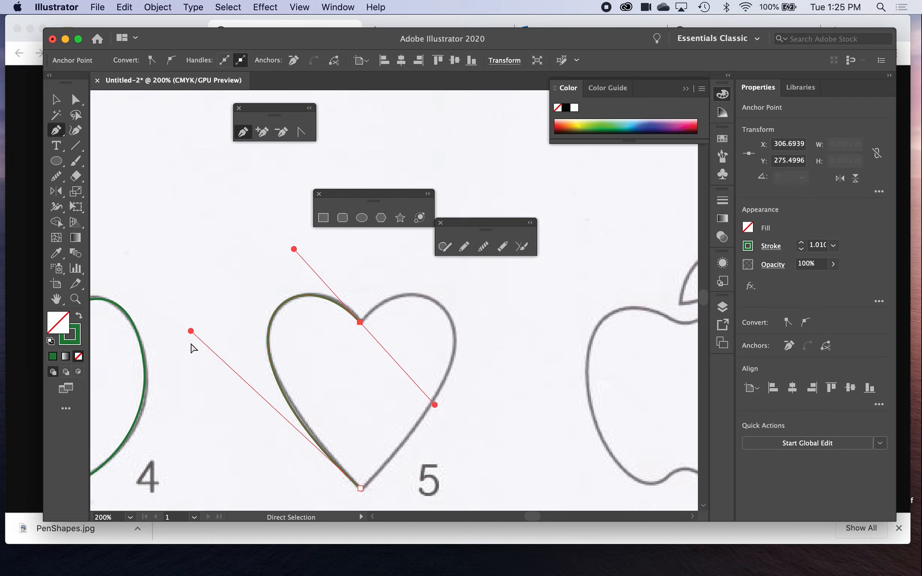
pyautogui.moveTo(191, 332); pyautogui.dragTo(194, 325)
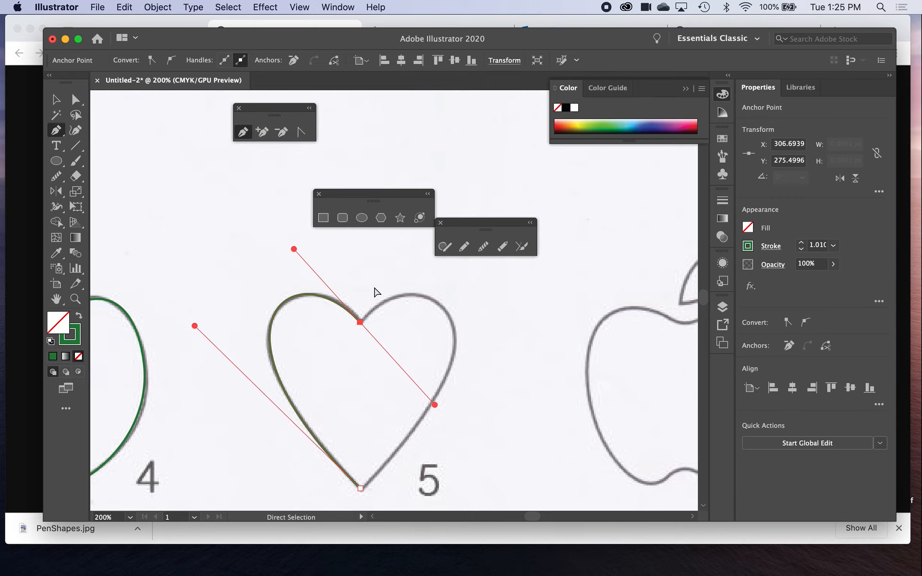
# - Try to center-align the half heart's top and bottom end points horizontally, and return the path to its traced position
pyautogui.moveTo(374, 291); pyautogui.dragTo(348, 335)
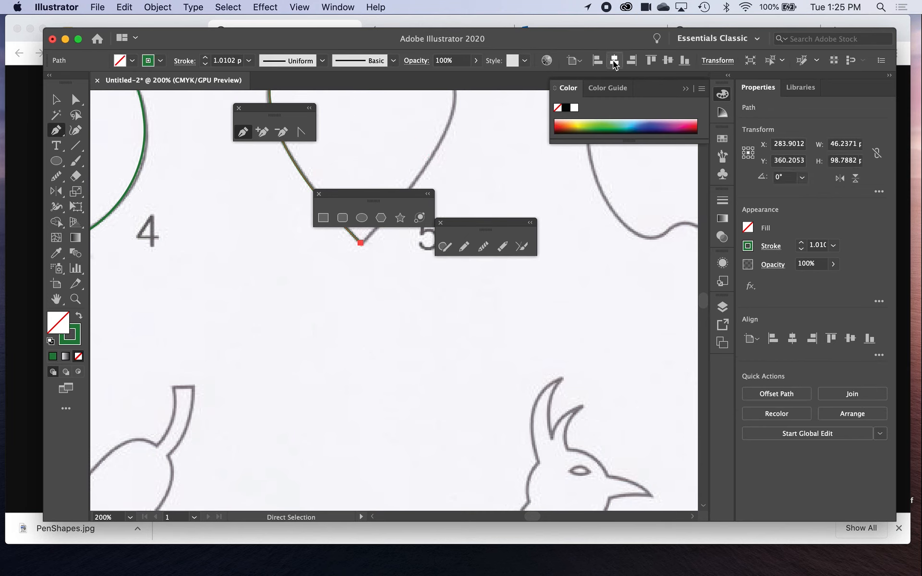
pyautogui.click(614, 61)
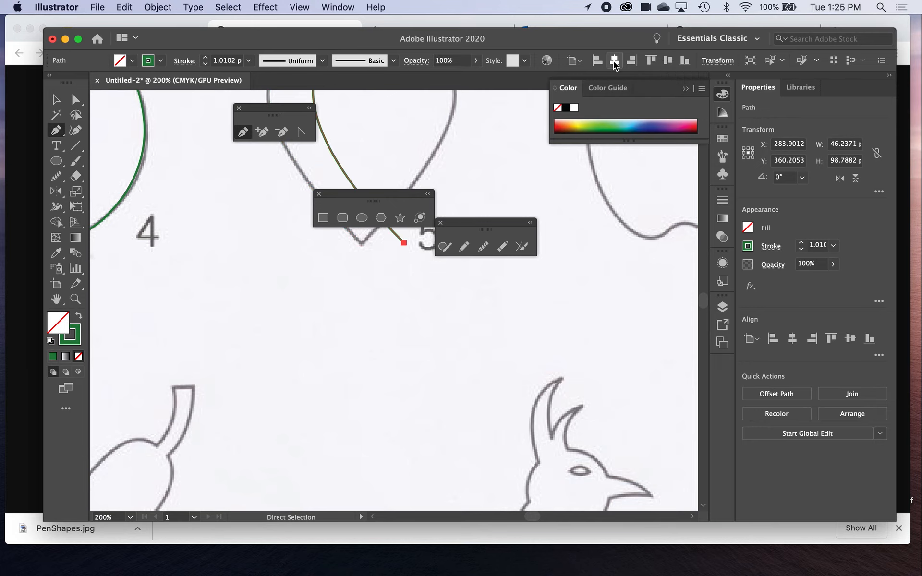
pyautogui.press('super+z')
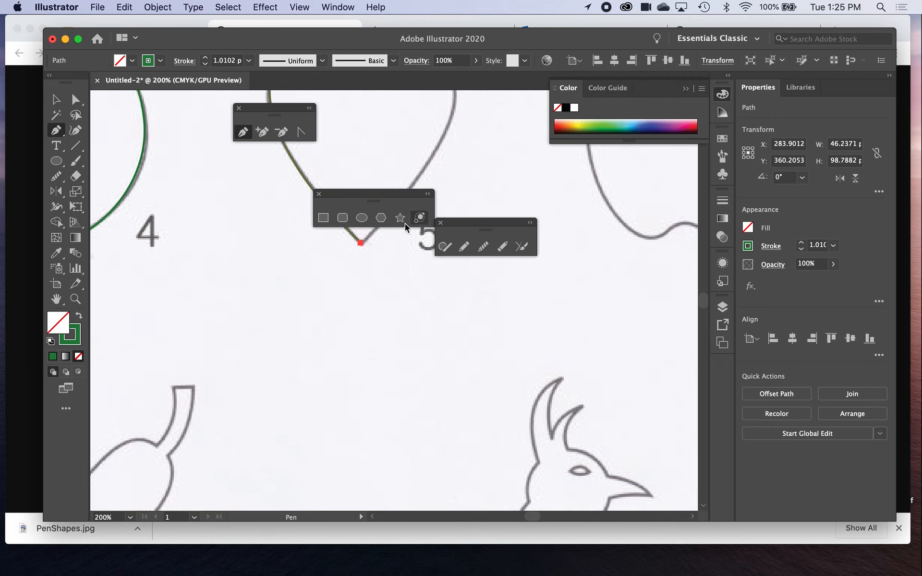
pyautogui.scroll(5, 338, 305)
pyautogui.hscroll(2, 338, 305)
pyautogui.scroll(2, 338, 305)
pyautogui.hscroll(3, 338, 305)
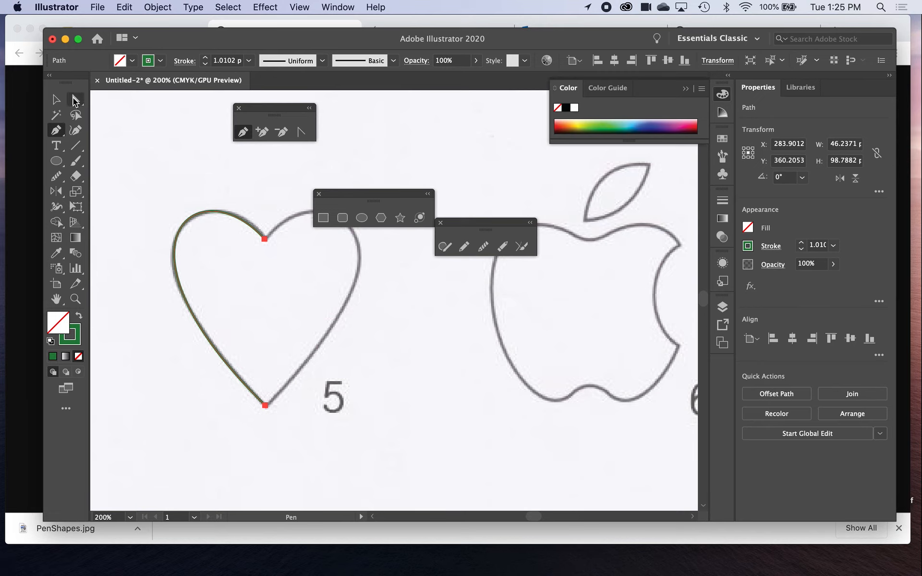
pyautogui.click(75, 99)
pyautogui.moveTo(271, 212); pyautogui.dragTo(257, 438)
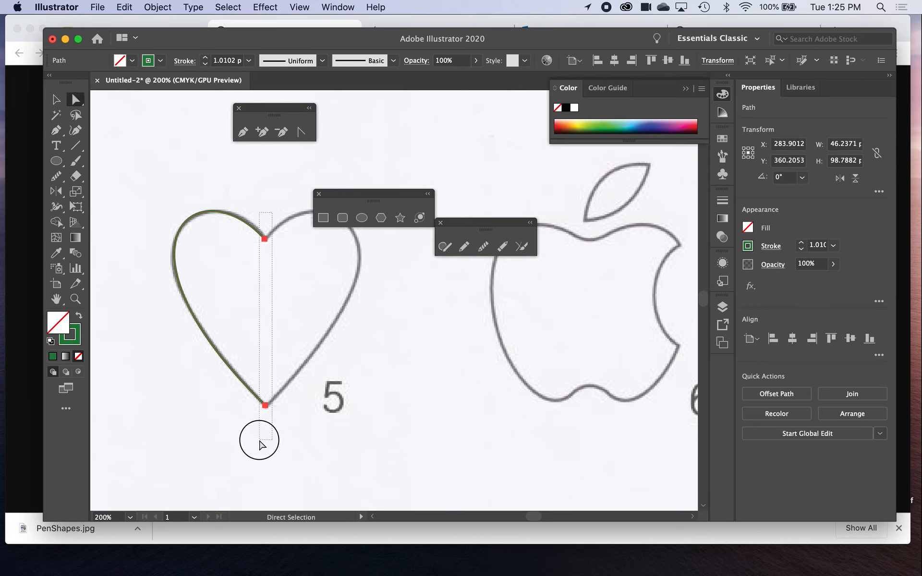
pyautogui.click(613, 67)
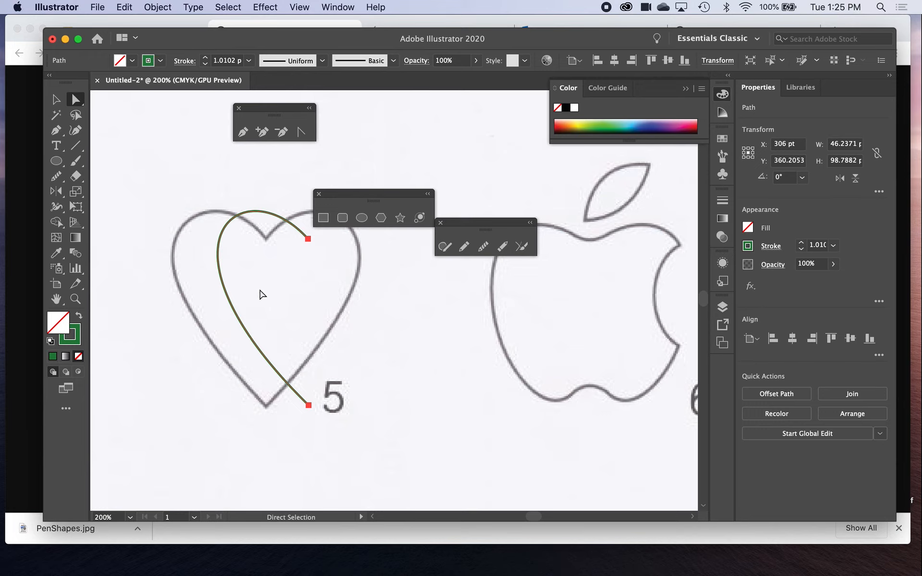
pyautogui.moveTo(264, 217); pyautogui.dragTo(220, 216)
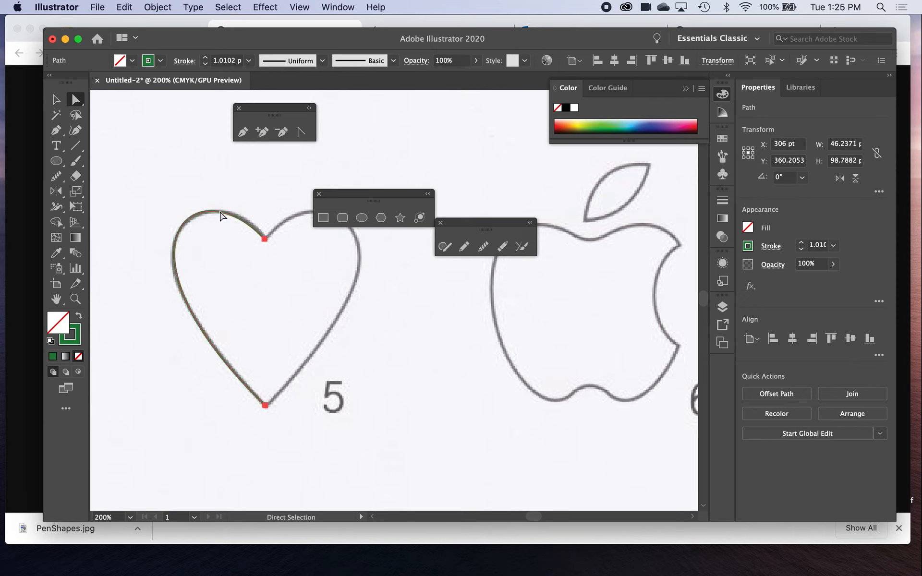
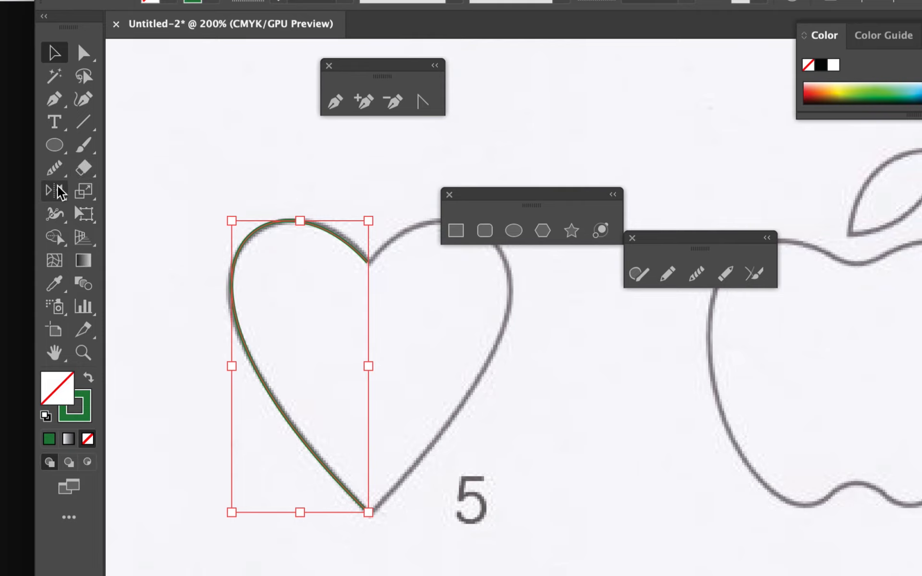
# - Try to reflect the half heart freehand about its top notch, and undo the reflection
pyautogui.click(60, 191)
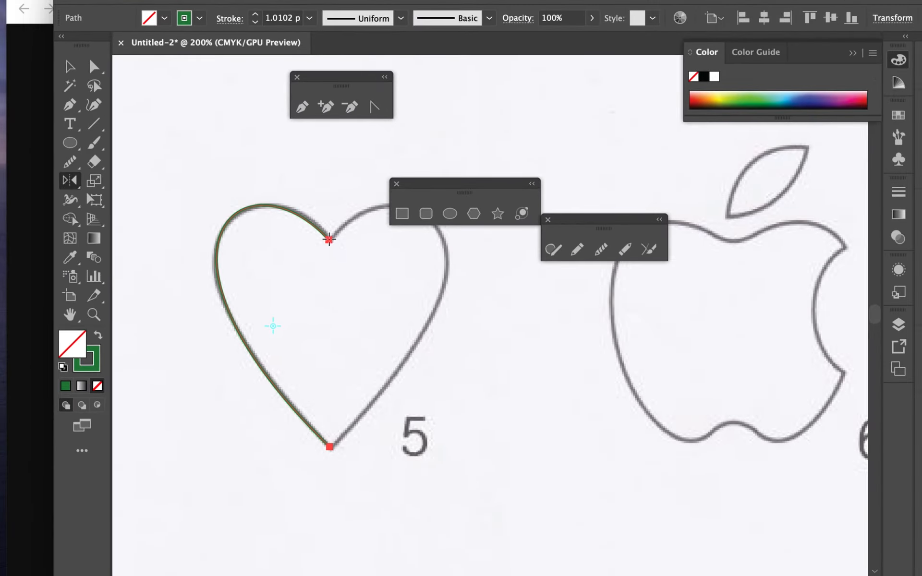
pyautogui.click(329, 239)
pyautogui.moveTo(469, 350); pyautogui.dragTo(468, 414)
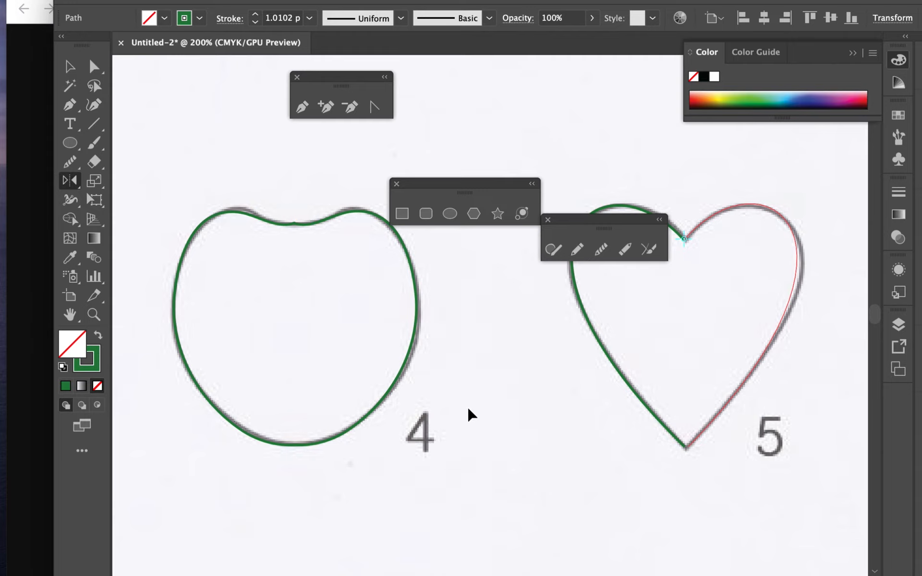
pyautogui.moveTo(471, 415); pyautogui.dragTo(472, 411)
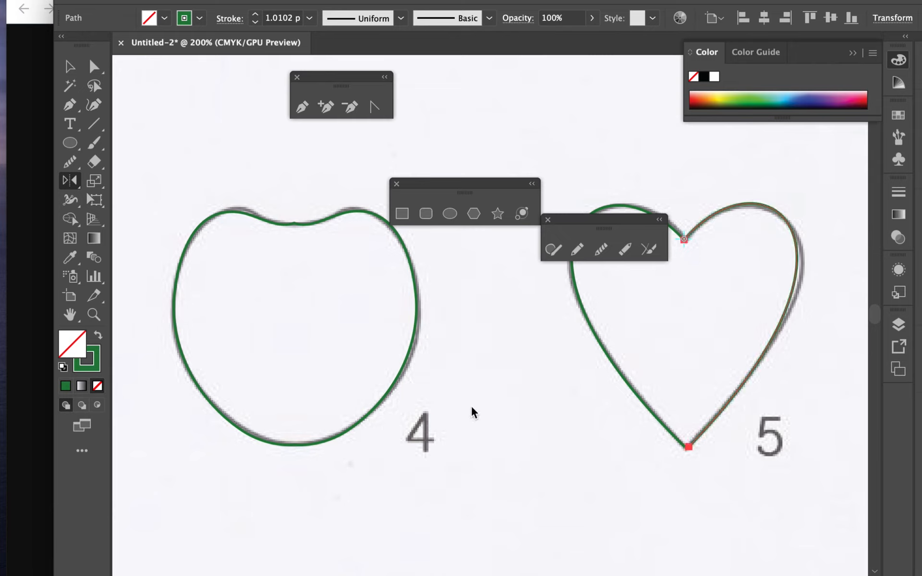
pyautogui.hotkey('ctrl', 'z')
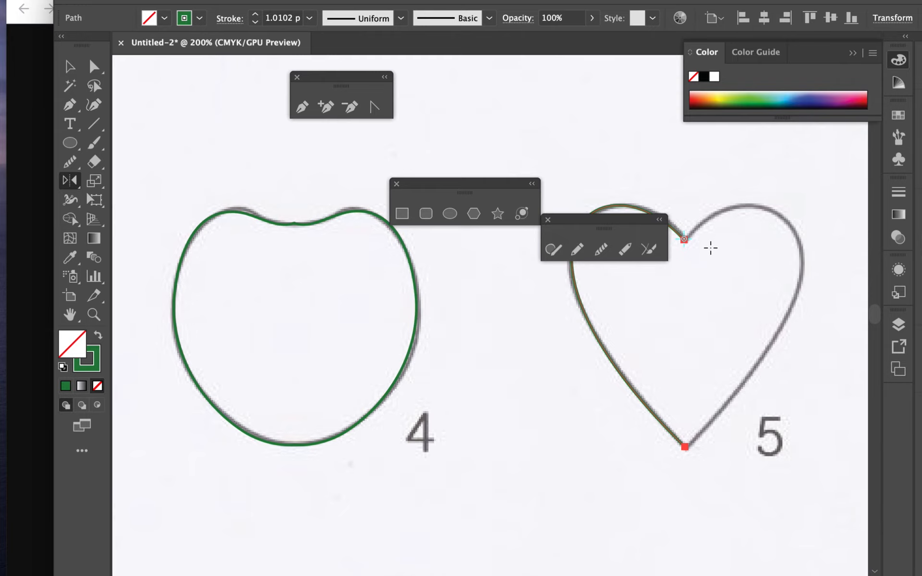
# - Move the floating shape tools and pencil tools panels off the heart 5 outline
pyautogui.moveTo(695, 276); pyautogui.dragTo(430, 301)
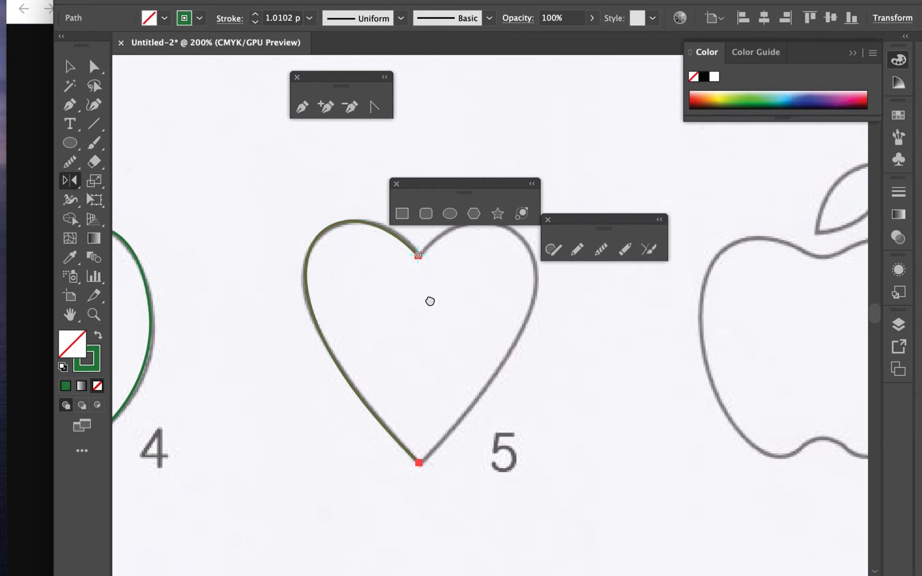
pyautogui.moveTo(439, 191); pyautogui.dragTo(458, 86)
pyautogui.moveTo(603, 226); pyautogui.dragTo(624, 74)
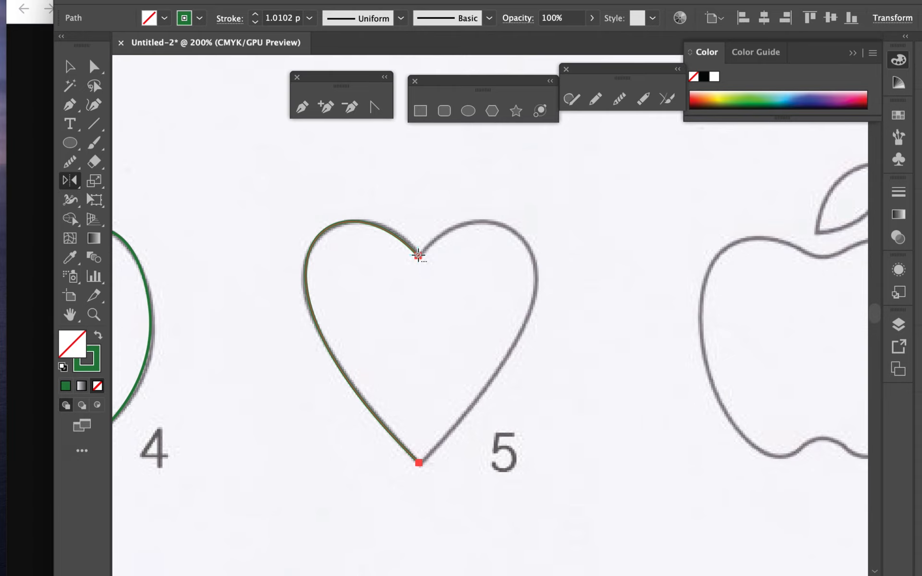
# - Reflect a copy of the left half heart across the vertical axis, using its top notch anchor as the reflection point
pyautogui.keyDown('alt'); pyautogui.click(418, 256); pyautogui.keyUp('alt')
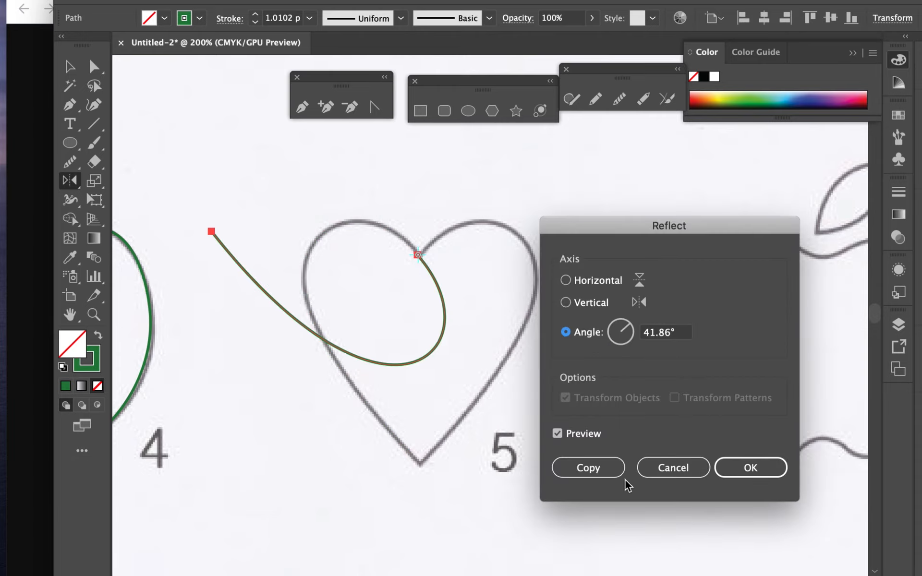
pyautogui.click(565, 303)
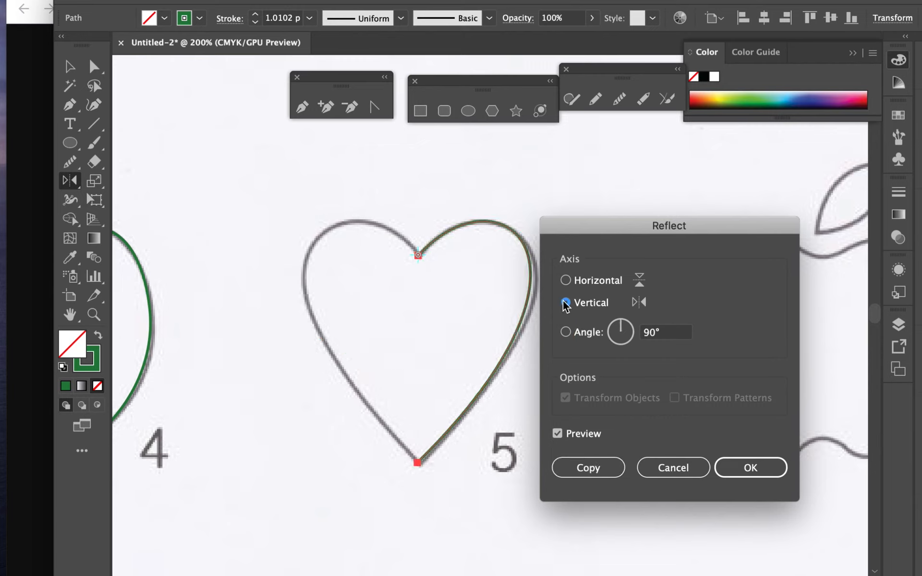
pyautogui.click(588, 468)
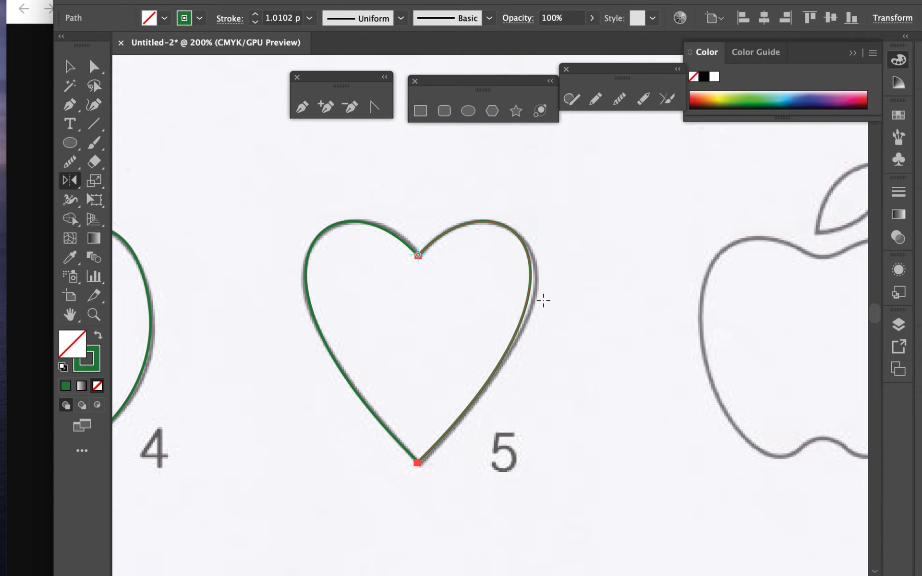
# - Select the overlapping end points at the heart's top notch with the Direct Selection tool and average them on both axes
pyautogui.click(94, 67)
pyautogui.click(404, 202)
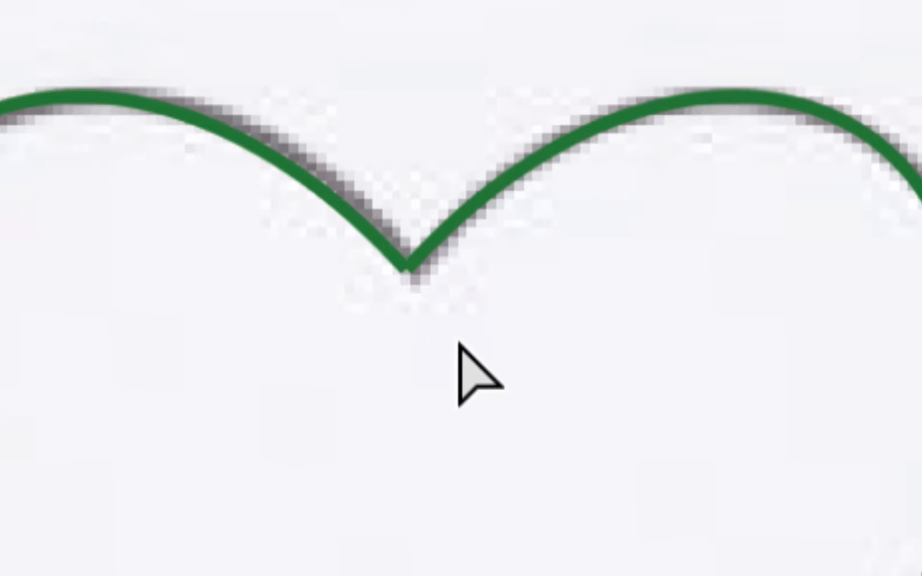
pyautogui.moveTo(459, 341); pyautogui.dragTo(360, 235)
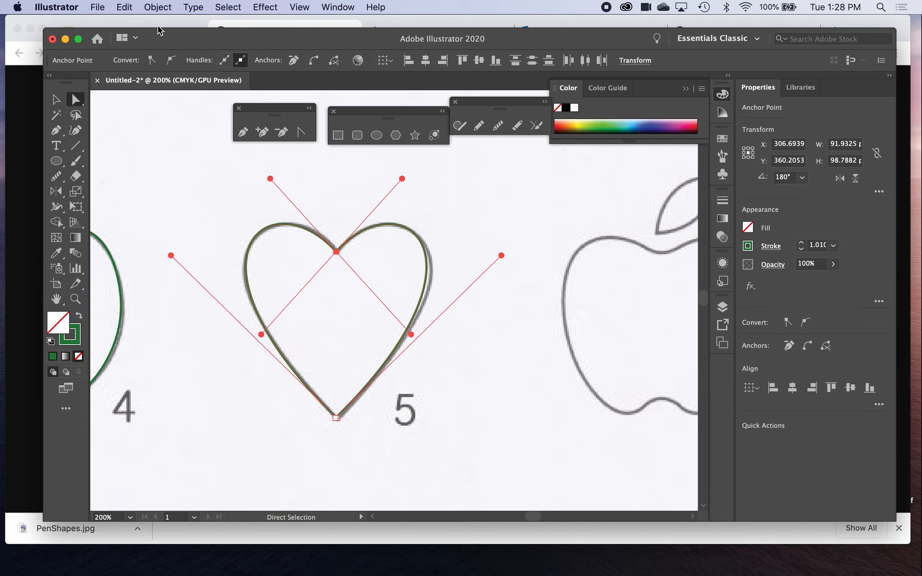
pyautogui.click(154, 7)
pyautogui.moveTo(232, 294)
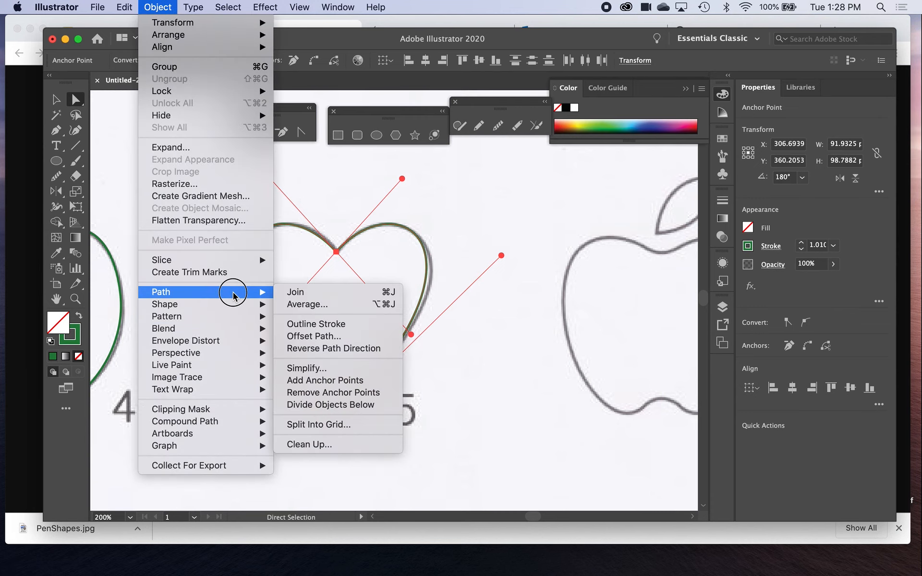
pyautogui.click(307, 304)
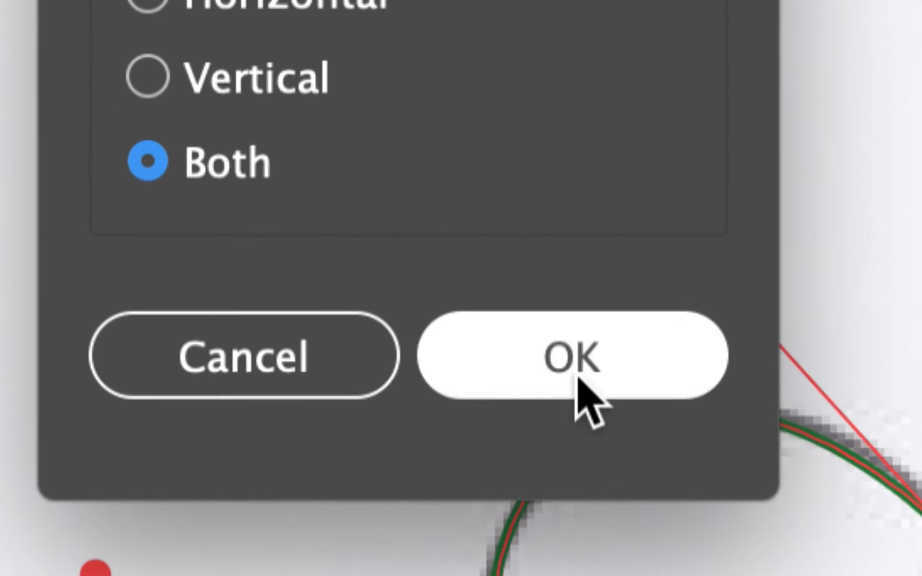
pyautogui.click(578, 378)
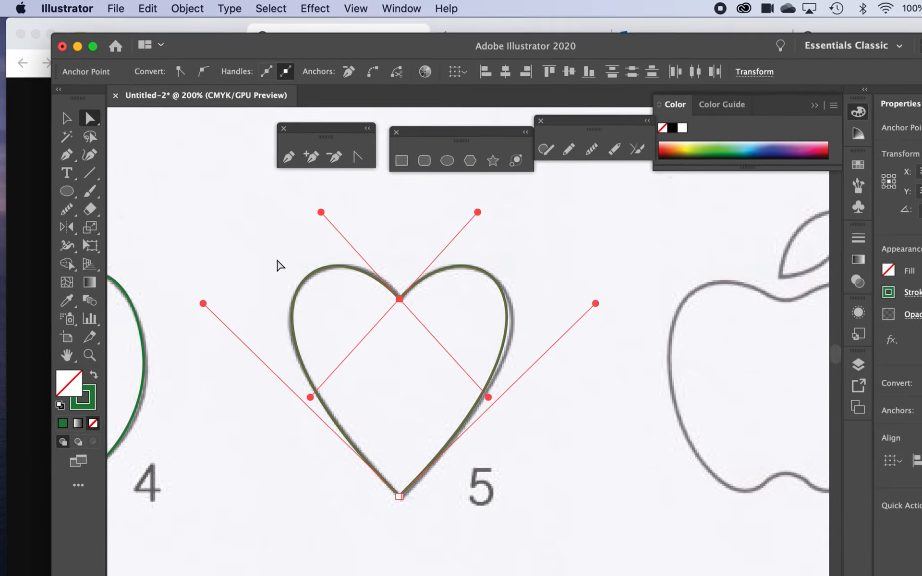
# - Join the two averaged end points at the heart's top notch
pyautogui.click(183, 8)
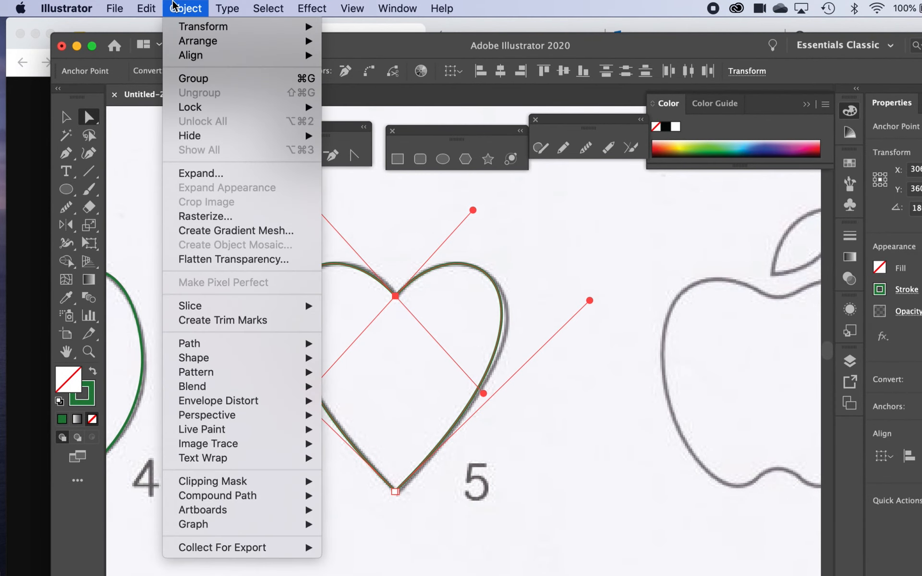
pyautogui.moveTo(258, 361)
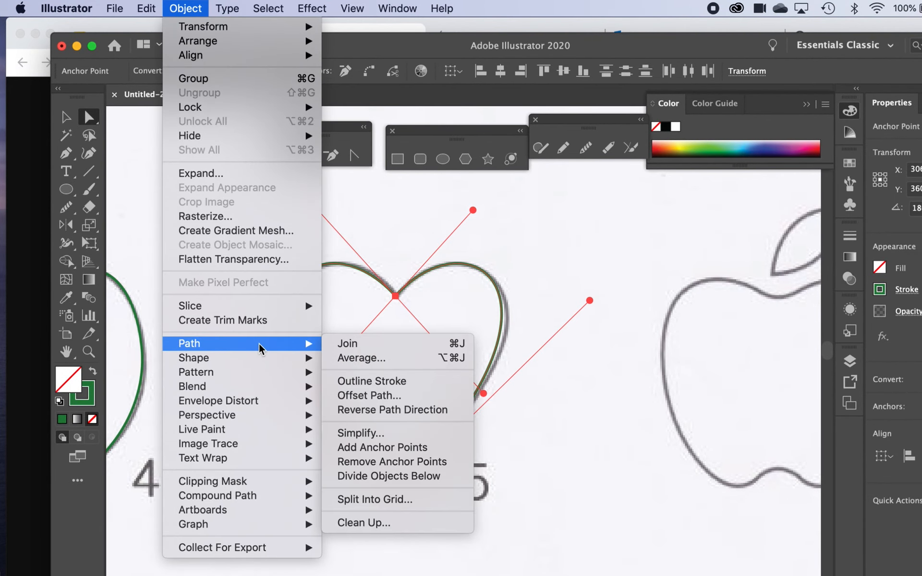
pyautogui.click(345, 346)
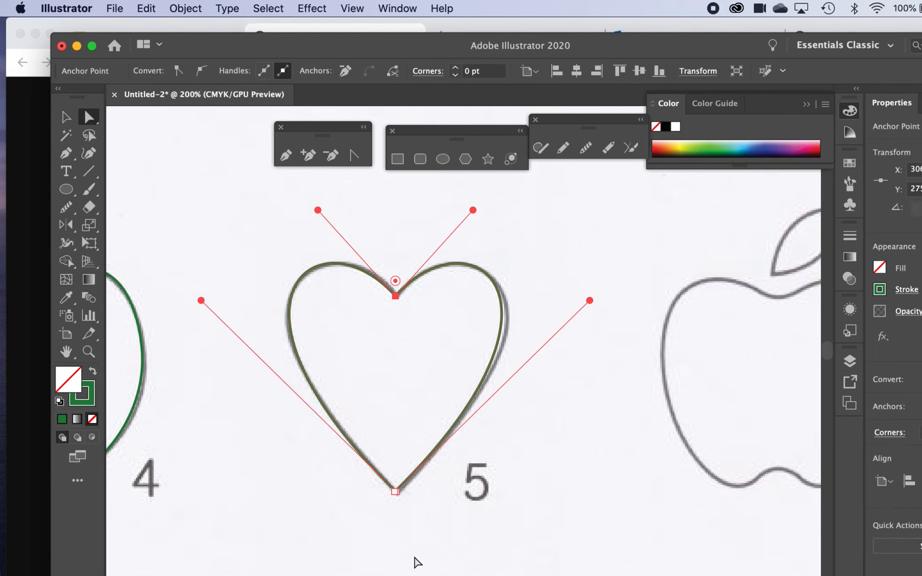
# - Select the two end points at the heart's bottom tip, center-align them horizontally, and join them
pyautogui.moveTo(410, 512); pyautogui.dragTo(378, 484)
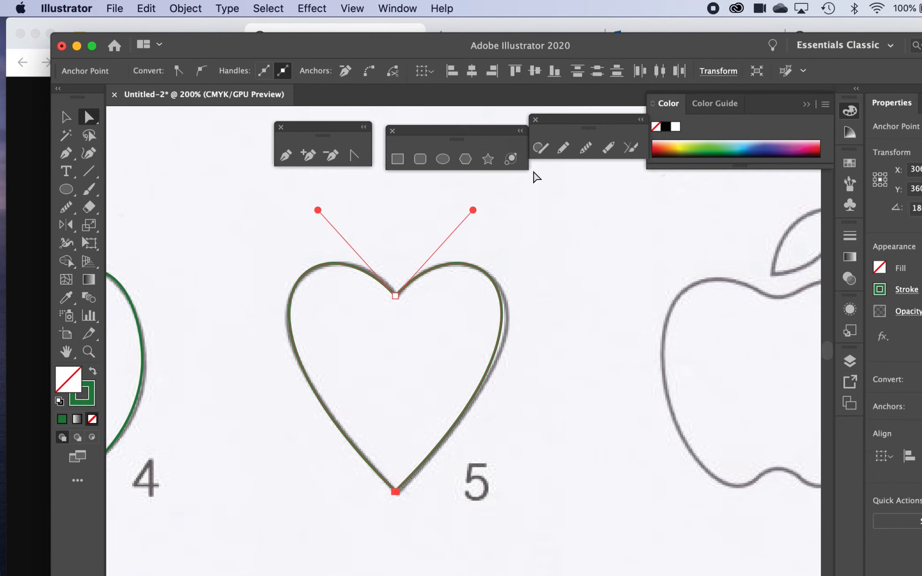
pyautogui.click(471, 72)
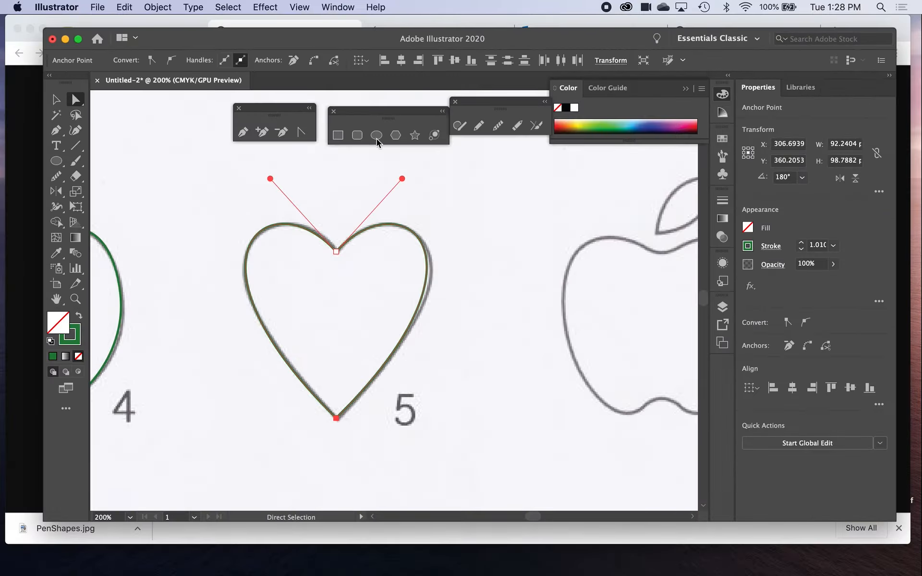
pyautogui.press('super+a')
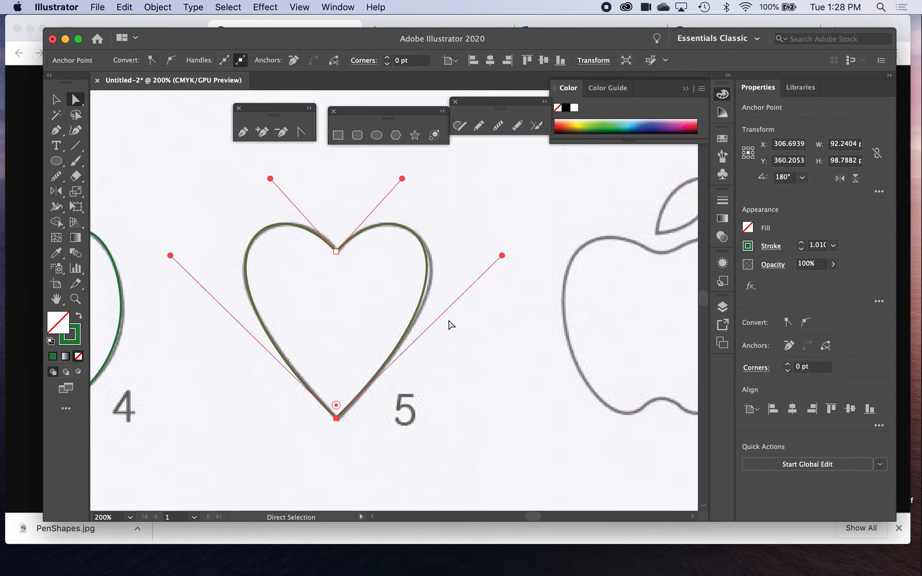
# - Inspect the joined anchors at the heart's top notch and bottom tip, and clear the selection
pyautogui.click(456, 398)
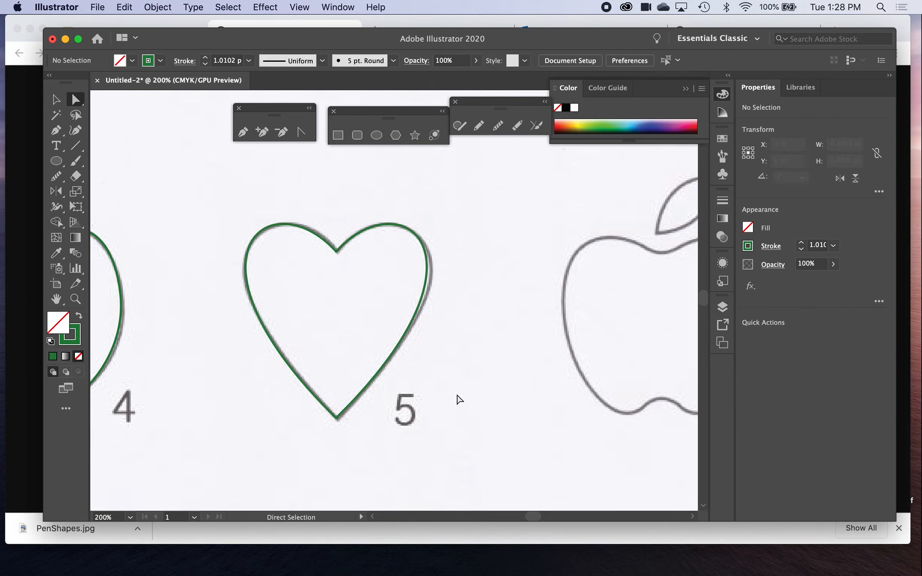
pyautogui.click(336, 251)
pyautogui.click(336, 416)
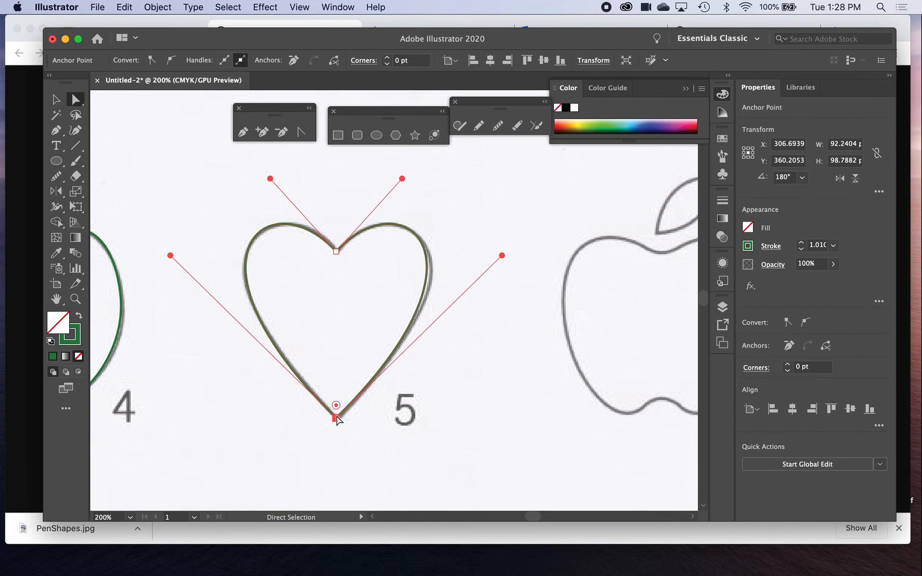
pyautogui.click(331, 475)
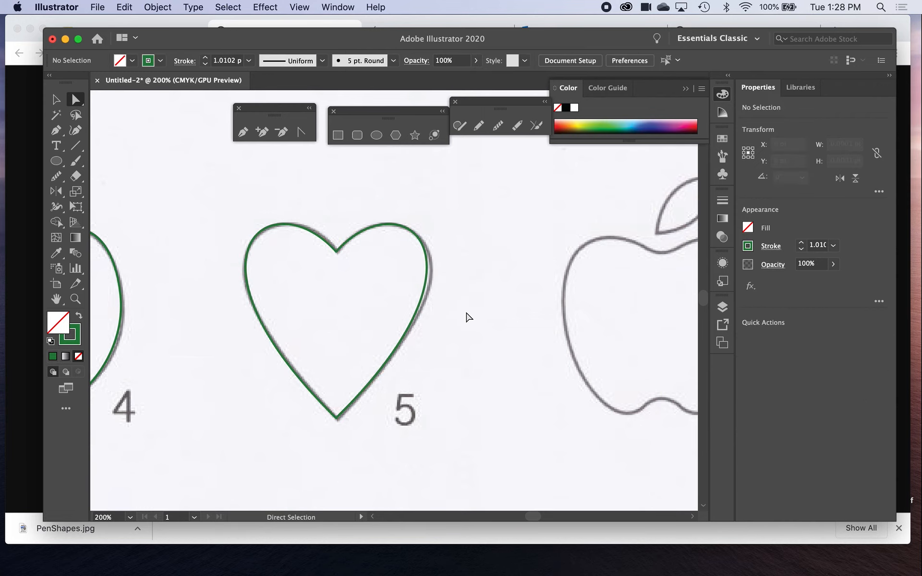
# - Trace apple 6 with the Pencil tool from its top dip around the left side and base to the bite's lower corner
pyautogui.hscroll(10, 469, 317)
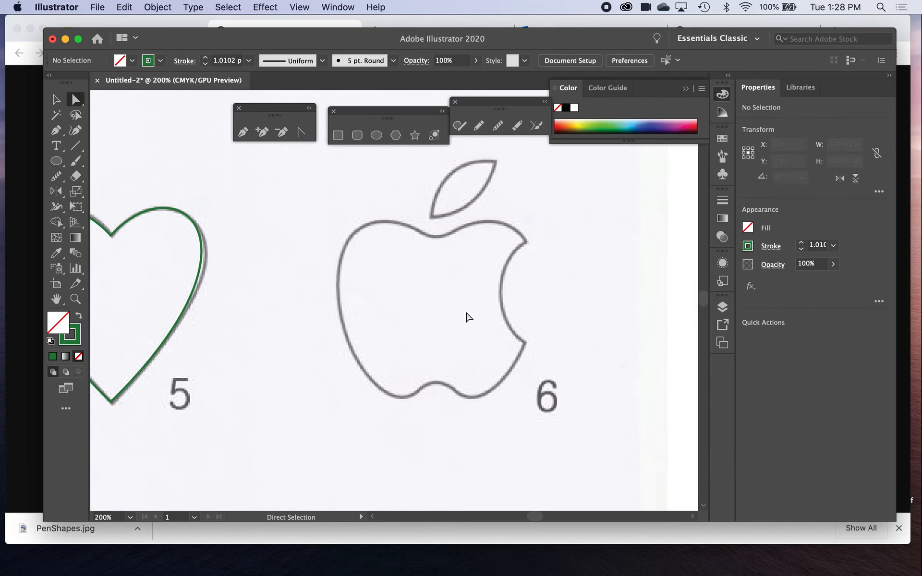
pyautogui.click(479, 125)
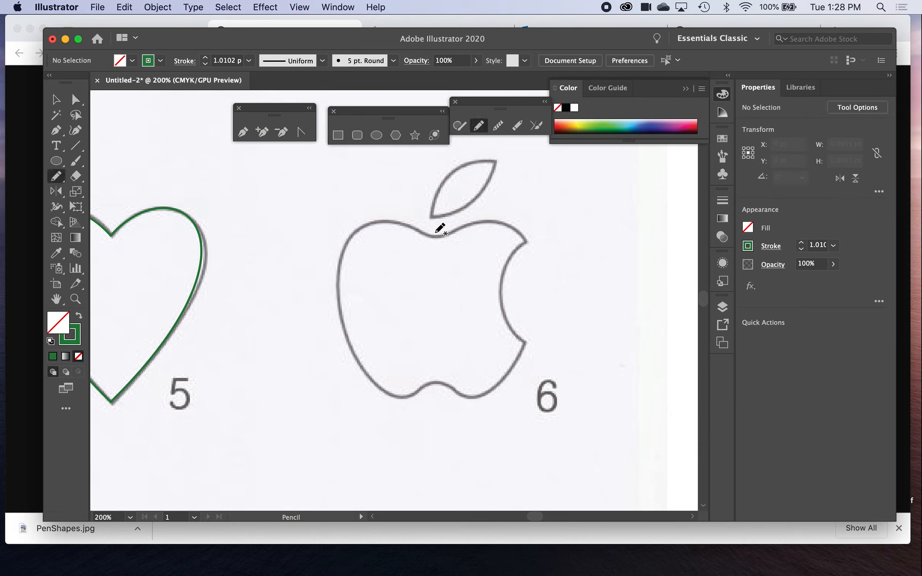
pyautogui.moveTo(435, 236)
pyautogui.mouseDown()
pyautogui.moveTo(374, 224)
pyautogui.moveTo(346, 253)
pyautogui.moveTo(350, 313)
pyautogui.moveTo(381, 376)
pyautogui.moveTo(412, 391)
pyautogui.moveTo(431, 379)
pyautogui.moveTo(481, 382)
pyautogui.moveTo(510, 366)
pyautogui.moveTo(523, 343)
pyautogui.mouseUp()
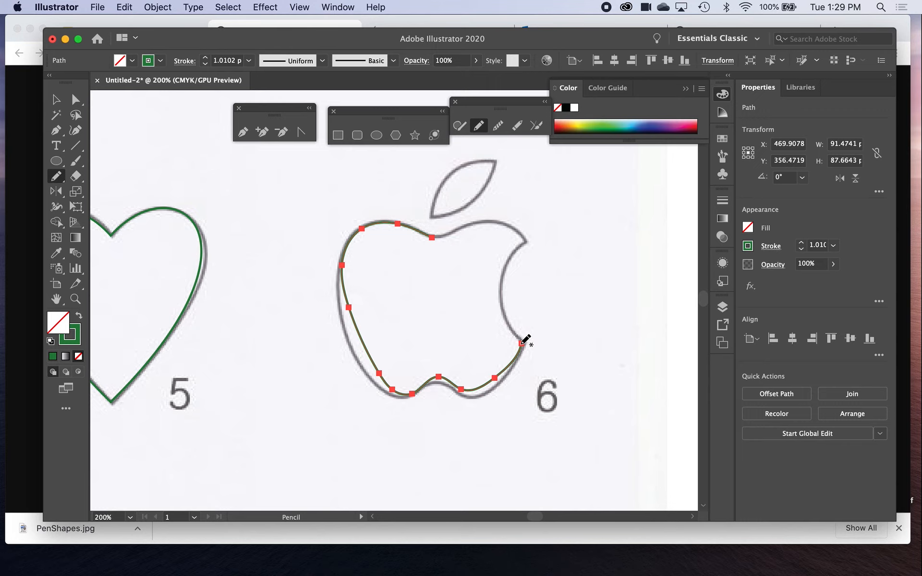
# - Erase the apple path back to its upper-left shoulder with the Path Eraser, and redraw the left side down to the base in Pencil
pyautogui.click(518, 126)
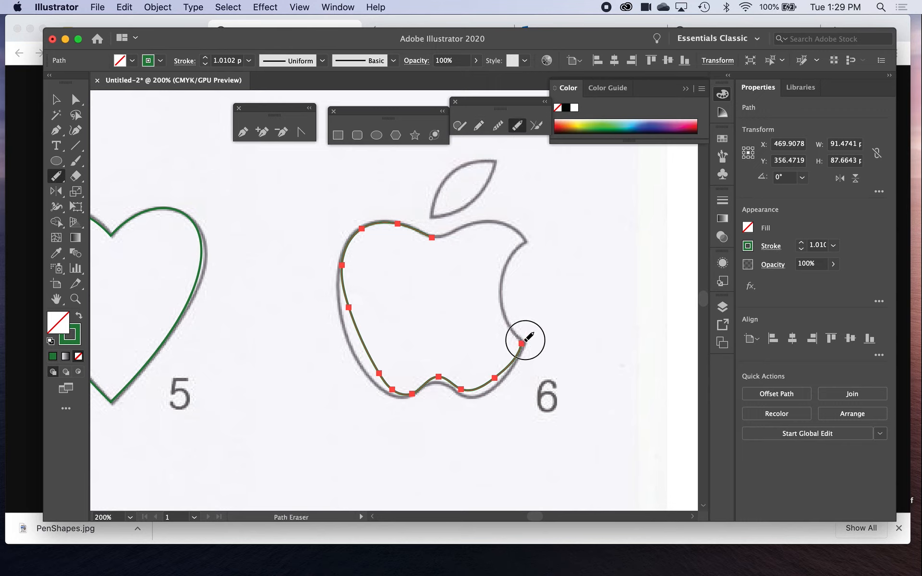
pyautogui.moveTo(525, 340)
pyautogui.mouseDown()
pyautogui.moveTo(468, 376)
pyautogui.moveTo(324, 273)
pyautogui.moveTo(343, 269)
pyautogui.moveTo(365, 220)
pyautogui.mouseUp()
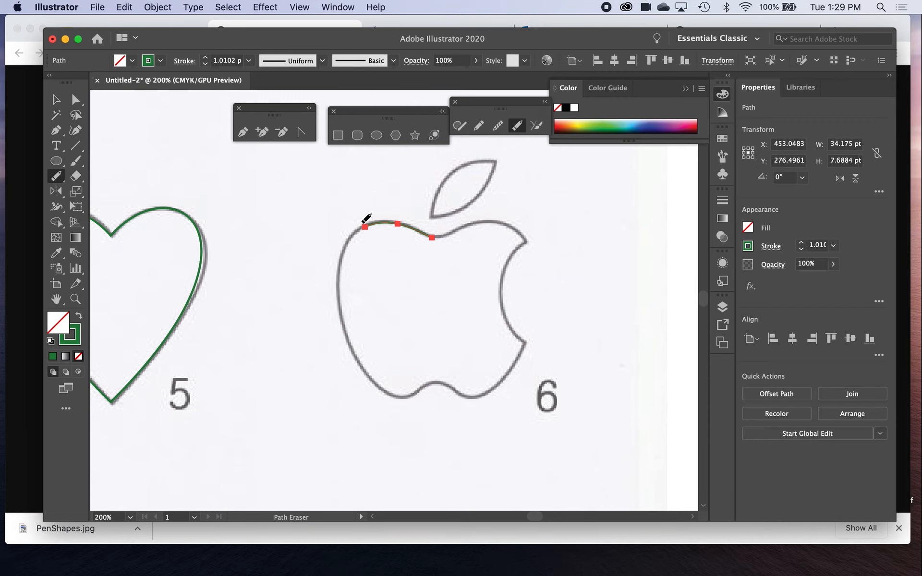
pyautogui.click(478, 126)
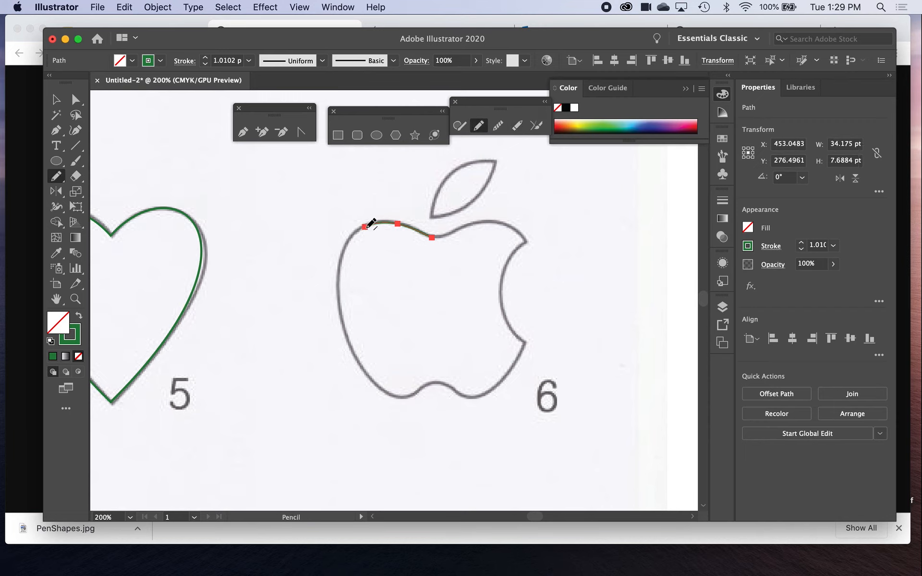
pyautogui.moveTo(367, 227)
pyautogui.mouseDown()
pyautogui.moveTo(339, 265)
pyautogui.moveTo(337, 315)
pyautogui.moveTo(356, 367)
pyautogui.moveTo(390, 395)
pyautogui.mouseUp()
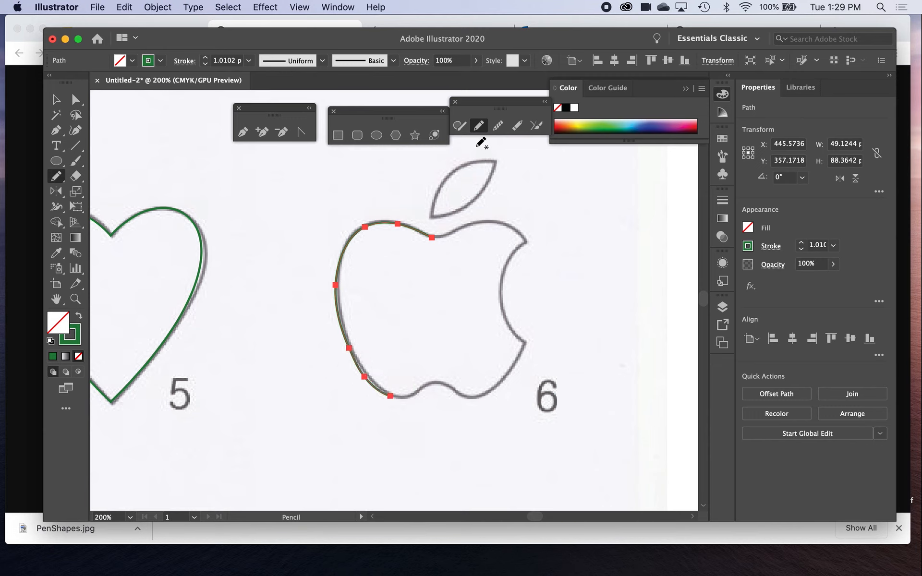
# - Review and accept the Pencil tool options, and extend the apple path along the base to the bite's lower corner
pyautogui.doubleClick(477, 126)
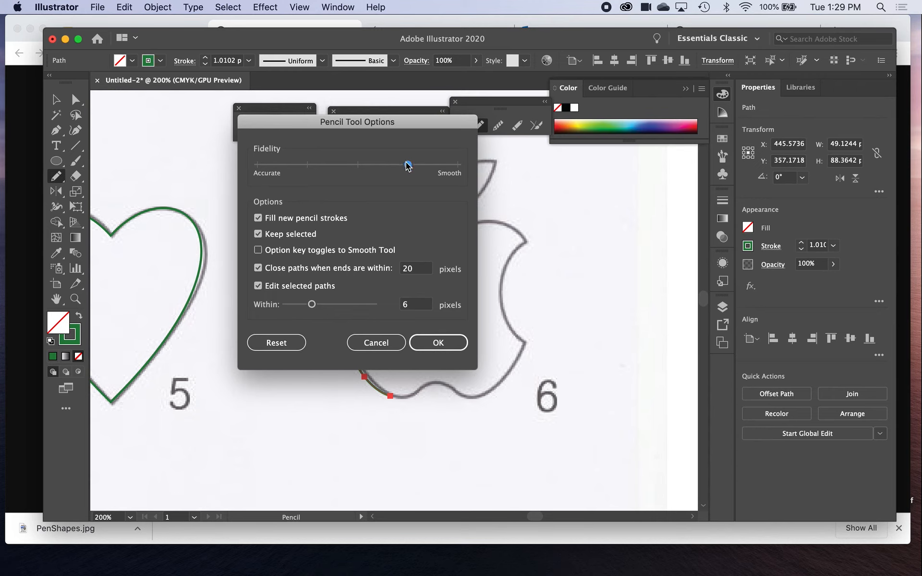
pyautogui.click(446, 342)
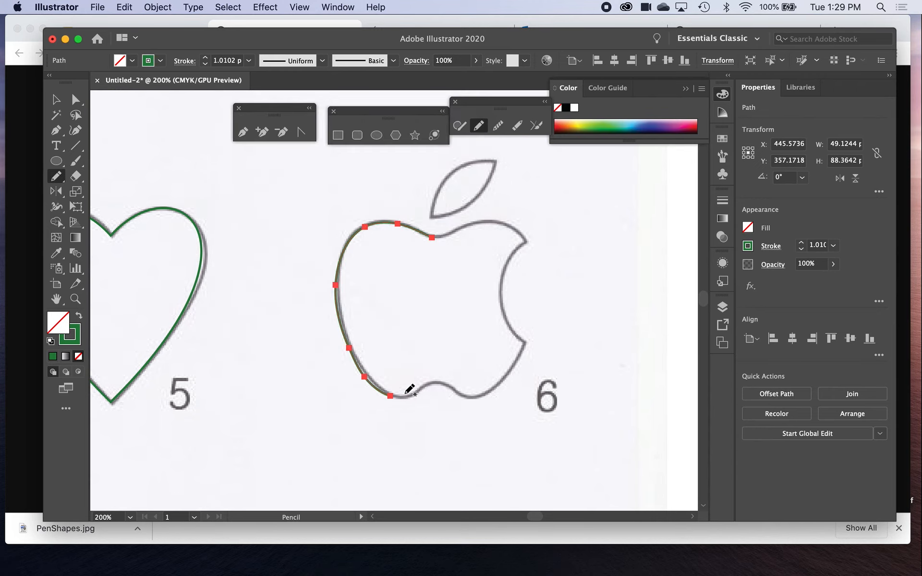
pyautogui.moveTo(391, 397)
pyautogui.mouseDown()
pyautogui.moveTo(438, 382)
pyautogui.moveTo(477, 393)
pyautogui.moveTo(523, 344)
pyautogui.mouseUp()
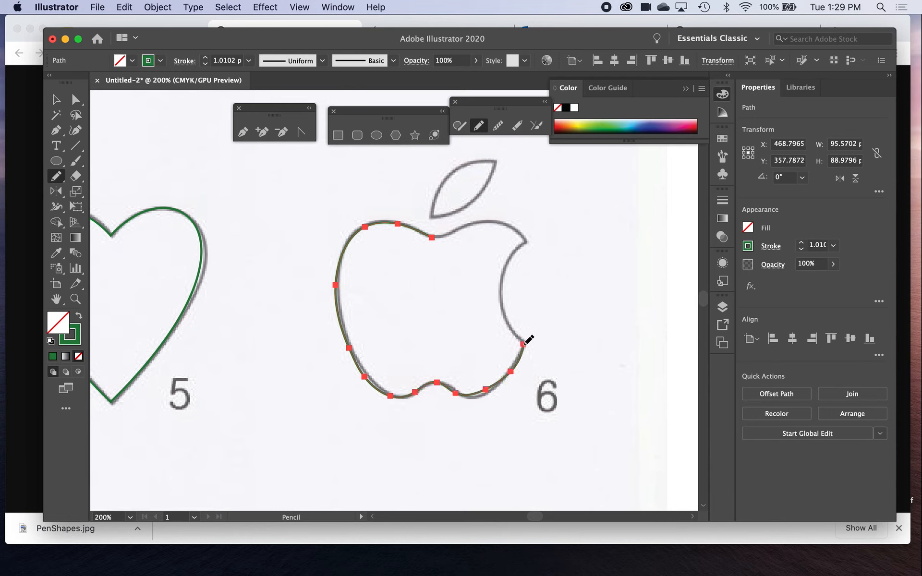
# - Smooth the apple path along its base and lower left side with the Smooth tool
pyautogui.click(498, 126)
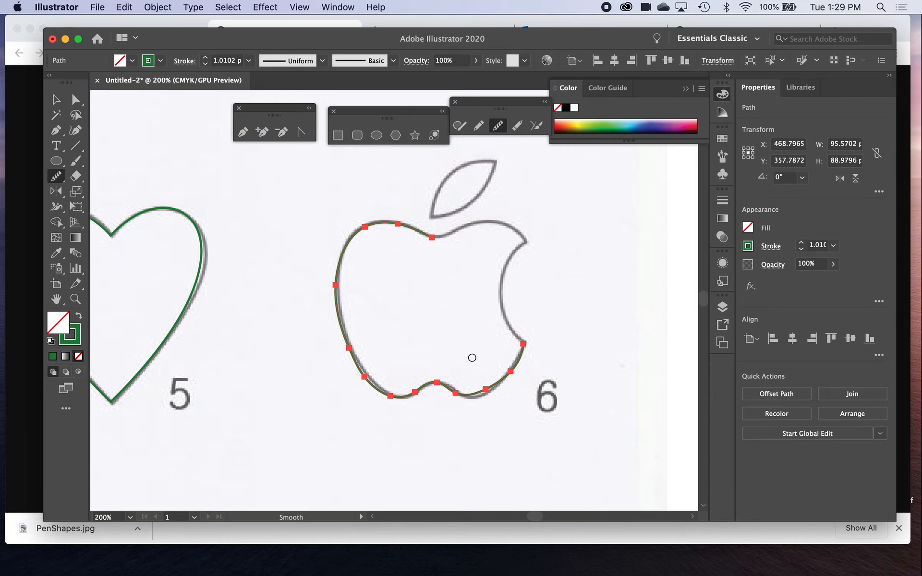
pyautogui.moveTo(448, 387)
pyautogui.mouseDown()
pyautogui.moveTo(509, 376)
pyautogui.moveTo(467, 392)
pyautogui.moveTo(520, 376)
pyautogui.moveTo(432, 384)
pyautogui.moveTo(493, 391)
pyautogui.mouseUp()
pyautogui.moveTo(383, 363)
pyautogui.mouseDown()
pyautogui.moveTo(366, 360)
pyautogui.moveTo(457, 440)
pyautogui.mouseUp()
pyautogui.moveTo(385, 395); pyautogui.dragTo(332, 303)
pyautogui.moveTo(404, 383); pyautogui.dragTo(359, 387)
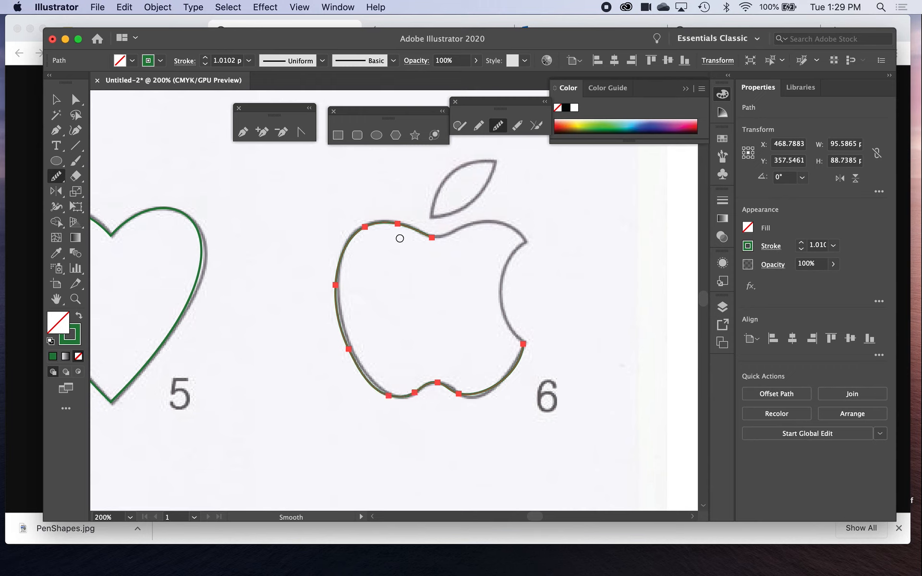
# - Smooth the apple's upper-left shoulder, and close its outline with the Pencil tool along the bite and over the upper right to the top dip
pyautogui.moveTo(399, 222); pyautogui.dragTo(335, 230)
pyautogui.click(479, 126)
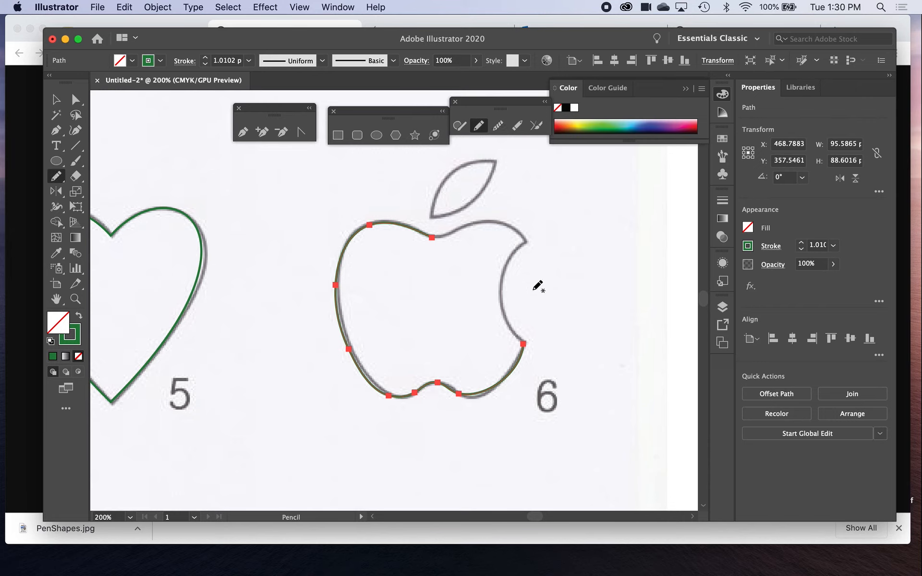
pyautogui.moveTo(523, 344)
pyautogui.mouseDown()
pyautogui.moveTo(499, 295)
pyautogui.moveTo(524, 243)
pyautogui.moveTo(517, 232)
pyautogui.moveTo(471, 223)
pyautogui.moveTo(432, 238)
pyautogui.mouseUp()
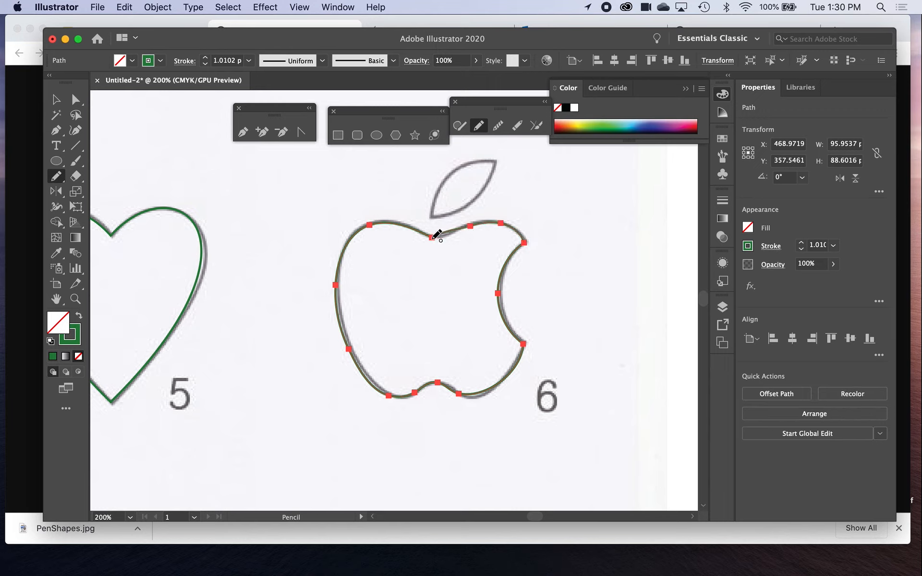
# - Smooth the apple path across its upper right and top dip, and undo the stray path move and the last smoothing stroke
pyautogui.click(498, 125)
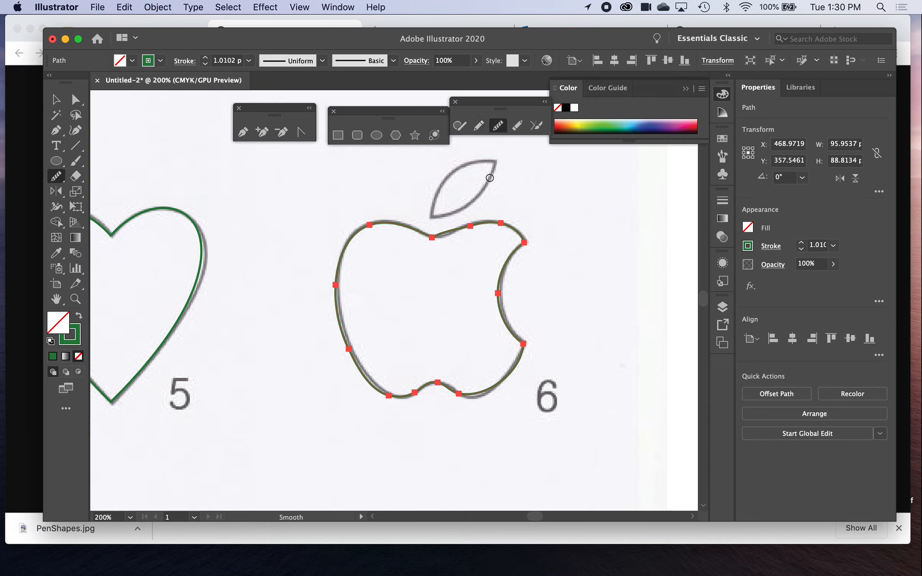
pyautogui.moveTo(462, 228)
pyautogui.mouseDown()
pyautogui.moveTo(538, 220)
pyautogui.moveTo(422, 234)
pyautogui.mouseUp()
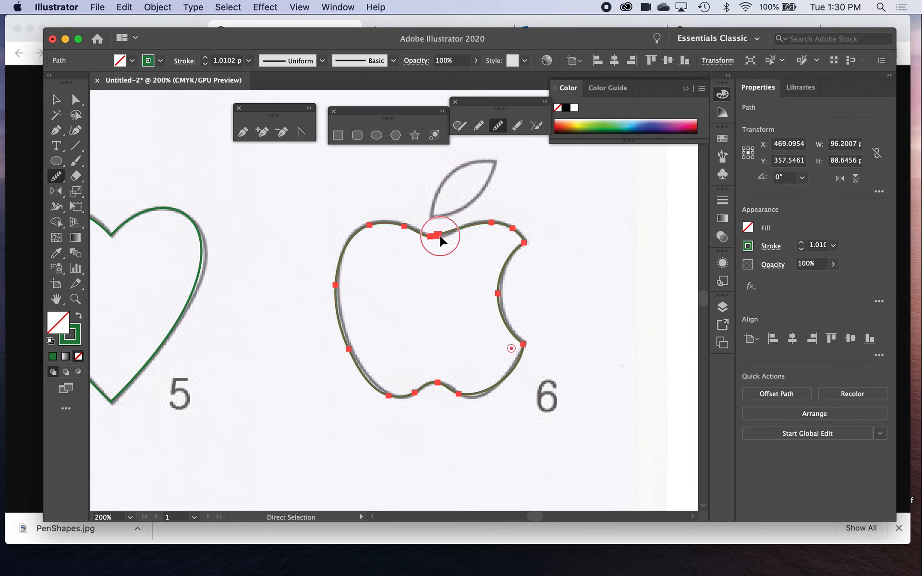
pyautogui.moveTo(441, 238); pyautogui.dragTo(439, 241)
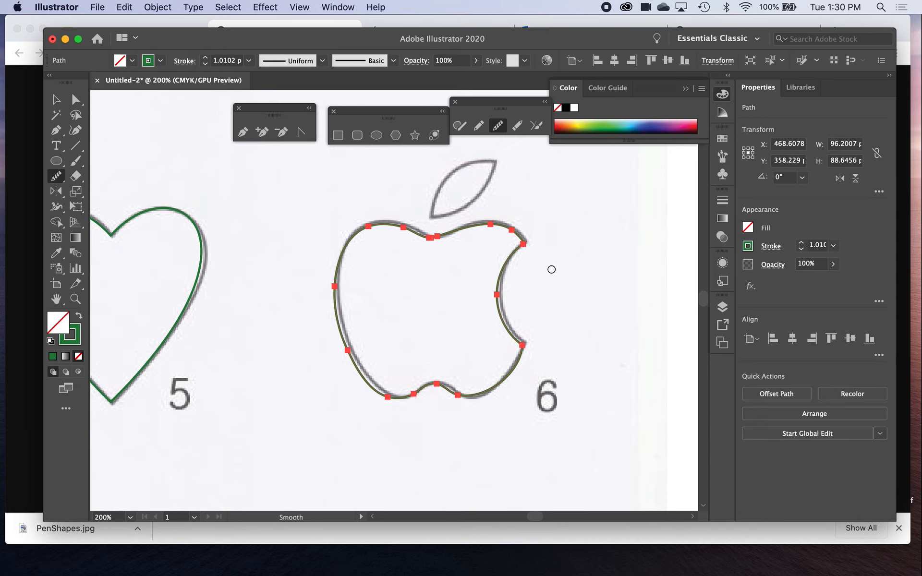
pyautogui.press('super+z')
pyautogui.press('super+z')
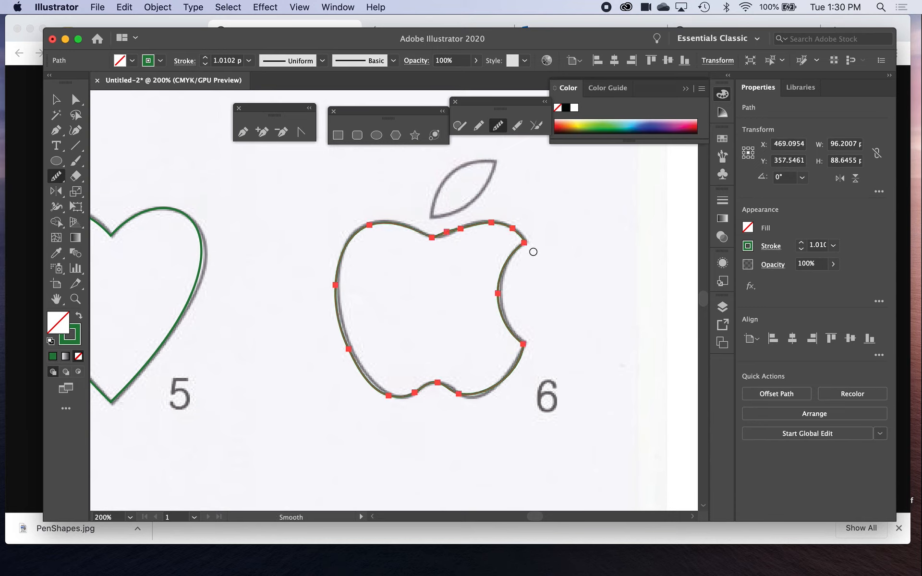
# - Select and adjust the anchor points just right of the apple's top dip, and remove the surplus one with the Delete Anchor Point tool
pyautogui.keyDown('super'); pyautogui.click(458, 252); pyautogui.keyUp('super')
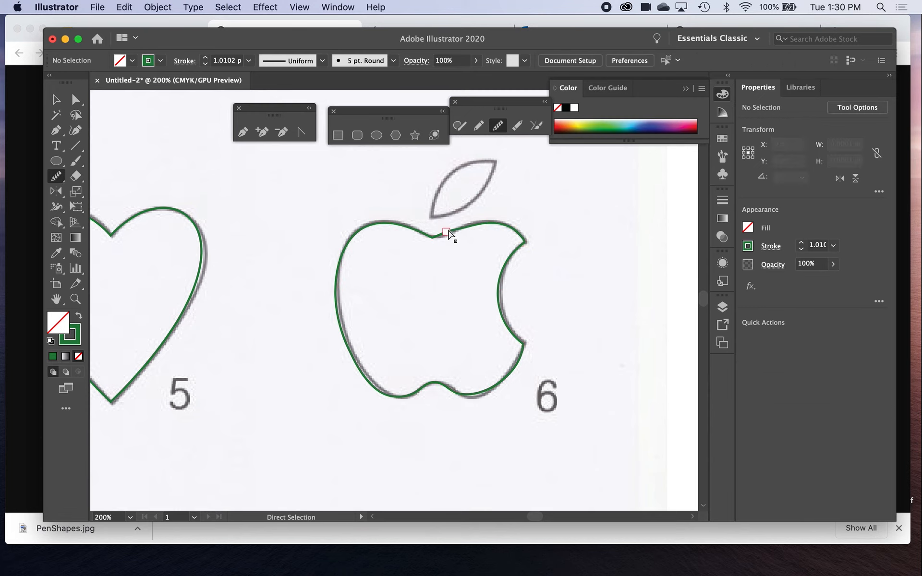
pyautogui.keyDown('super'); pyautogui.click(448, 233); pyautogui.keyUp('super')
pyautogui.moveTo(448, 232); pyautogui.dragTo(469, 231)
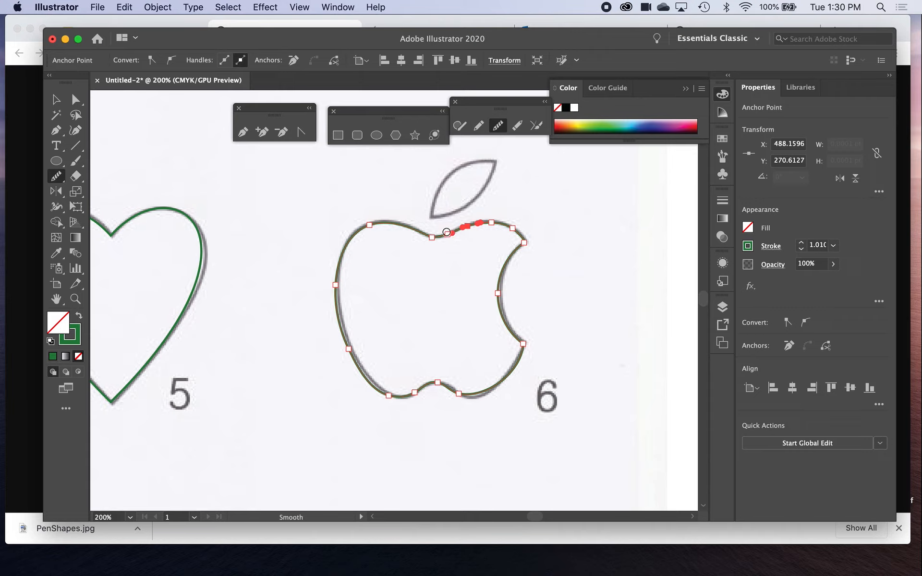
pyautogui.click(282, 132)
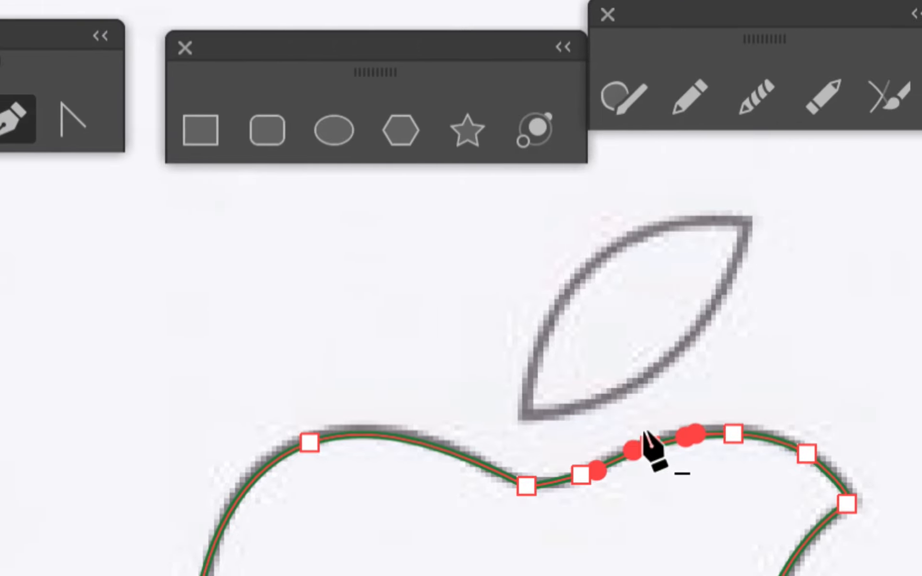
pyautogui.click(649, 443)
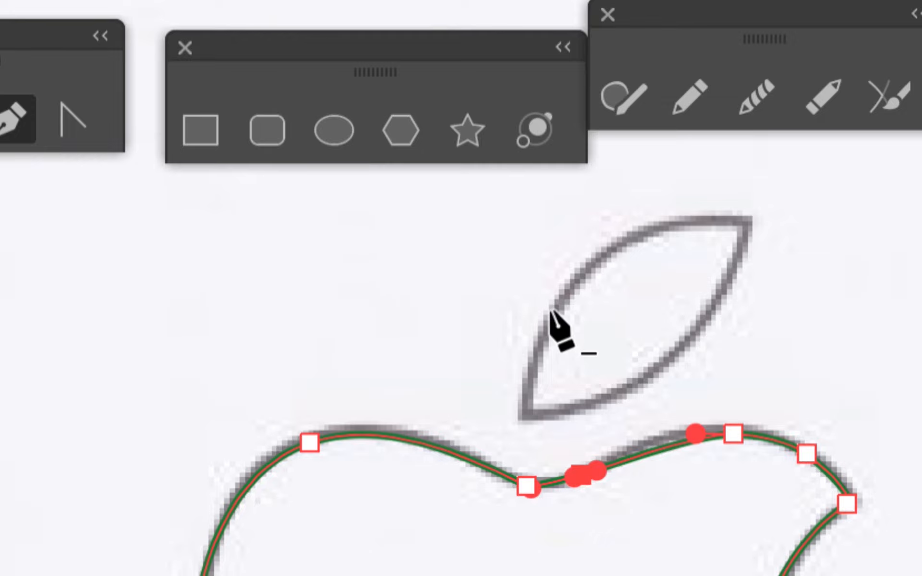
# - Reshape the curve right of the apple's top dip by moving the remaining anchor's direction handles onto the template, and deselect the path
pyautogui.moveTo(584, 476); pyautogui.dragTo(575, 494)
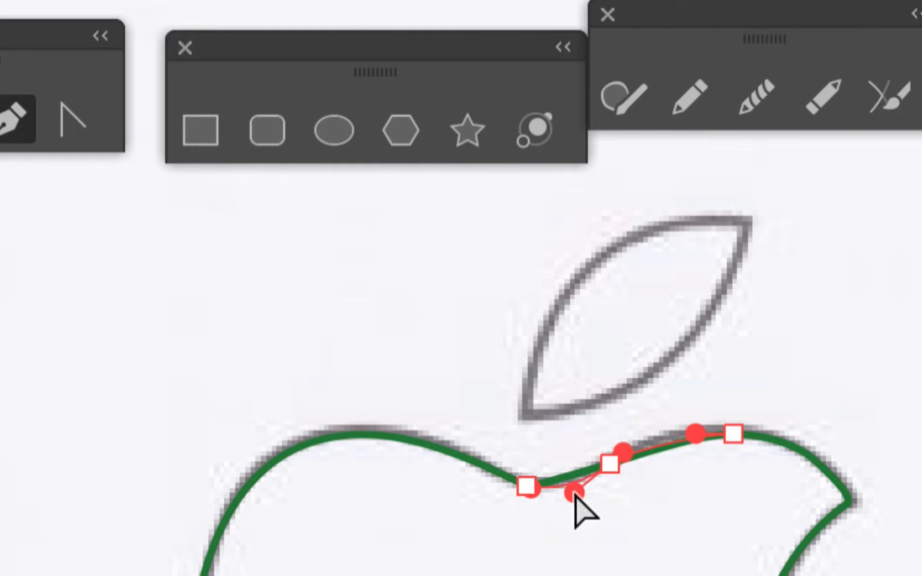
pyautogui.moveTo(626, 452); pyautogui.dragTo(652, 432)
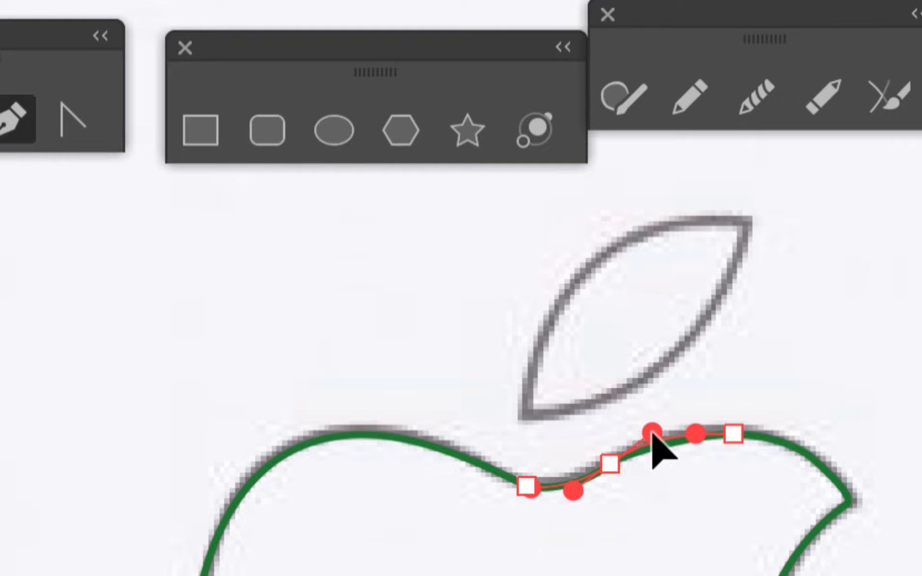
pyautogui.click(752, 384)
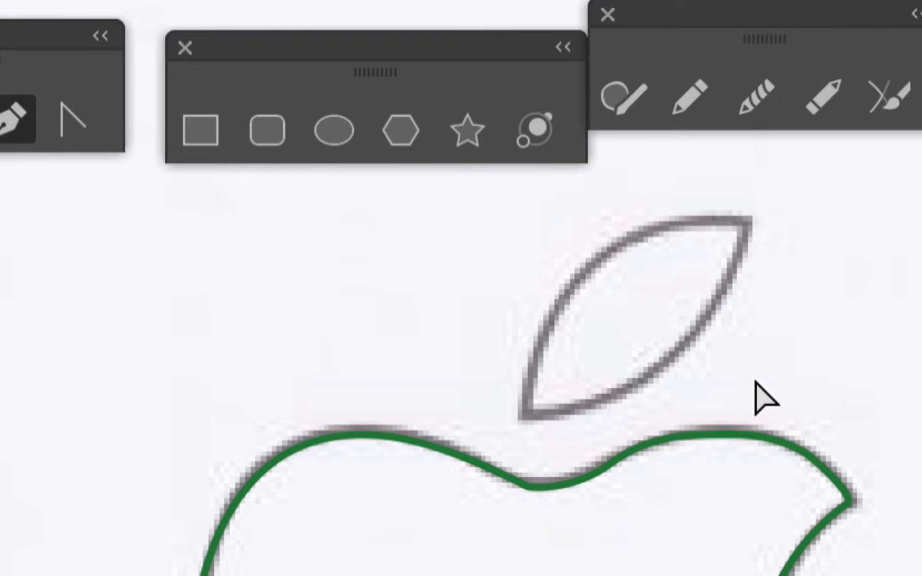
pyautogui.press('-')
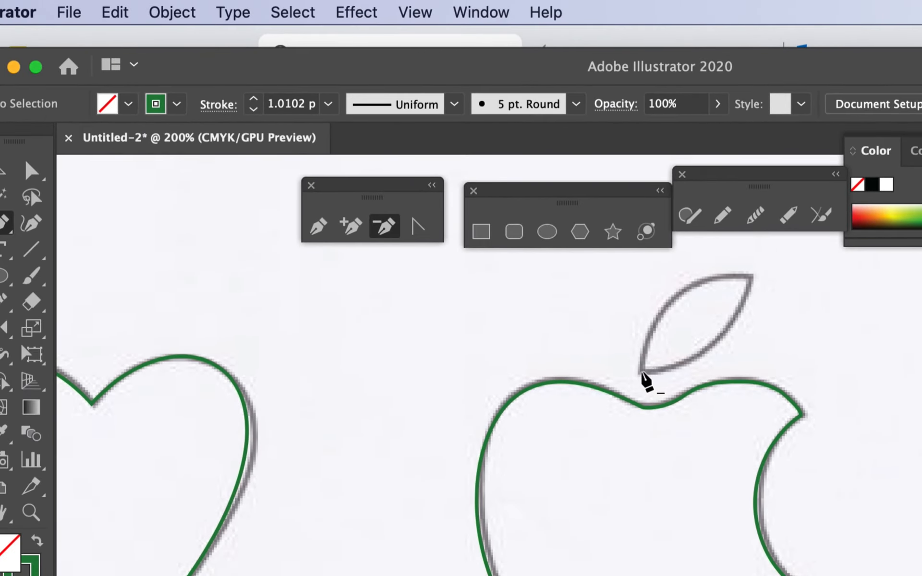
pyautogui.click(642, 374)
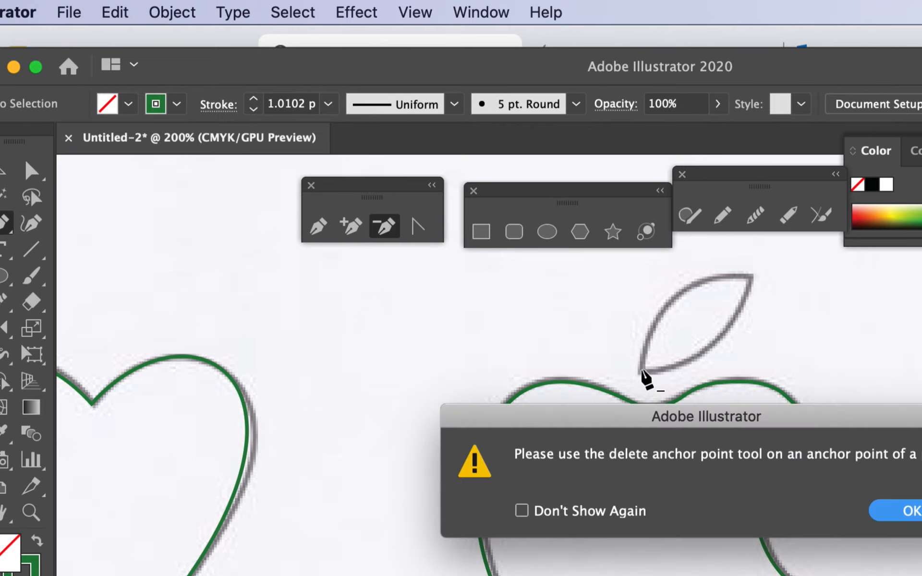
pyautogui.click(871, 508)
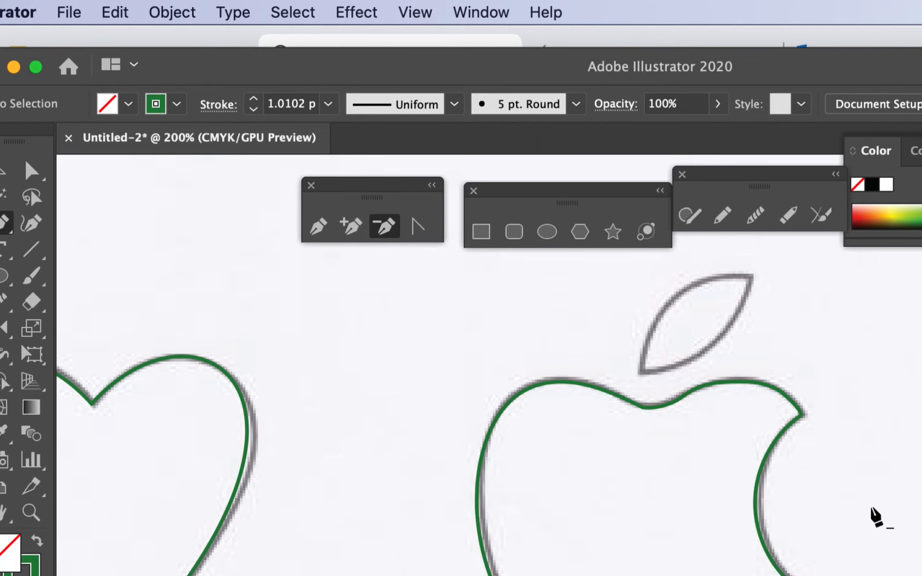
# - Trace the apple's leaf with the Pen tool as a closed path of two curves, with corner handles at its upper tip and base
pyautogui.click(317, 224)
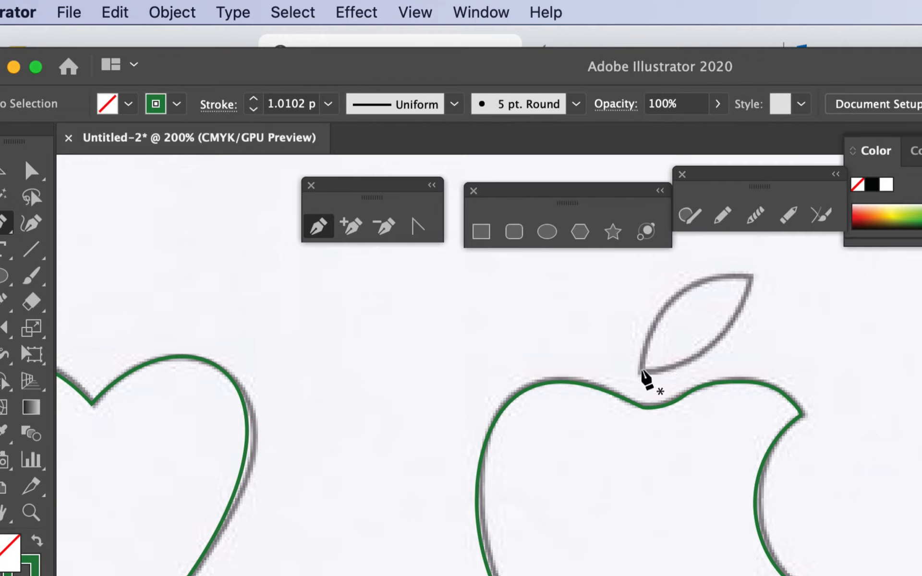
pyautogui.moveTo(642, 370); pyautogui.dragTo(654, 298)
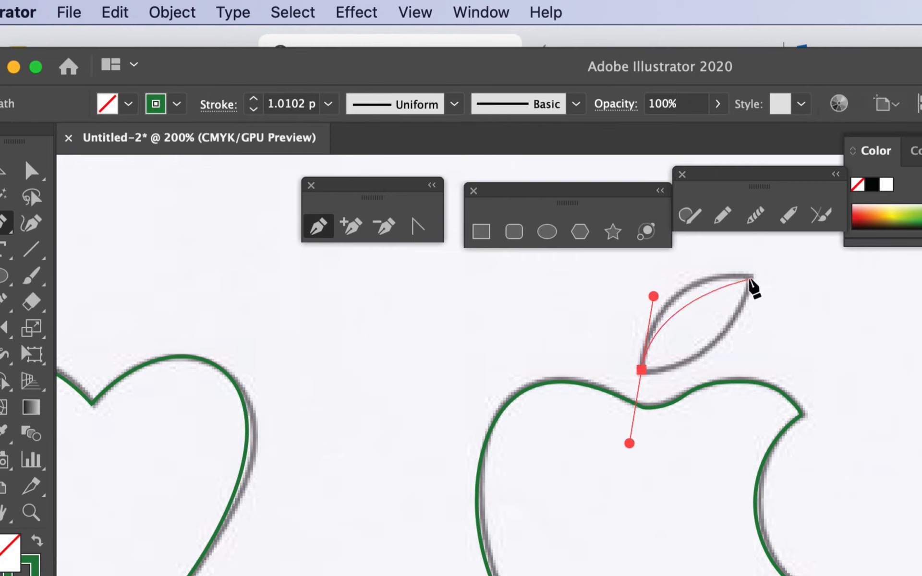
pyautogui.moveTo(746, 277); pyautogui.dragTo(786, 286)
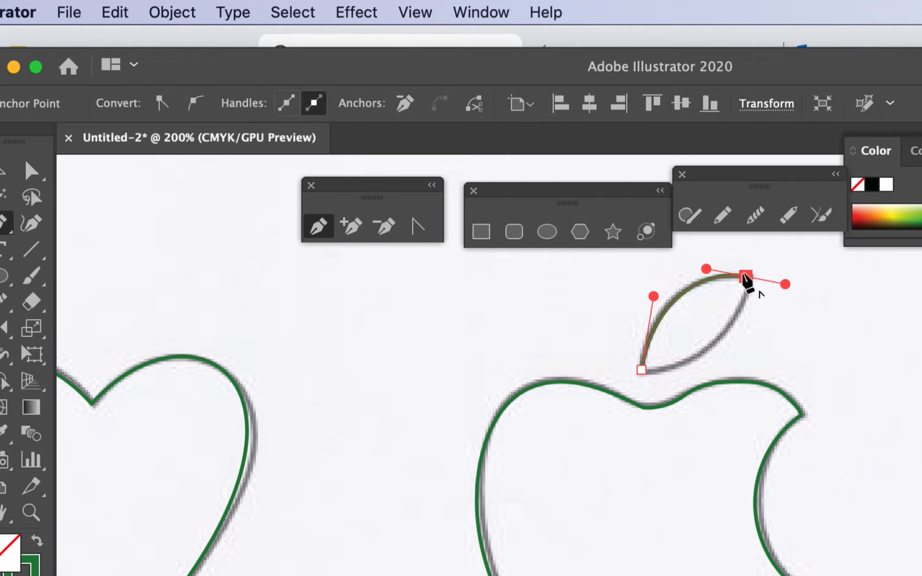
pyautogui.moveTo(747, 279); pyautogui.dragTo(747, 335)
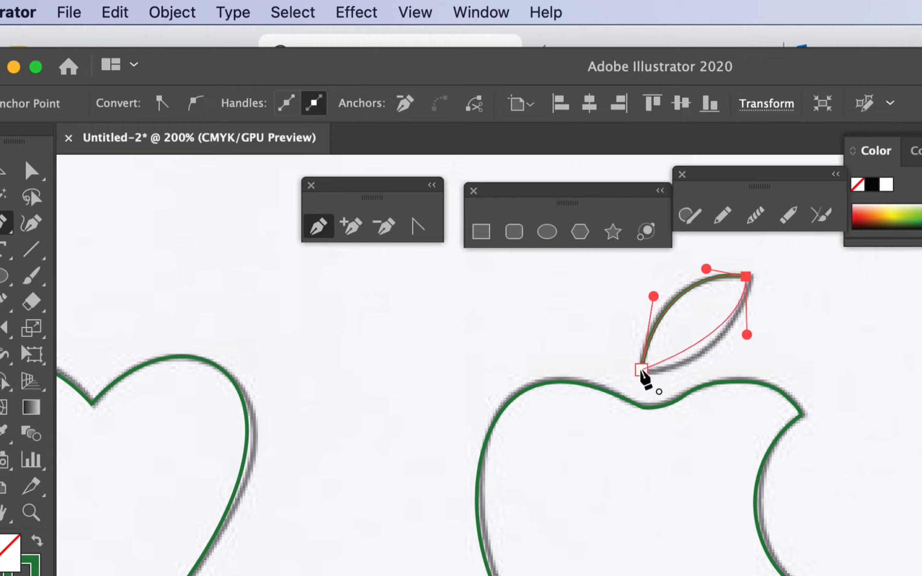
pyautogui.moveTo(641, 371); pyautogui.dragTo(597, 369)
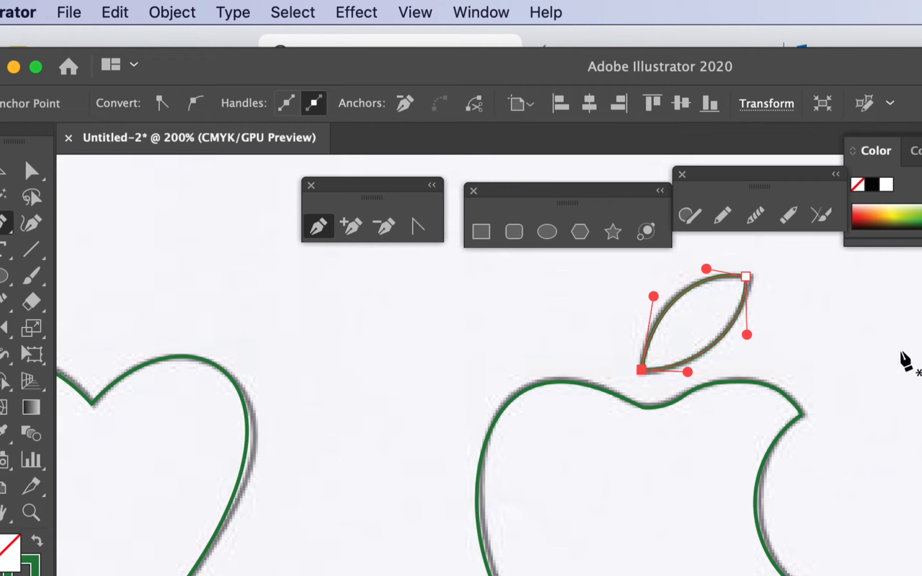
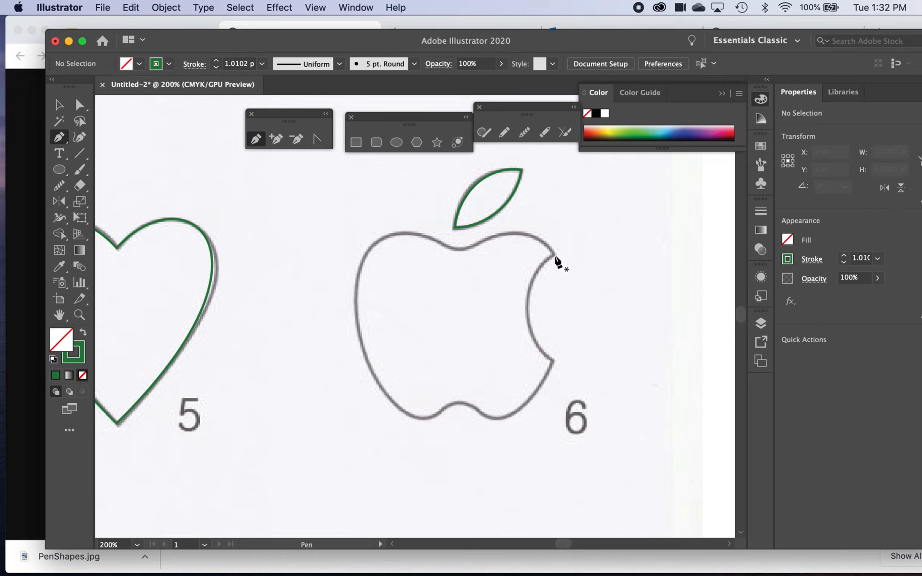
# - Trace the apple's bite with a single Pen curve from its upper corner to its lower corner, and reselect the path after deselecting it
pyautogui.moveTo(553, 255); pyautogui.dragTo(514, 287)
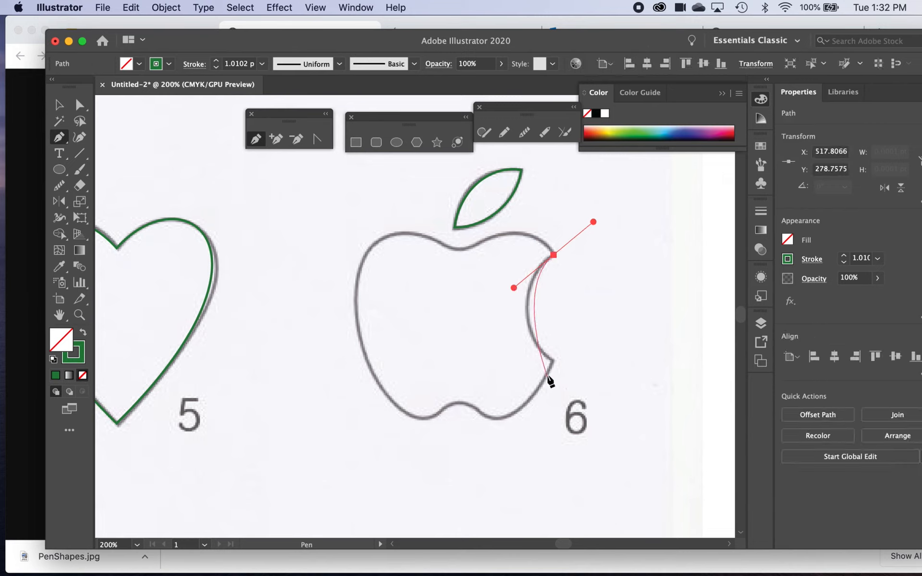
pyautogui.moveTo(551, 358); pyautogui.dragTo(576, 377)
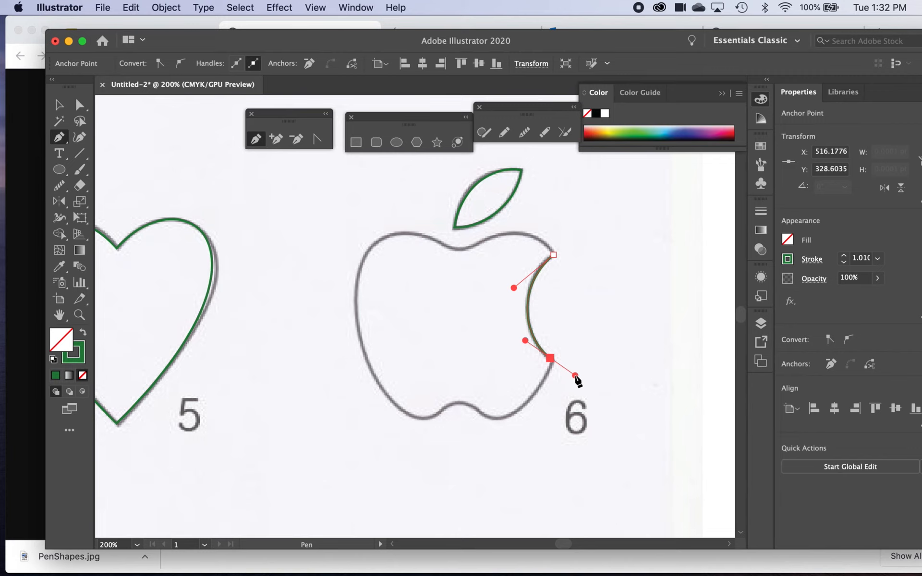
pyautogui.keyDown('super'); pyautogui.click(572, 325); pyautogui.keyUp('super')
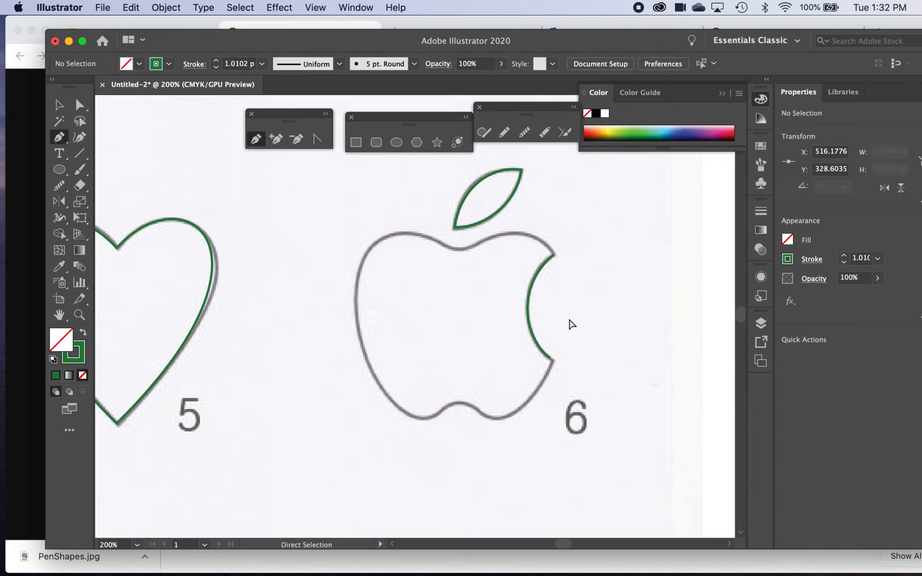
pyautogui.keyDown('super'); pyautogui.click(528, 306); pyautogui.keyUp('super')
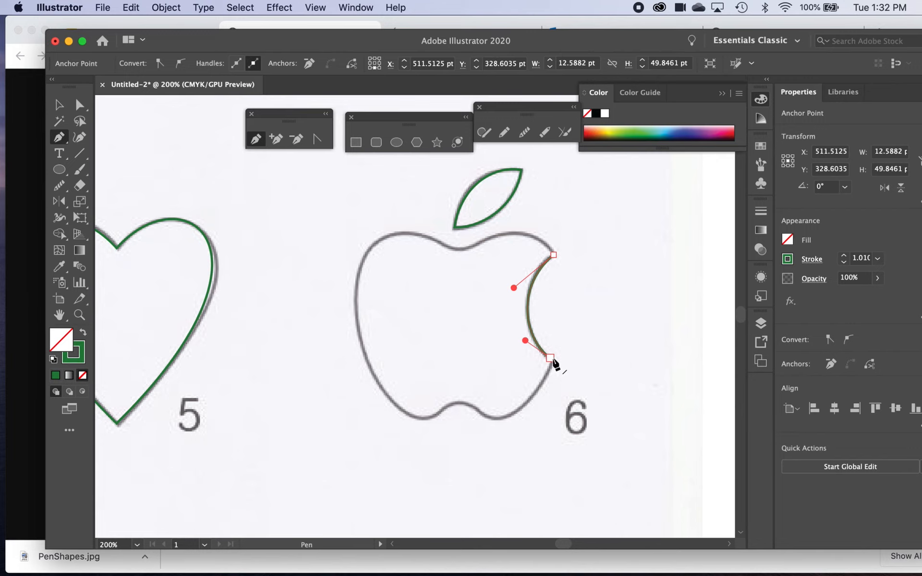
# - Resume the bite path at its lower endpoint, and turn that anchor into a corner with its outgoing handle aimed down along the apple's lower-right side
pyautogui.moveTo(550, 359); pyautogui.dragTo(553, 363)
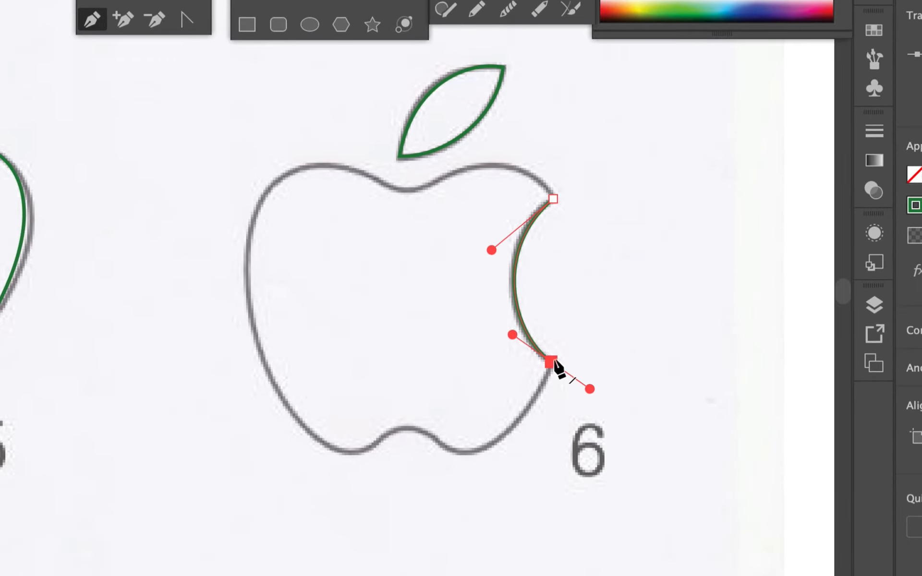
pyautogui.moveTo(551, 361); pyautogui.dragTo(582, 380)
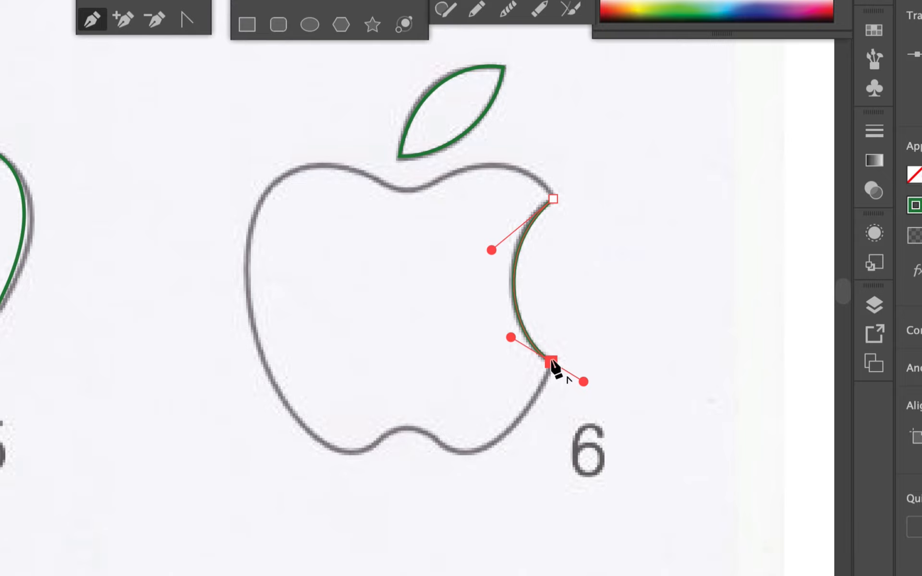
pyautogui.moveTo(551, 363); pyautogui.dragTo(503, 460)
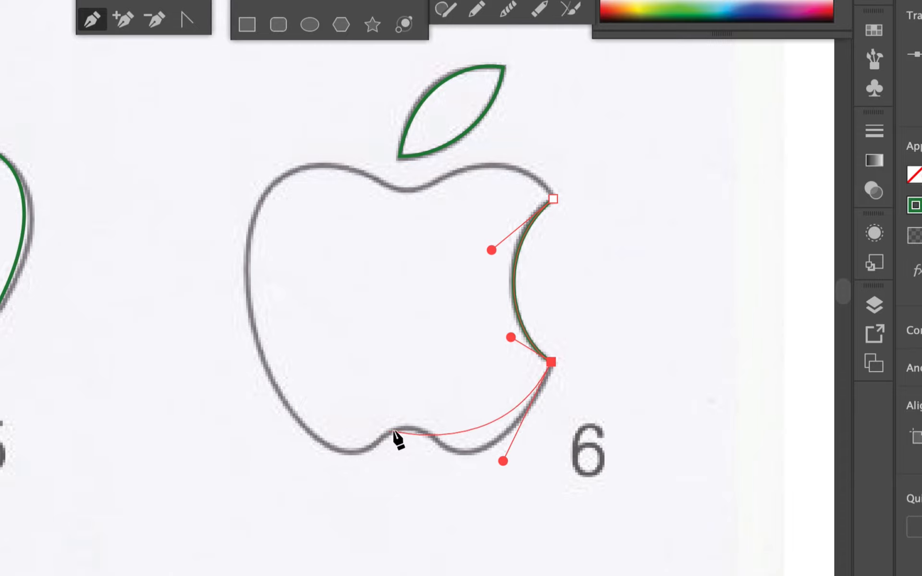
# - Extend the path to the left side of the apple's base notch, and lengthen the bite corner's outgoing handle to fit the lower-right curve
pyautogui.moveTo(384, 435); pyautogui.dragTo(341, 480)
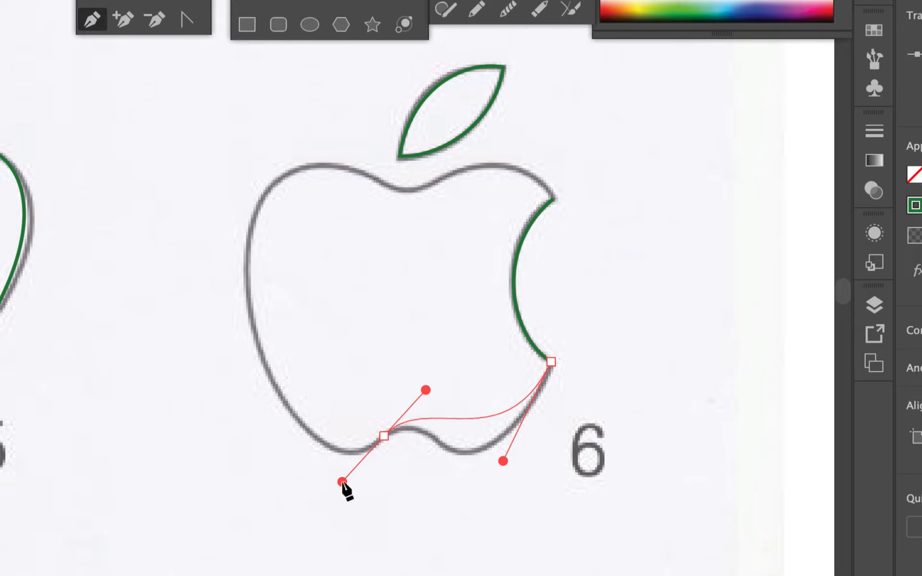
pyautogui.moveTo(342, 481); pyautogui.dragTo(343, 482)
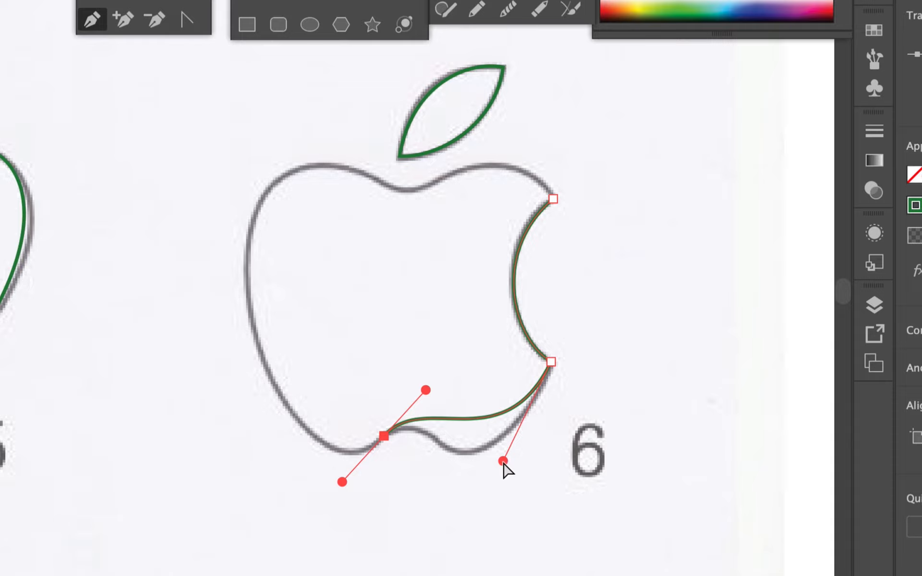
pyautogui.moveTo(502, 460); pyautogui.dragTo(464, 539)
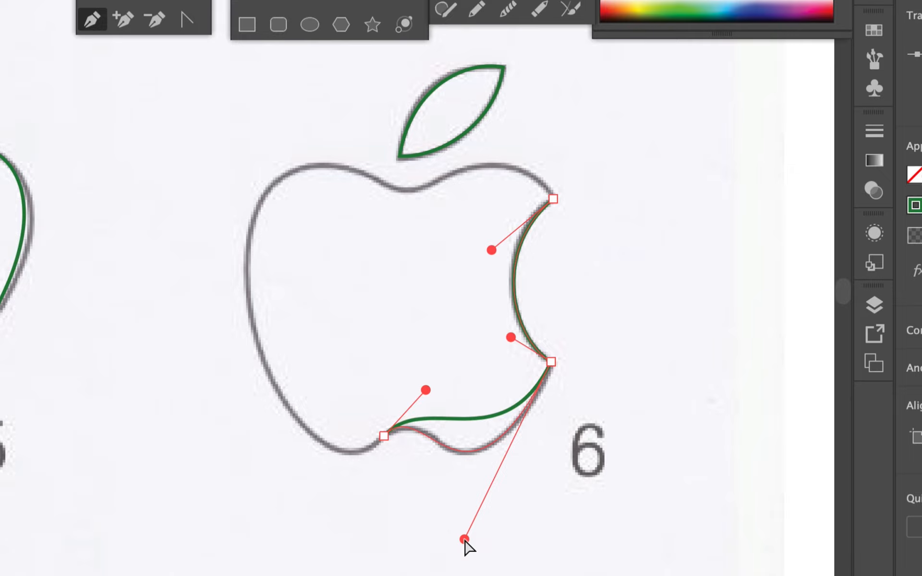
pyautogui.moveTo(464, 539); pyautogui.dragTo(464, 539)
pyautogui.keyDown('ctrl'); pyautogui.click(525, 519); pyautogui.keyUp('ctrl')
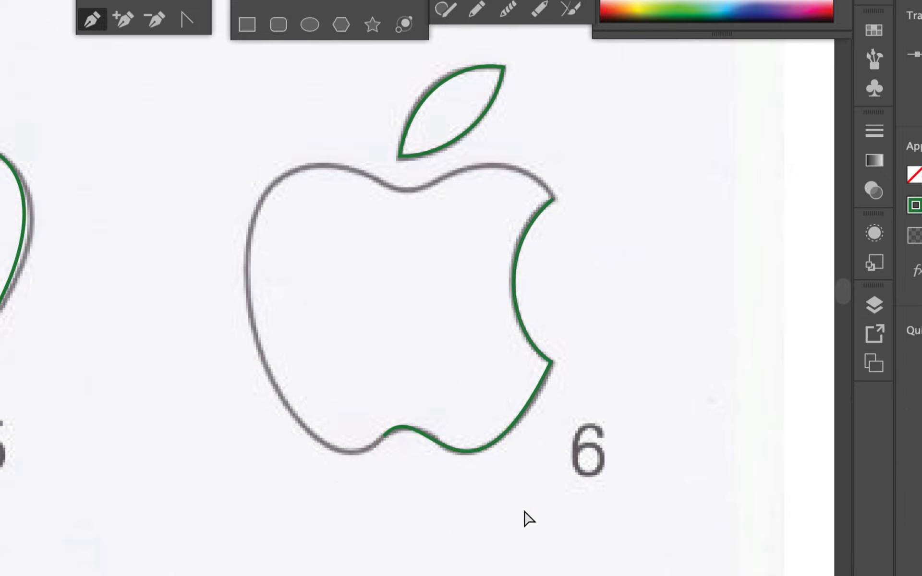
# - Resume the apple path at its base-notch endpoint with a smooth handle aimed down and to the left, and reposition that anchor on the notch outline
pyautogui.keyDown('ctrl'); pyautogui.click(478, 454); pyautogui.keyUp('ctrl')
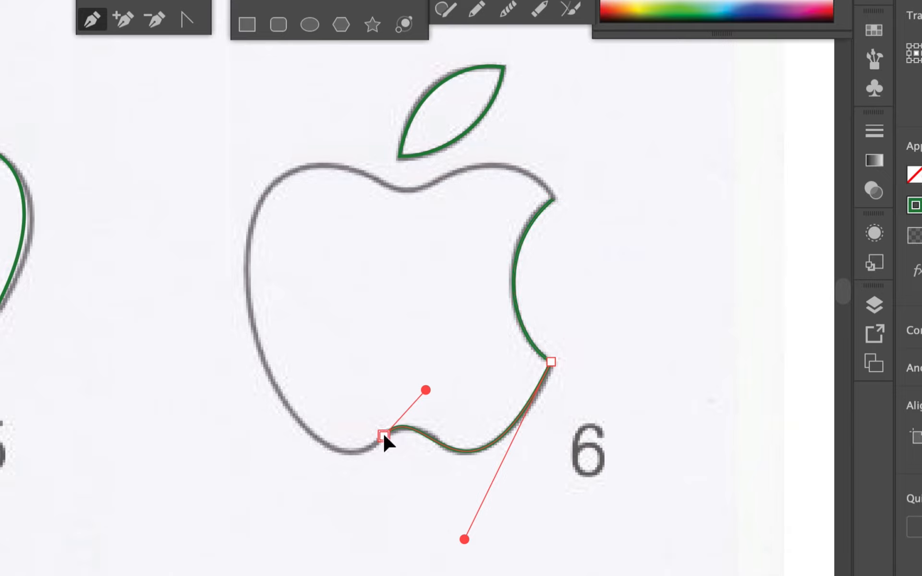
pyautogui.moveTo(384, 435); pyautogui.dragTo(334, 488)
pyautogui.moveTo(335, 488); pyautogui.dragTo(335, 489)
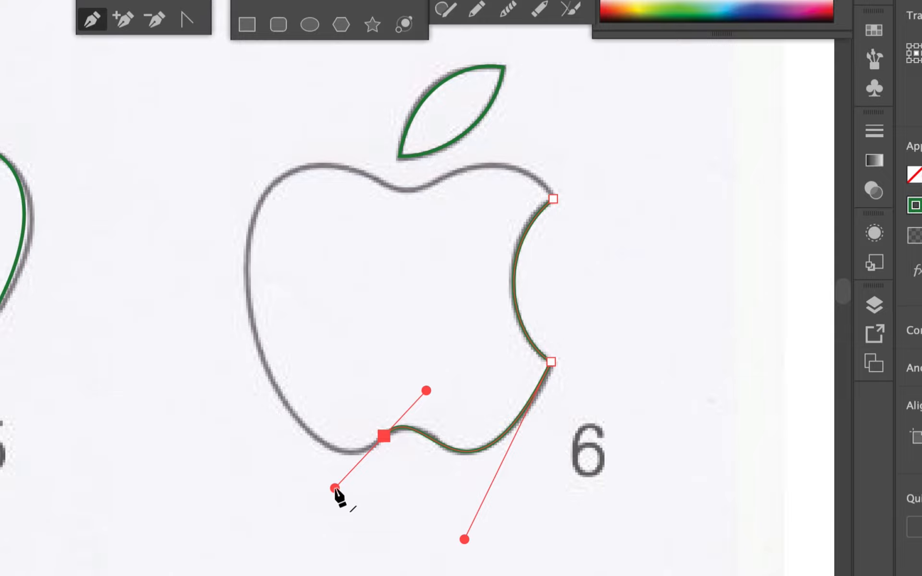
pyautogui.moveTo(385, 435); pyautogui.dragTo(421, 474)
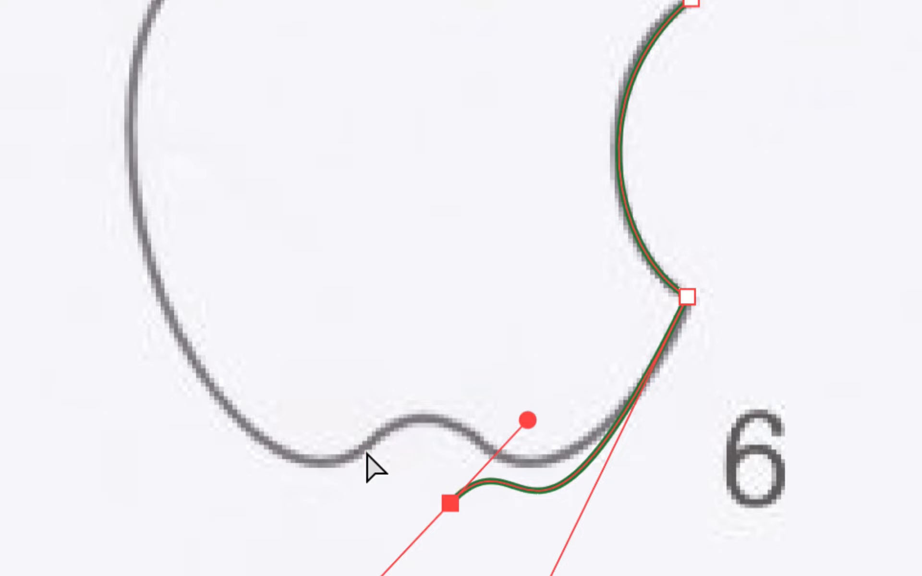
pyautogui.moveTo(450, 503); pyautogui.dragTo(381, 432)
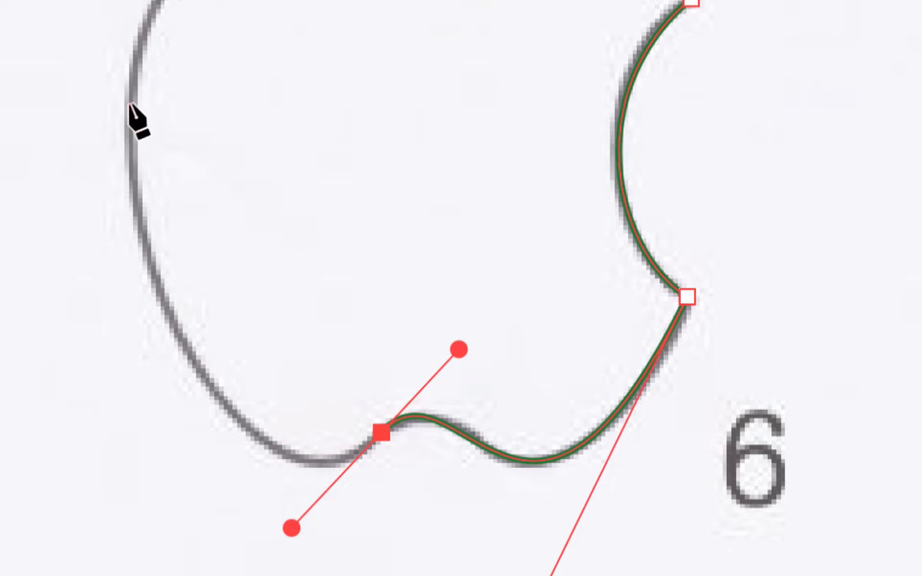
# - Extend the path up the apple's left side and over to the top notch's right side, lengthening the left anchor's handles to fit both curves
pyautogui.moveTo(130, 103); pyautogui.dragTo(157, 20)
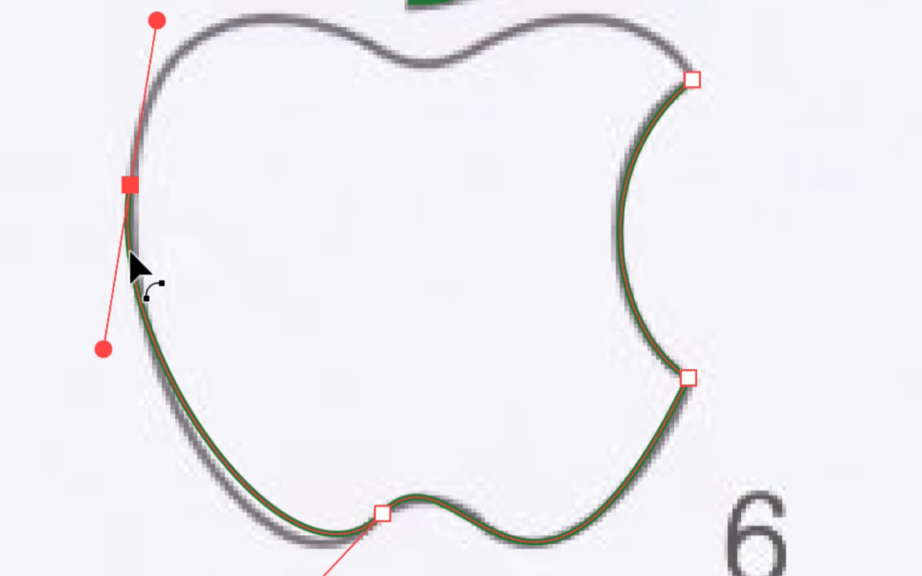
pyautogui.moveTo(103, 349); pyautogui.dragTo(113, 421)
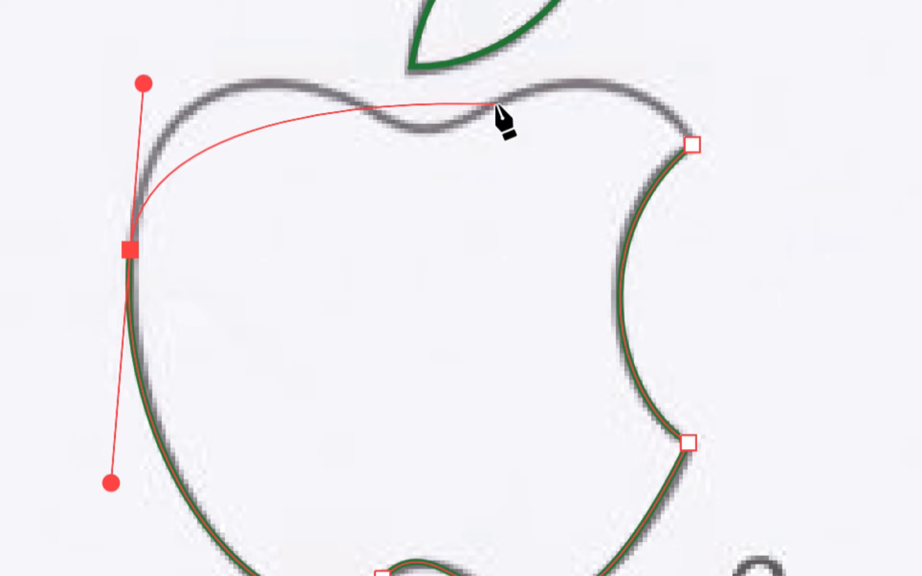
pyautogui.moveTo(482, 111); pyautogui.dragTo(546, 49)
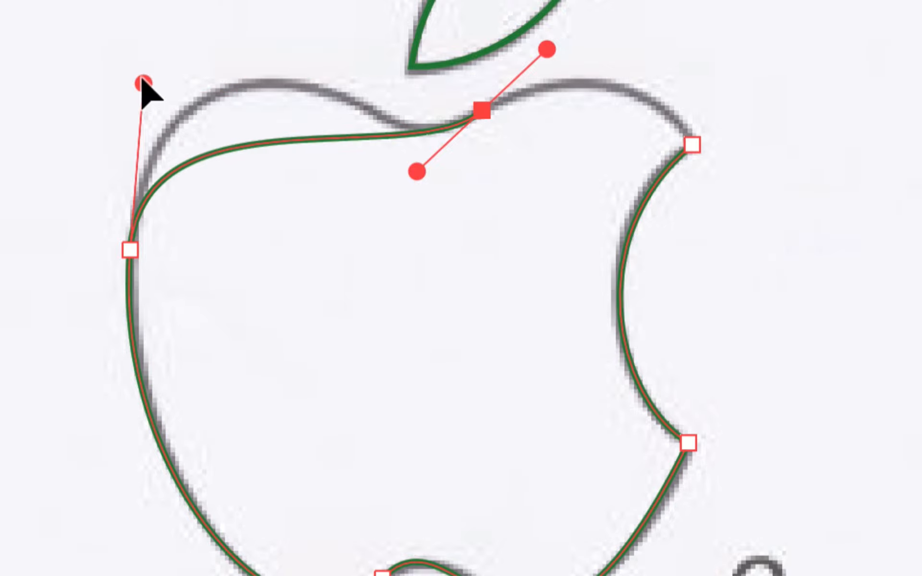
pyautogui.moveTo(143, 84); pyautogui.dragTo(178, 16)
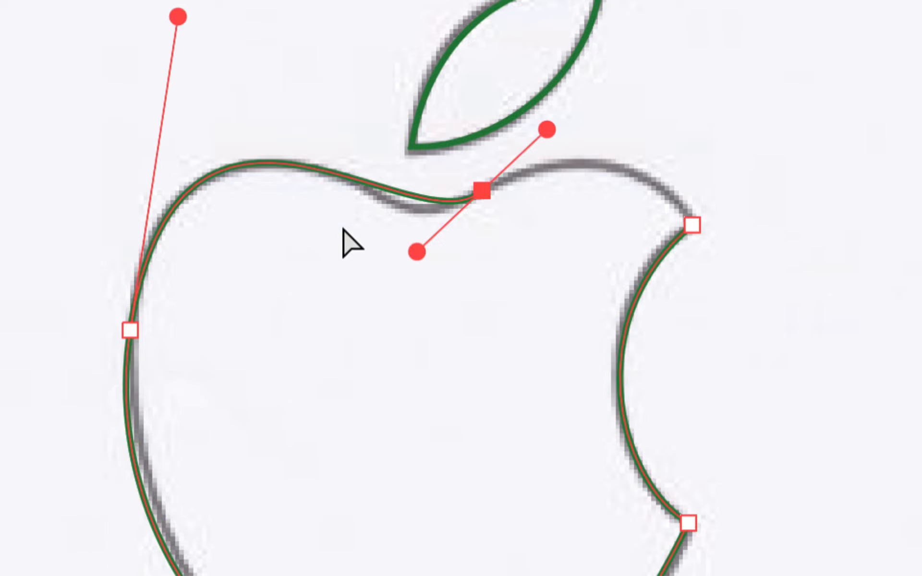
# - Lengthen the top-notch anchor's incoming handle to fit the dip, and turn the left-side anchor's upper handle nearly vertical
pyautogui.moveTo(416, 249); pyautogui.dragTo(387, 283)
pyautogui.moveTo(177, 16); pyautogui.dragTo(132, 37)
pyautogui.click(482, 231)
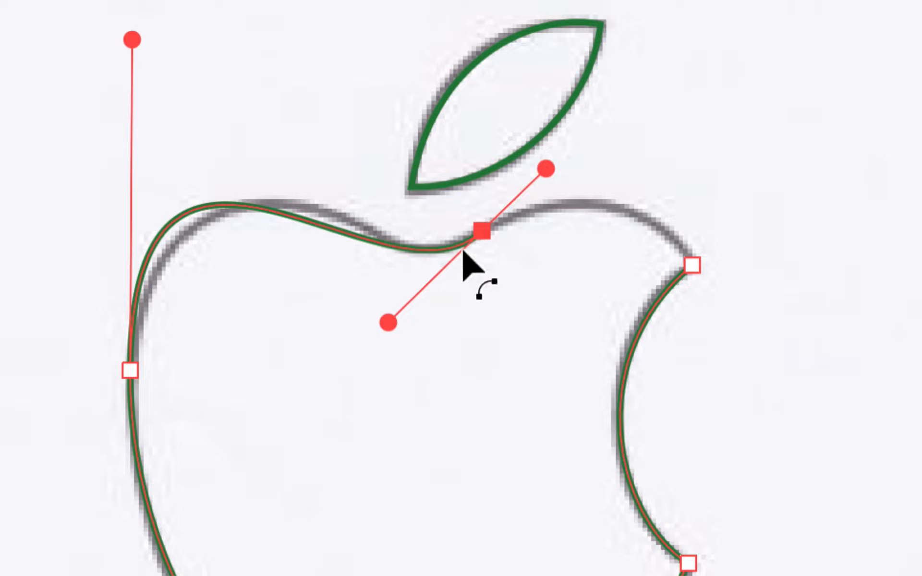
pyautogui.moveTo(389, 319)
pyautogui.mouseDown()
pyautogui.moveTo(447, 333)
pyautogui.moveTo(427, 334)
pyautogui.moveTo(429, 301)
pyautogui.moveTo(402, 312)
pyautogui.mouseUp()
# - Move the left-side anchor up to the apple's upper-left shoulder, and re-angle and resize both its handles to follow the outline
pyautogui.moveTo(130, 372); pyautogui.dragTo(143, 308)
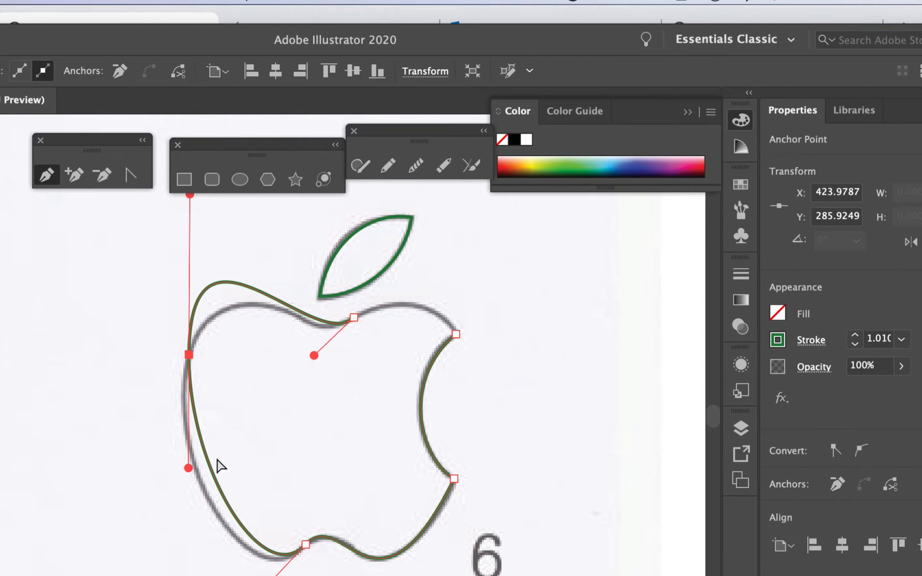
pyautogui.moveTo(189, 469); pyautogui.dragTo(164, 503)
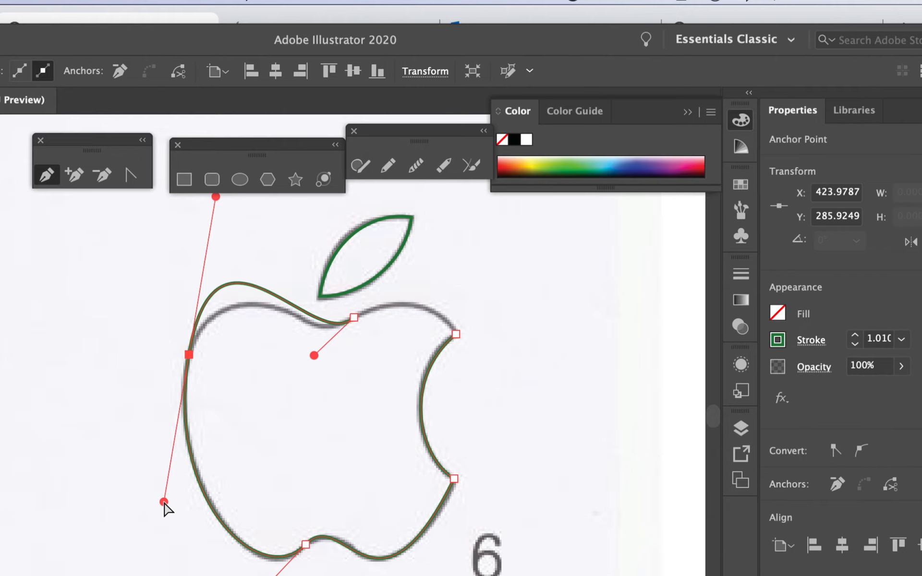
pyautogui.moveTo(216, 196); pyautogui.dragTo(221, 245)
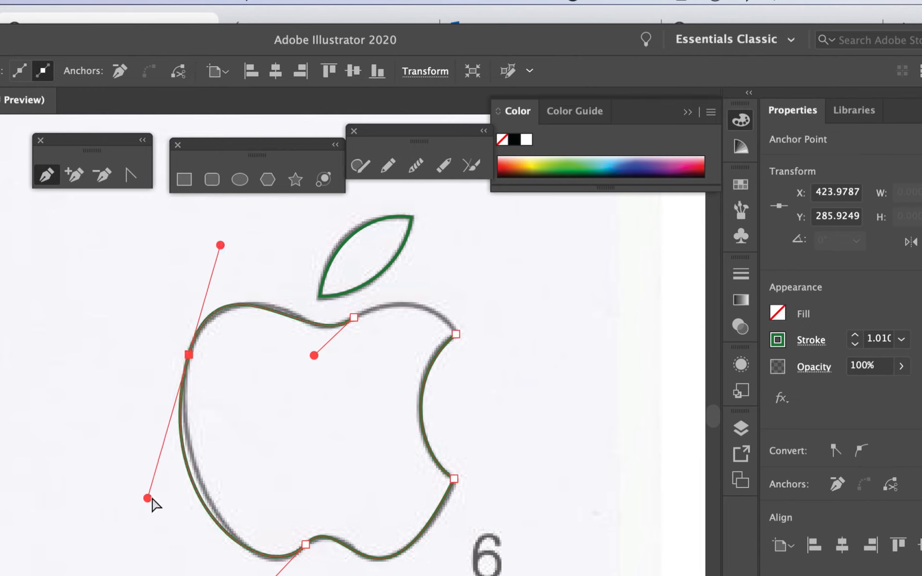
pyautogui.moveTo(147, 498); pyautogui.dragTo(156, 482)
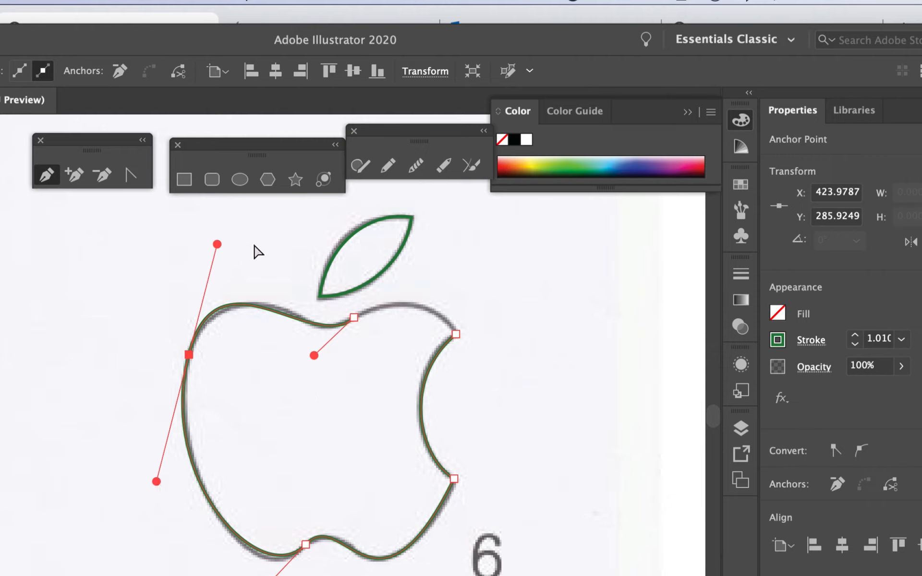
pyautogui.moveTo(217, 244); pyautogui.dragTo(241, 243)
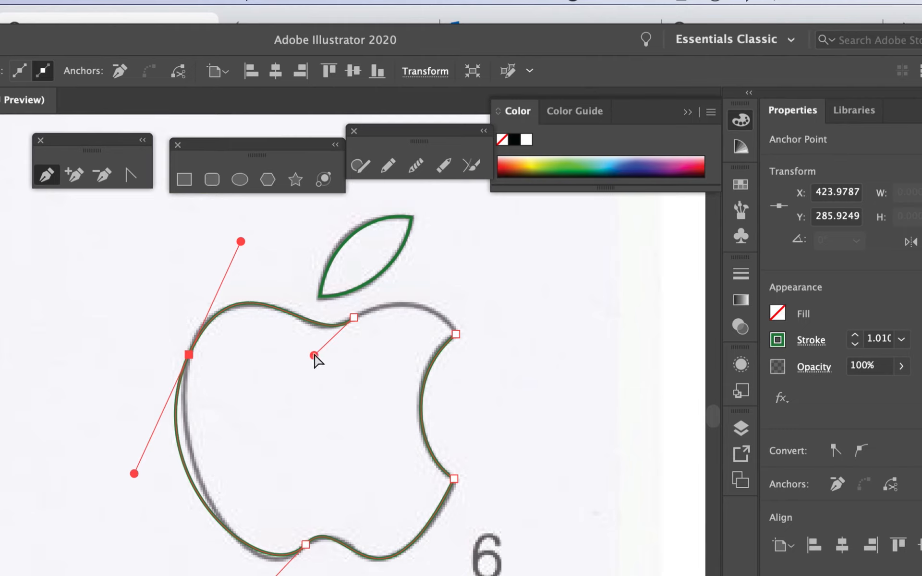
# - Fine-tune the facing handles of the top-notch, left-shoulder and base-notch anchors to fit the apple's left half to the reference
pyautogui.moveTo(314, 355); pyautogui.dragTo(304, 375)
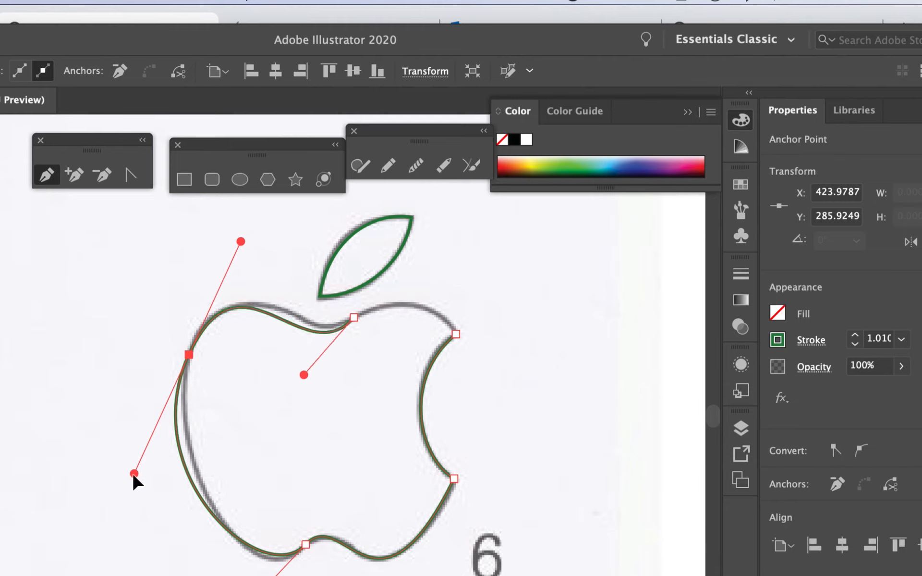
pyautogui.moveTo(134, 473); pyautogui.dragTo(150, 435)
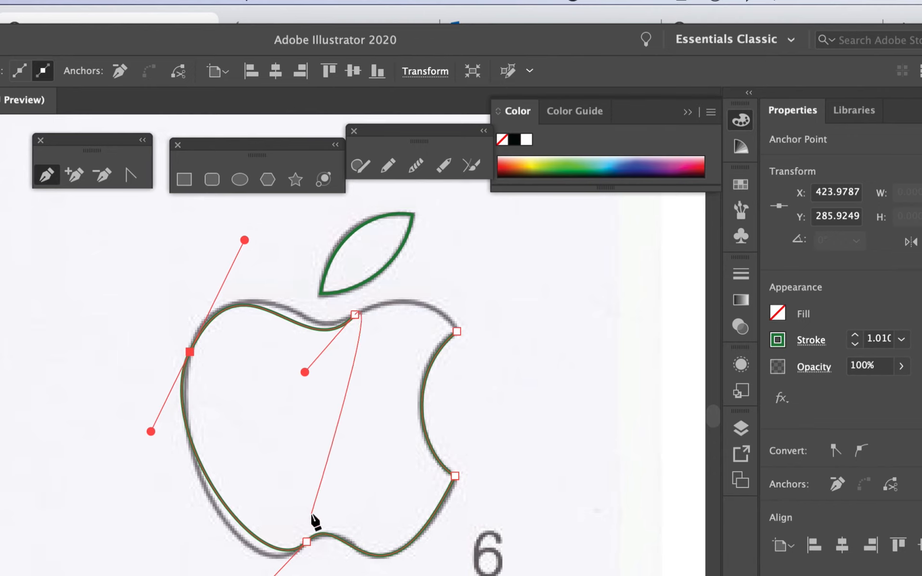
pyautogui.scroll(-3, 312, 523)
pyautogui.moveTo(285, 543); pyautogui.dragTo(271, 561)
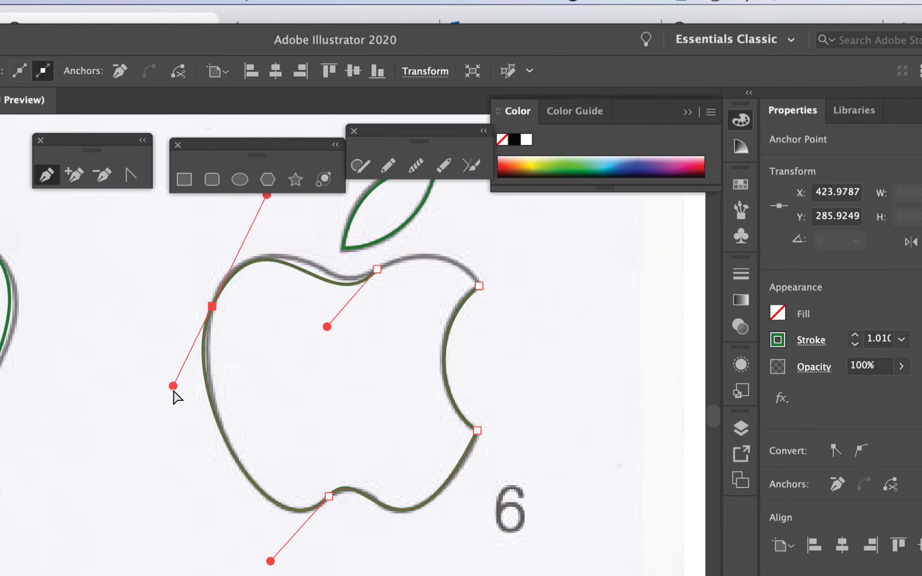
pyautogui.moveTo(173, 387); pyautogui.dragTo(179, 377)
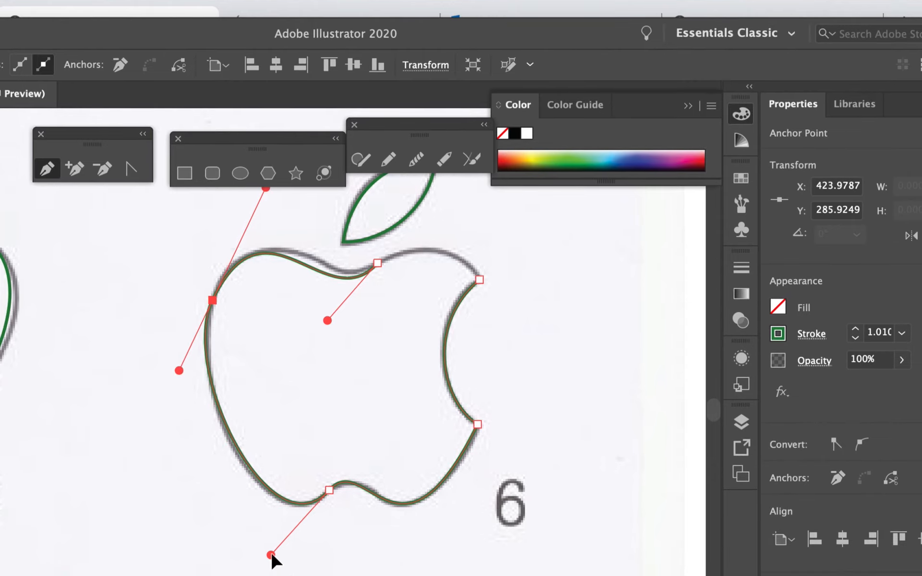
pyautogui.moveTo(271, 556); pyautogui.dragTo(264, 562)
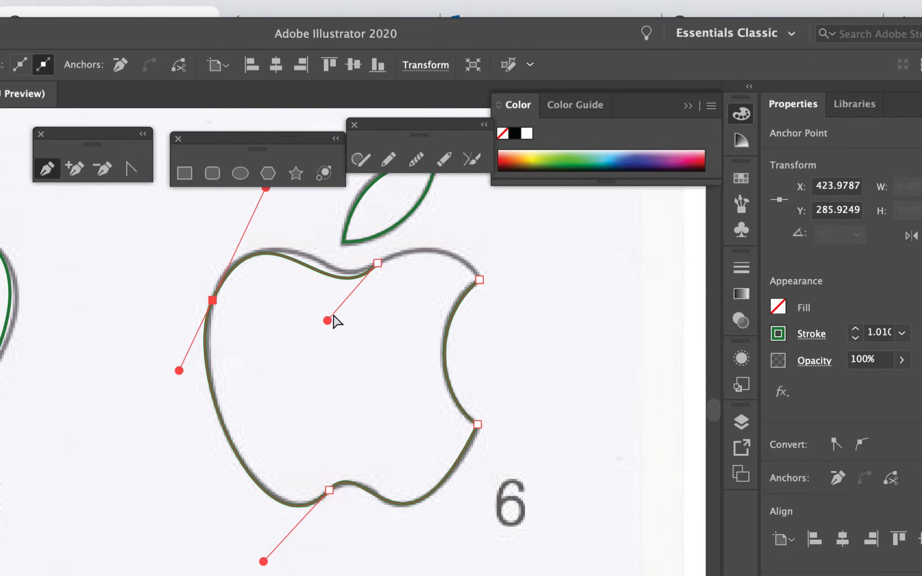
pyautogui.moveTo(327, 320); pyautogui.dragTo(338, 306)
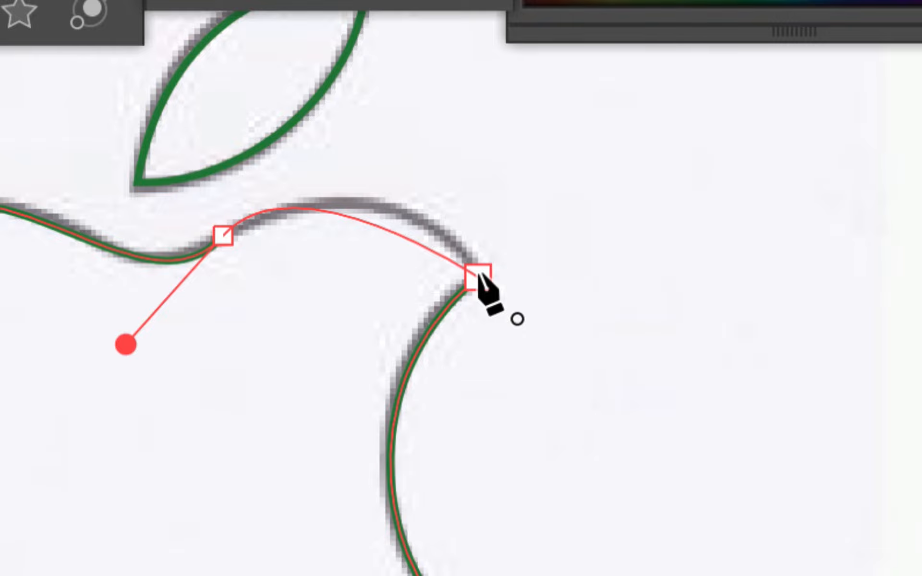
# - Close the apple path at the bite's upper corner with a corner anchor, and adjust the upper-right curve's two handles to the outline
pyautogui.moveTo(478, 278); pyautogui.dragTo(500, 347)
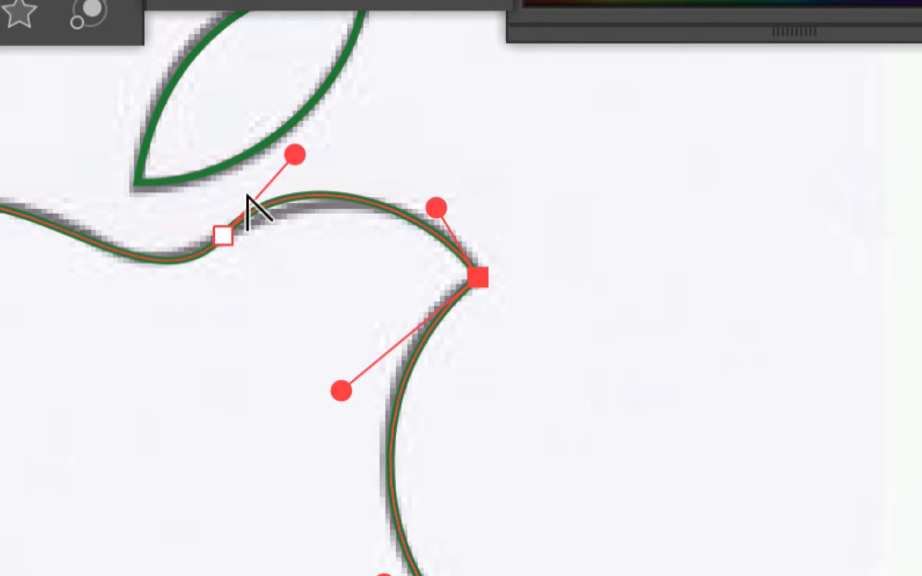
pyautogui.moveTo(295, 155); pyautogui.dragTo(276, 179)
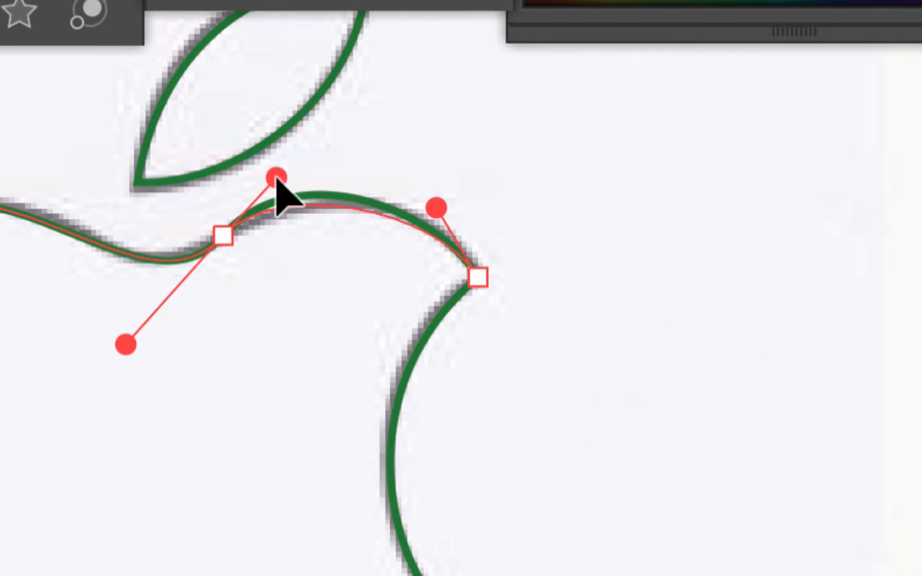
pyautogui.moveTo(276, 178); pyautogui.dragTo(274, 185)
pyautogui.moveTo(436, 207); pyautogui.dragTo(466, 184)
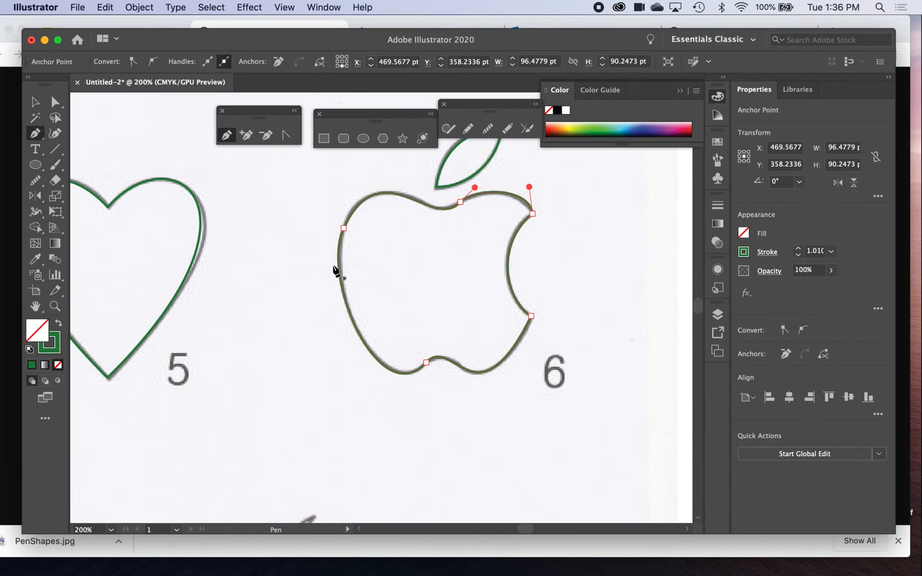
# - Start tracing pepper 7 with the Pen tool along the stem's flat top, and curve down the stem's right edge to the body
pyautogui.scroll(-5, 200, 381)
pyautogui.hscroll(-5, 200, 380)
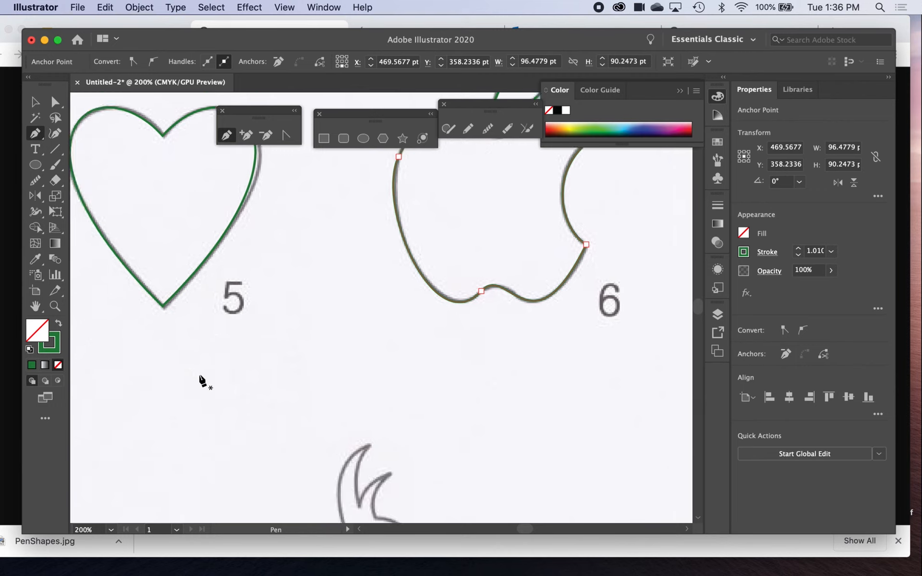
pyautogui.scroll(-10, 201, 381)
pyautogui.hscroll(-14, 202, 382)
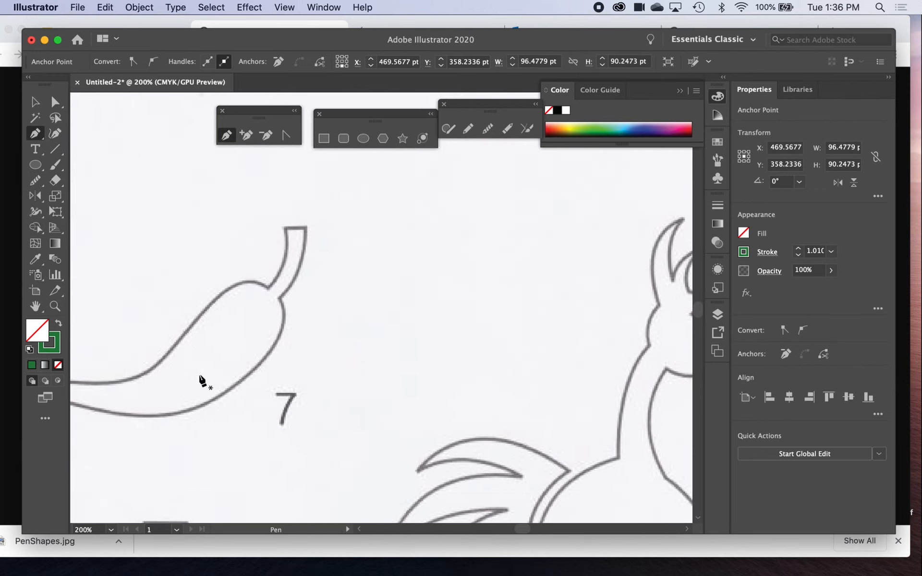
pyautogui.scroll(4, 202, 382)
pyautogui.hscroll(1, 201, 382)
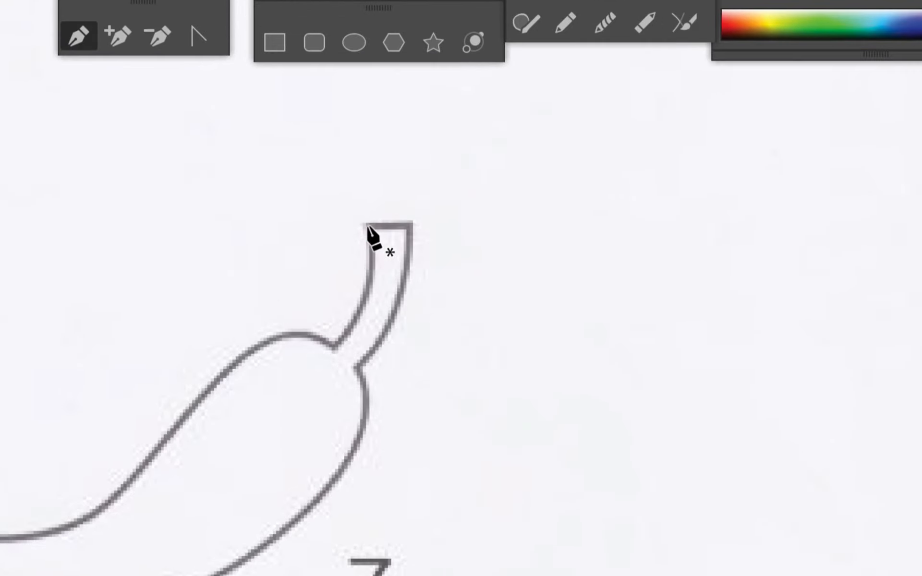
pyautogui.click(370, 230)
pyautogui.moveTo(410, 229)
pyautogui.mouseDown()
pyautogui.moveTo(414, 248)
pyautogui.moveTo(430, 228)
pyautogui.moveTo(418, 264)
pyautogui.moveTo(431, 278)
pyautogui.moveTo(406, 227)
pyautogui.moveTo(514, 261)
pyautogui.moveTo(393, 334)
pyautogui.moveTo(416, 322)
pyautogui.moveTo(412, 307)
pyautogui.mouseUp()
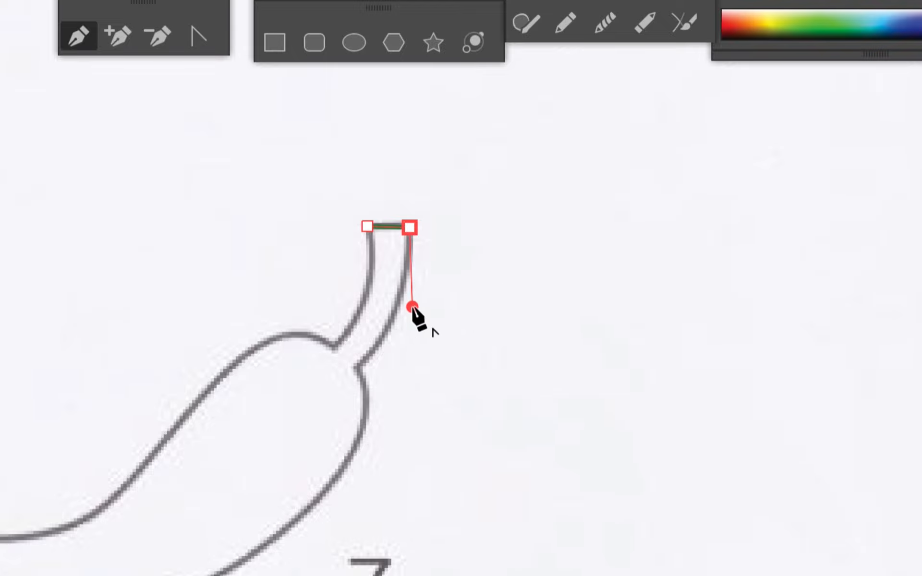
pyautogui.click(357, 367)
pyautogui.moveTo(345, 377); pyautogui.dragTo(338, 384)
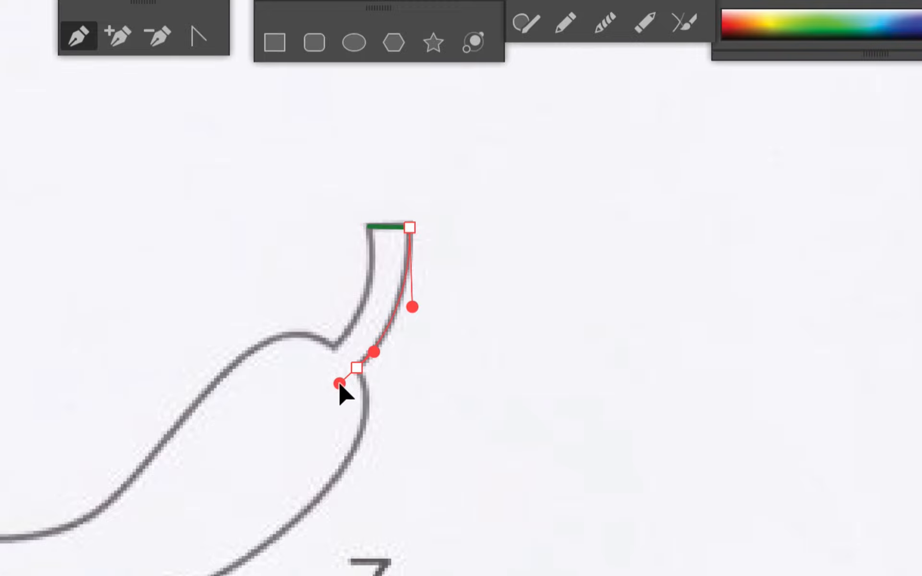
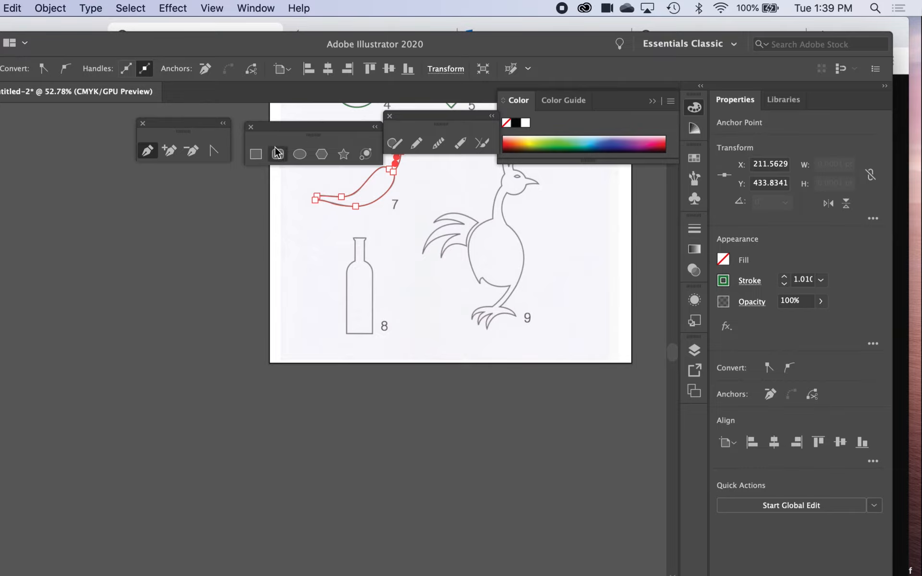
# - Draw a circle about 44.4 pt in diameter outward from its centre to match bottle 8's rounded shoulders
pyautogui.click(300, 154)
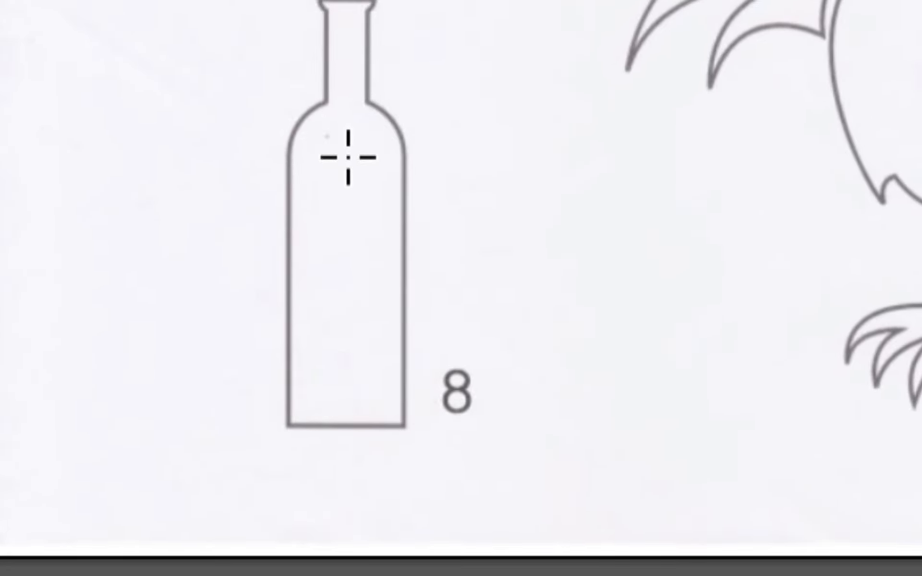
pyautogui.moveTo(347, 156); pyautogui.dragTo(406, 211)
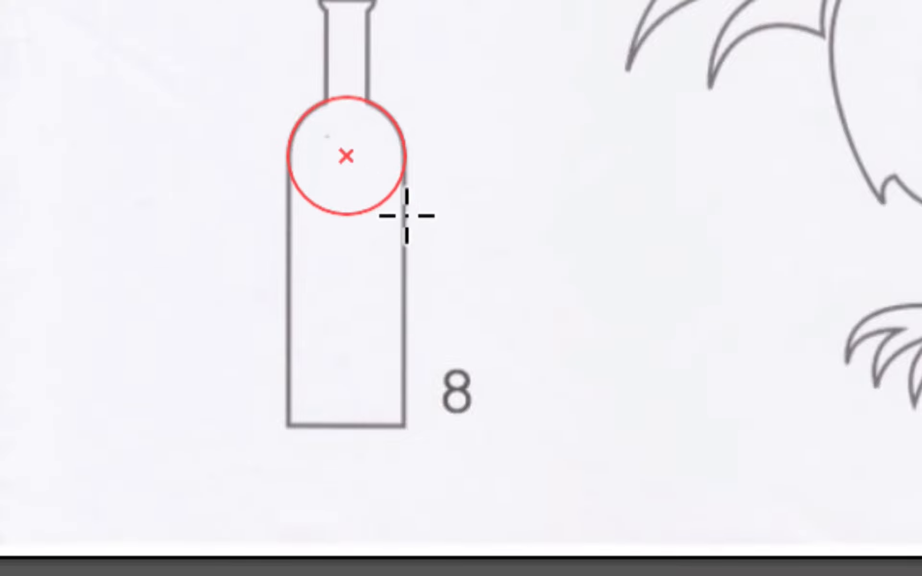
pyautogui.moveTo(406, 216); pyautogui.dragTo(406, 216)
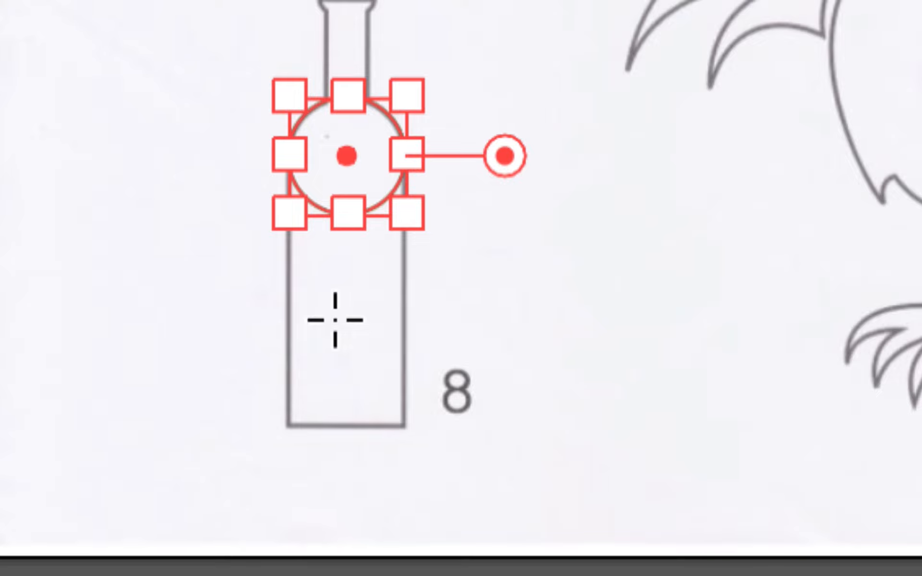
pyautogui.press('v')
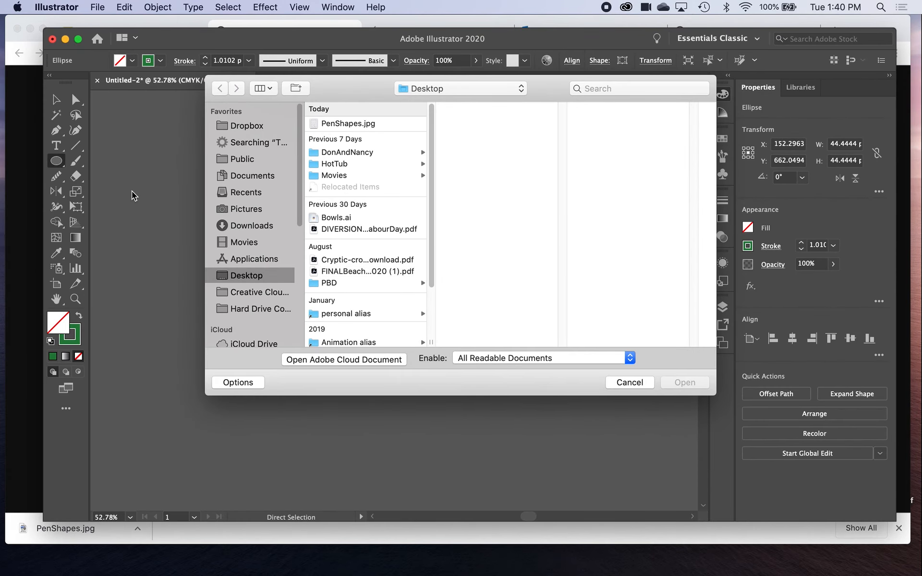
pyautogui.click(628, 382)
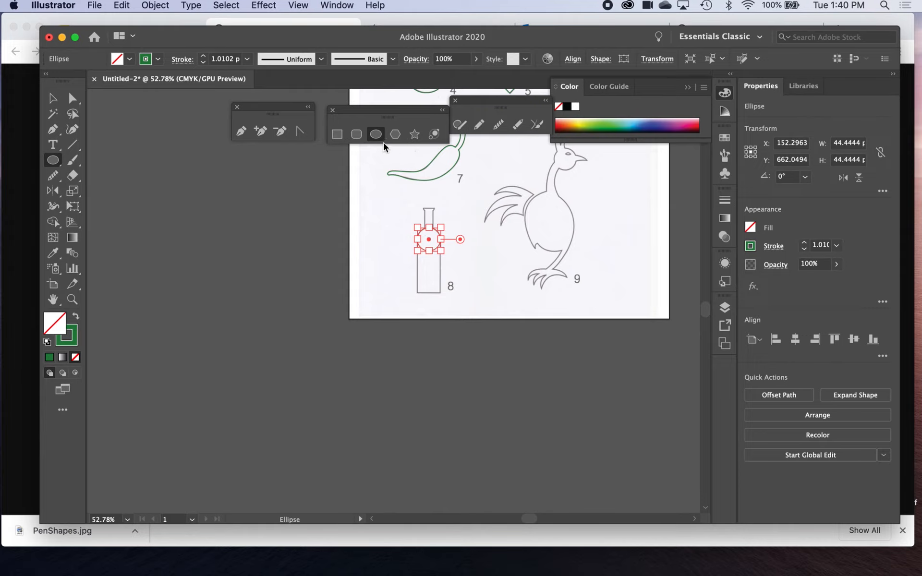
# - Draw a rectangle about 43 pt wide over bottle 8's straight body, reaching up into the shoulder circle
pyautogui.click(336, 134)
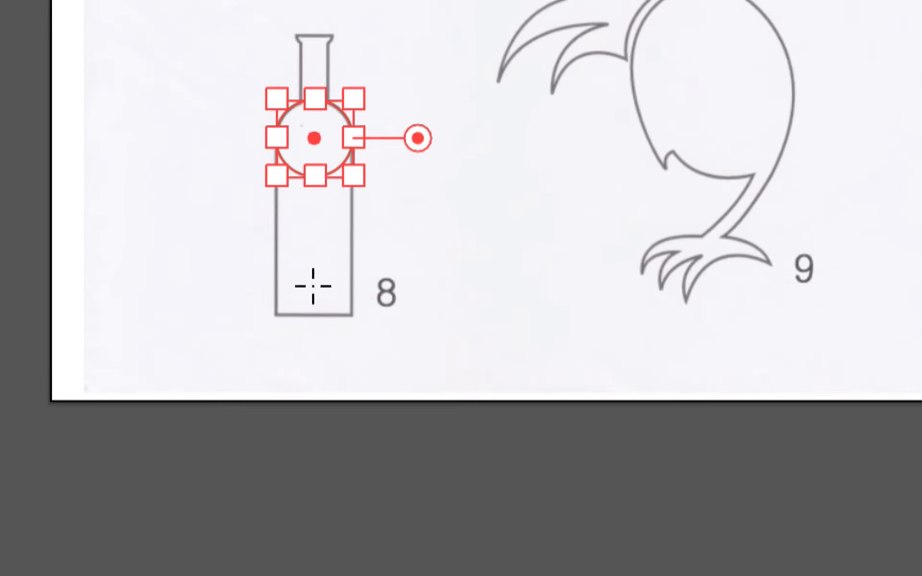
pyautogui.moveTo(350, 315); pyautogui.dragTo(277, 186)
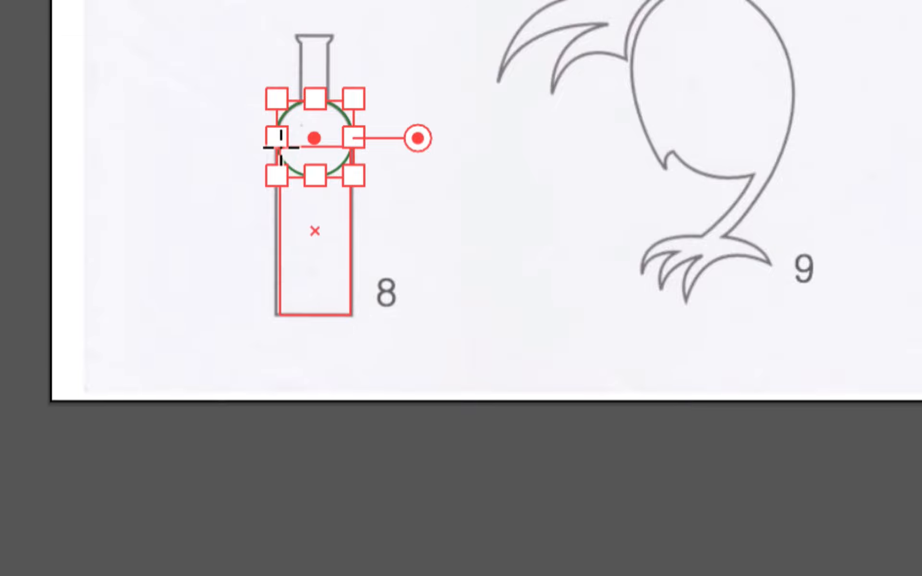
pyautogui.moveTo(279, 126); pyautogui.dragTo(277, 127)
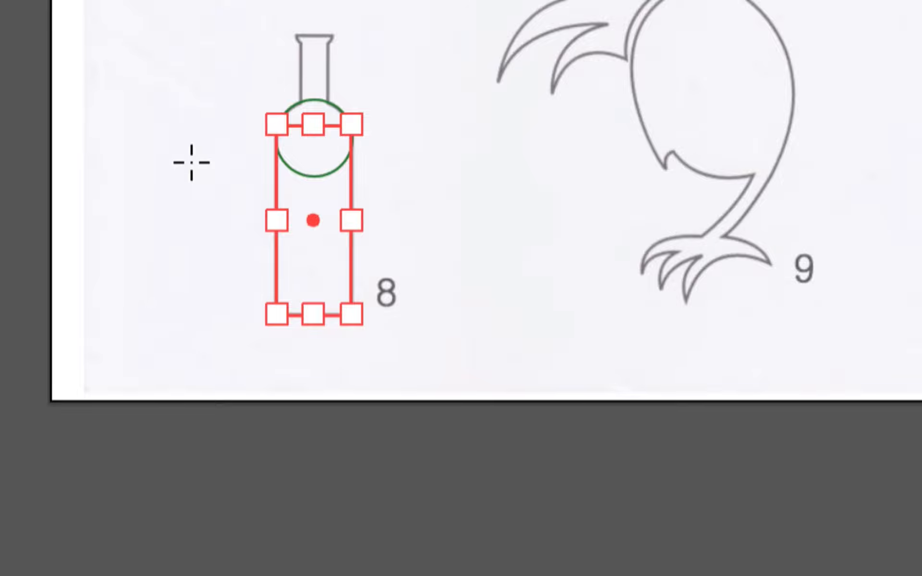
pyautogui.press('a')
pyautogui.click(218, 165)
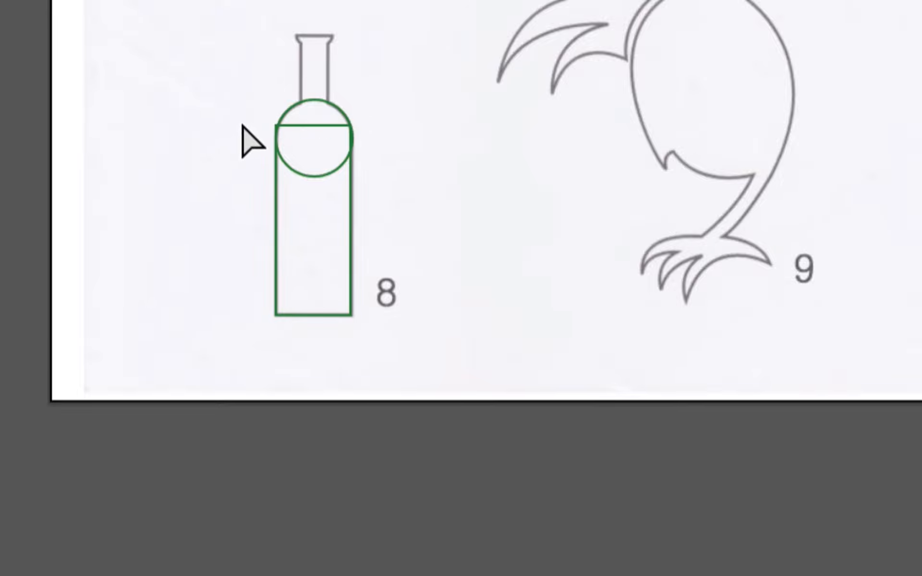
# - Align the shoulder circle and body rectangle of bottle 8 on their horizontal centres
pyautogui.press('z')
pyautogui.click(251, 101)
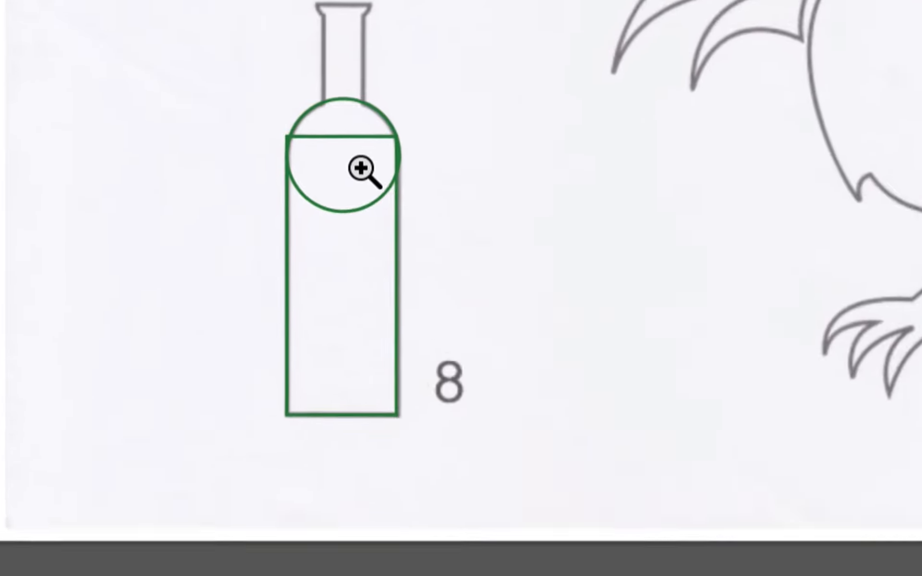
pyautogui.click(365, 170)
pyautogui.press('m')
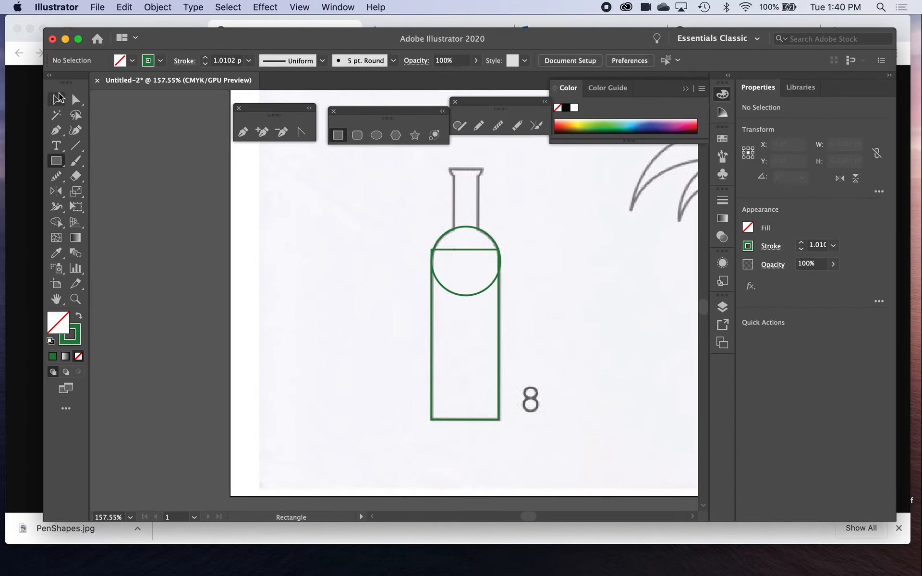
pyautogui.click(57, 99)
pyautogui.moveTo(471, 269); pyautogui.dragTo(550, 306)
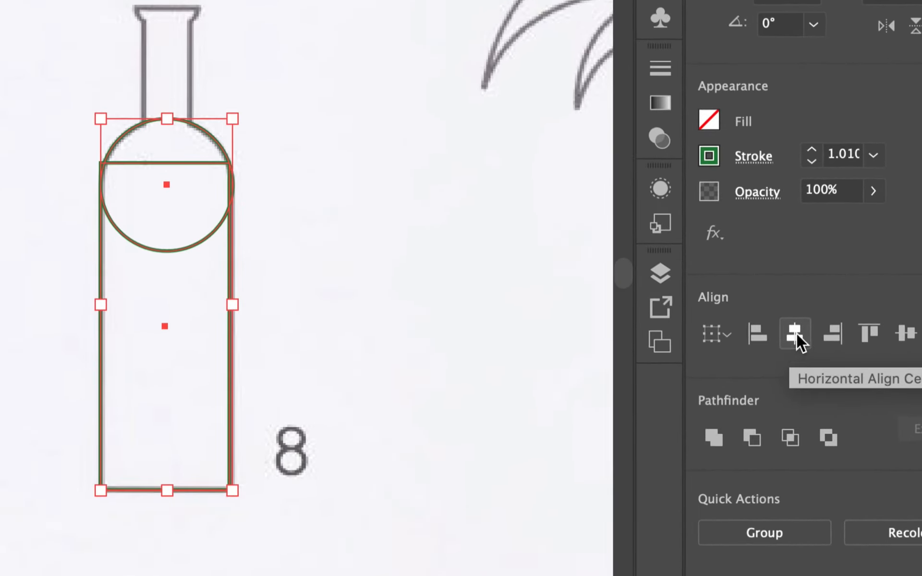
pyautogui.click(796, 333)
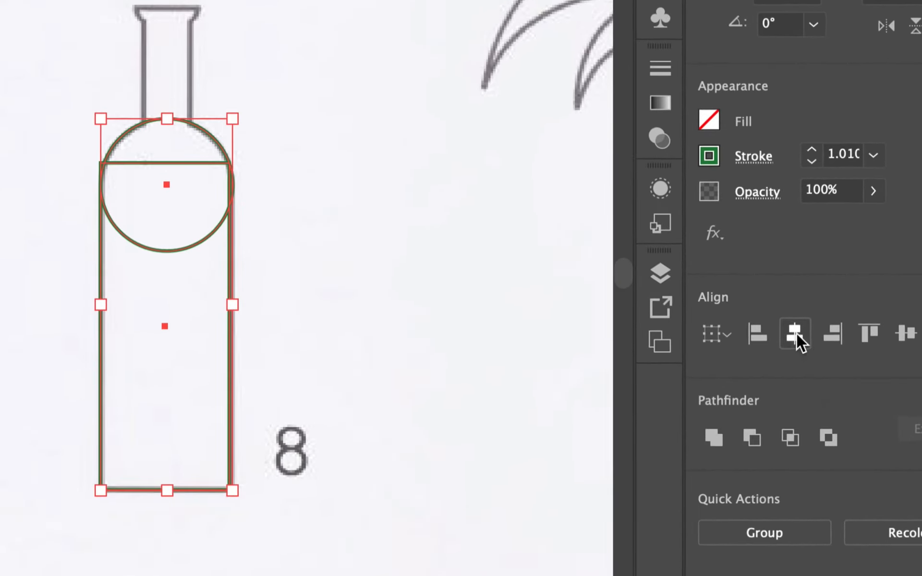
pyautogui.click(379, 286)
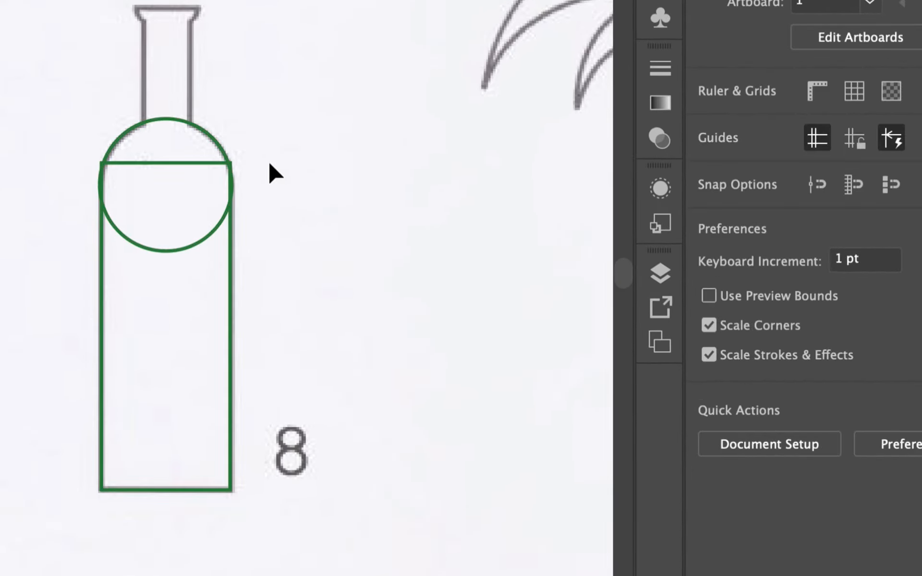
# - Lower the body rectangle's top edge slightly so the rectangle is about 107 pt high
pyautogui.click(150, 163)
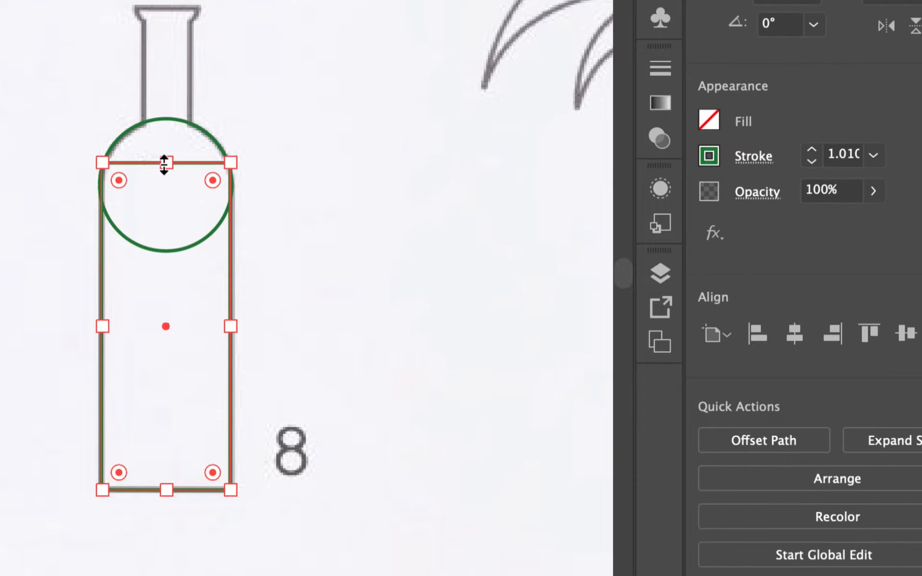
pyautogui.moveTo(165, 163)
pyautogui.mouseDown()
pyautogui.moveTo(164, 179)
pyautogui.moveTo(165, 171)
pyautogui.mouseUp()
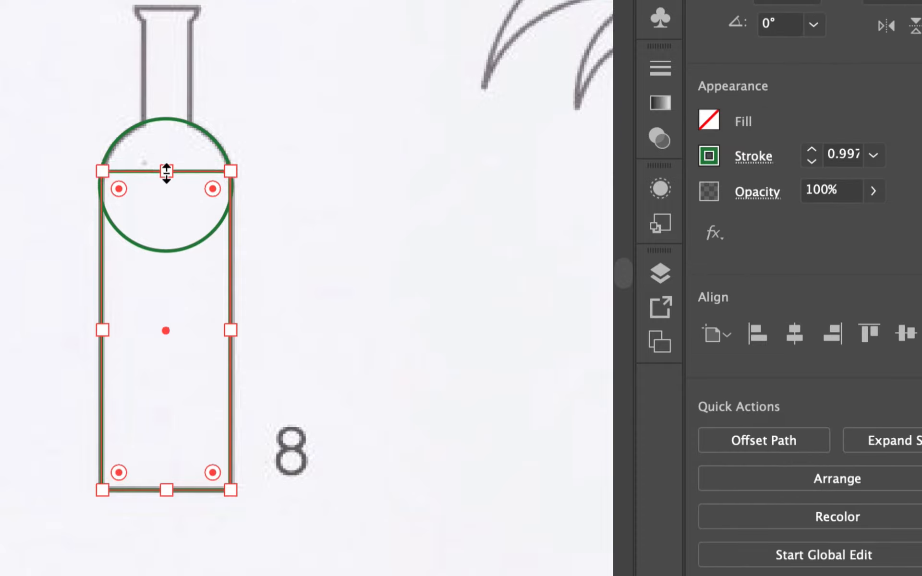
pyautogui.click(278, 222)
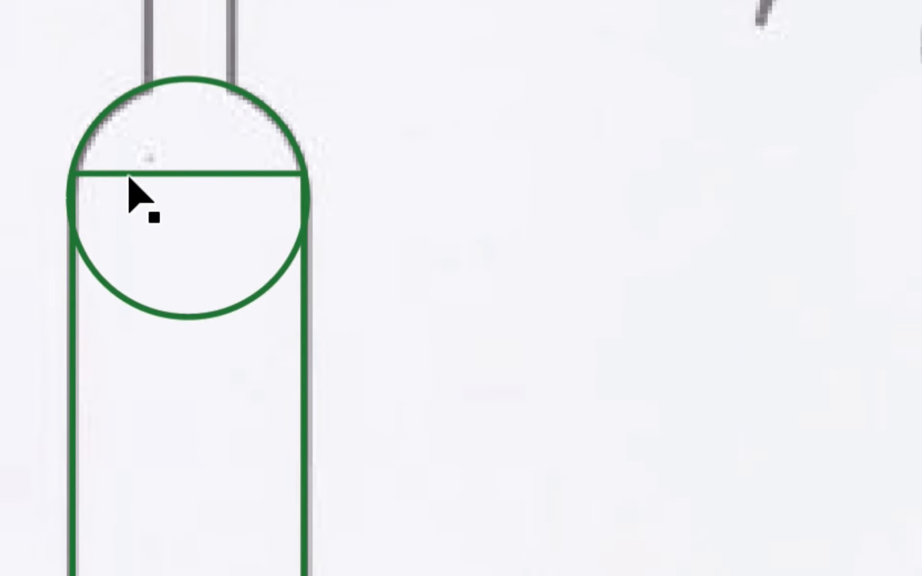
# - Copy the shoulder circle's width value and exit its isolation mode
pyautogui.rightClick(109, 118)
pyautogui.click(109, 112)
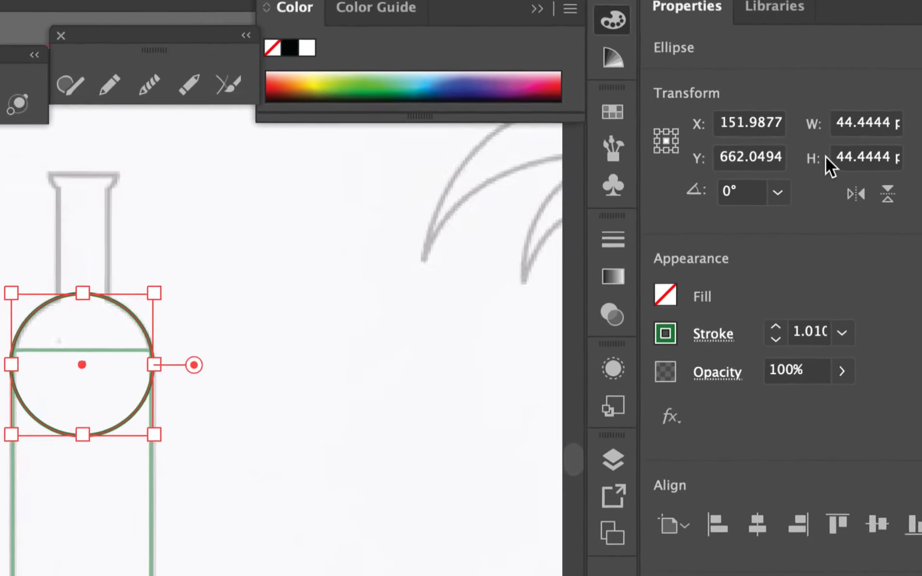
pyautogui.click(880, 119)
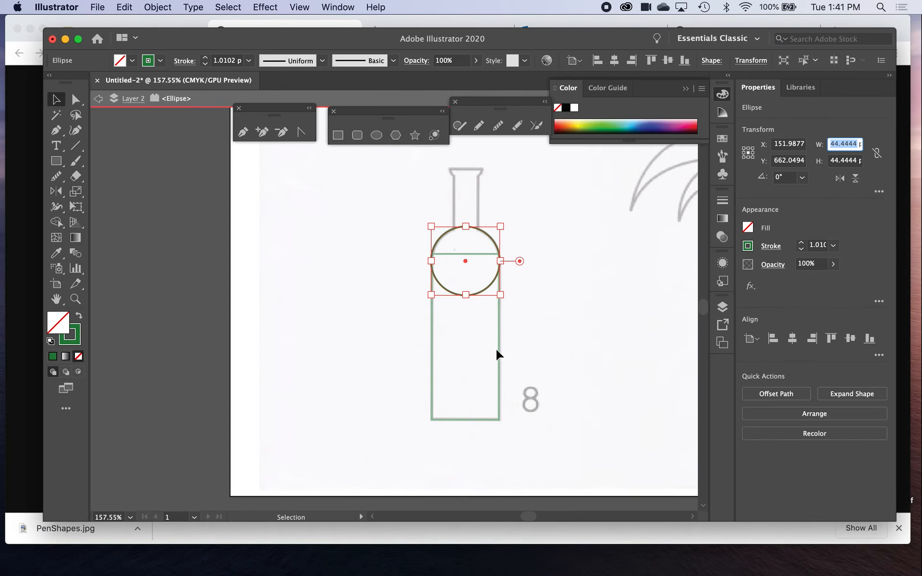
pyautogui.click(500, 359)
pyautogui.click(501, 353)
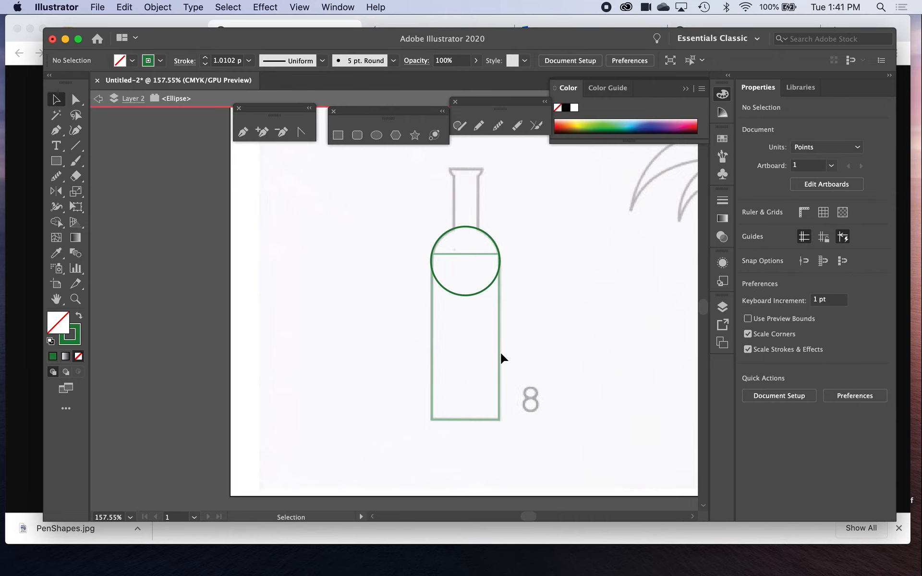
pyautogui.click(503, 352)
pyautogui.click(98, 99)
pyautogui.click(99, 100)
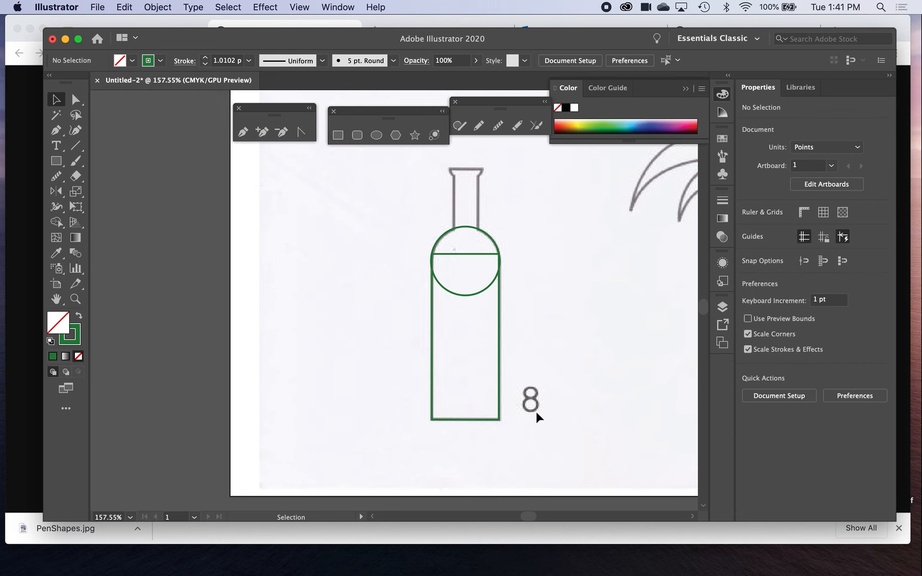
# - Set the body rectangle's width to 44.4444 pt to match the shoulder circle
pyautogui.click(500, 334)
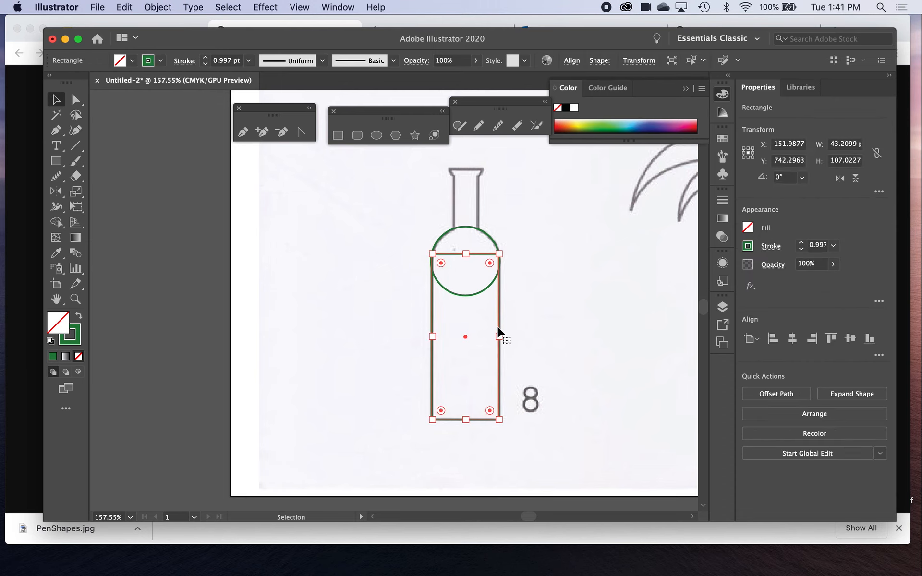
pyautogui.click(840, 147)
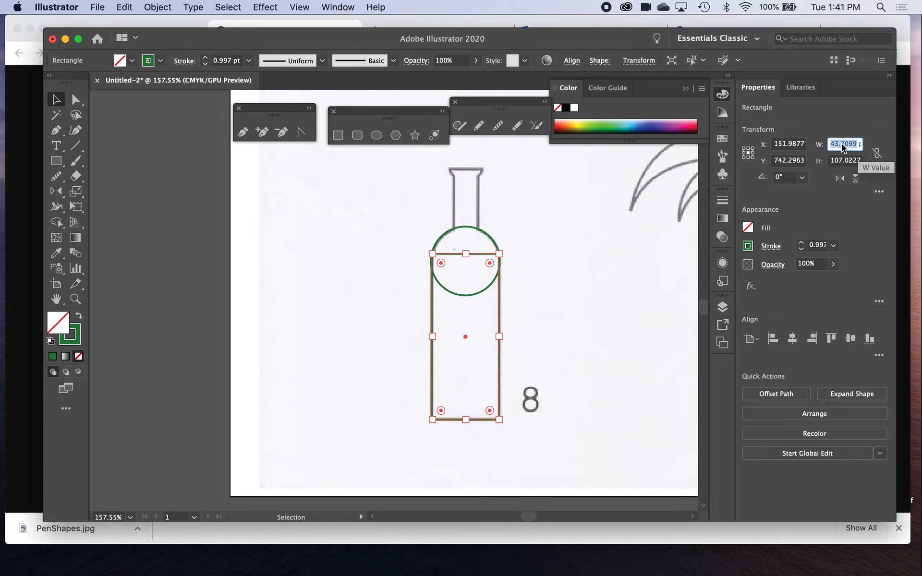
pyautogui.write('44.4444 pt')
pyautogui.press('Return')
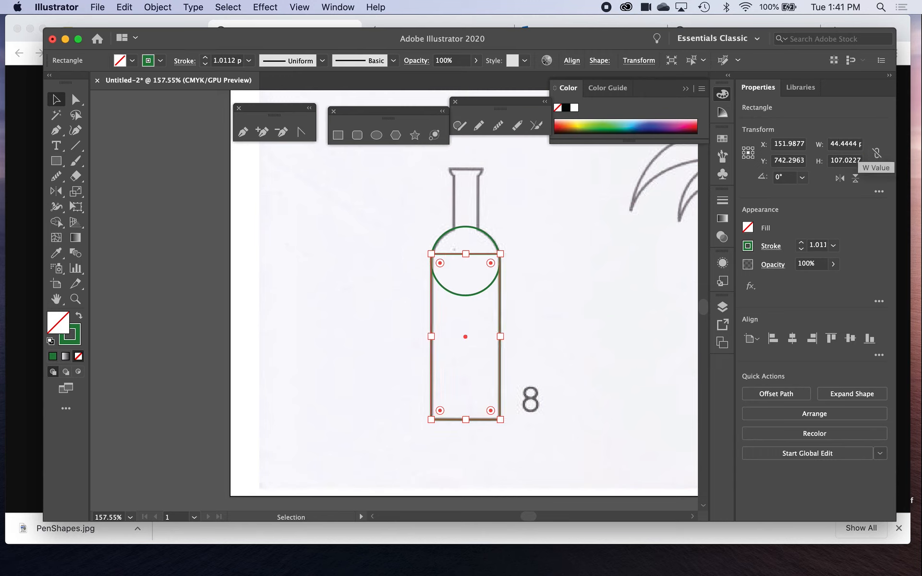
pyautogui.click(556, 271)
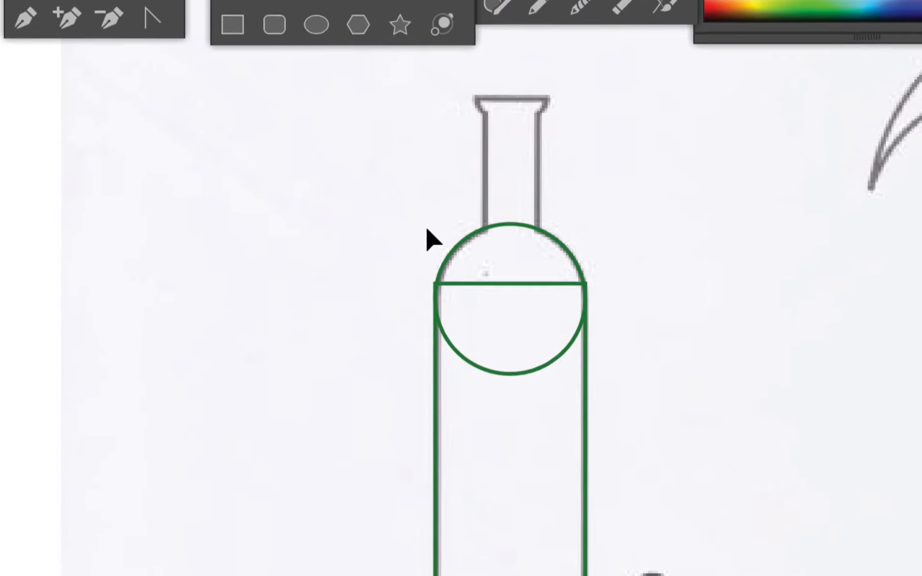
# - Lower the body rectangle's top edge a little further, to where its corners meet the sides of the shoulder circle
pyautogui.click(437, 303)
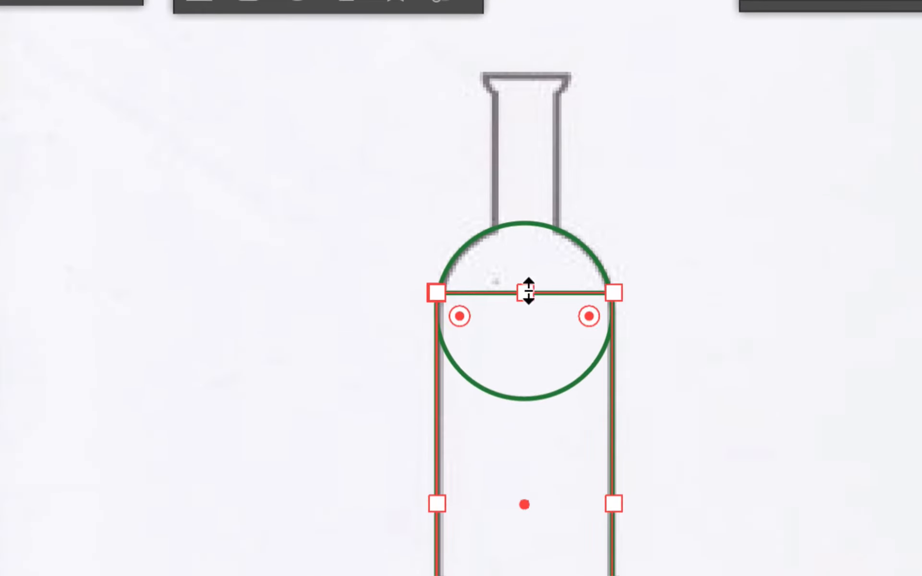
pyautogui.moveTo(527, 291); pyautogui.dragTo(533, 307)
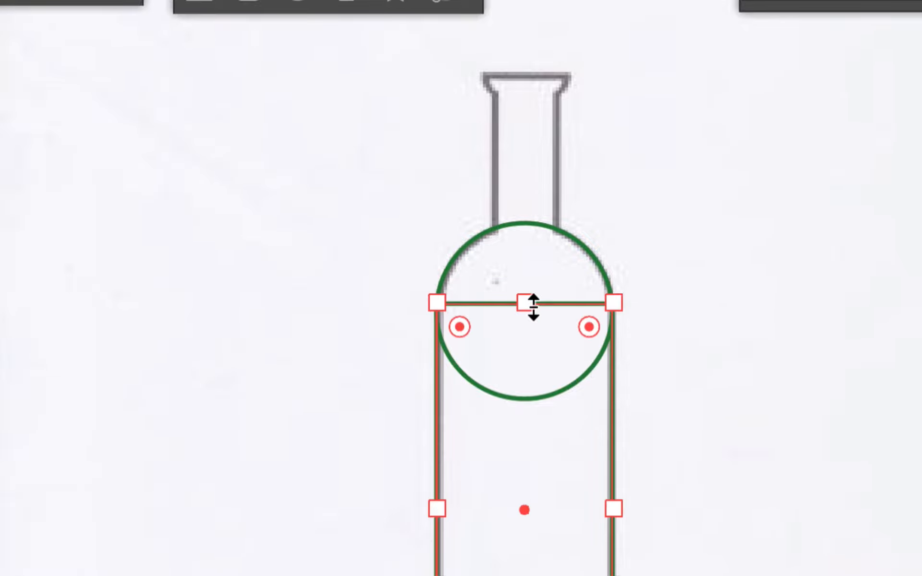
pyautogui.click(360, 334)
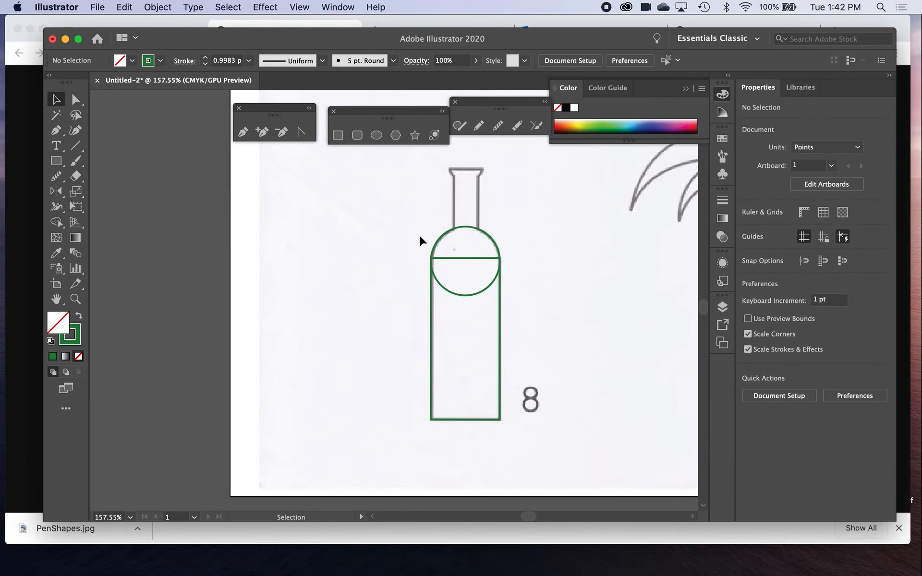
# - Merge the shoulder circle and body rectangle into one bottle outline with the Shape Builder tool
pyautogui.click(499, 328)
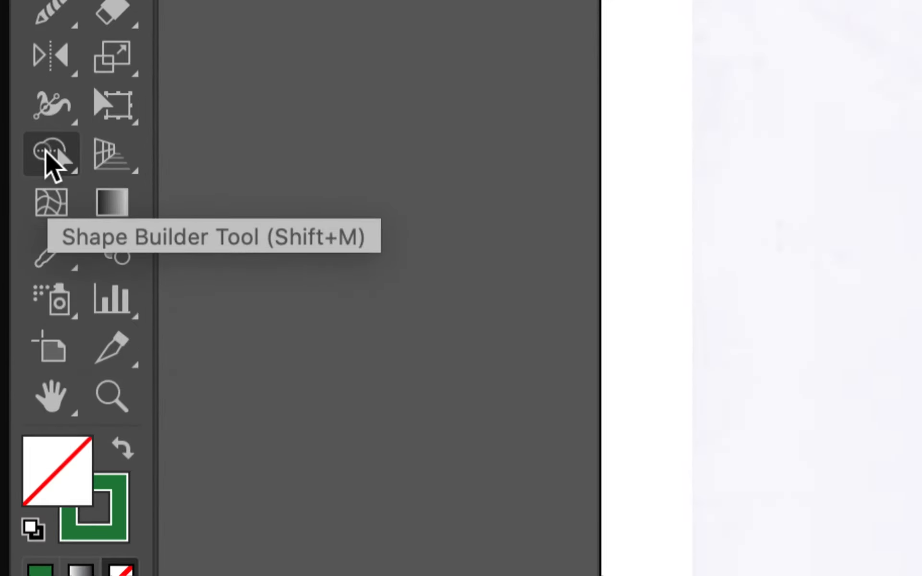
pyautogui.click(48, 153)
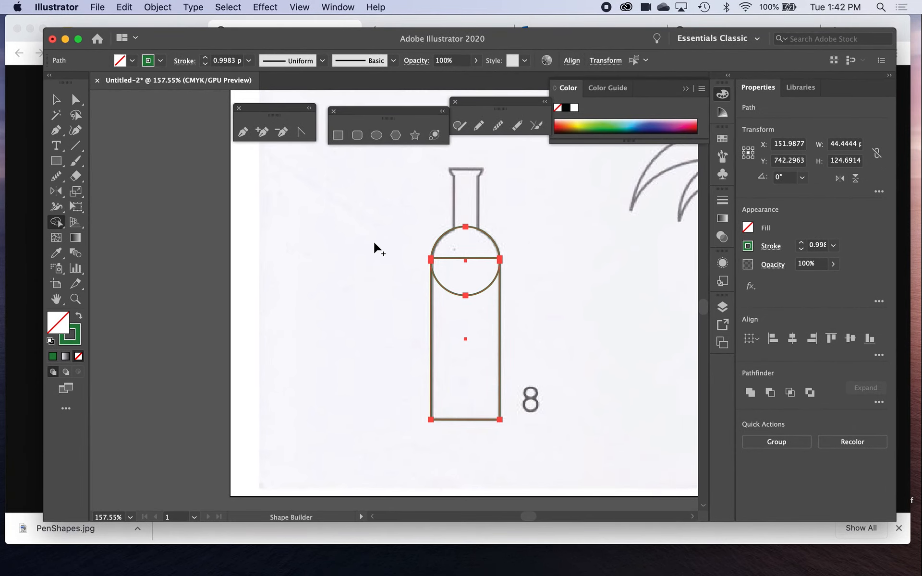
pyautogui.moveTo(449, 252)
pyautogui.mouseDown()
pyautogui.moveTo(470, 248)
pyautogui.moveTo(471, 371)
pyautogui.mouseUp()
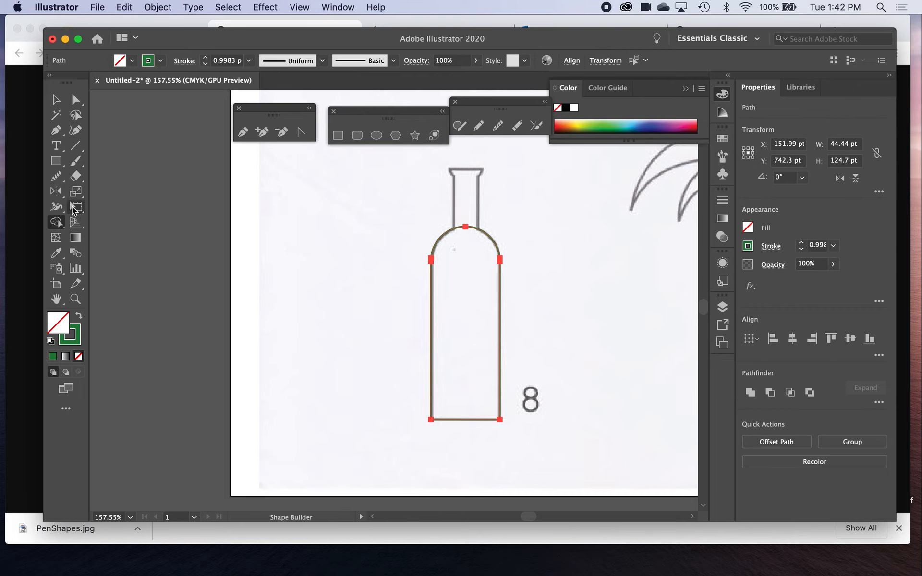
# - Draw a rectangle about 15.7 by 39.3 pt over the bottle's neck and merge it with the body using Shape Builder
pyautogui.click(56, 161)
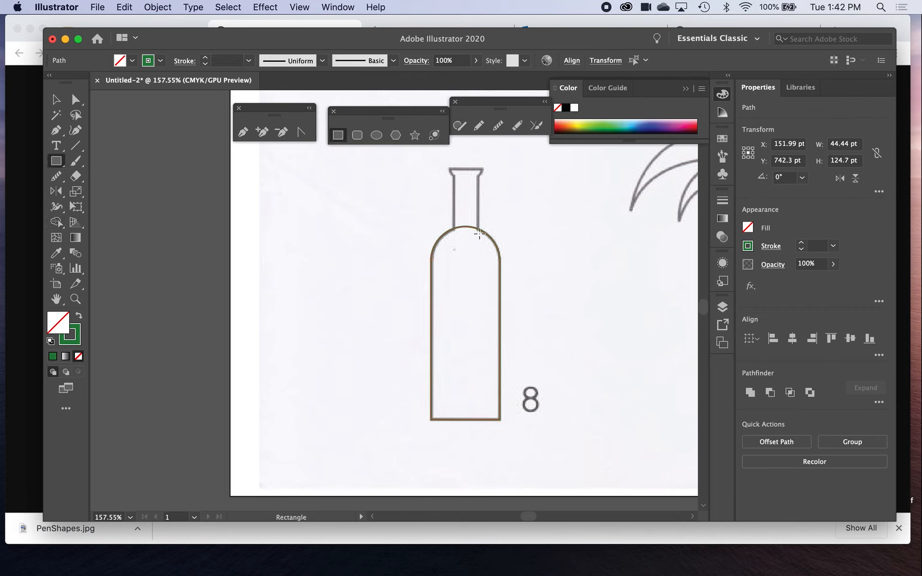
pyautogui.moveTo(478, 235); pyautogui.dragTo(453, 174)
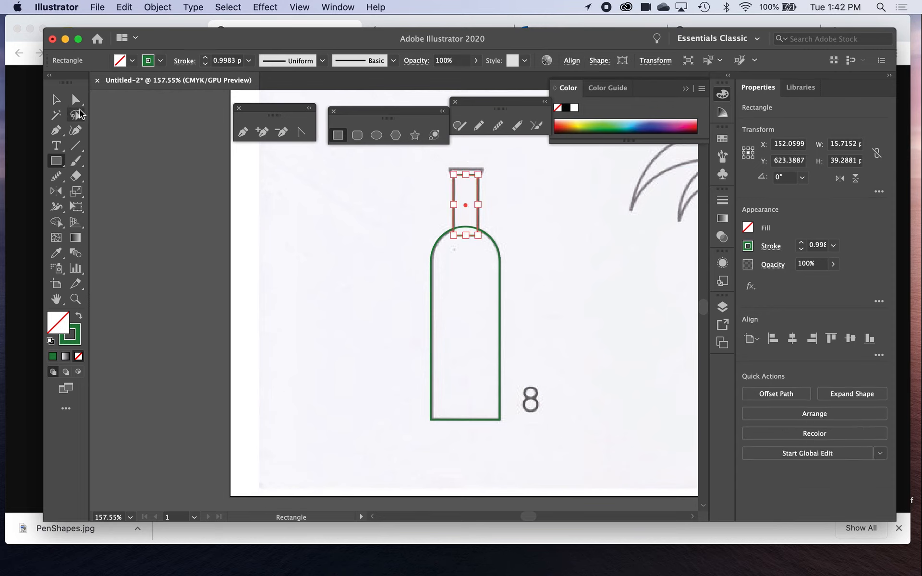
pyautogui.click(56, 99)
pyautogui.moveTo(420, 231); pyautogui.dragTo(522, 301)
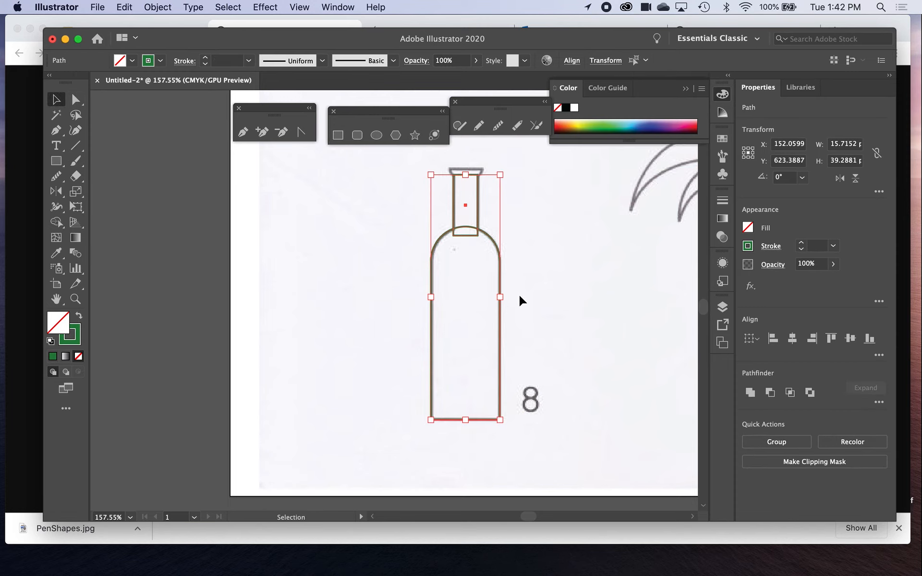
pyautogui.click(56, 221)
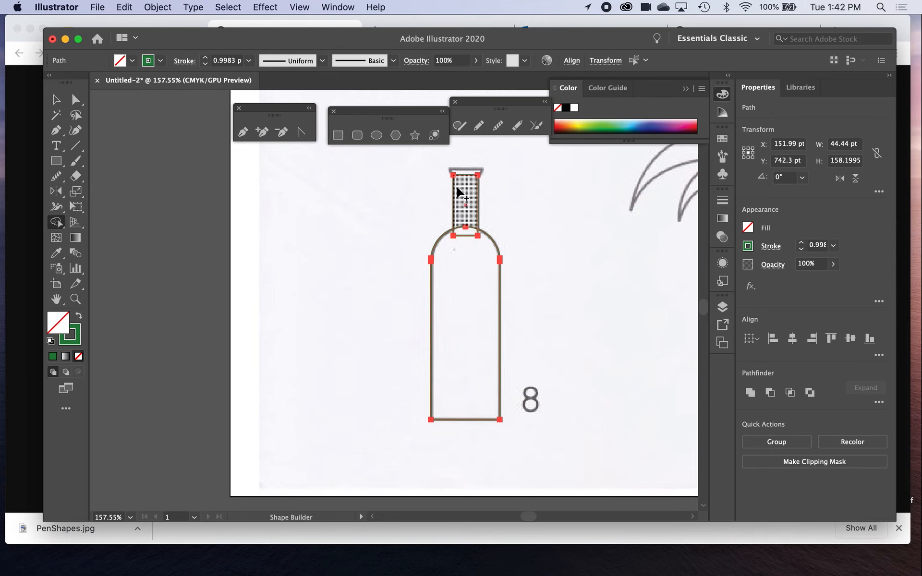
pyautogui.moveTo(457, 193); pyautogui.dragTo(471, 310)
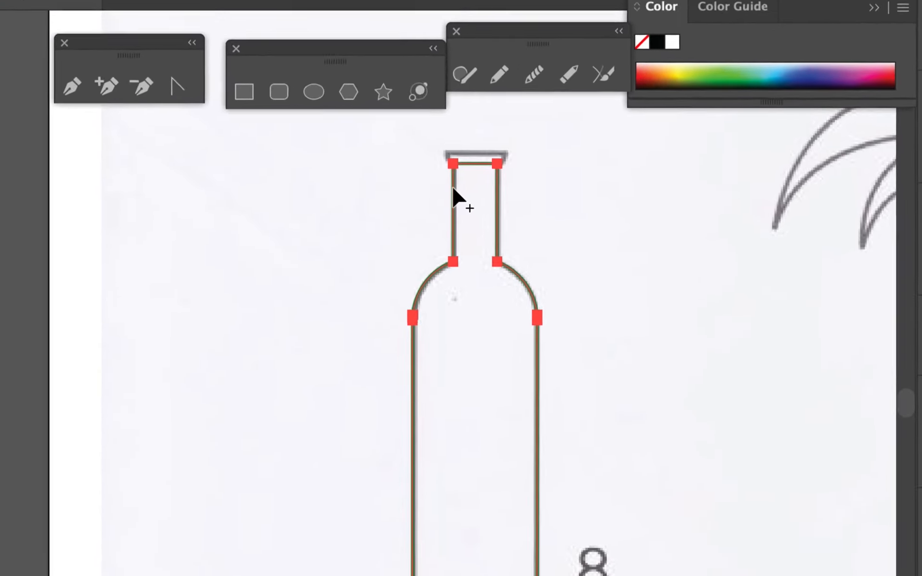
# - Draw an ellipse outward from a centre just above the bottle's lip and narrow it to a near circle
pyautogui.scroll(4, 388, 197)
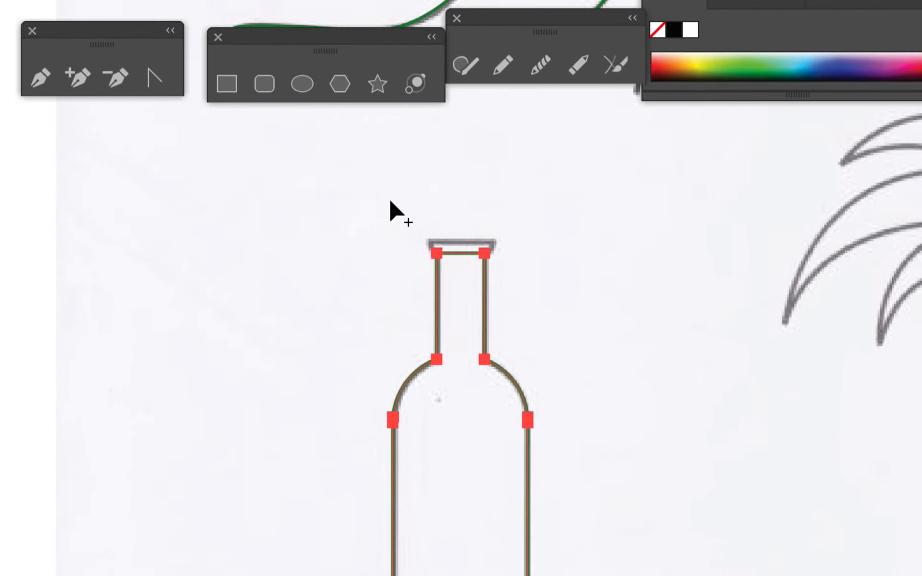
pyautogui.click(306, 83)
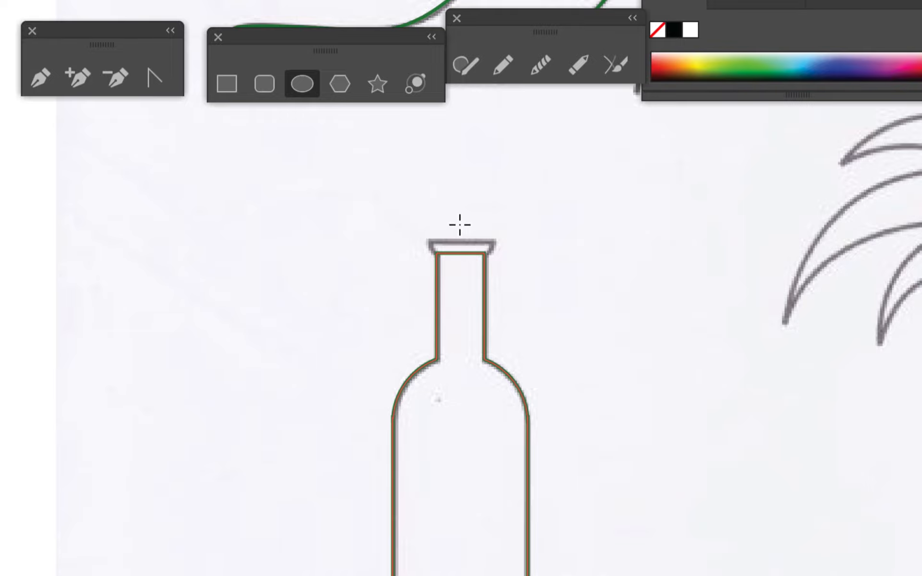
pyautogui.moveTo(459, 224); pyautogui.dragTo(500, 261)
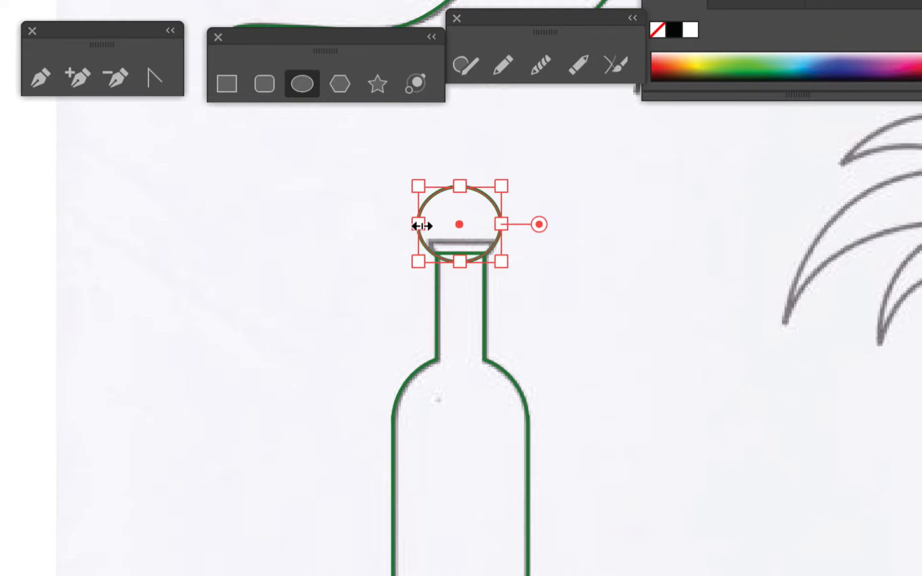
pyautogui.moveTo(418, 226); pyautogui.dragTo(422, 225)
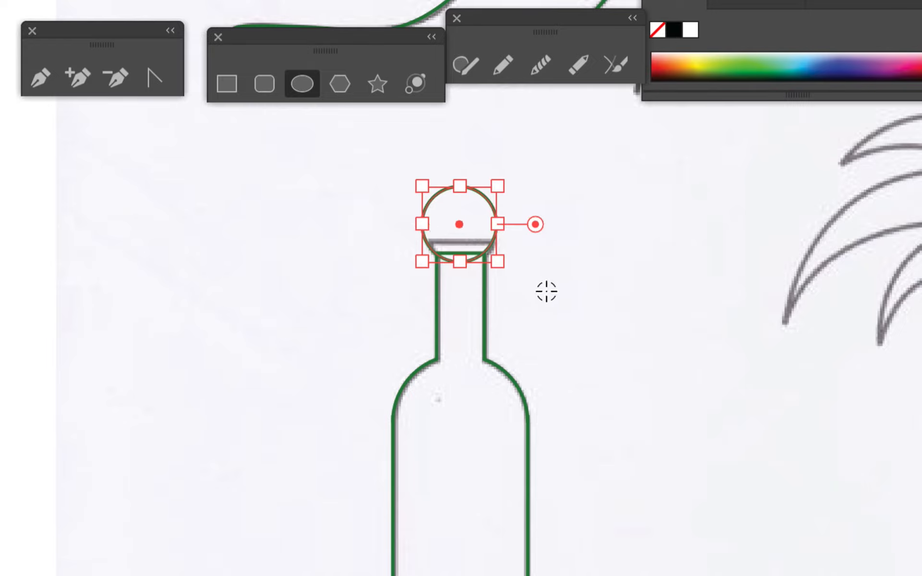
# - Nudge the lip circle slightly to the right, and centre it horizontally with the bottle outline
pyautogui.press('Right')
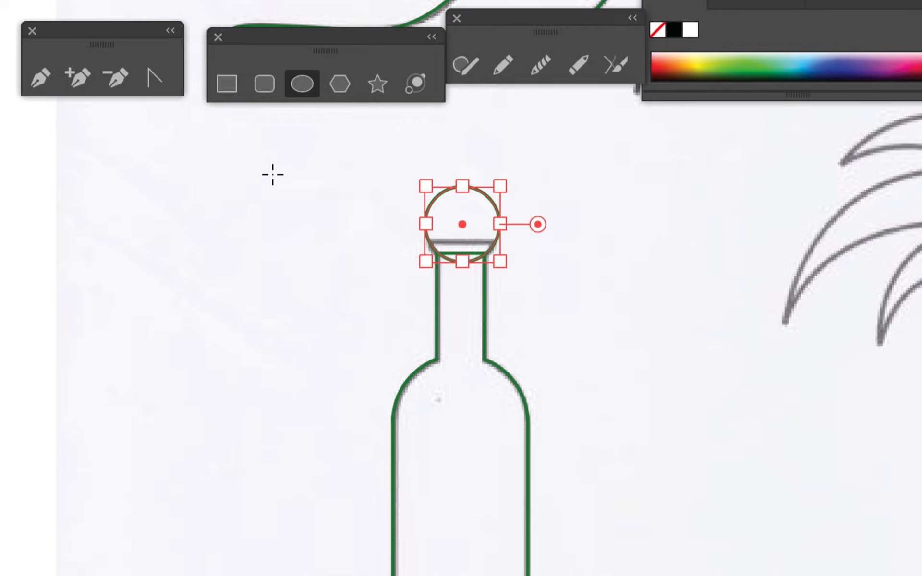
pyautogui.moveTo(361, 224); pyautogui.dragTo(537, 368)
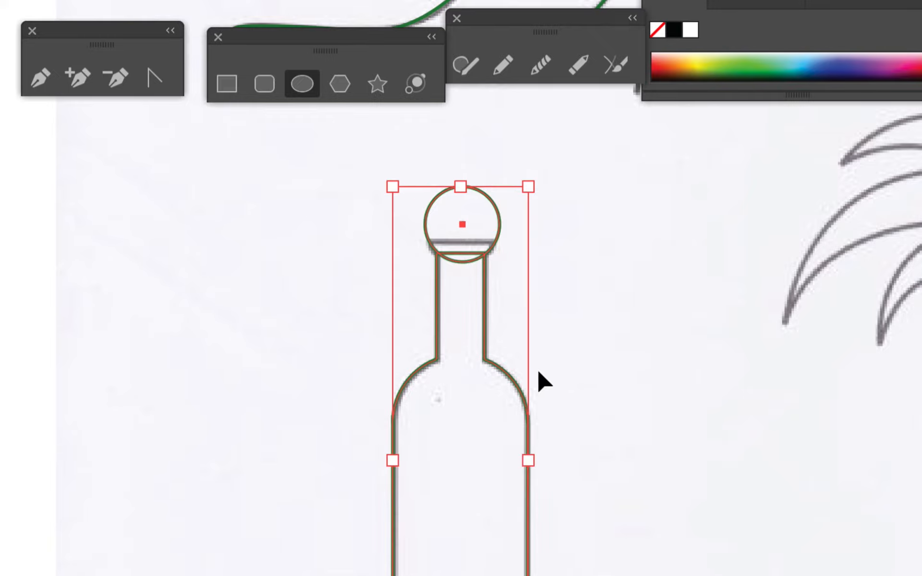
pyautogui.press('l')
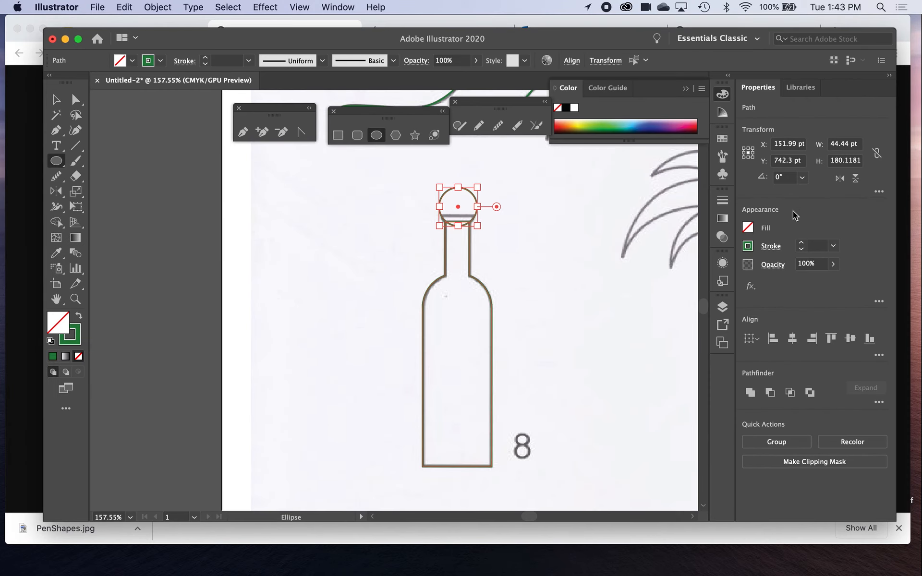
pyautogui.click(571, 60)
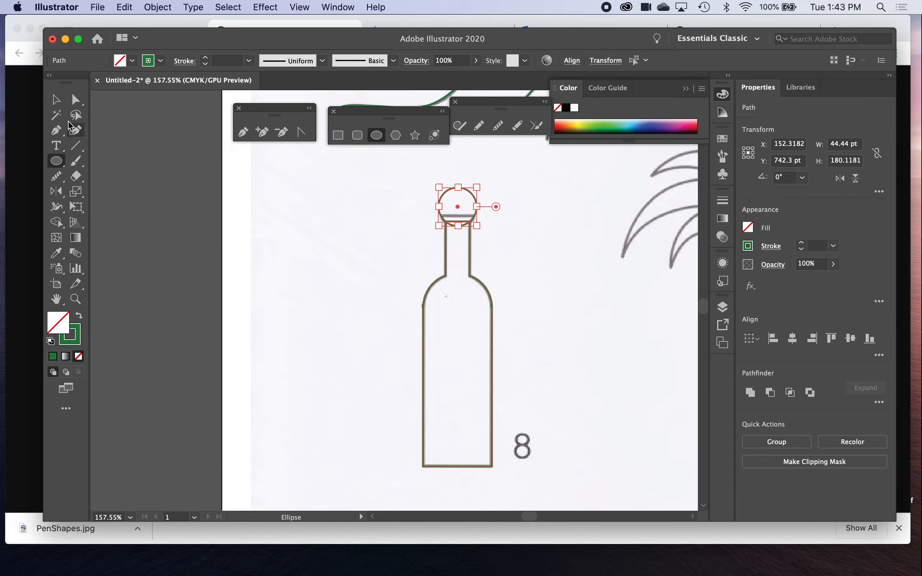
# - Merge the lip circle with the bottle outline using the Shape Builder tool
pyautogui.click(56, 99)
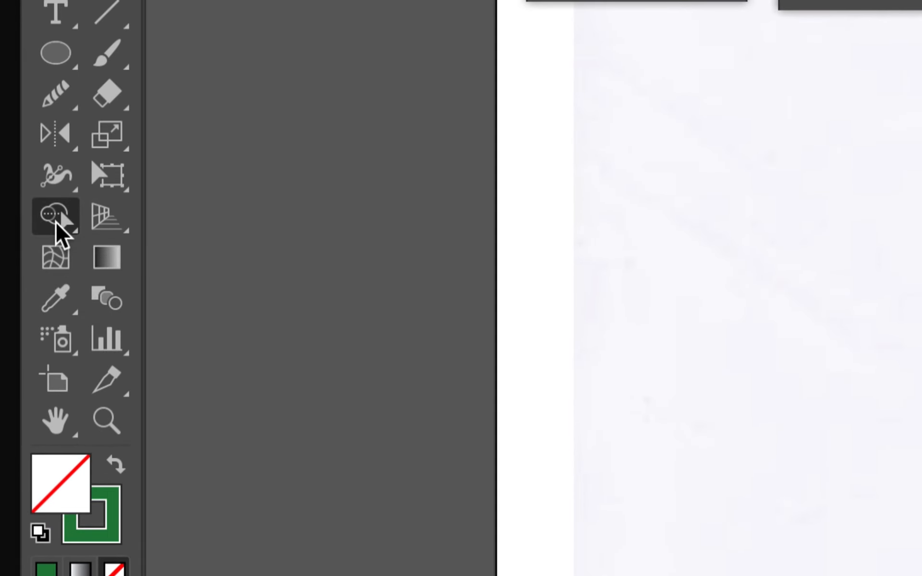
pyautogui.click(56, 222)
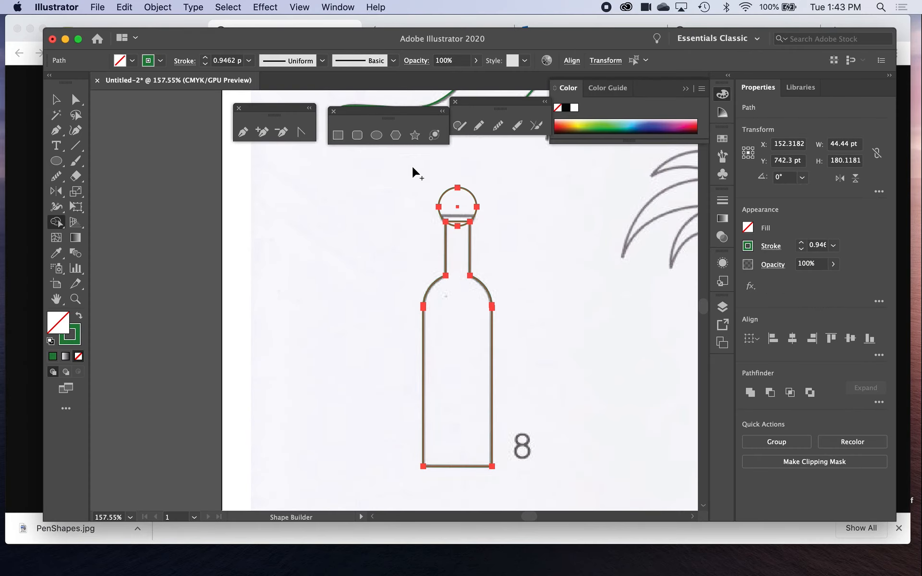
pyautogui.moveTo(453, 205); pyautogui.dragTo(444, 331)
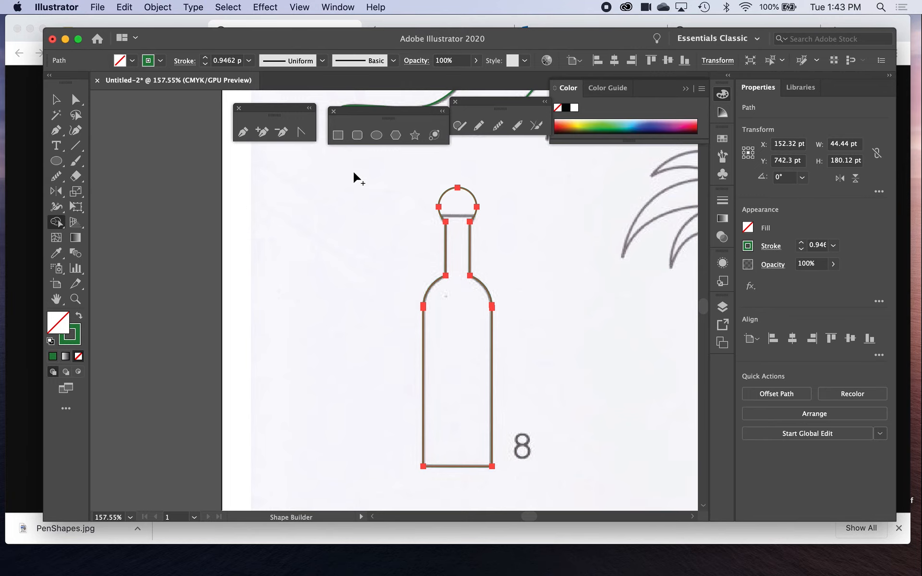
# - Draw a rectangle about 49.6 by 26.5 pt over the circle above the lip and cut that area away with Shape Builder
pyautogui.click(337, 134)
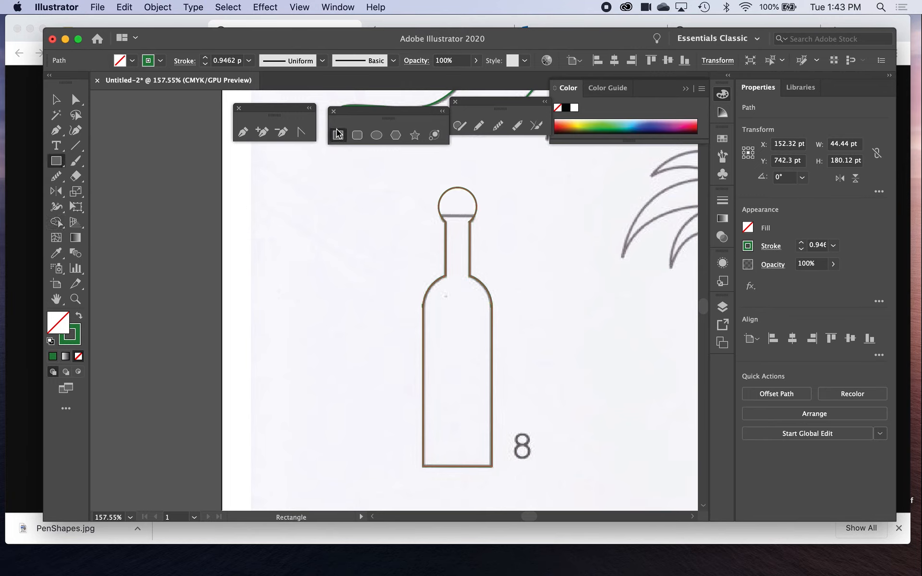
pyautogui.moveTo(422, 175); pyautogui.dragTo(500, 216)
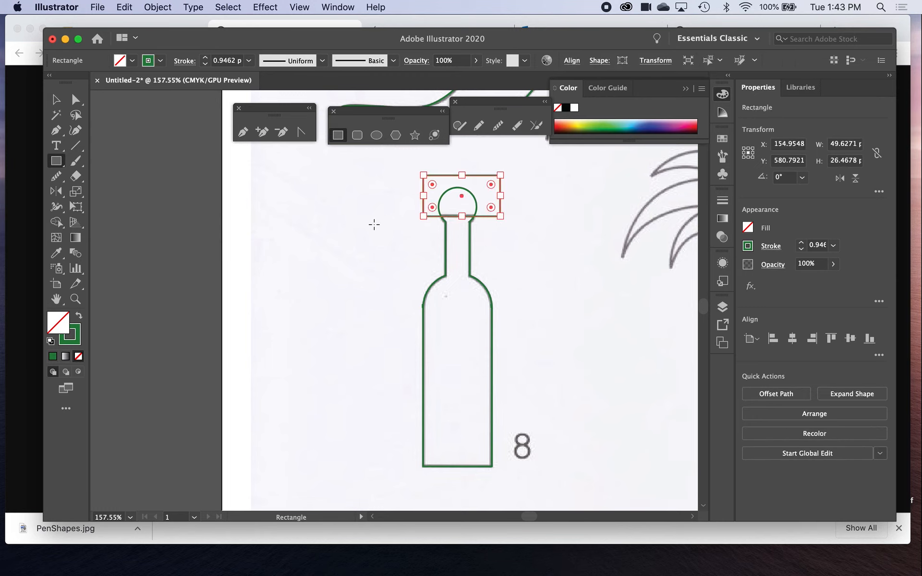
pyautogui.click(56, 99)
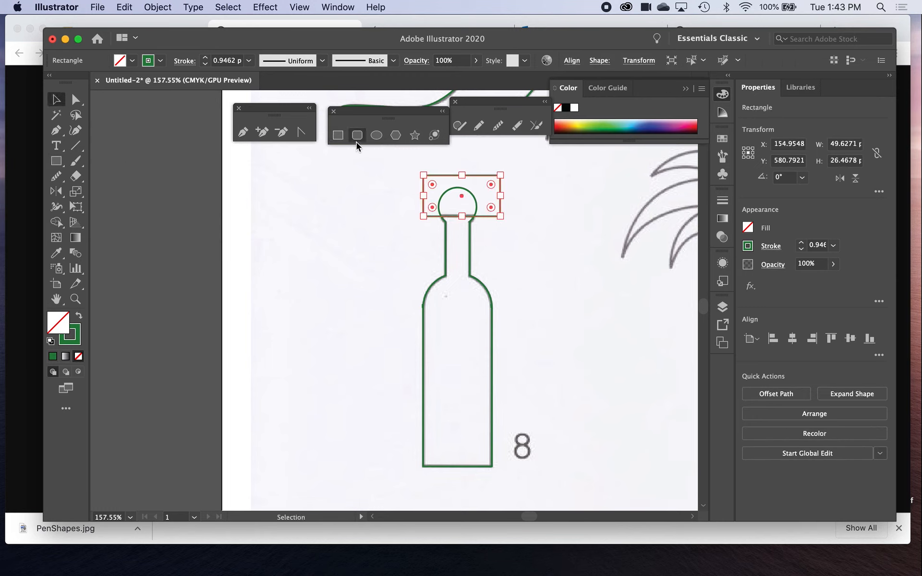
pyautogui.keyDown('shift'); pyautogui.click(497, 276); pyautogui.keyUp('shift')
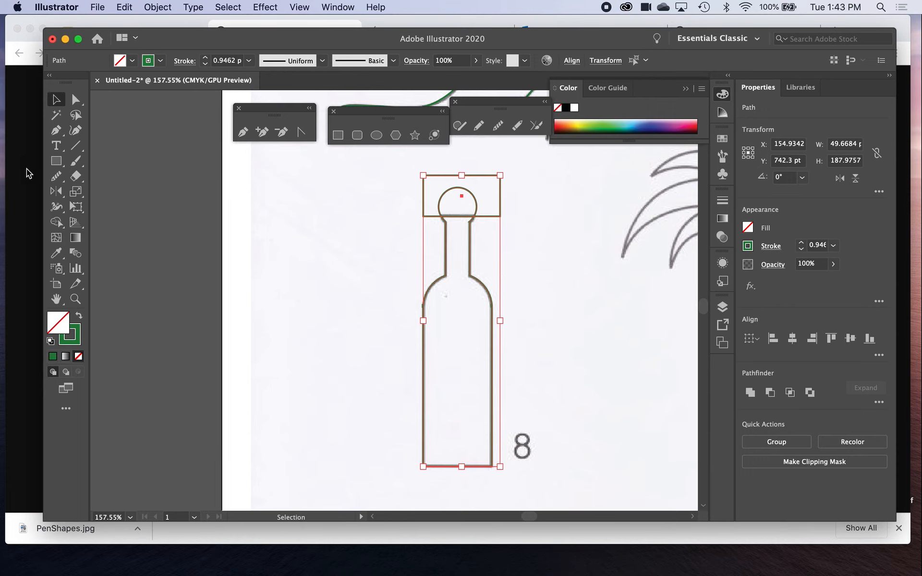
pyautogui.click(57, 222)
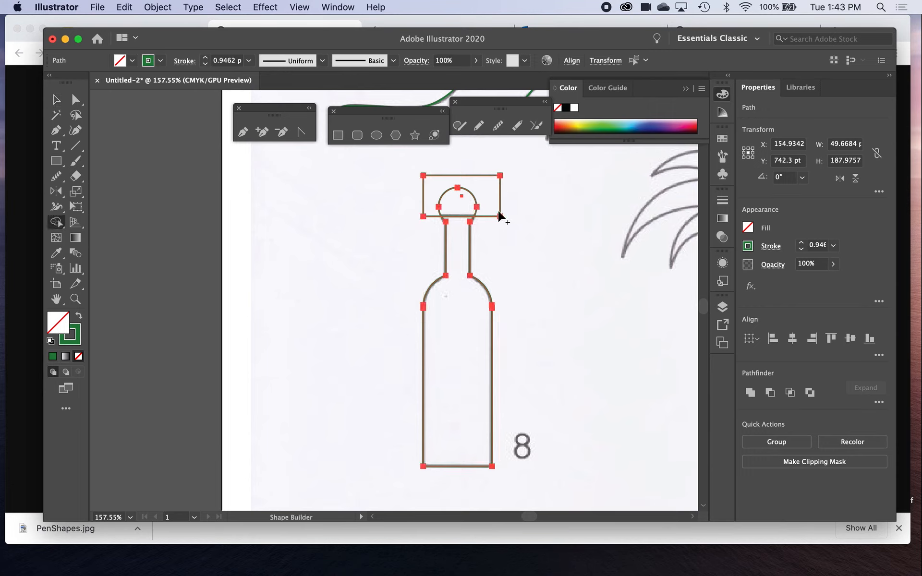
pyautogui.keyDown('alt'); pyautogui.moveTo(484, 199); pyautogui.dragTo(453, 199); pyautogui.keyUp('alt')
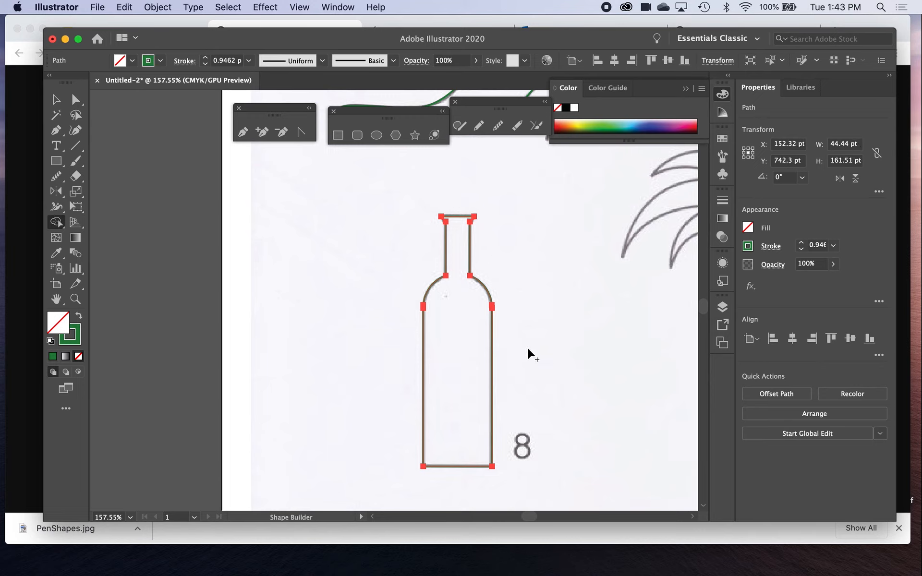
# - Move the bottle outline off its template to the empty area on its left and deselect it
pyautogui.click(55, 101)
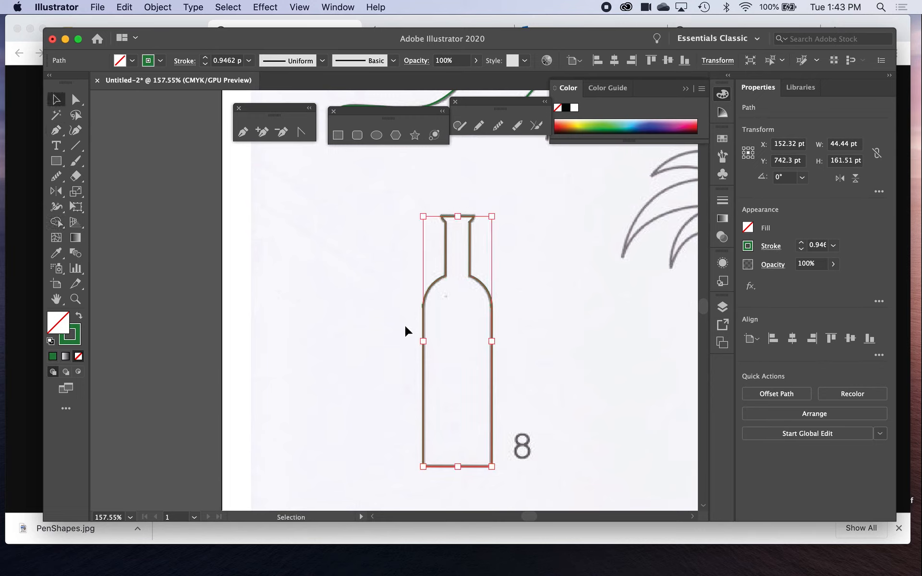
pyautogui.keyDown('alt'); pyautogui.moveTo(427, 373); pyautogui.dragTo(317, 357); pyautogui.keyUp('alt')
pyautogui.click(424, 303)
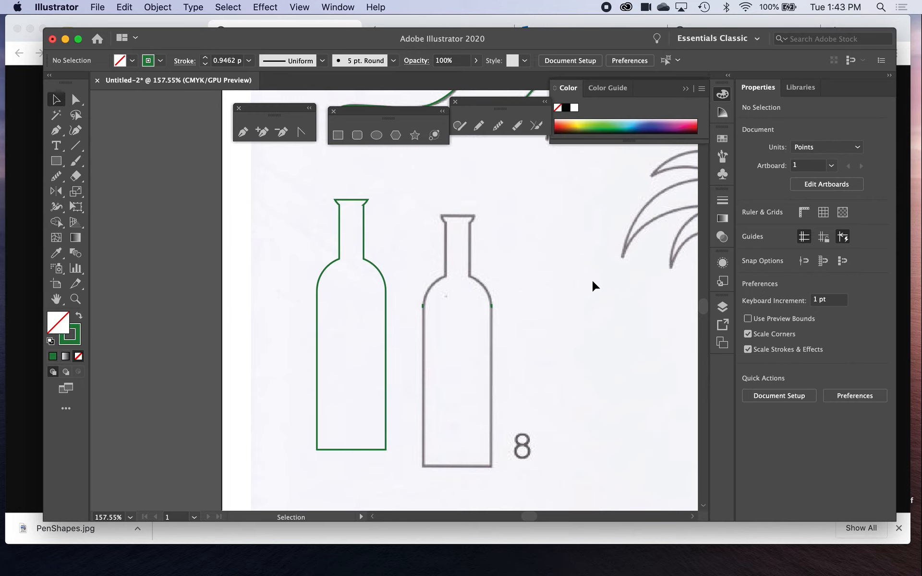
# - Trace the bird's taller crest feather with the Pen tool, from the back of the head over its tip to the notch
pyautogui.scroll(-1, 593, 286)
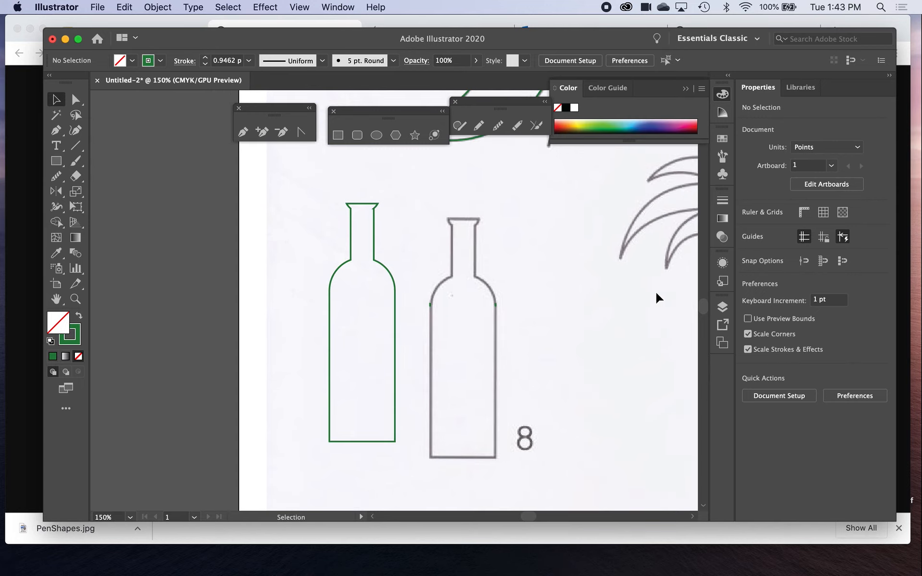
pyautogui.press('space')
pyautogui.moveTo(680, 294)
pyautogui.mouseDown()
pyautogui.moveTo(305, 317)
pyautogui.moveTo(216, 448)
pyautogui.mouseUp()
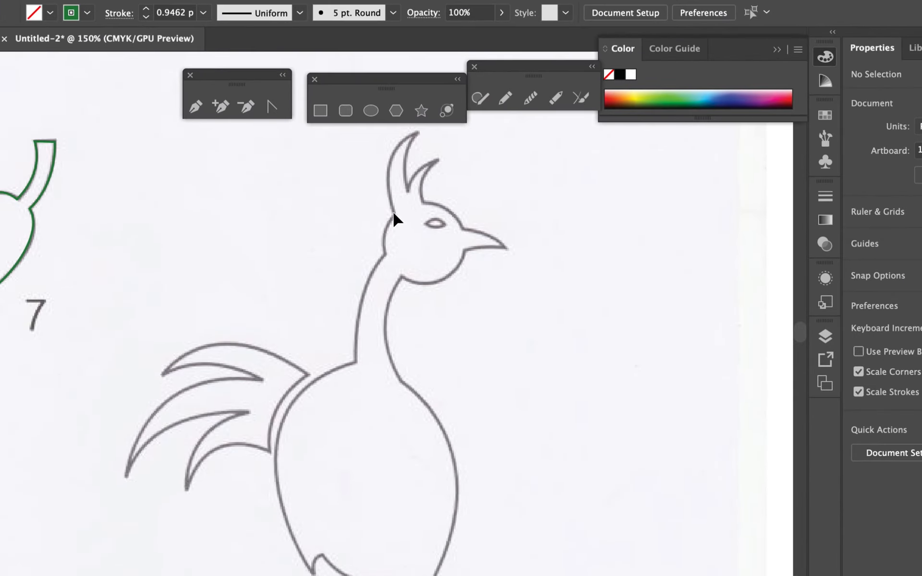
pyautogui.moveTo(417, 263); pyautogui.dragTo(415, 353)
pyautogui.click(197, 107)
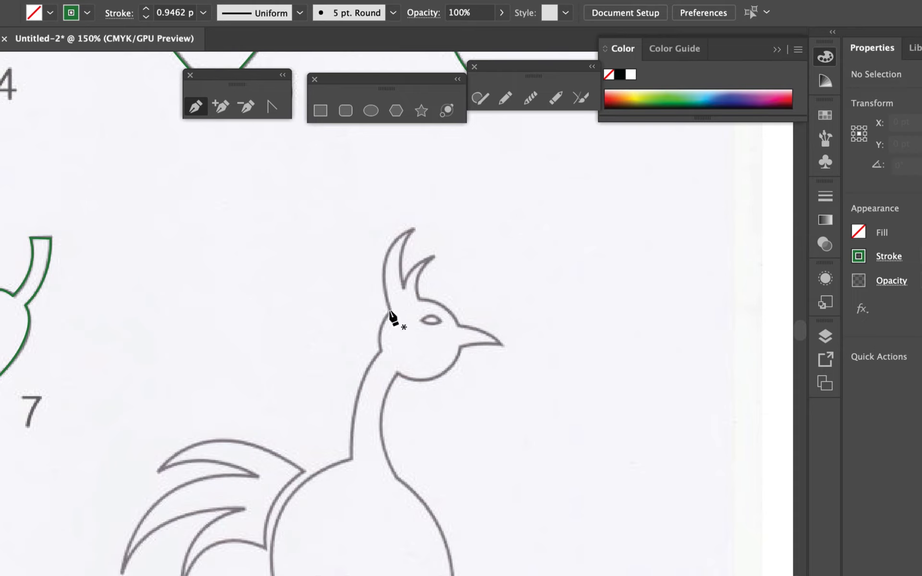
pyautogui.moveTo(390, 311); pyautogui.dragTo(426, 229)
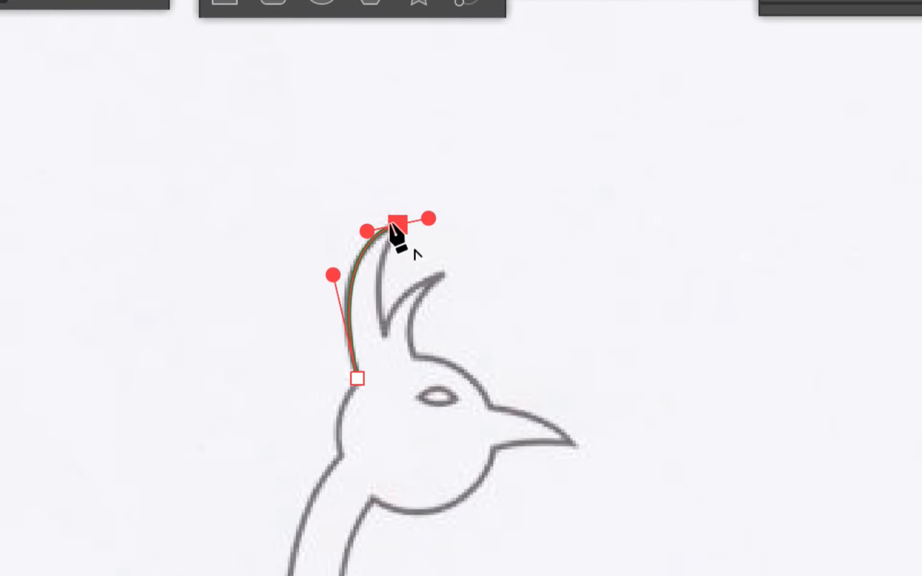
pyautogui.moveTo(397, 225); pyautogui.dragTo(375, 267)
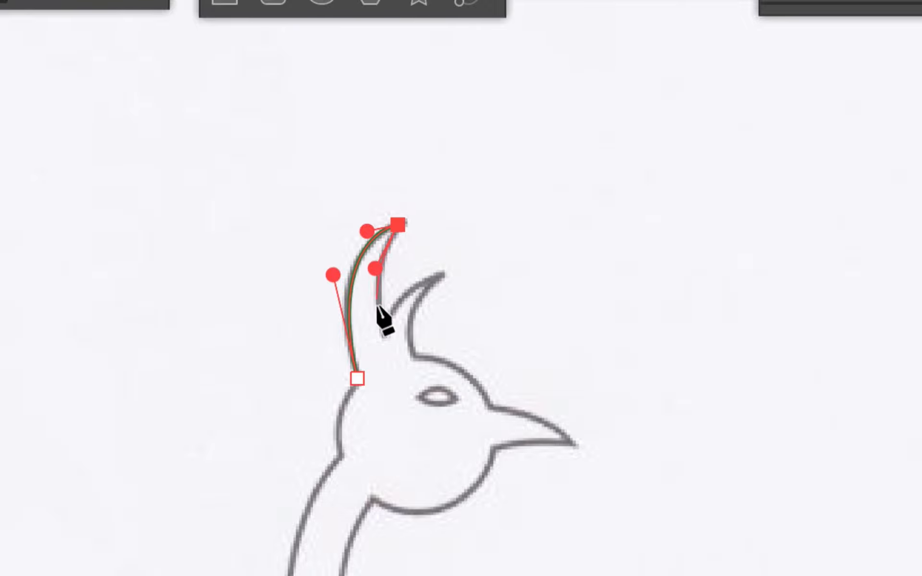
pyautogui.moveTo(383, 335); pyautogui.dragTo(397, 288)
pyautogui.press('a')
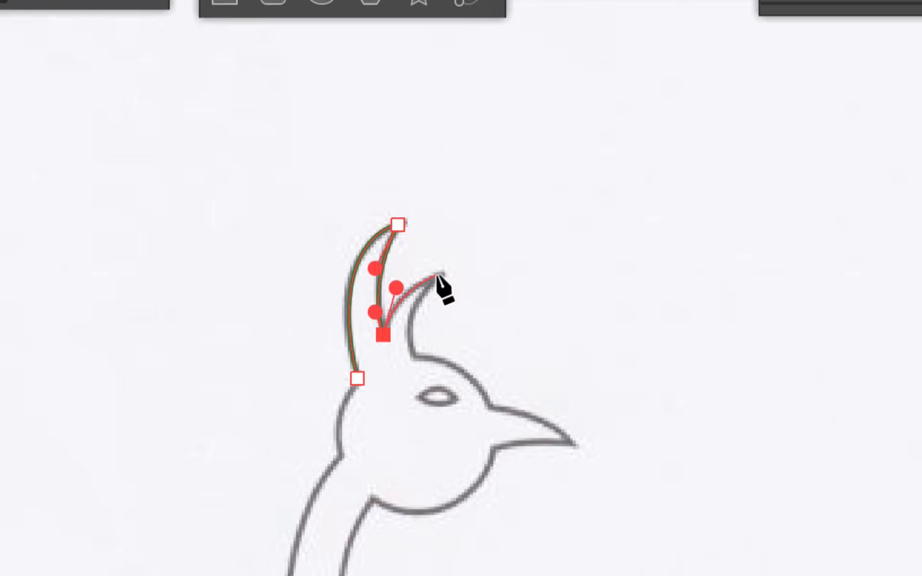
# - Trace the shorter crest feather down to the top of the head and aim the outgoing handle along the forehead
pyautogui.moveTo(437, 274); pyautogui.dragTo(412, 306)
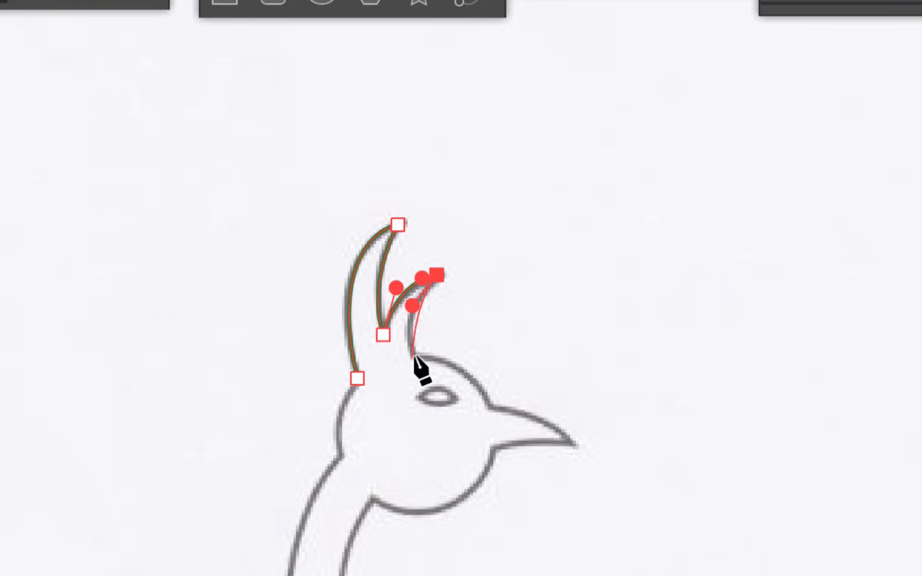
pyautogui.moveTo(414, 355); pyautogui.dragTo(424, 388)
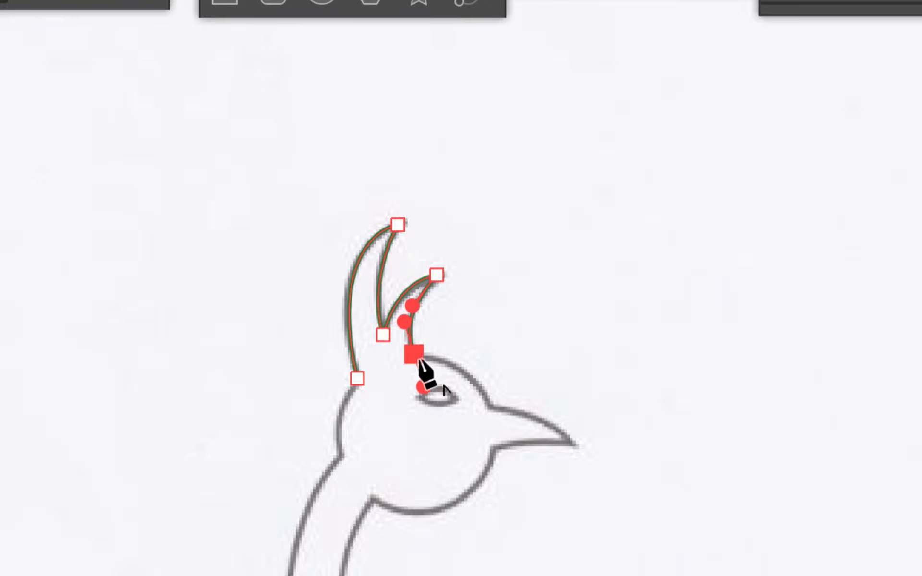
pyautogui.moveTo(414, 355)
pyautogui.mouseDown()
pyautogui.moveTo(466, 349)
pyautogui.moveTo(454, 360)
pyautogui.mouseUp()
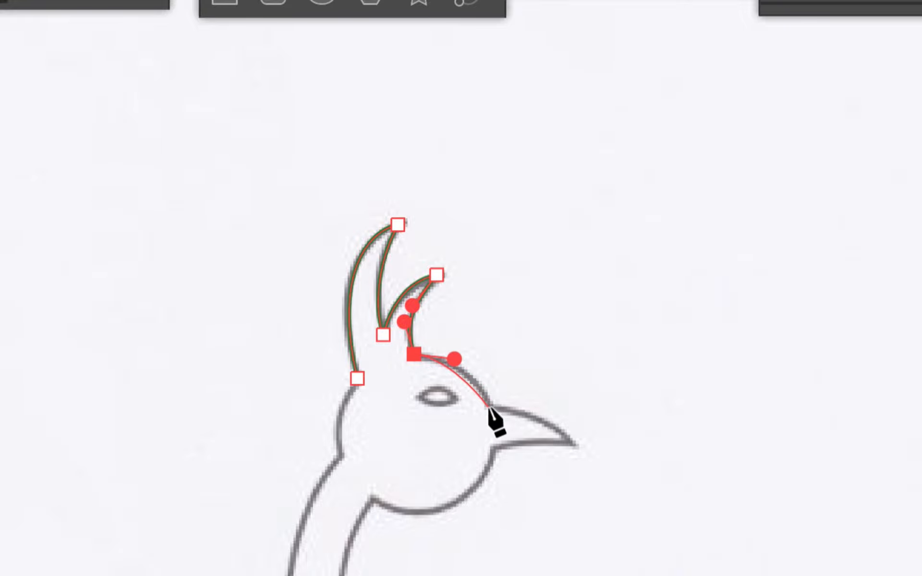
# - Curve the path over the forehead to the beak's upper base and redirect the outgoing handle along the beak
pyautogui.moveTo(488, 408); pyautogui.dragTo(490, 431)
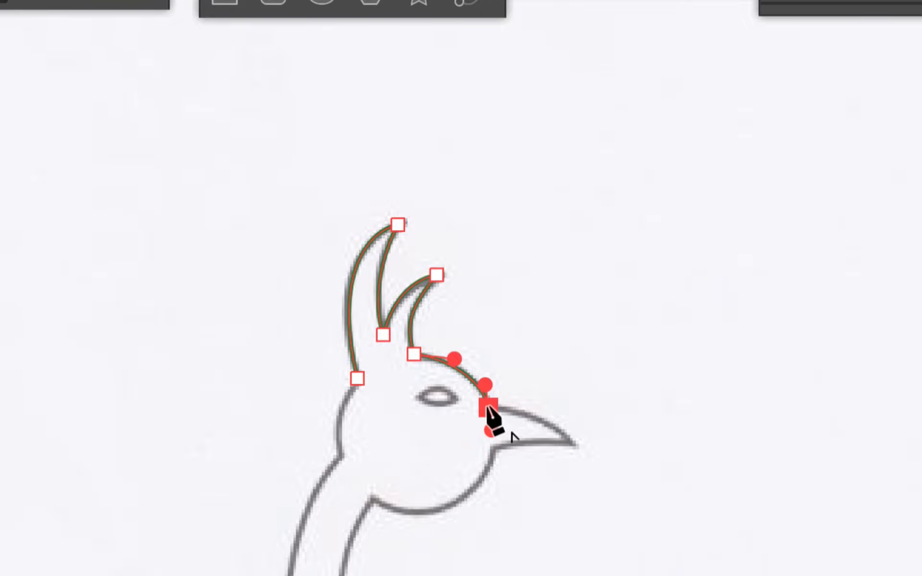
pyautogui.press('a')
pyautogui.click(488, 408)
pyautogui.moveTo(504, 407); pyautogui.dragTo(526, 408)
pyautogui.press('p')
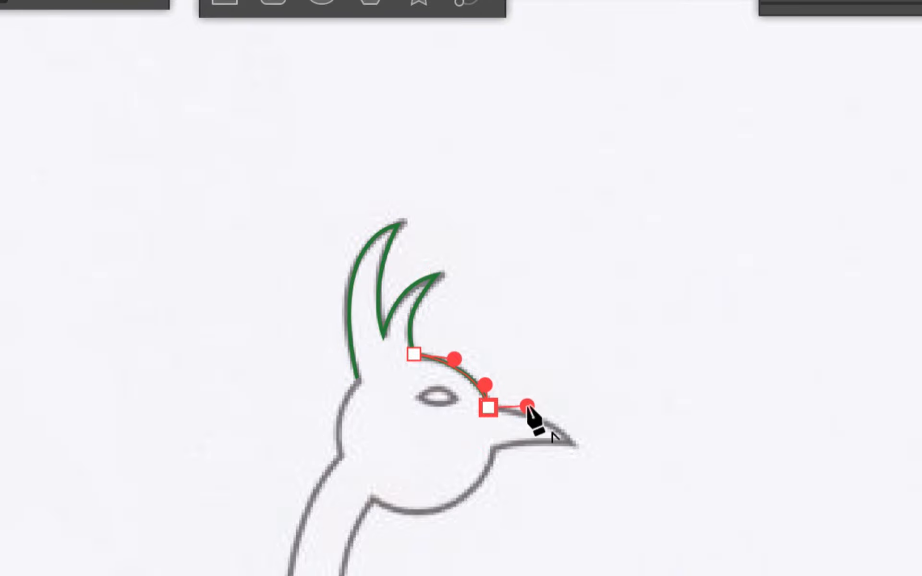
# - Trace the beak's upper edge to its tip and turn the outgoing handle back toward the head
pyautogui.click(568, 439)
pyautogui.press('a')
pyautogui.click(569, 440)
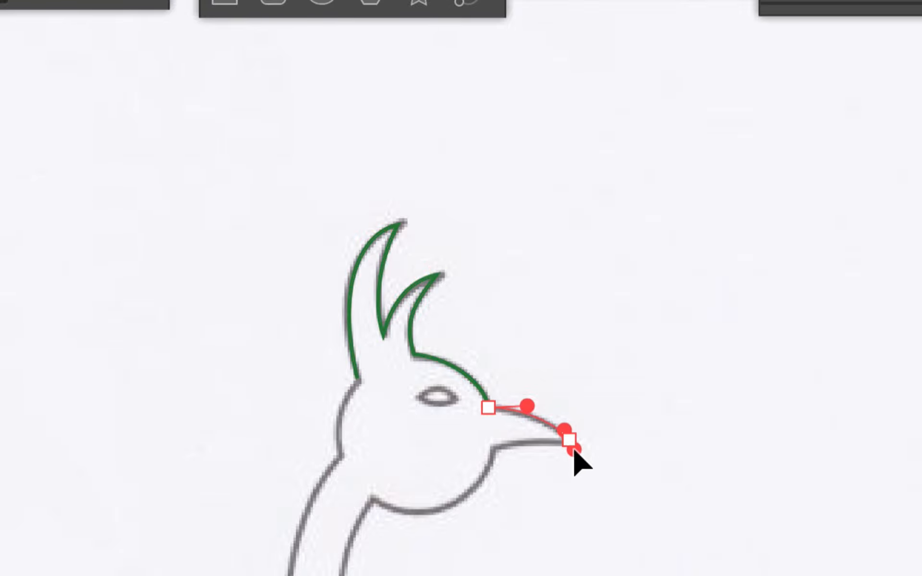
pyautogui.press('p')
pyautogui.press('a')
pyautogui.moveTo(572, 448); pyautogui.dragTo(550, 439)
pyautogui.press('p')
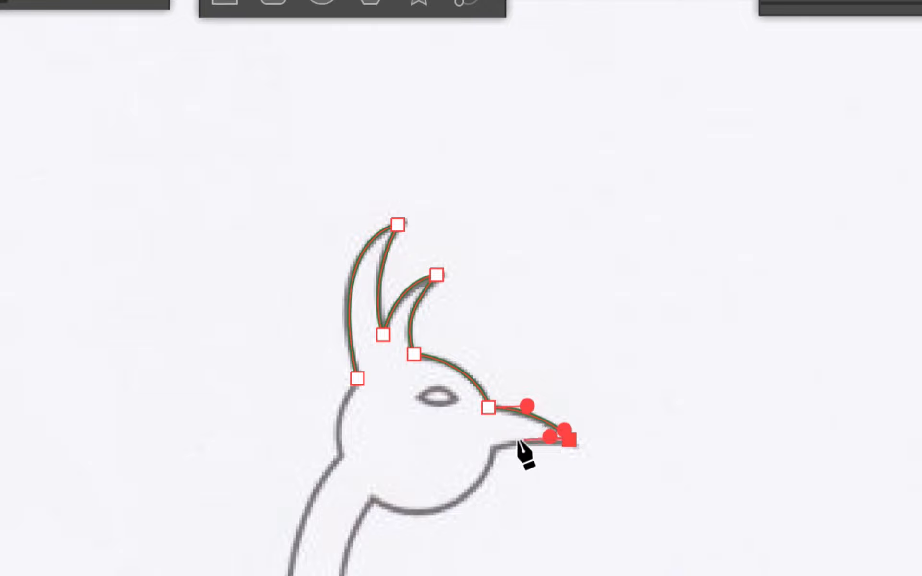
# - Trace the beak's lower edge back to the head and pull the outgoing handle down along the chin
pyautogui.click(491, 448)
pyautogui.press('a')
pyautogui.click(491, 449)
pyautogui.press('p')
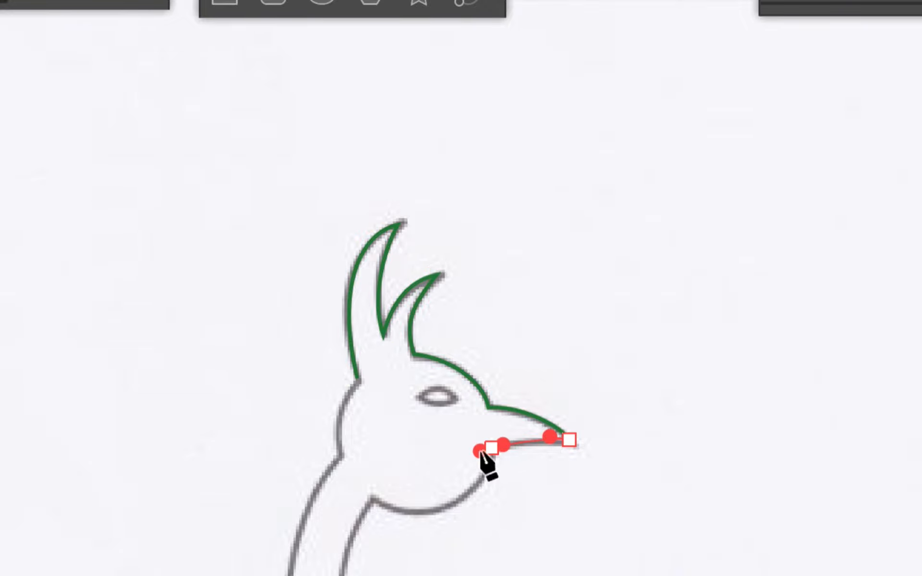
pyautogui.click(492, 449)
pyautogui.moveTo(493, 451); pyautogui.dragTo(485, 514)
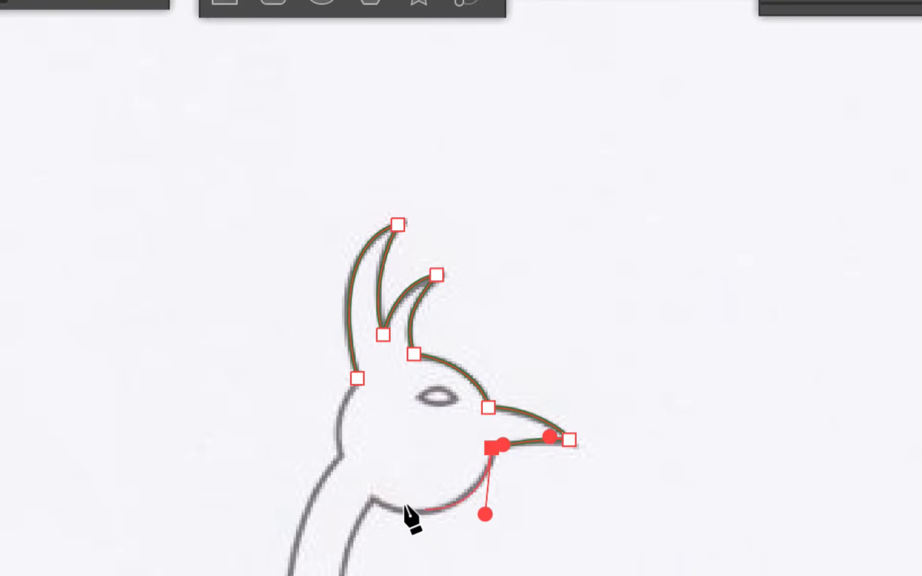
# - Trace the rounded chin to the front of the neck and end the path there
pyautogui.moveTo(375, 501); pyautogui.dragTo(342, 476)
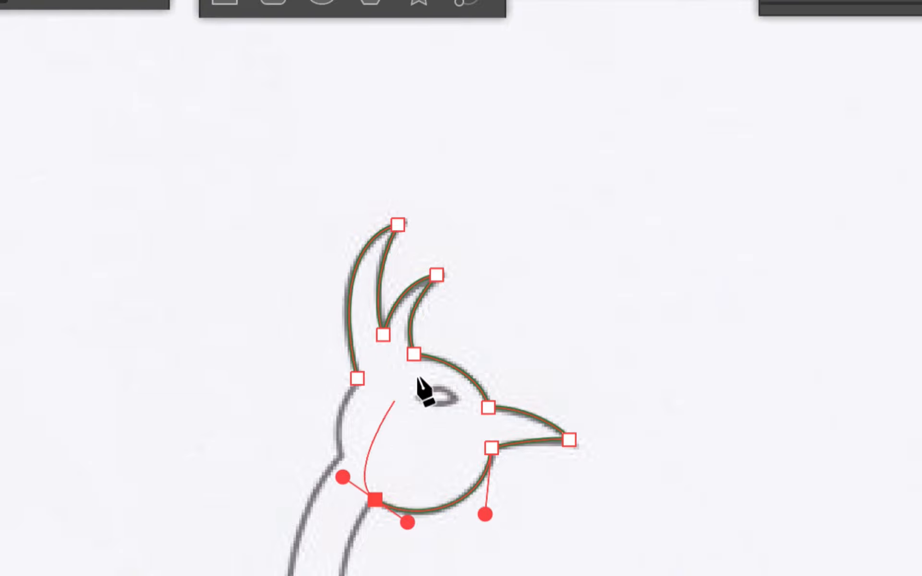
pyautogui.press('a')
pyautogui.click(525, 379)
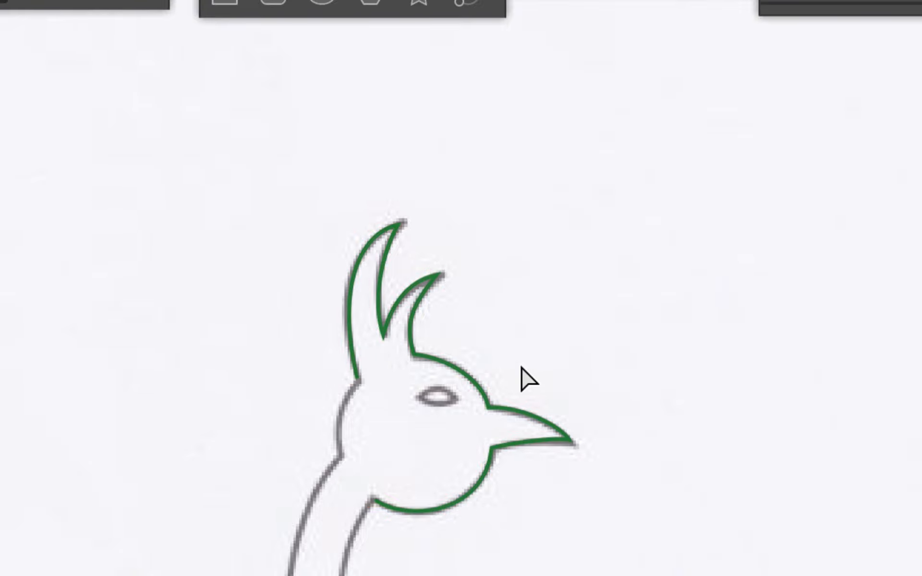
pyautogui.press('p')
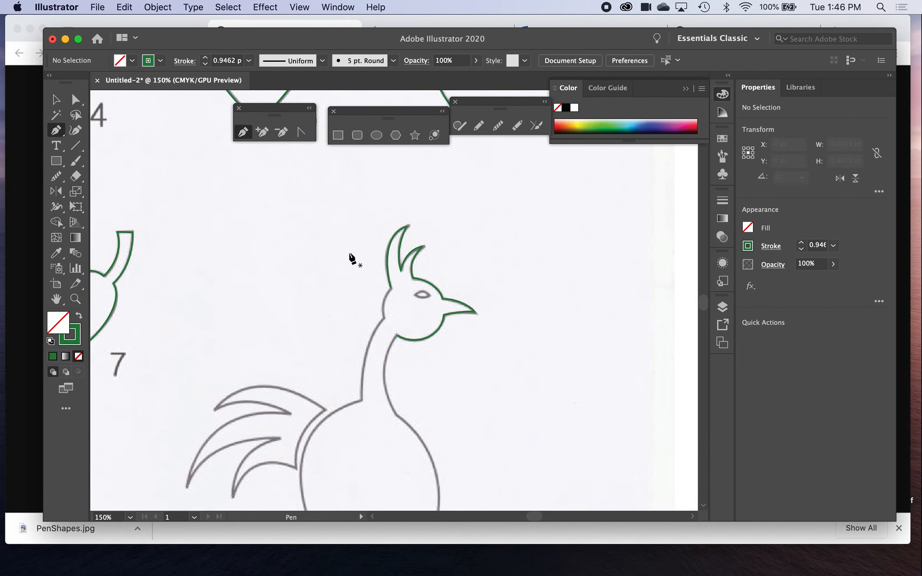
# - Unlock and delete the template layer, Layer 1, and fit the artboard in the window
pyautogui.click(722, 307)
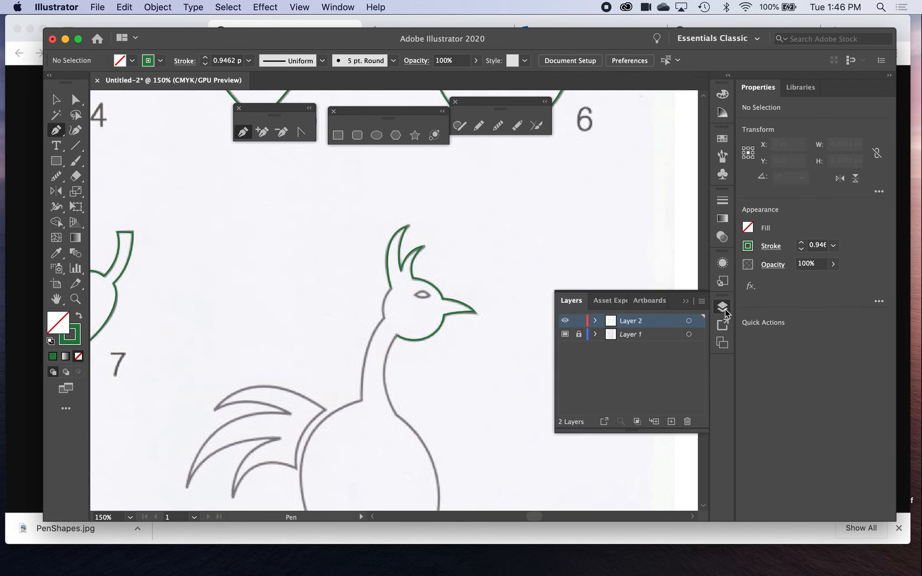
pyautogui.click(579, 335)
pyautogui.click(619, 335)
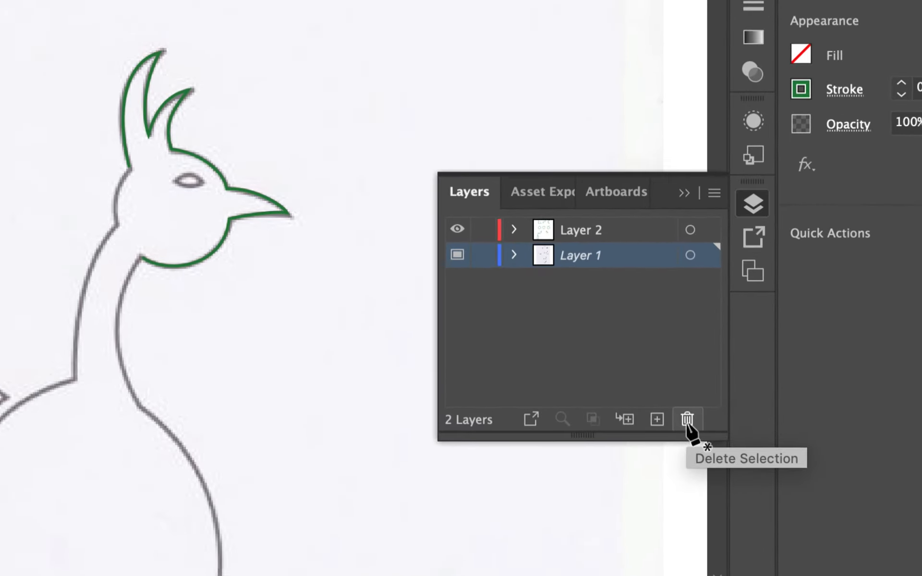
pyautogui.click(686, 419)
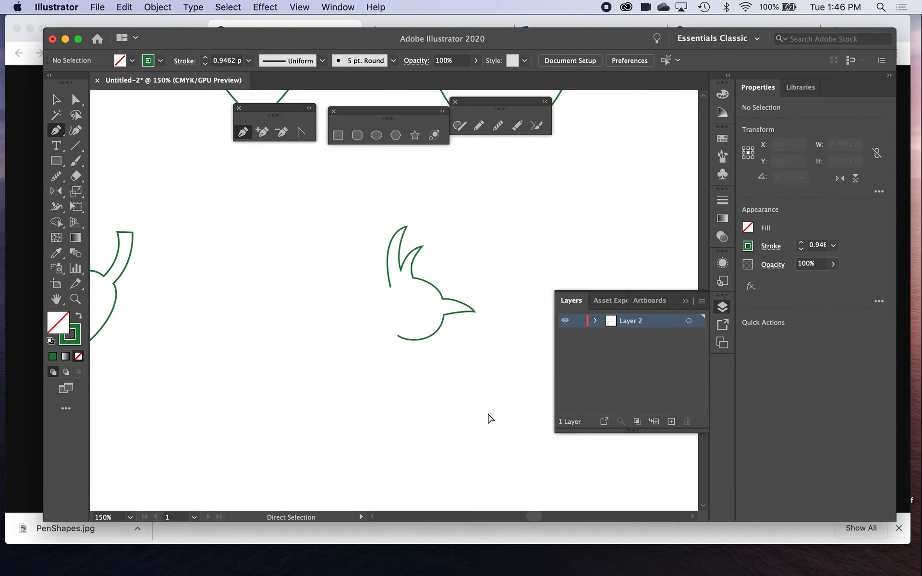
pyautogui.press('super+0')
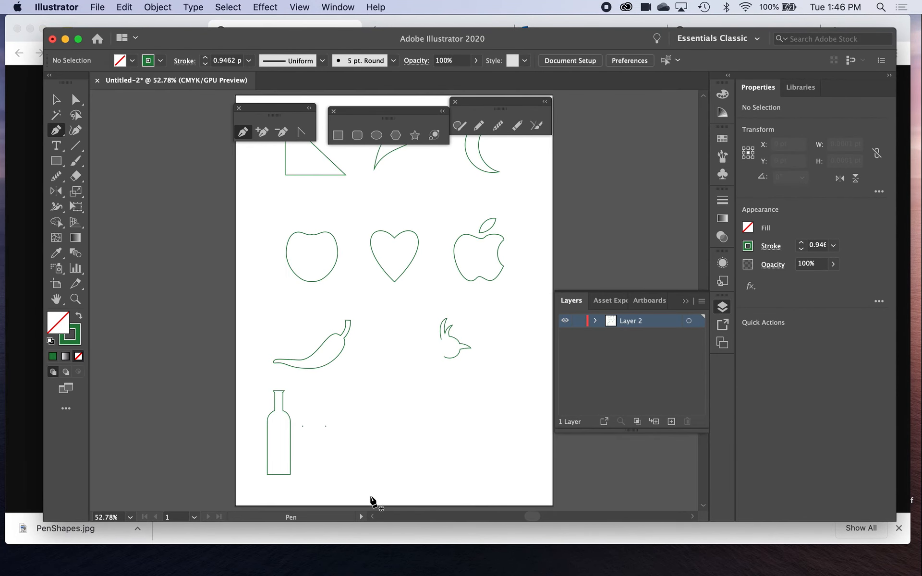